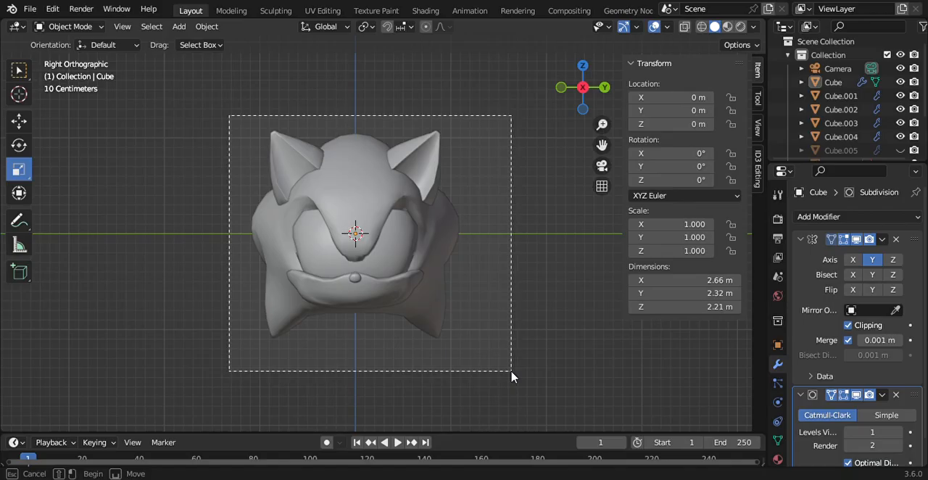
Step: Delete the existing Sonic head meshes, including the hidden Cube.005, leaving the camera, light and reference images
{"action": "left_click_drag", "start_coordinate": [511, 372], "coordinate": [511, 373]}
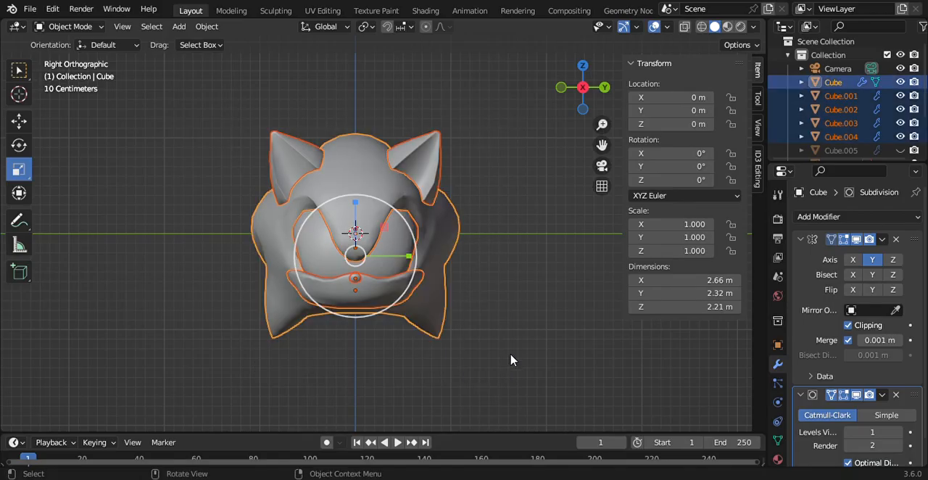
{"action": "key", "text": "Delete"}
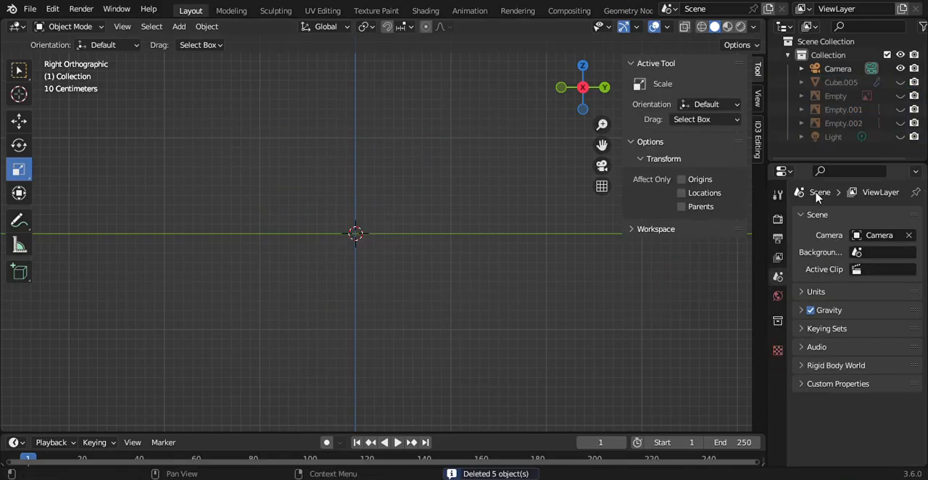
{"action": "left_click", "coordinate": [836, 98]}
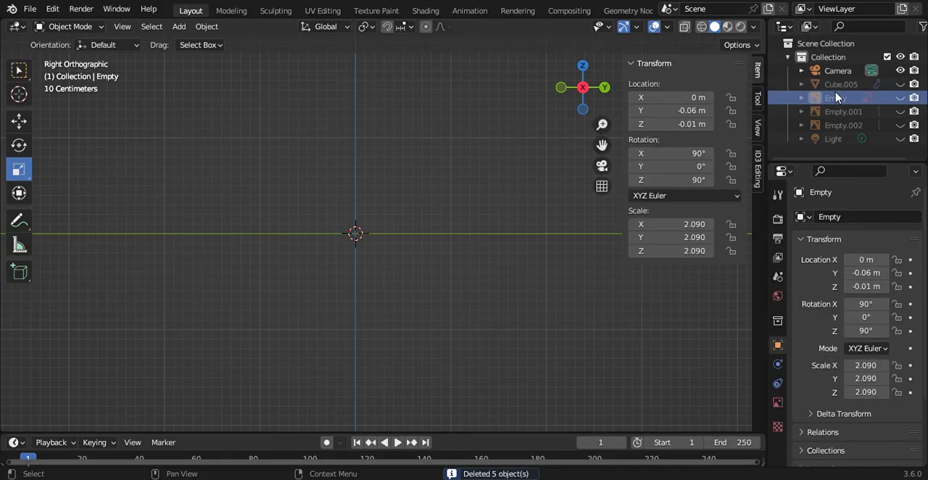
{"action": "left_click", "coordinate": [839, 84]}
{"action": "key", "text": "Delete"}
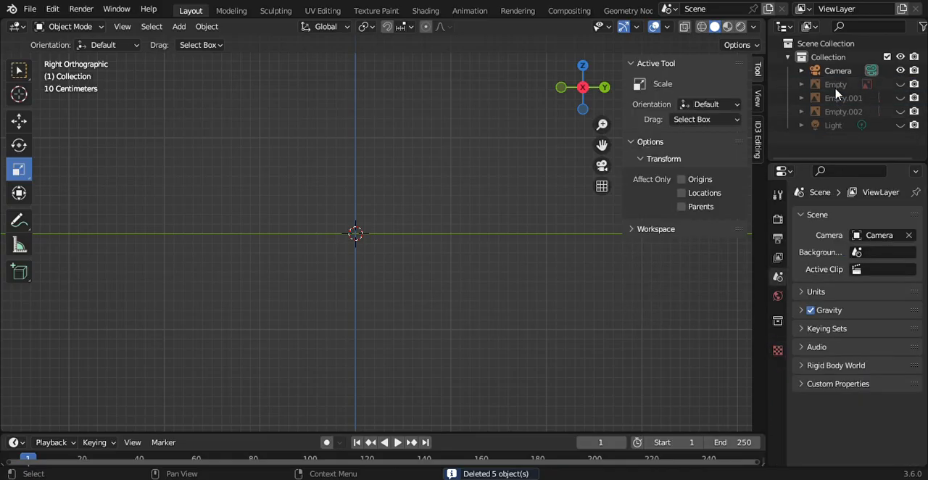
Step: Check the reference images Empty and Empty.001 by showing each briefly and hiding it again
{"action": "left_click", "coordinate": [900, 84]}
{"action": "left_click", "coordinate": [901, 84]}
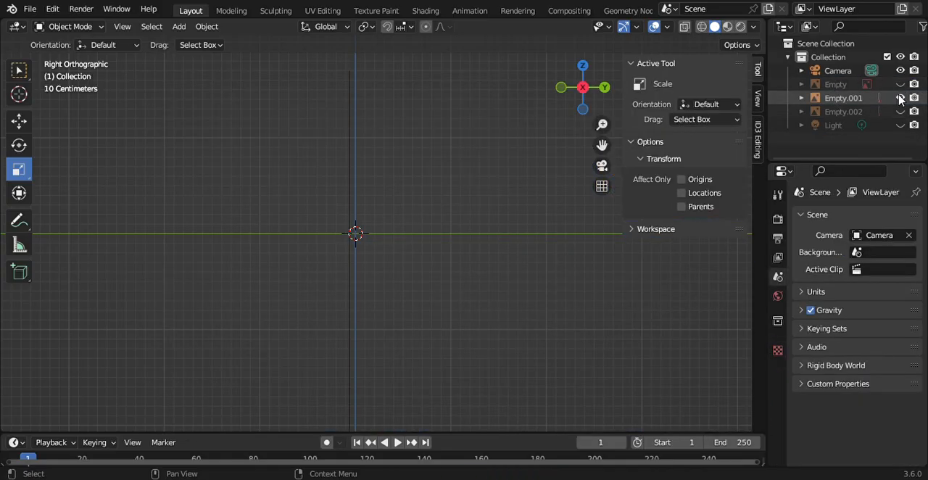
{"action": "left_click", "coordinate": [900, 98]}
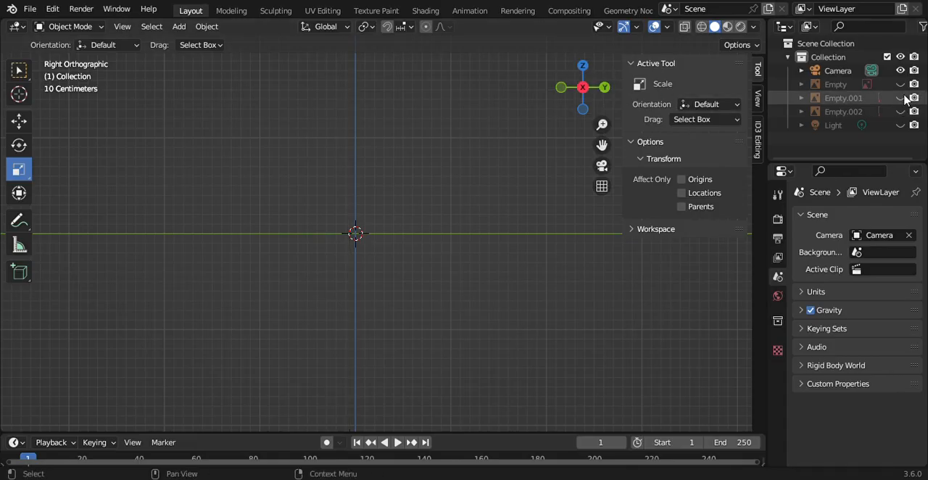
{"action": "left_click", "coordinate": [900, 84]}
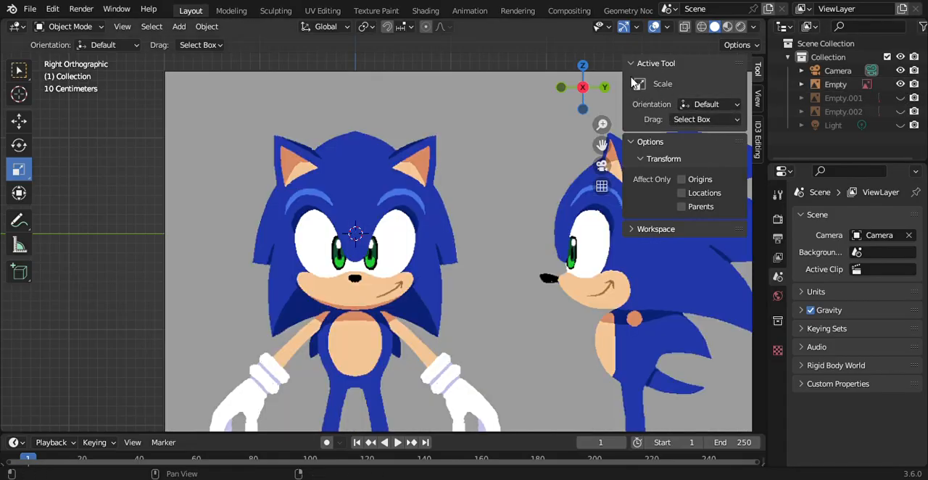
{"action": "left_click", "coordinate": [836, 85]}
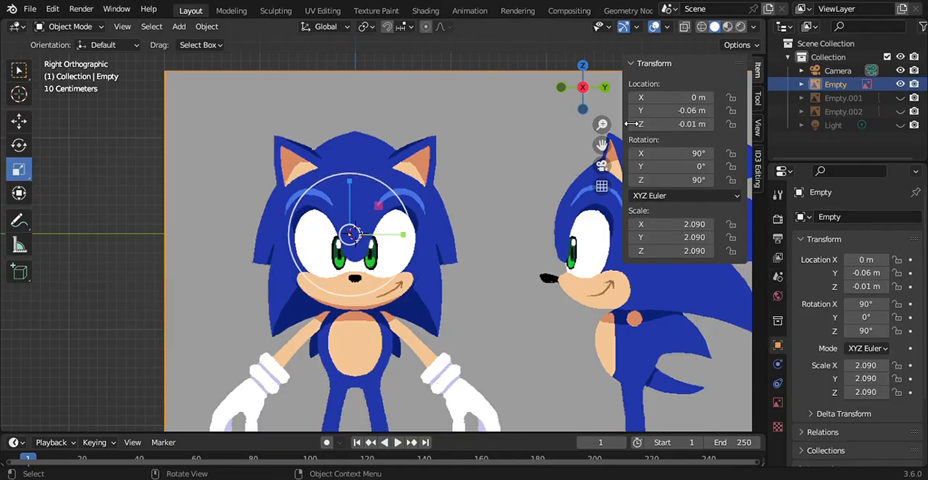
{"action": "left_click", "coordinate": [900, 84]}
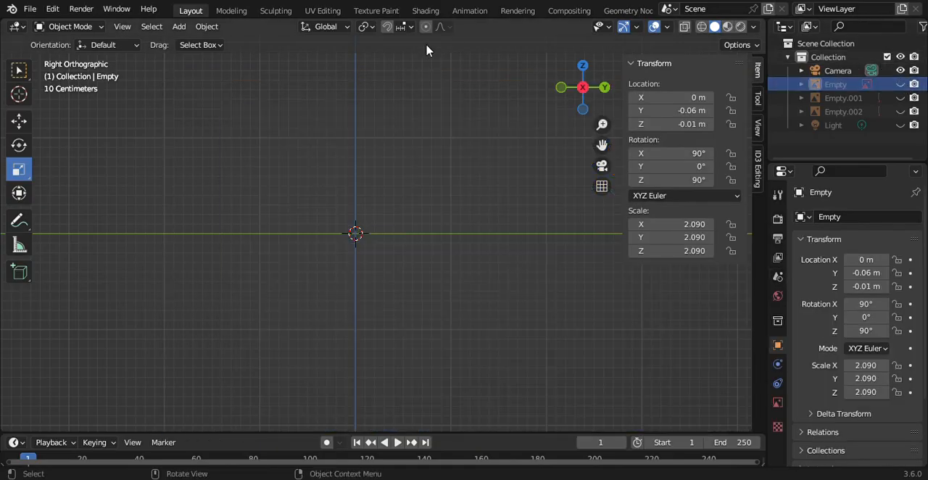
Step: Add a cube mesh at the world origin
{"action": "left_click", "coordinate": [187, 32]}
{"action": "mouse_move", "coordinate": [221, 192]}
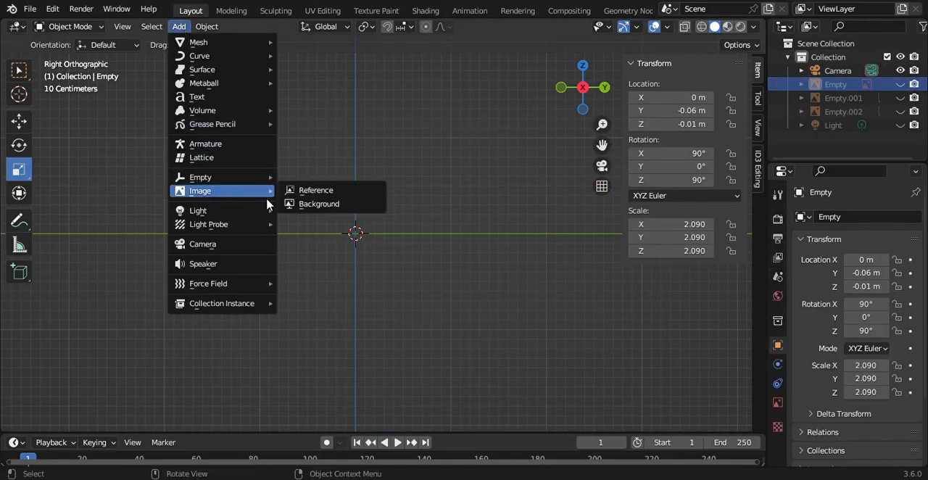
{"action": "left_click", "coordinate": [179, 27]}
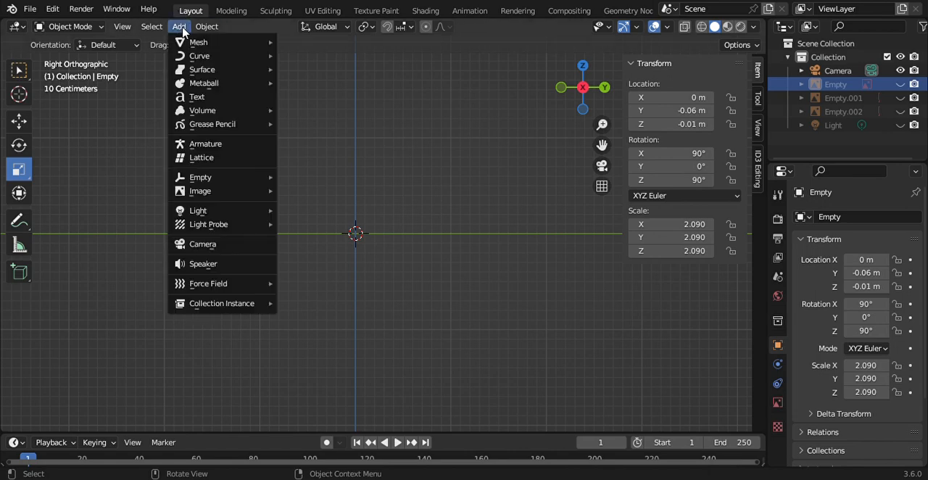
{"action": "mouse_move", "coordinate": [209, 43]}
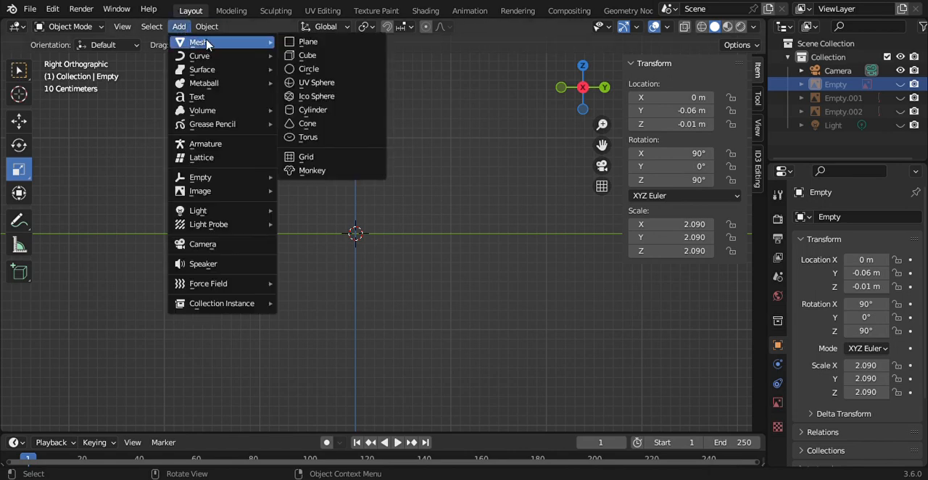
{"action": "left_click", "coordinate": [341, 61]}
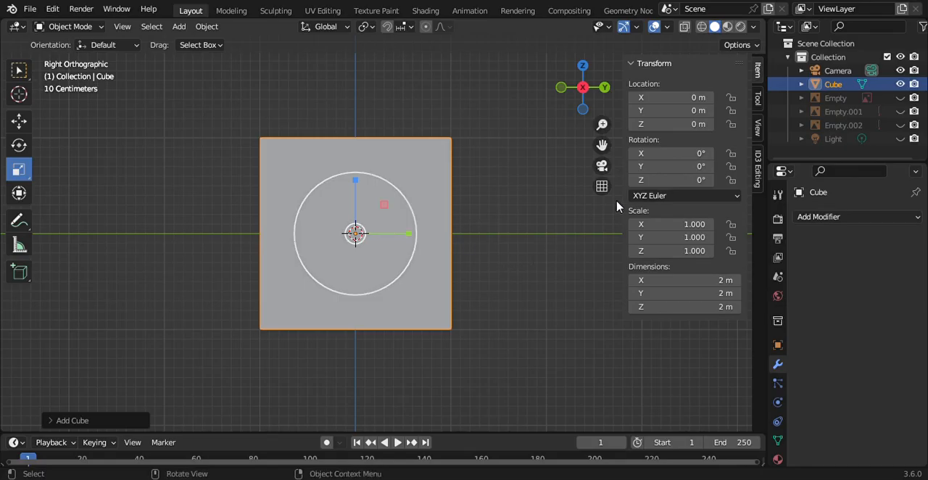
Step: Give the cube a Subdivision Surface modifier with 2 viewport levels and apply it
{"action": "left_click", "coordinate": [819, 217]}
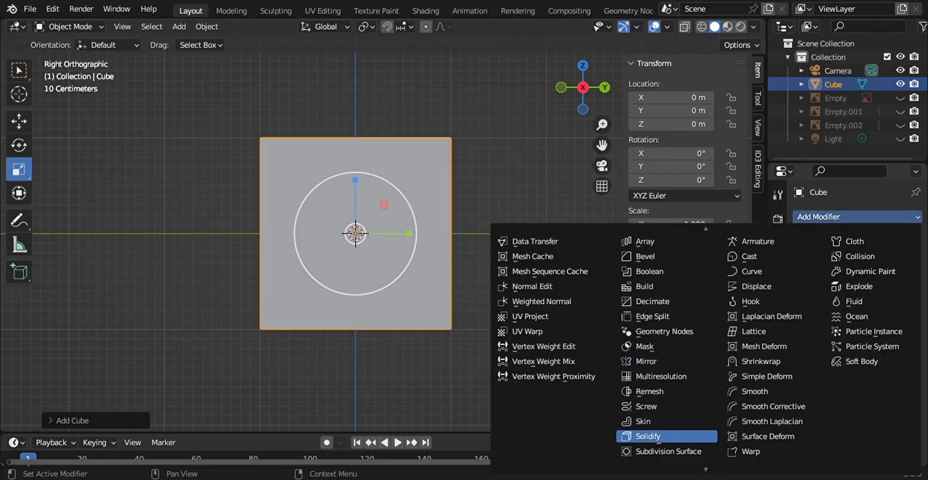
{"action": "left_click", "coordinate": [662, 436]}
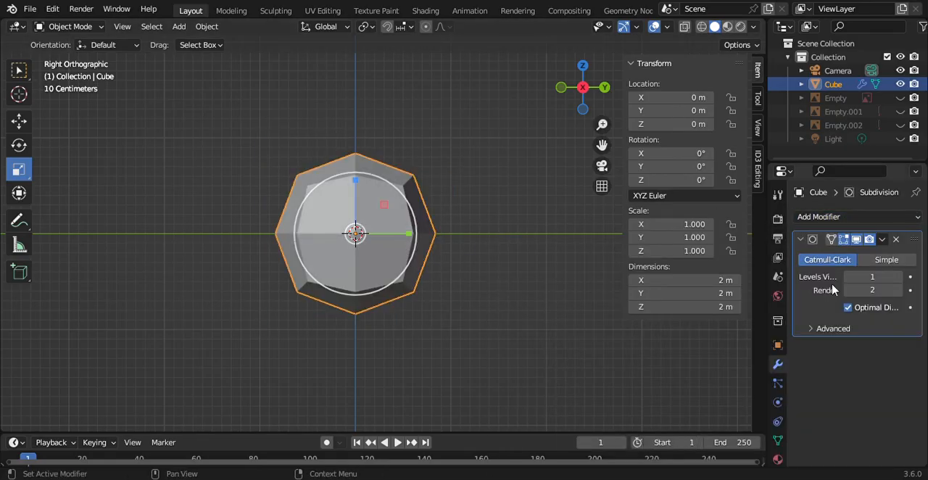
{"action": "left_click", "coordinate": [899, 277]}
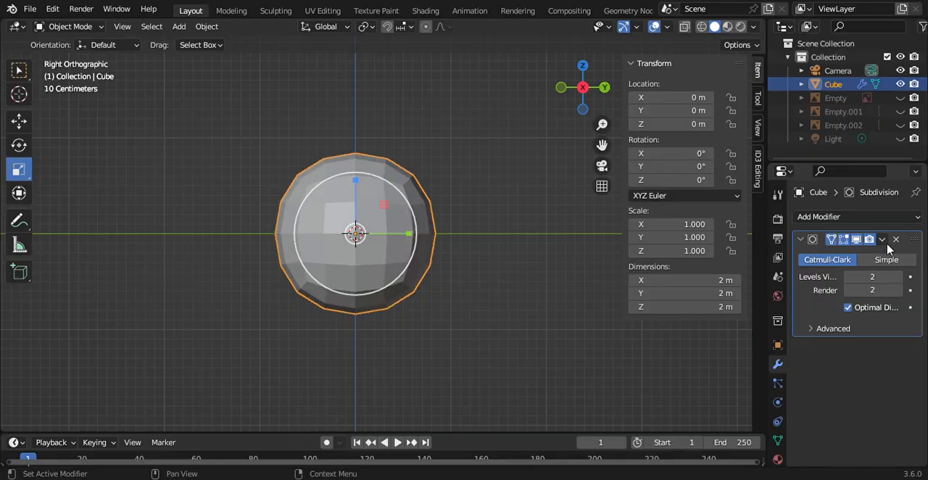
{"action": "left_click", "coordinate": [882, 240]}
{"action": "left_click", "coordinate": [819, 247]}
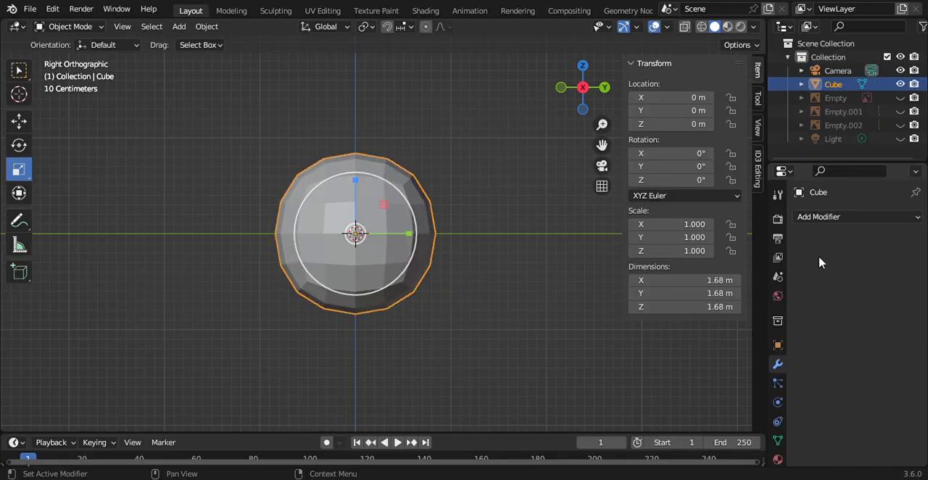
Step: Delete all the mesh vertices on the cube's positive Y side, front and back, and return to Object Mode
{"action": "left_click", "coordinate": [69, 26]}
{"action": "left_click", "coordinate": [86, 56]}
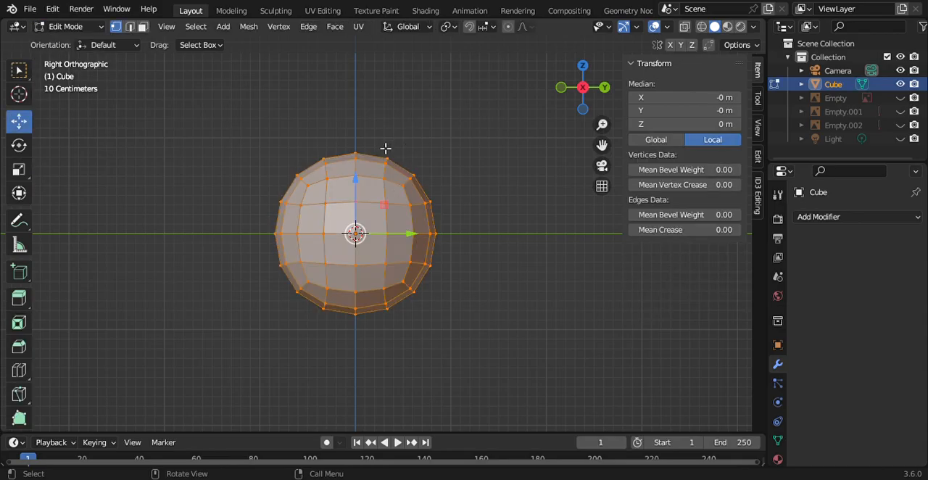
{"action": "left_click_drag", "start_coordinate": [379, 137], "coordinate": [485, 402]}
{"action": "key", "text": "x"}
{"action": "left_click", "coordinate": [498, 261]}
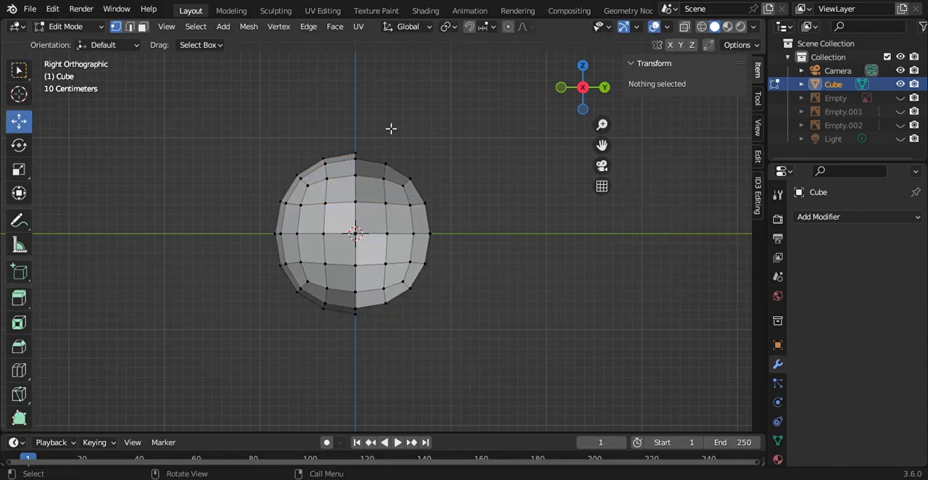
{"action": "left_click_drag", "start_coordinate": [380, 130], "coordinate": [511, 374]}
{"action": "key", "text": "x"}
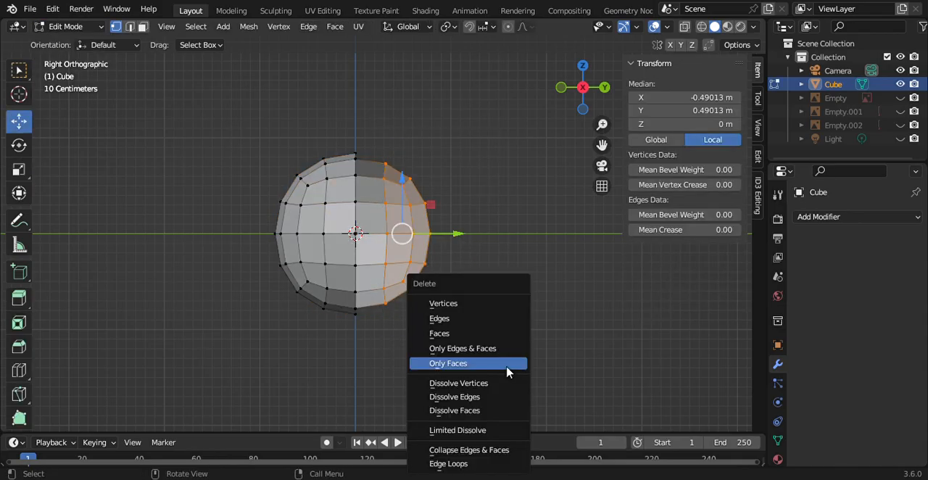
{"action": "left_click", "coordinate": [480, 301]}
{"action": "left_click", "coordinate": [73, 26]}
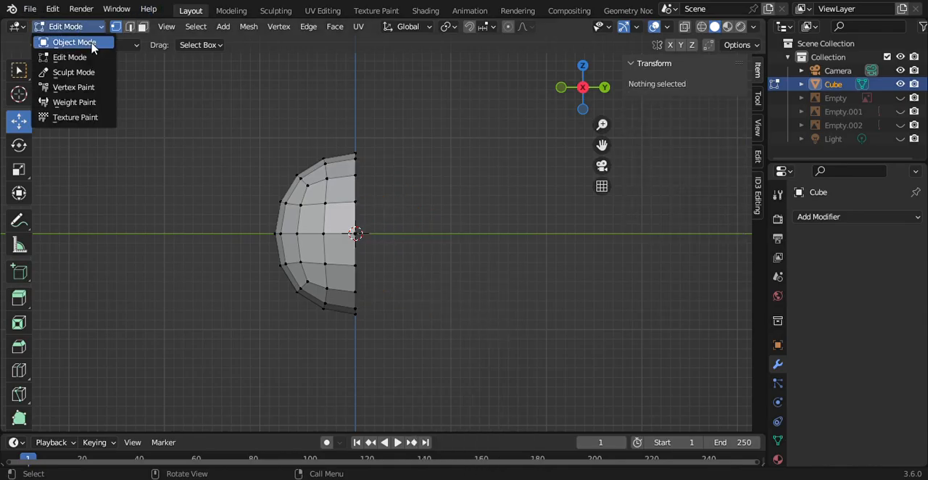
{"action": "left_click", "coordinate": [69, 40]}
{"action": "left_click", "coordinate": [832, 217]}
{"action": "scroll", "coordinate": [551, 376], "scroll_direction": "down", "scroll_amount": 3}
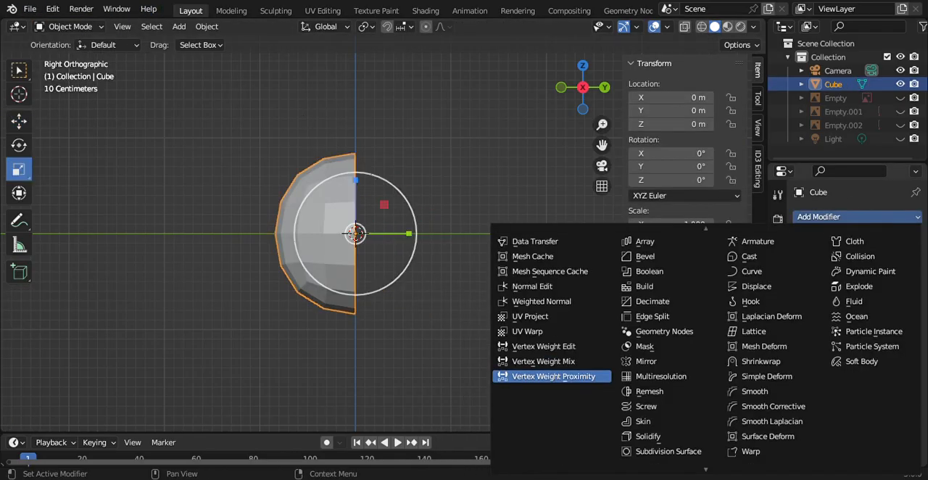
{"action": "left_click", "coordinate": [647, 411]}
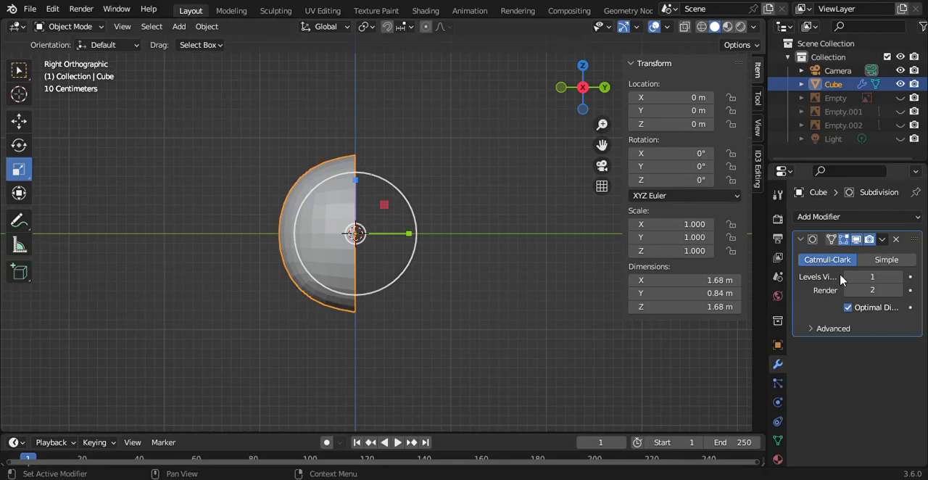
{"action": "left_click", "coordinate": [895, 240]}
Step: Mirror the half mesh with a Mirror modifier on the Y axis only, with Clipping enabled
{"action": "left_click", "coordinate": [827, 217]}
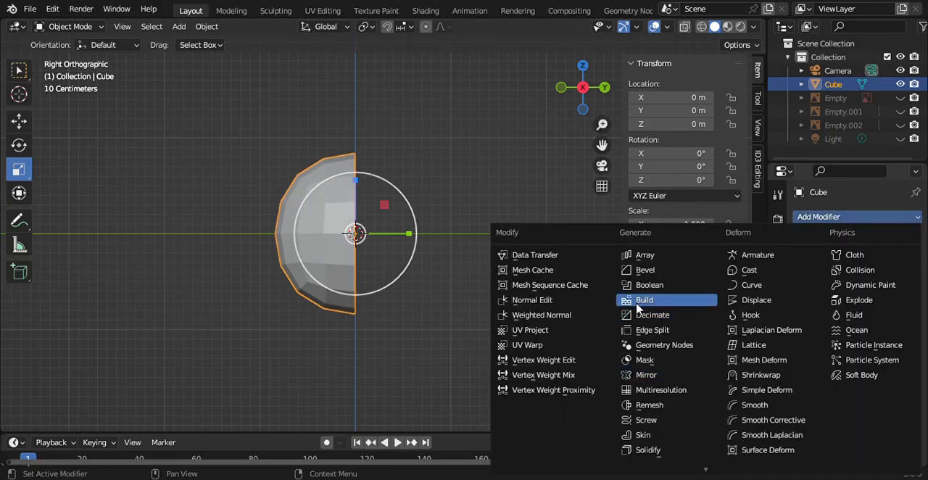
{"action": "left_click", "coordinate": [675, 374]}
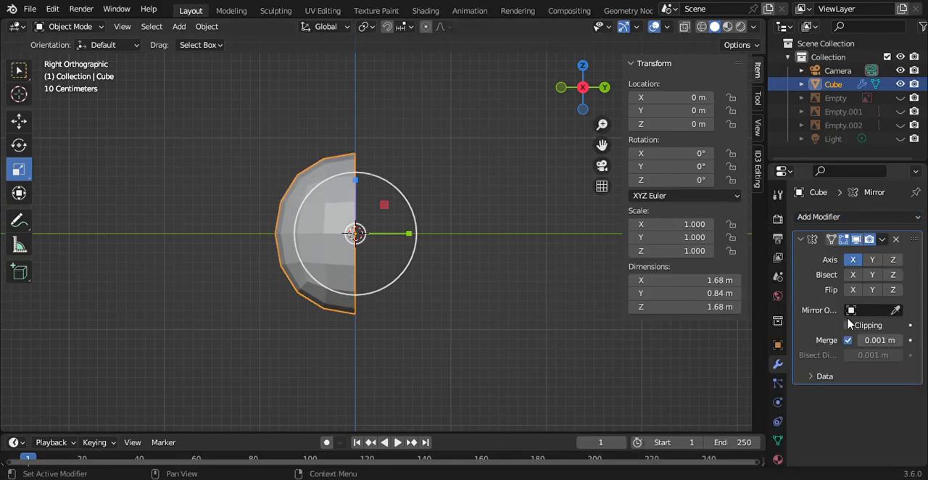
{"action": "left_click", "coordinate": [853, 262]}
{"action": "left_click", "coordinate": [873, 261]}
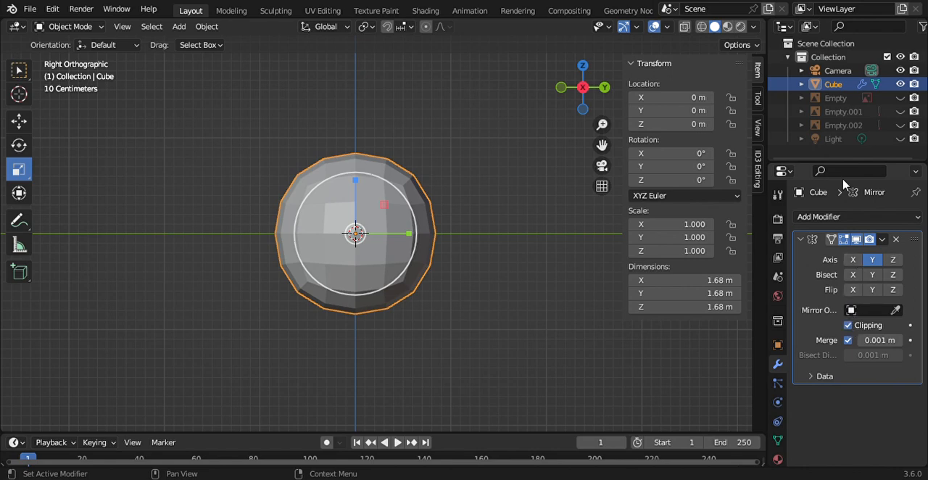
Step: Add a Subdivision Surface modifier below the Mirror modifier and shade the mesh smooth
{"action": "left_click", "coordinate": [824, 216]}
{"action": "scroll", "coordinate": [662, 450], "scroll_direction": "down", "scroll_amount": 2}
{"action": "left_click", "coordinate": [684, 427]}
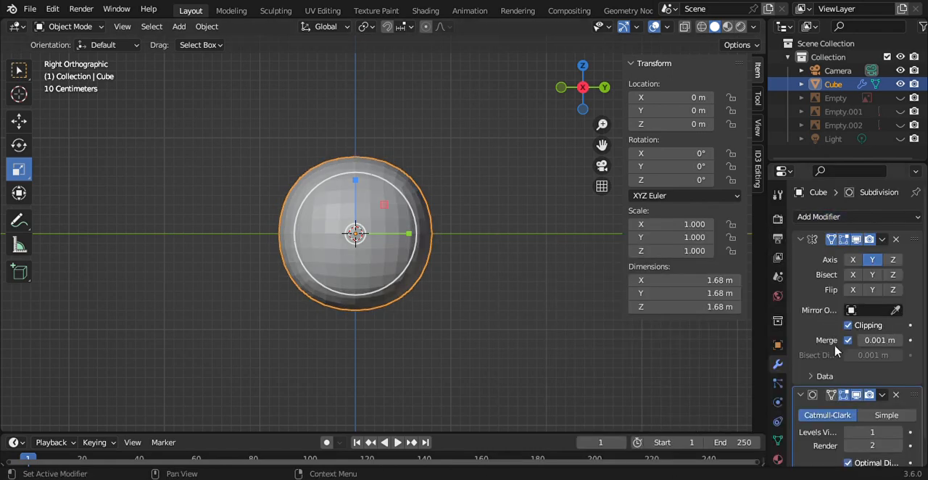
{"action": "right_click", "coordinate": [319, 230]}
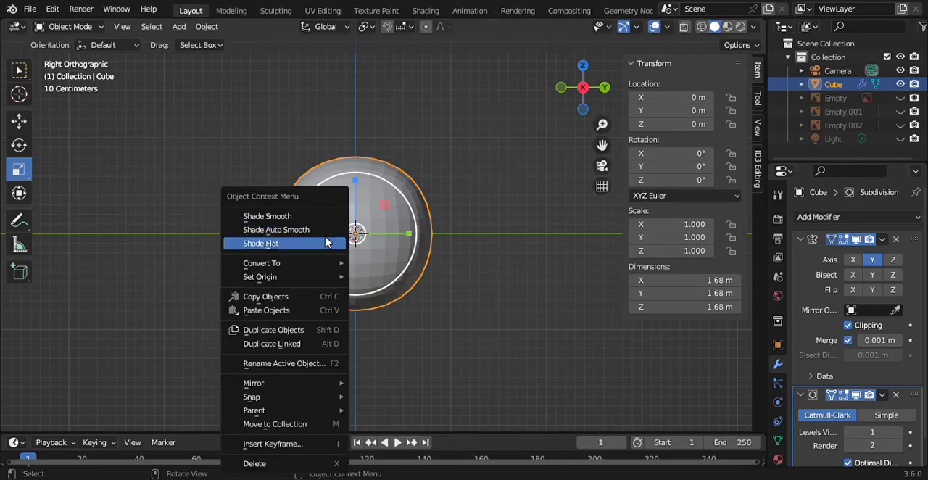
{"action": "left_click", "coordinate": [323, 237]}
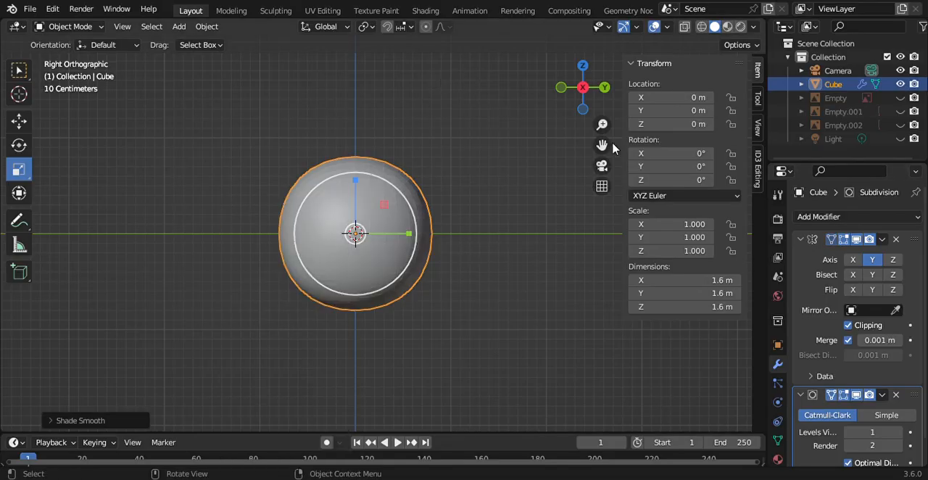
Step: Copy the cube object and paste five duplicates of it in place
{"action": "left_click", "coordinate": [837, 70]}
{"action": "left_click", "coordinate": [833, 84]}
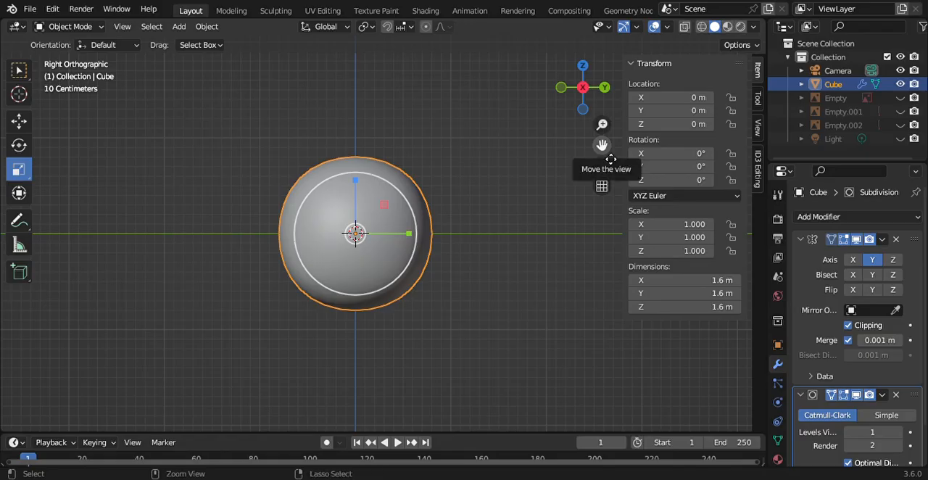
{"action": "key", "text": "ctrl+c"}
{"action": "key", "text": "ctrl+v"}
{"action": "key", "text": "ctrl+v"}
{"action": "key", "text": "ctrl+v"}
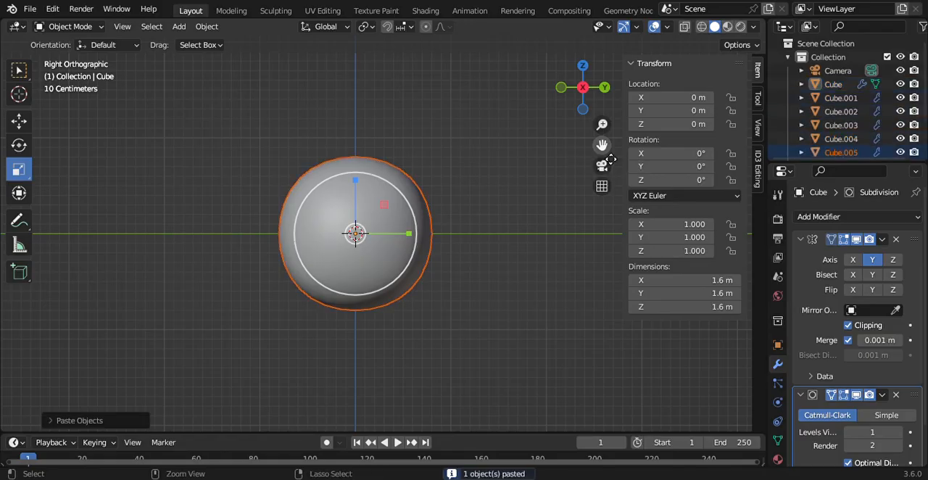
Step: Hide the duplicates Cube.001 through Cube.005, keeping only the original cube visible
{"action": "left_click", "coordinate": [901, 152]}
{"action": "left_click", "coordinate": [900, 139]}
{"action": "left_click", "coordinate": [901, 125]}
{"action": "left_click", "coordinate": [900, 111]}
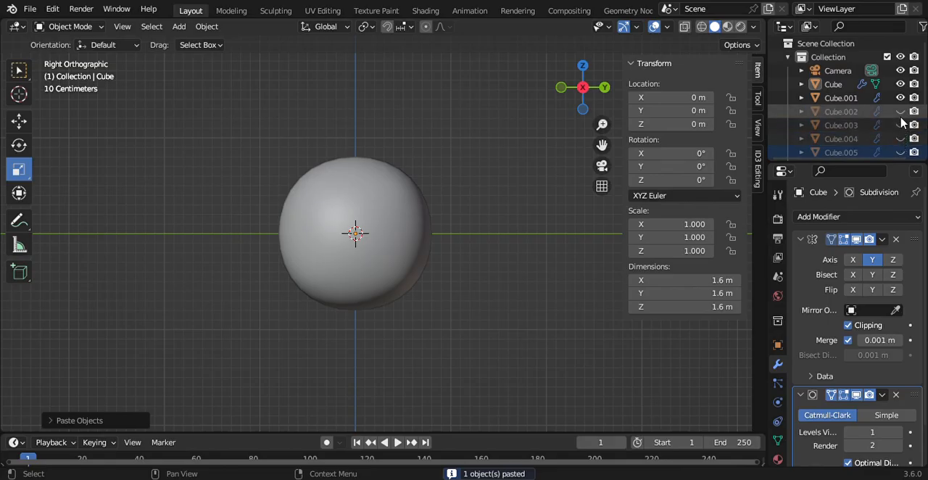
{"action": "left_click", "coordinate": [900, 97]}
Step: Select the original cube and unhide the Empty and Empty.001 reference images, with the model seen in the back orthographic view
{"action": "left_click", "coordinate": [830, 84]}
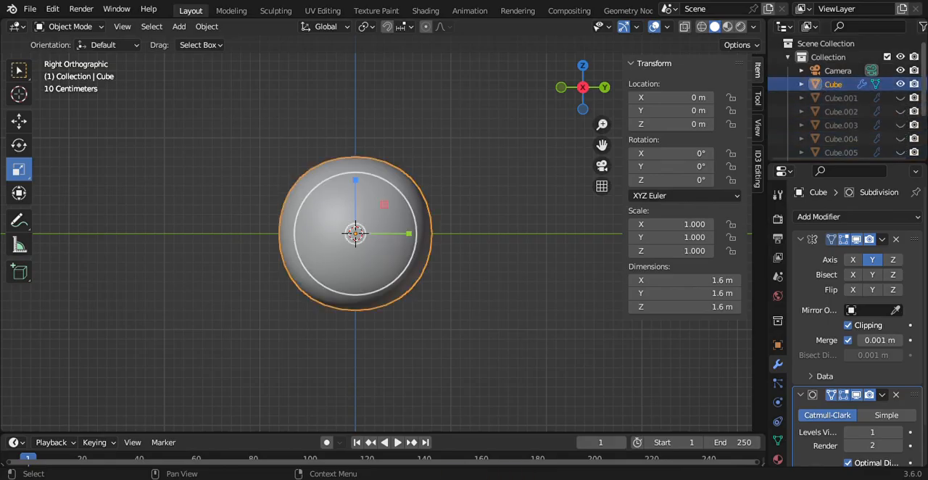
{"action": "scroll", "coordinate": [870, 108], "scroll_direction": "down", "scroll_amount": 3}
{"action": "left_click", "coordinate": [901, 121]}
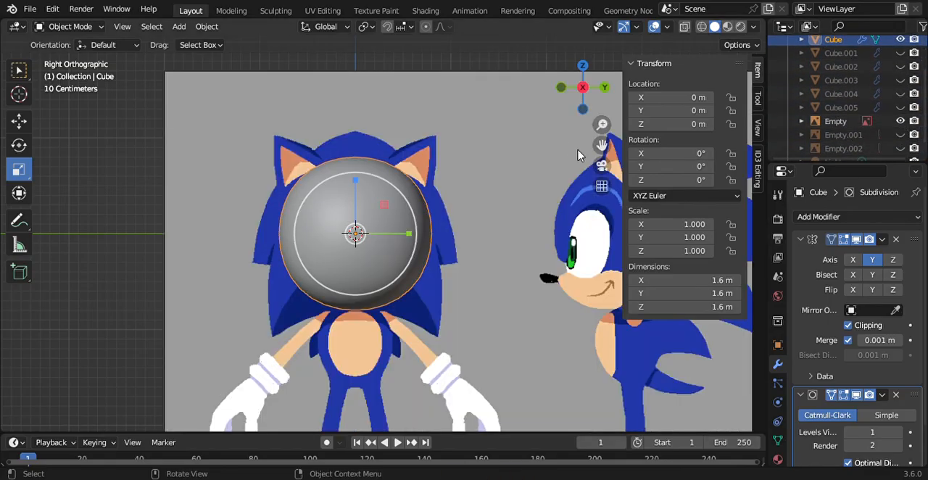
{"action": "left_click_drag", "start_coordinate": [611, 106], "coordinate": [608, 101]}
{"action": "left_click", "coordinate": [605, 88]}
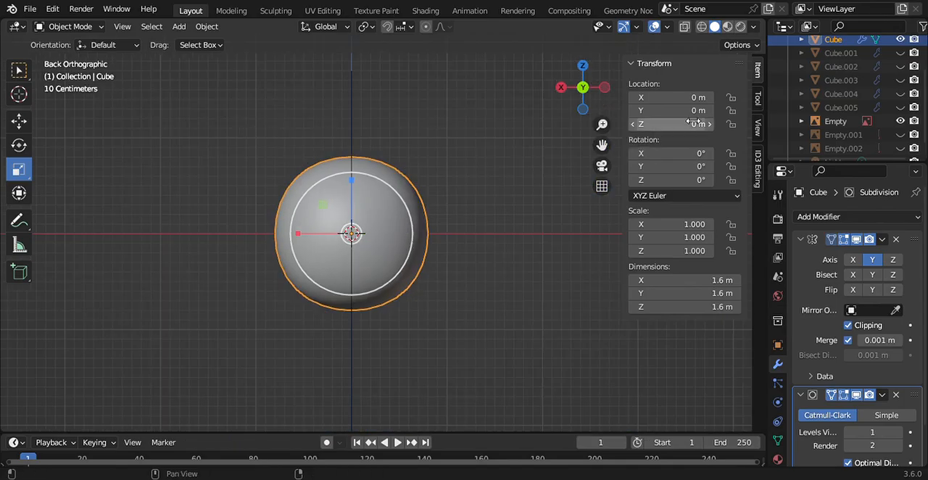
{"action": "left_click", "coordinate": [900, 135]}
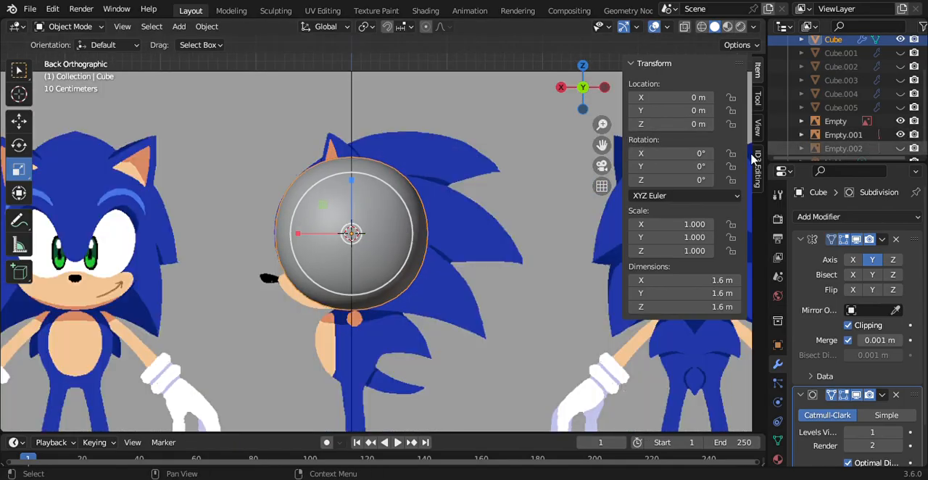
Step: In Edit Mode, select the faces on the sphere's top rear and extrude them outward a short distance along their average normal
{"action": "left_click", "coordinate": [80, 27]}
{"action": "left_click", "coordinate": [80, 58]}
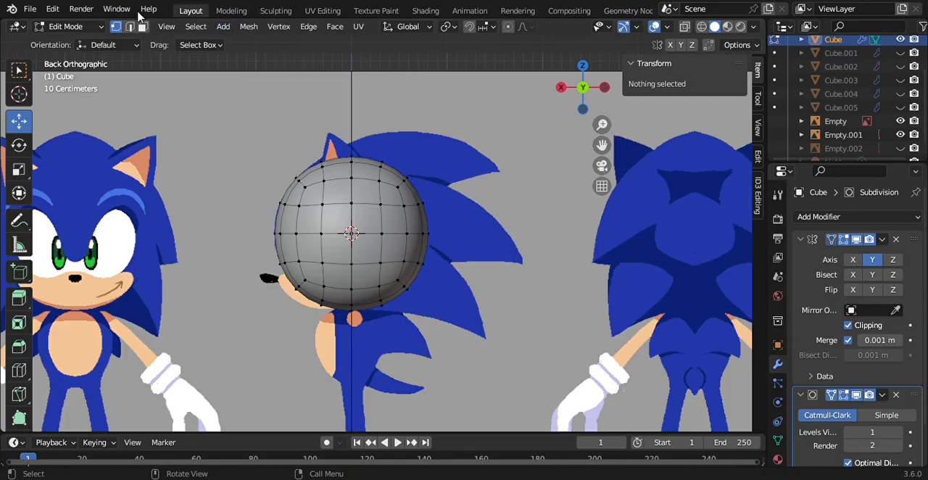
{"action": "left_click", "coordinate": [368, 166]}
{"action": "left_click_drag", "start_coordinate": [578, 103], "coordinate": [554, 170]}
{"action": "left_click", "coordinate": [578, 104]}
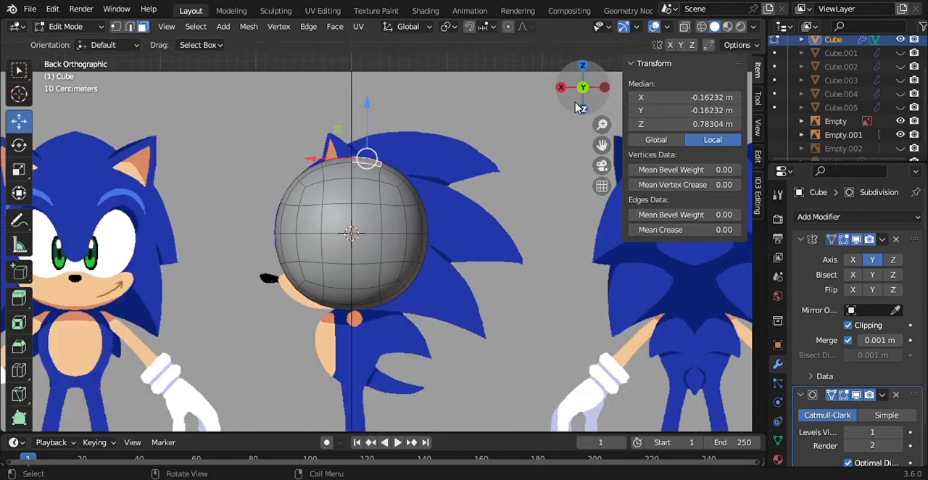
{"action": "left_click", "coordinate": [395, 174], "text": "ctrl"}
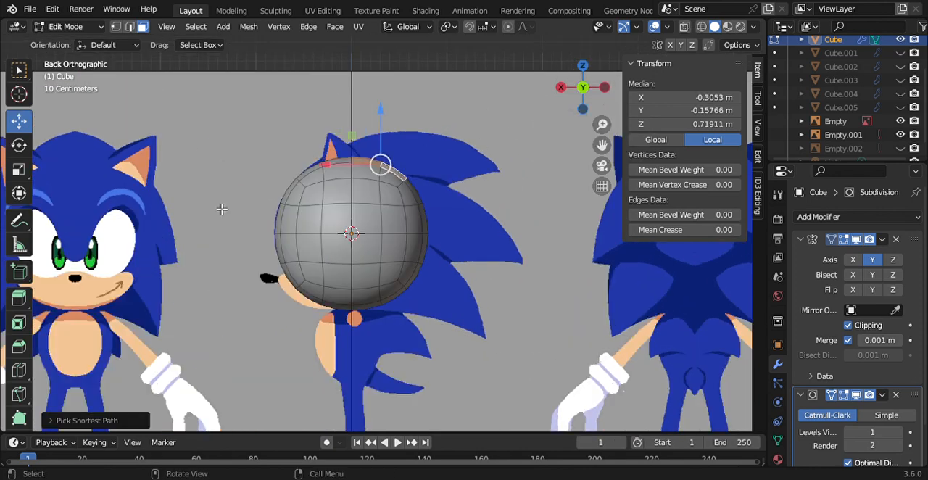
{"action": "left_click", "coordinate": [19, 298]}
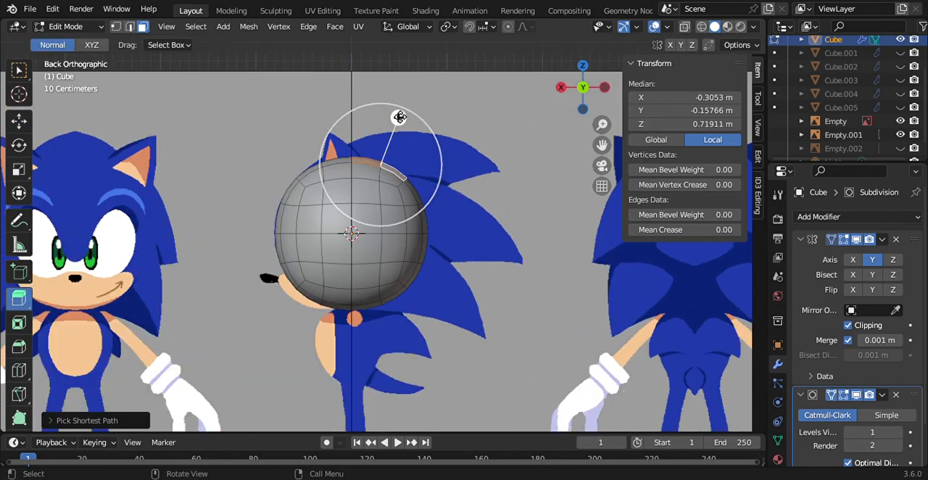
{"action": "left_click_drag", "start_coordinate": [400, 117], "coordinate": [428, 111]}
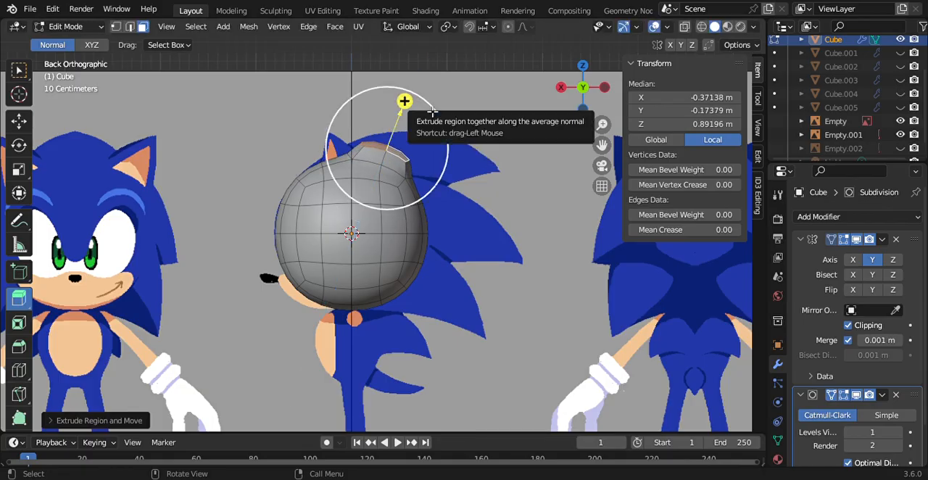
Step: Round the extruded faces with LoopTools Circle, extrude them further outward to a height of about 1.37 m, and round the new end
{"action": "right_click", "coordinate": [432, 111]}
{"action": "mouse_move", "coordinate": [449, 89]}
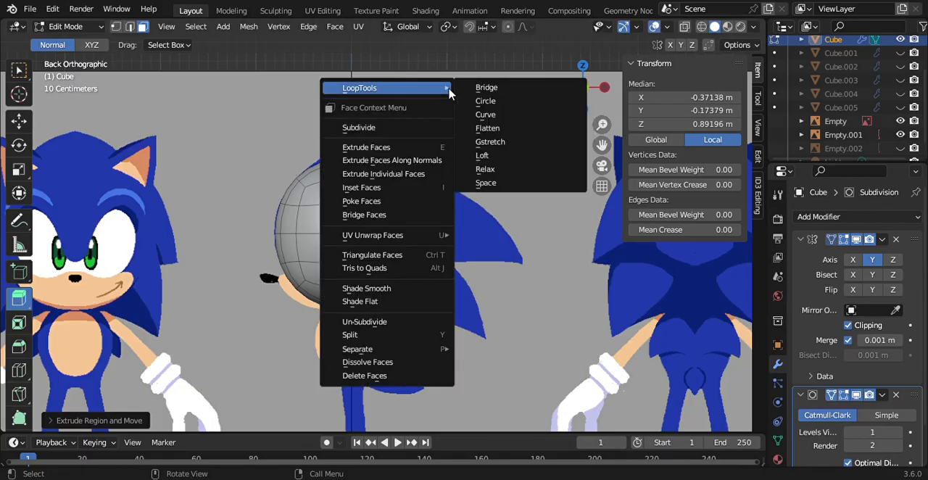
{"action": "left_click", "coordinate": [490, 106]}
{"action": "left_click_drag", "start_coordinate": [406, 99], "coordinate": [422, 56]}
{"action": "right_click", "coordinate": [422, 55]}
{"action": "mouse_move", "coordinate": [429, 58]}
{"action": "left_click", "coordinate": [474, 64]}
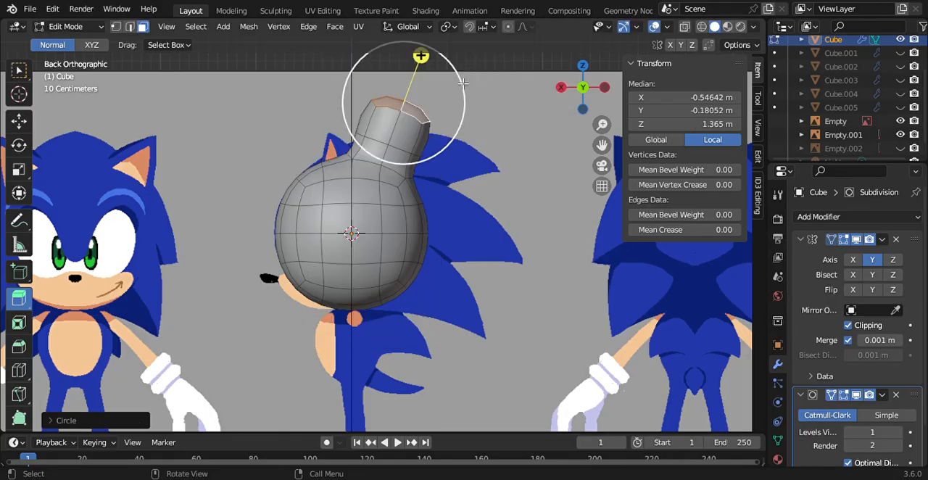
Step: Scale the extrusion's end faces down repeatedly towards the mirror plane until they form a narrow pointed tip
{"action": "key", "text": "s"}
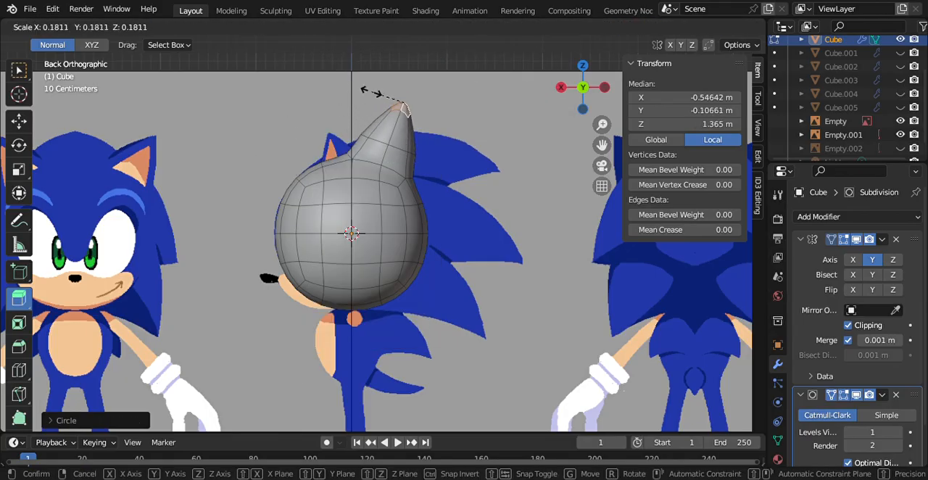
{"action": "left_click", "coordinate": [375, 94]}
{"action": "left_click_drag", "start_coordinate": [592, 81], "coordinate": [589, 85]}
{"action": "key", "text": "s"}
{"action": "left_click", "coordinate": [478, 168]}
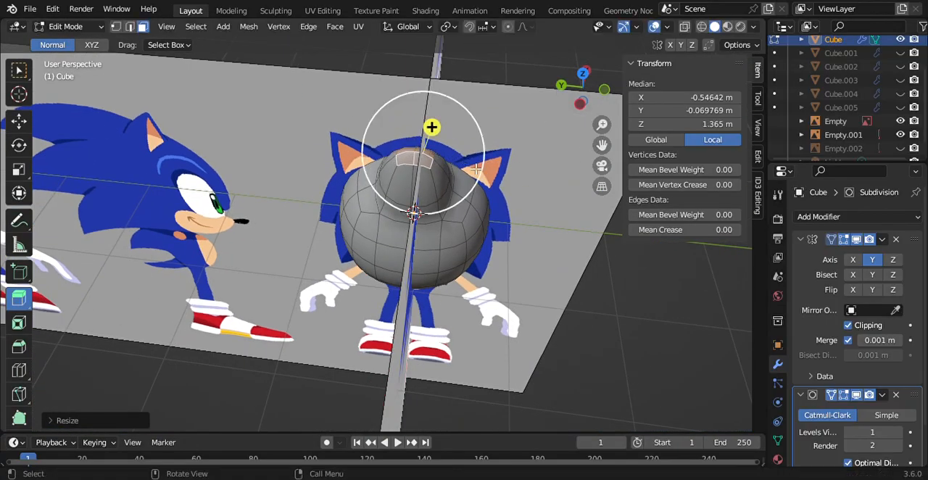
{"action": "key", "text": "s"}
{"action": "left_click", "coordinate": [444, 181]}
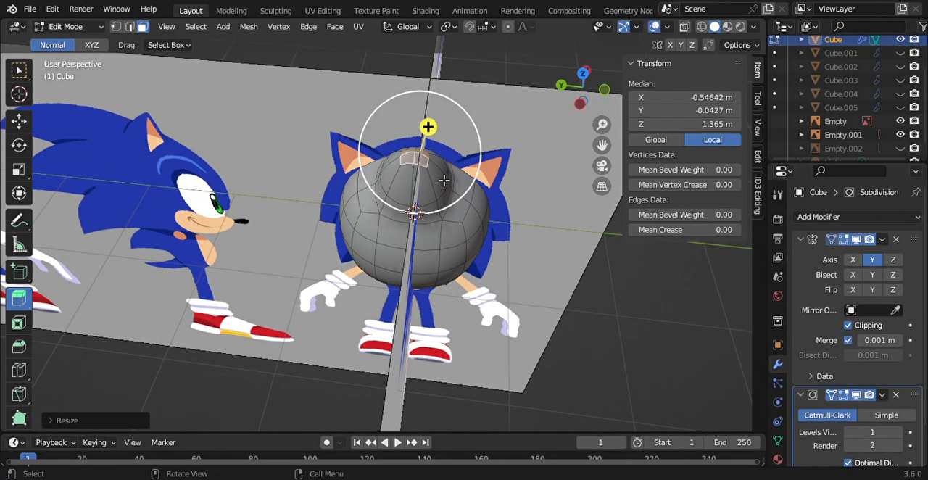
{"action": "key", "text": "s"}
{"action": "left_click", "coordinate": [455, 162]}
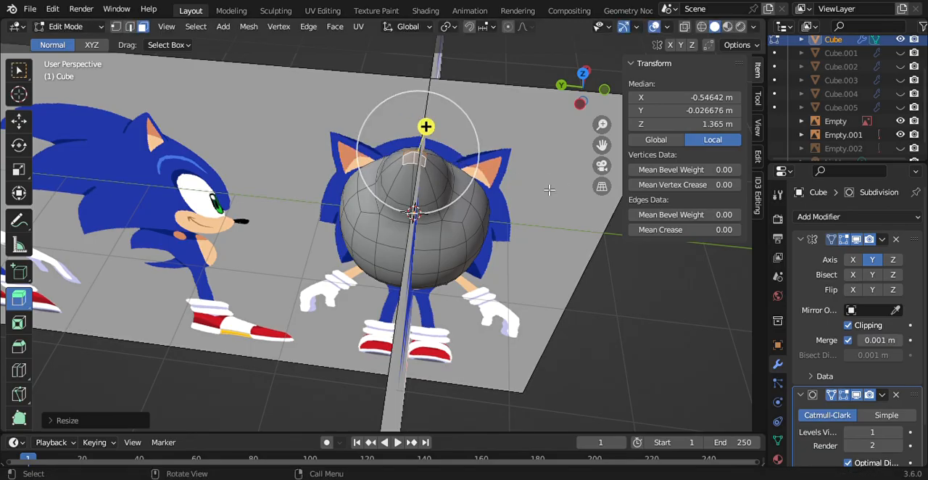
{"action": "key", "text": "s"}
{"action": "left_click", "coordinate": [451, 161]}
{"action": "key", "text": "s"}
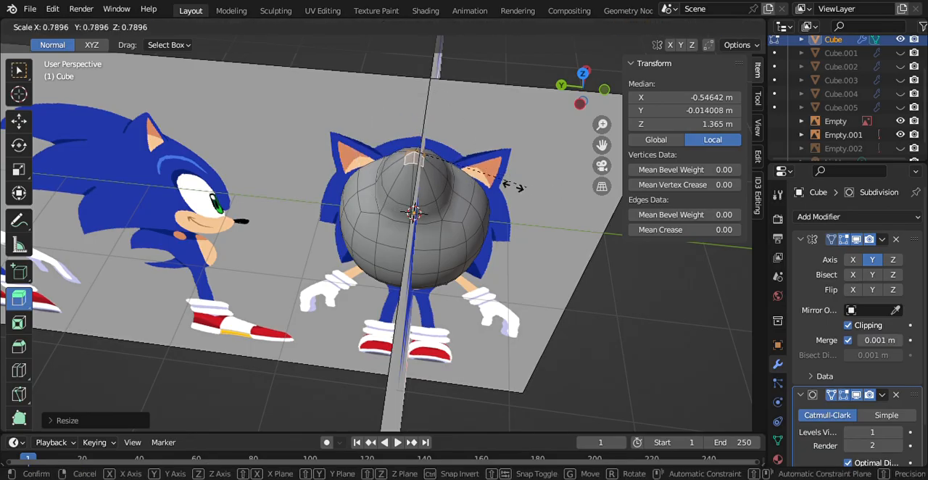
{"action": "left_click", "coordinate": [445, 176]}
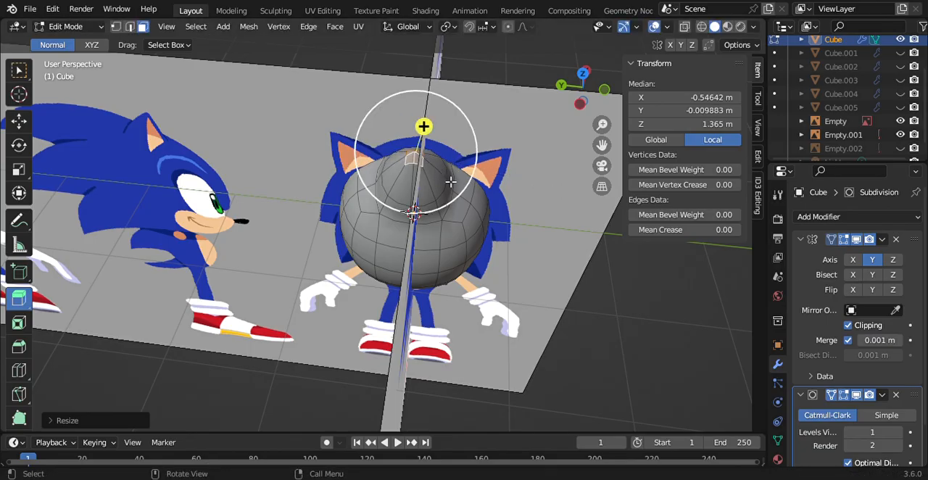
Step: Select all the spike's faces, rotate it to point backward, and move it onto the uppermost quill of the side-profile reference
{"action": "left_click", "coordinate": [558, 89]}
{"action": "left_click", "coordinate": [383, 158], "text": "ctrl"}
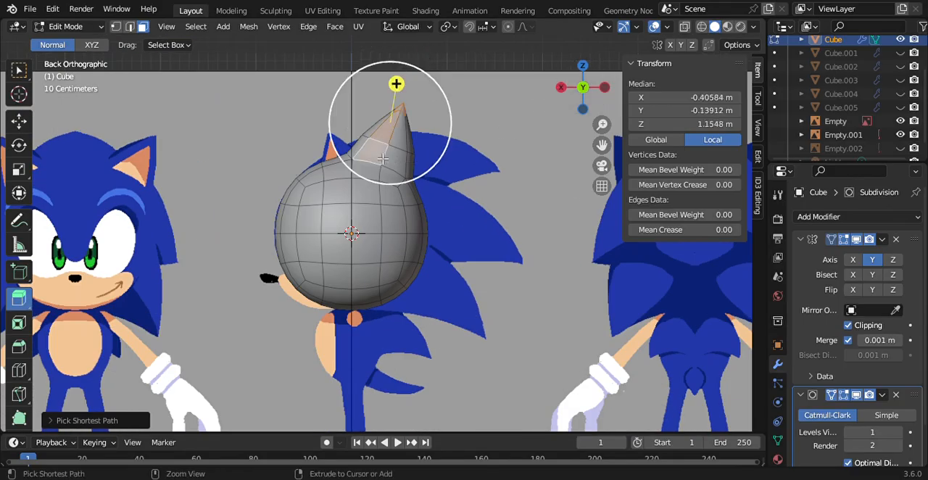
{"action": "left_click", "coordinate": [363, 151], "text": "ctrl"}
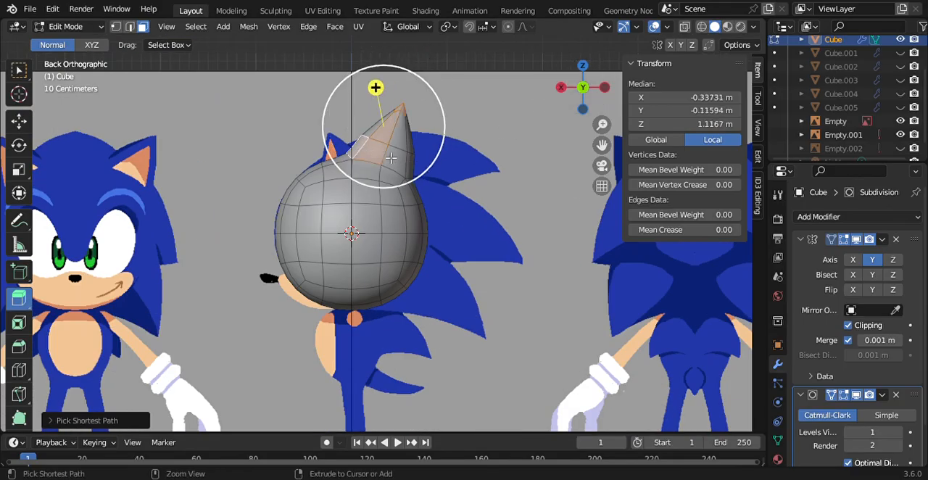
{"action": "left_click", "coordinate": [400, 165], "text": "ctrl"}
{"action": "left_click", "coordinate": [421, 175], "text": "ctrl"}
{"action": "left_click", "coordinate": [377, 131], "text": "ctrl"}
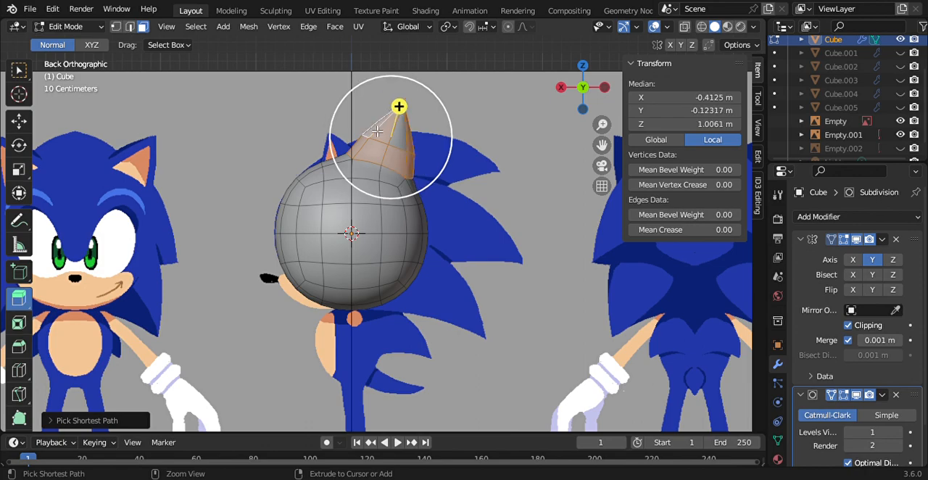
{"action": "left_click", "coordinate": [405, 142], "text": "ctrl"}
{"action": "left_click", "coordinate": [538, 122]}
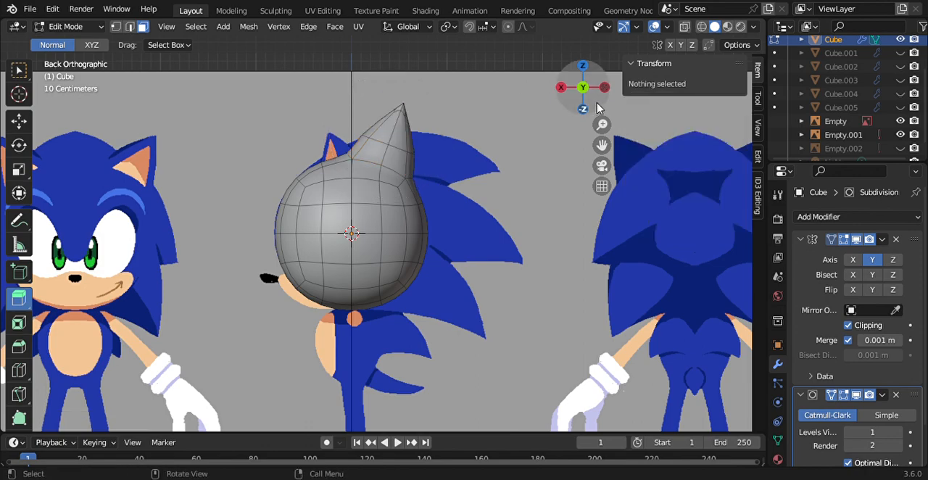
{"action": "key", "text": "ctrl+z"}
{"action": "mouse_move", "coordinate": [580, 91]}
{"action": "left_mouse_down"}
{"action": "mouse_move", "coordinate": [562, 124]}
{"action": "mouse_move", "coordinate": [564, 98]}
{"action": "left_mouse_up"}
{"action": "left_click", "coordinate": [578, 107]}
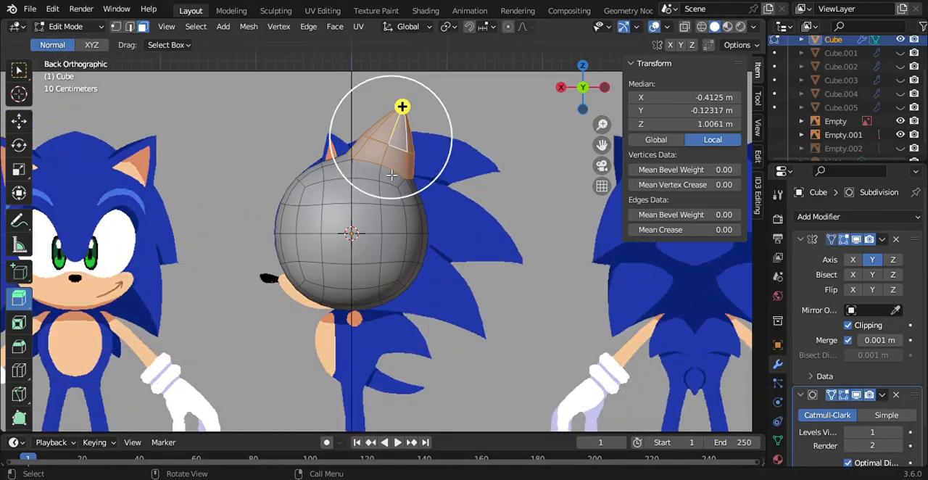
{"action": "left_click", "coordinate": [19, 165]}
{"action": "left_click", "coordinate": [20, 145]}
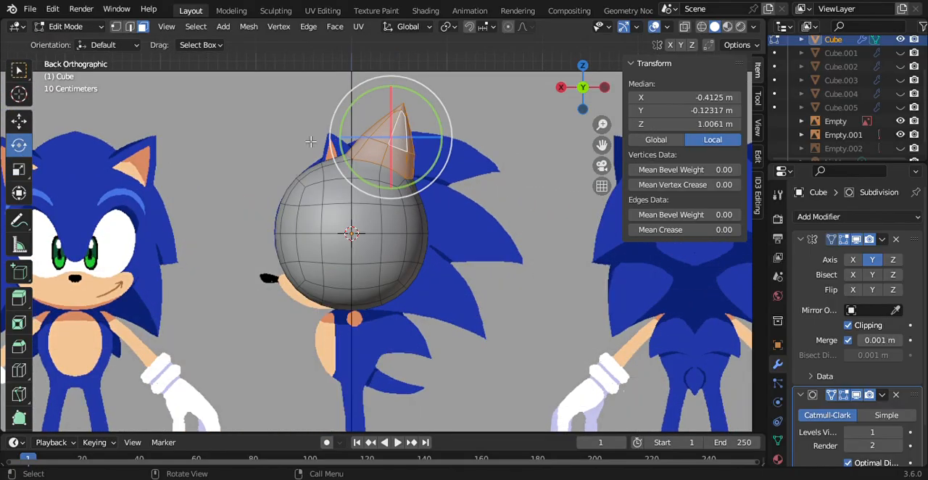
{"action": "left_click_drag", "start_coordinate": [348, 127], "coordinate": [408, 156]}
{"action": "left_click", "coordinate": [20, 121]}
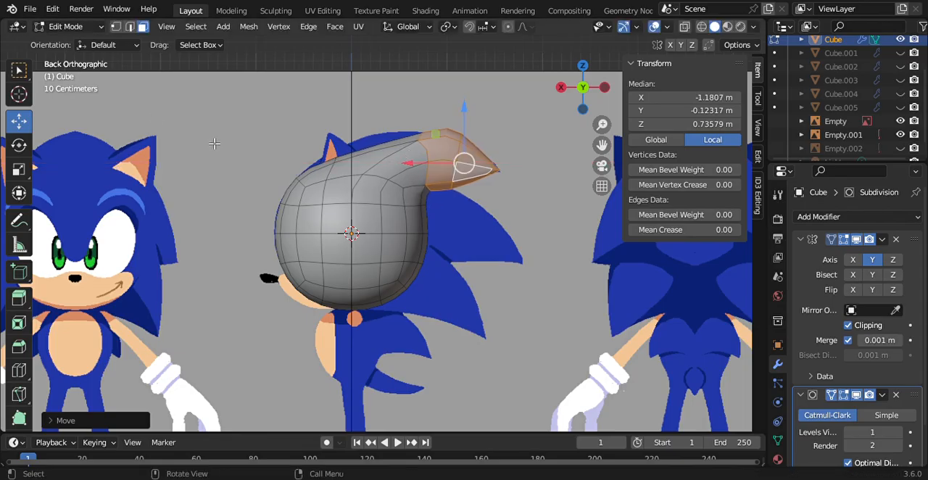
Step: In vertex selection mode, lower the vertices on the spike's upper bend to follow the quill's outline in the reference
{"action": "left_click", "coordinate": [116, 27]}
{"action": "left_click", "coordinate": [380, 90]}
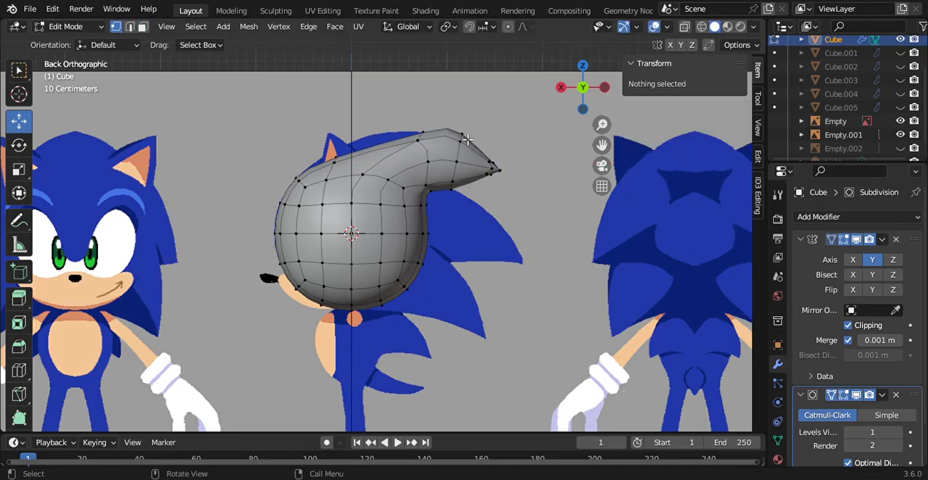
{"action": "left_click", "coordinate": [460, 140]}
{"action": "left_click_drag", "start_coordinate": [462, 74], "coordinate": [464, 107]}
{"action": "key", "text": "ctrl+z"}
{"action": "left_click", "coordinate": [539, 259]}
{"action": "left_click", "coordinate": [457, 136]}
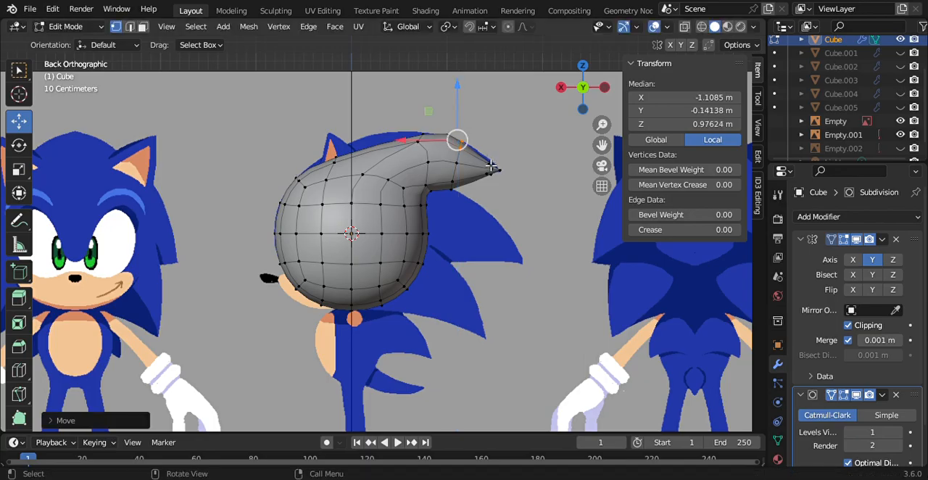
Step: Raise the spike's central tip vertex to about Z 0.74 m and lift the underside vertices to fit the quill's lower edge
{"action": "left_click", "coordinate": [497, 168]}
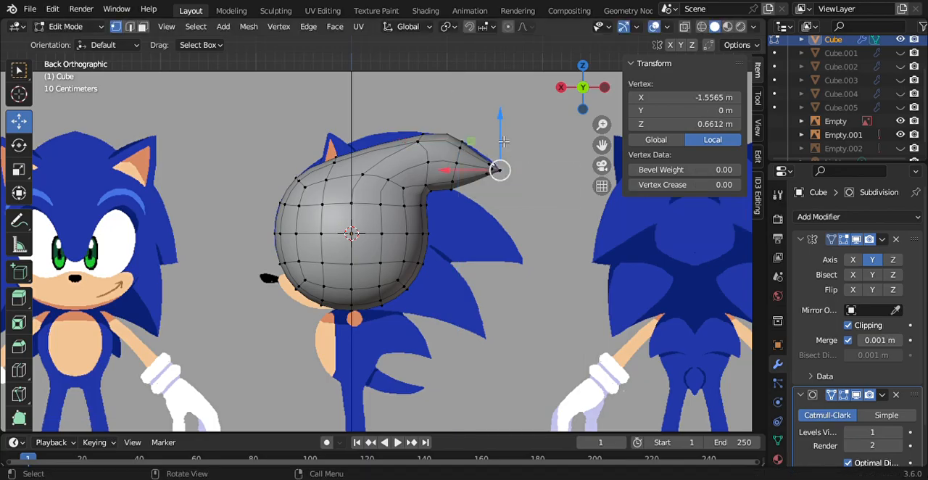
{"action": "left_click_drag", "start_coordinate": [503, 142], "coordinate": [503, 132]}
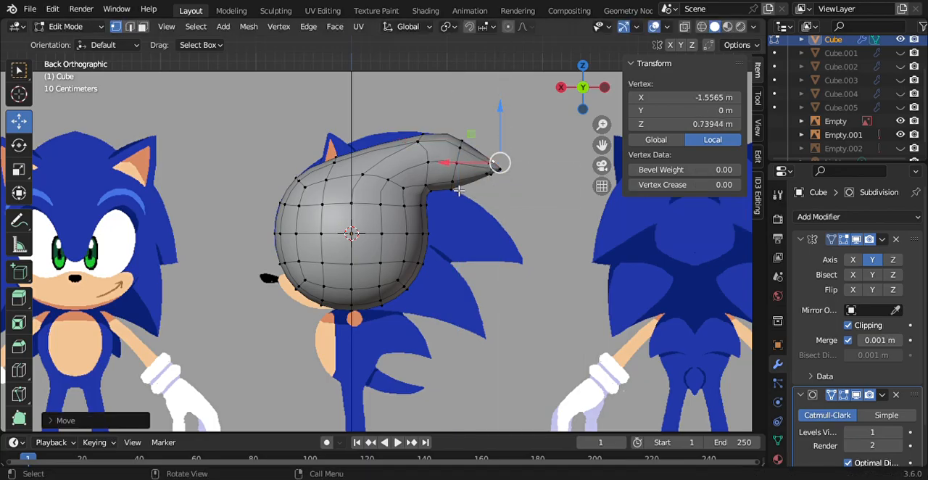
{"action": "left_click_drag", "start_coordinate": [446, 184], "coordinate": [468, 209]}
{"action": "left_click_drag", "start_coordinate": [447, 143], "coordinate": [447, 132]}
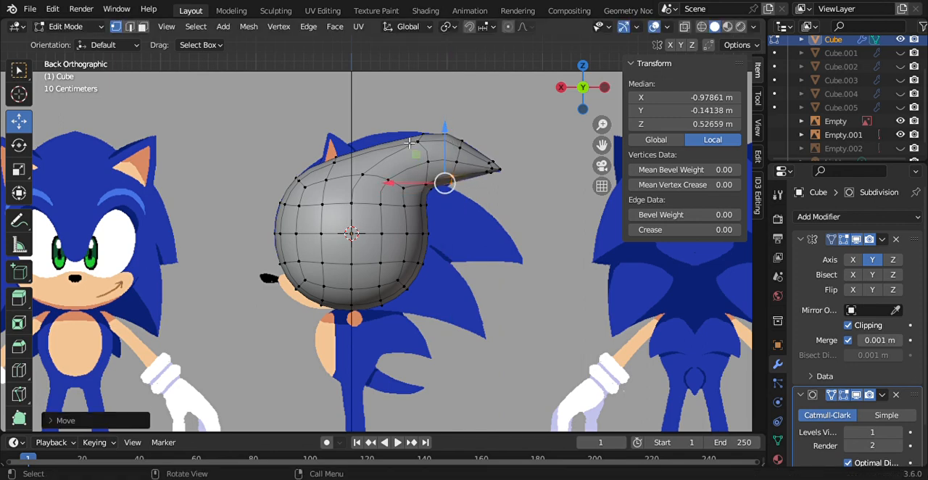
Step: Move the centre vertices along the head's crown and quill onto the reference outline, using wireframe shading to fine-tune their alignment
{"action": "left_click", "coordinate": [338, 158]}
{"action": "left_click_drag", "start_coordinate": [282, 158], "coordinate": [346, 79]}
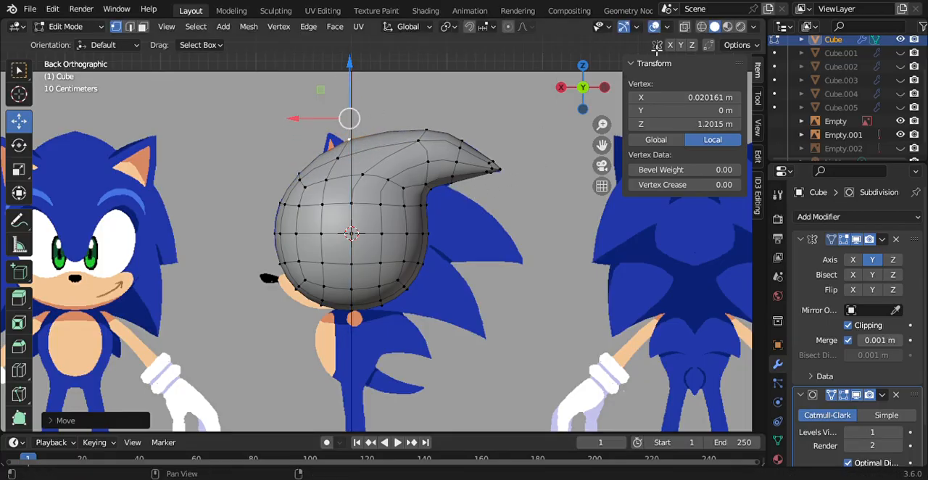
{"action": "left_click", "coordinate": [702, 28]}
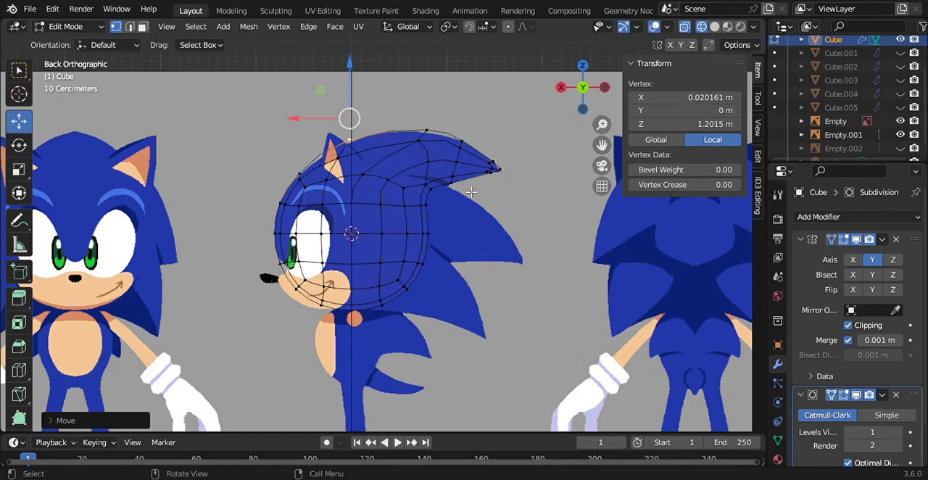
{"action": "left_click", "coordinate": [440, 129]}
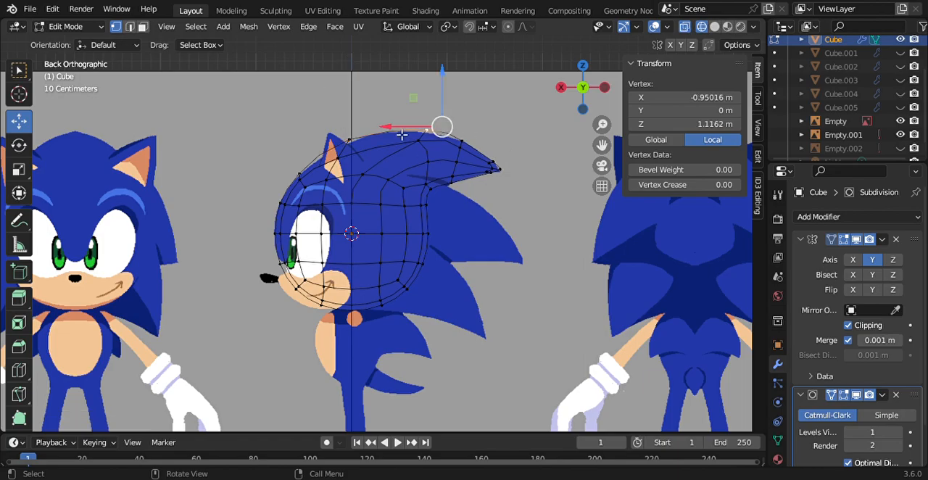
{"action": "left_click_drag", "start_coordinate": [402, 135], "coordinate": [387, 134]}
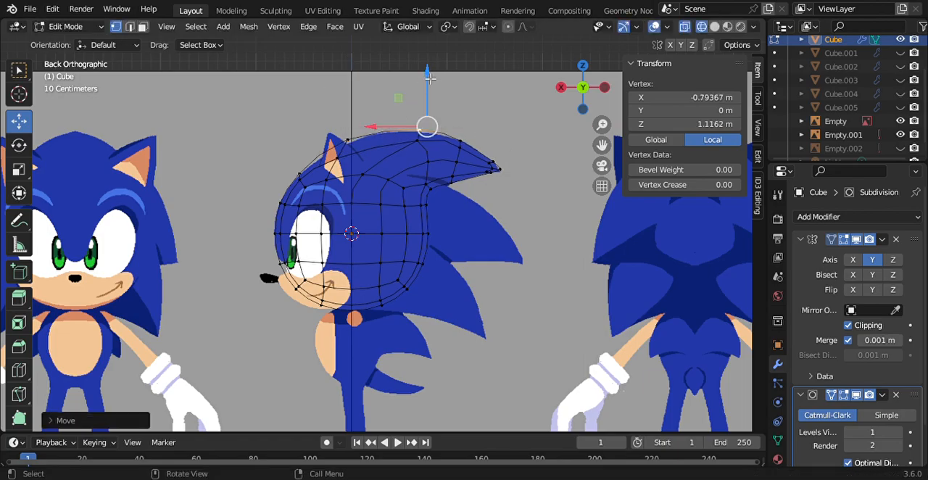
{"action": "left_click_drag", "start_coordinate": [430, 78], "coordinate": [430, 72]}
{"action": "left_click", "coordinate": [349, 144]}
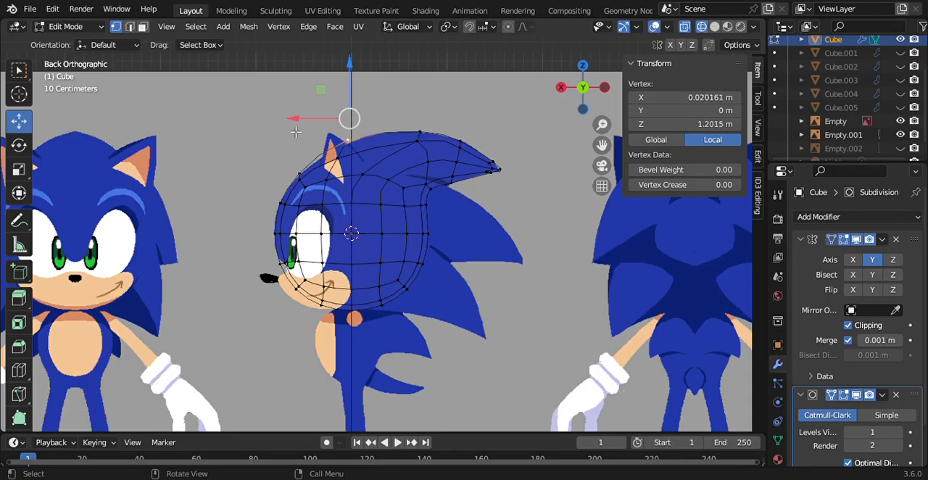
{"action": "mouse_move", "coordinate": [296, 131]}
{"action": "left_mouse_down"}
{"action": "mouse_move", "coordinate": [317, 131]}
{"action": "mouse_move", "coordinate": [306, 131]}
{"action": "left_mouse_up"}
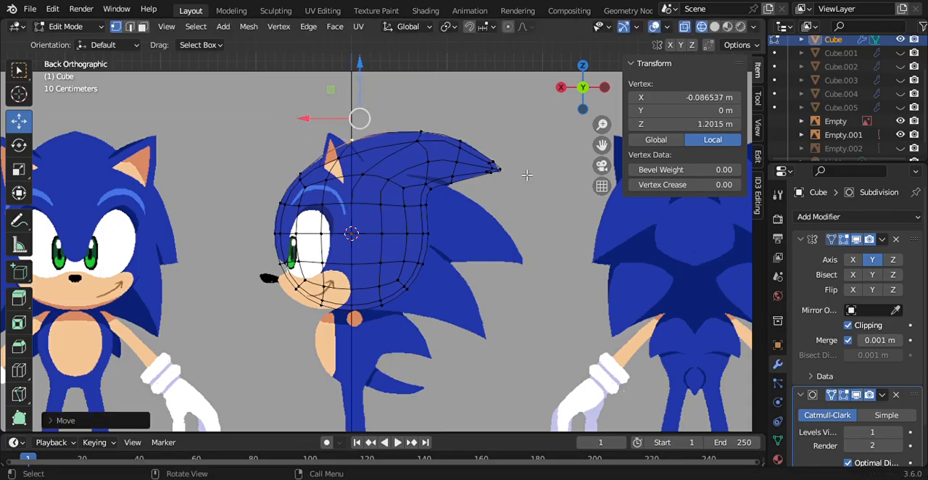
Step: Return the viewport to solid shading and check the head and upper quill from the rear and side views
{"action": "left_click", "coordinate": [713, 27]}
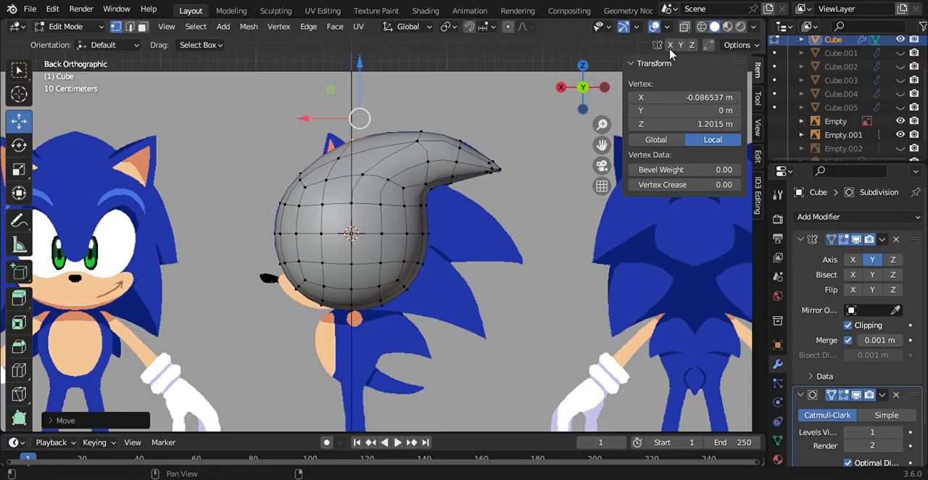
{"action": "left_click", "coordinate": [605, 88]}
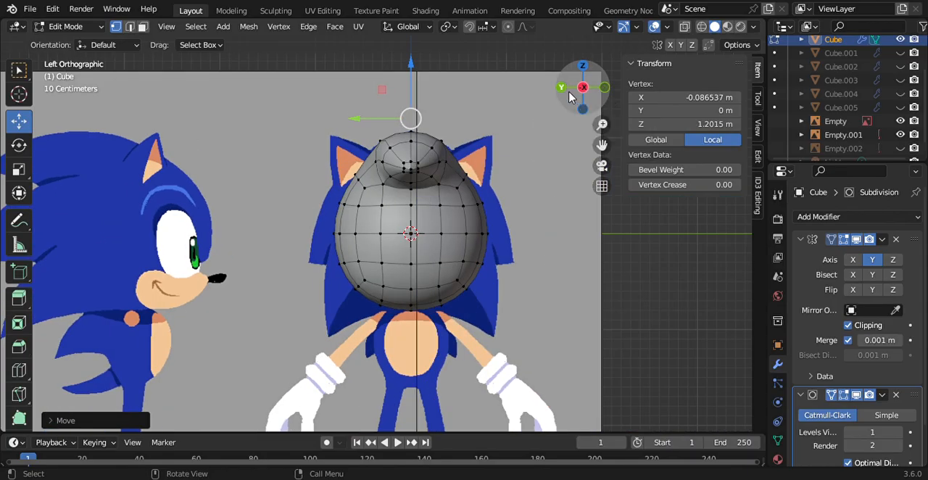
{"action": "left_click", "coordinate": [562, 89]}
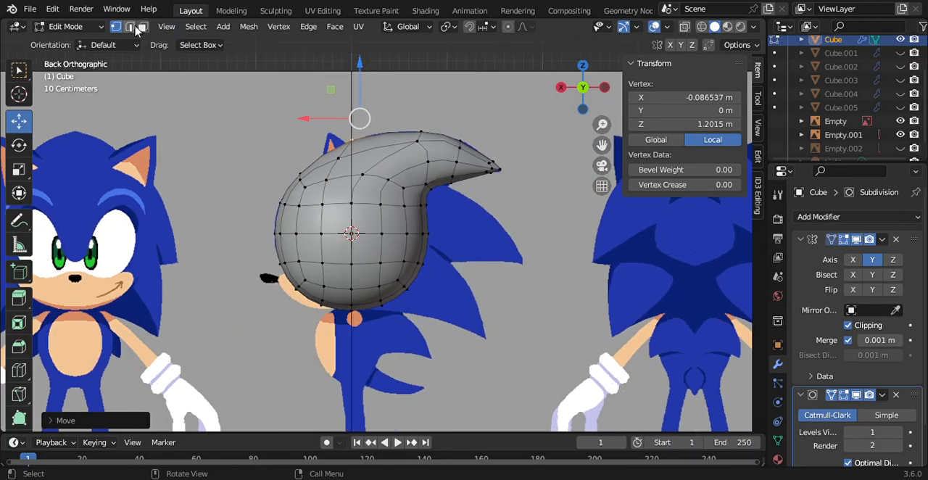
Step: In face selection mode, extrude the side faces below the upper quill outward into a second spike and round its end with Circle
{"action": "left_click", "coordinate": [142, 27]}
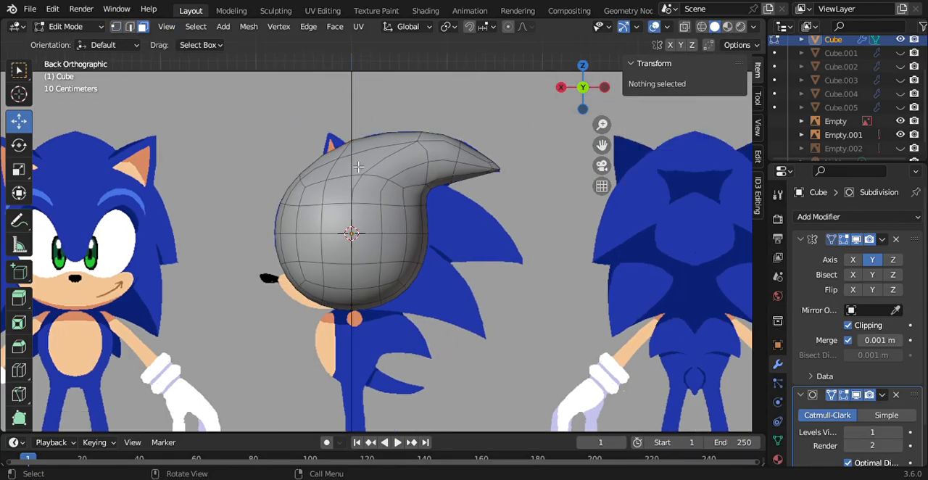
{"action": "left_click", "coordinate": [394, 221]}
{"action": "left_click", "coordinate": [397, 194], "text": "ctrl"}
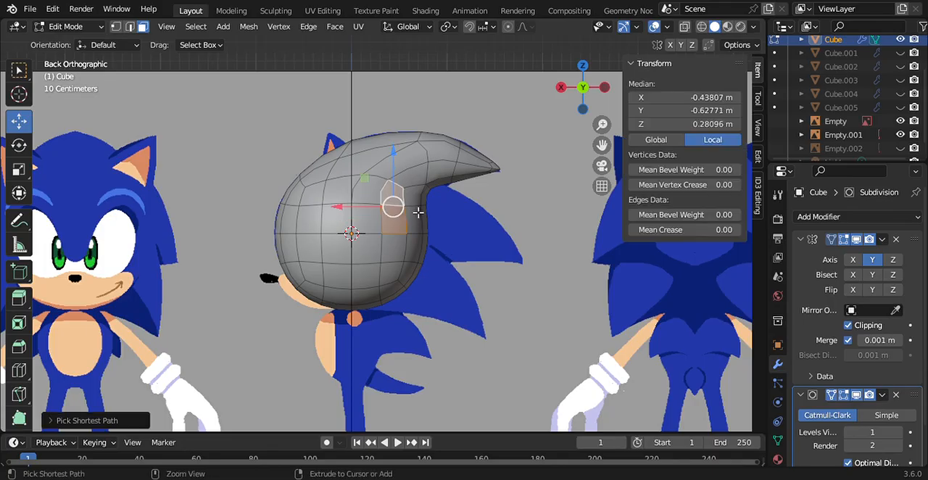
{"action": "left_click", "coordinate": [19, 297]}
{"action": "left_click_drag", "start_coordinate": [437, 195], "coordinate": [532, 182]}
{"action": "right_click", "coordinate": [486, 177]}
{"action": "mouse_move", "coordinate": [485, 176]}
{"action": "left_click", "coordinate": [539, 188]}
{"action": "right_click", "coordinate": [530, 178]}
{"action": "mouse_move", "coordinate": [528, 181]}
{"action": "left_click", "coordinate": [564, 190]}
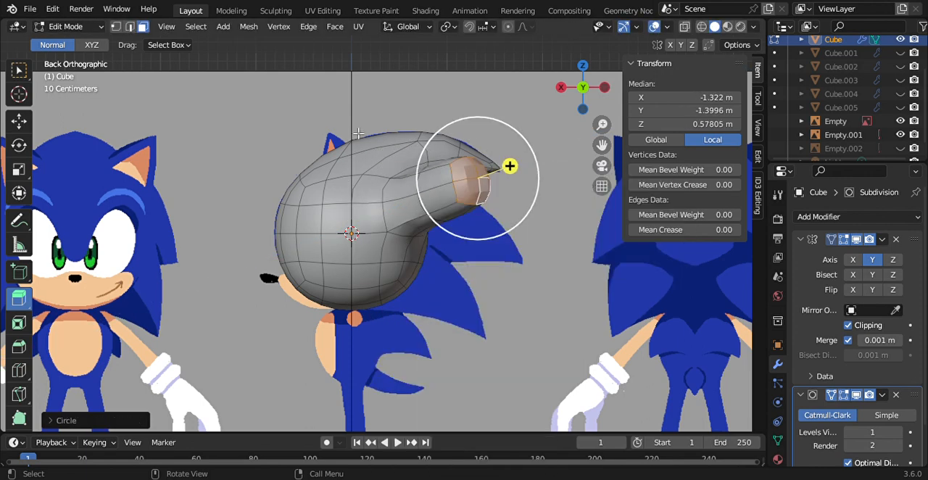
{"action": "key", "text": "s"}
{"action": "left_click", "coordinate": [468, 173]}
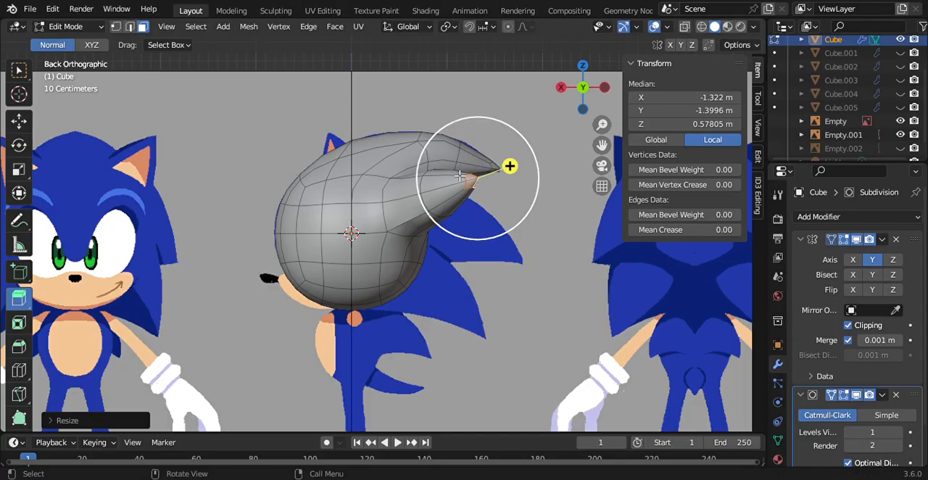
{"action": "key", "text": "s"}
{"action": "left_click", "coordinate": [475, 174]}
{"action": "key", "text": "s"}
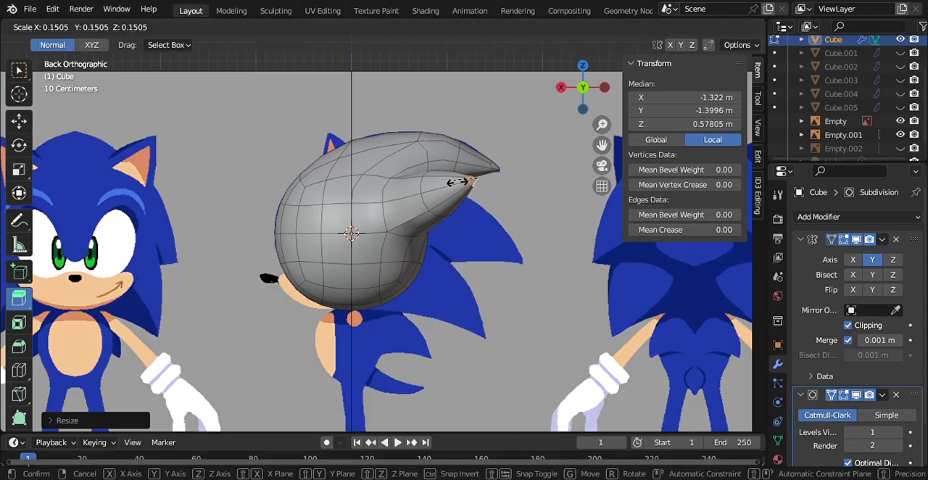
{"action": "left_click", "coordinate": [411, 164]}
{"action": "key", "text": "s"}
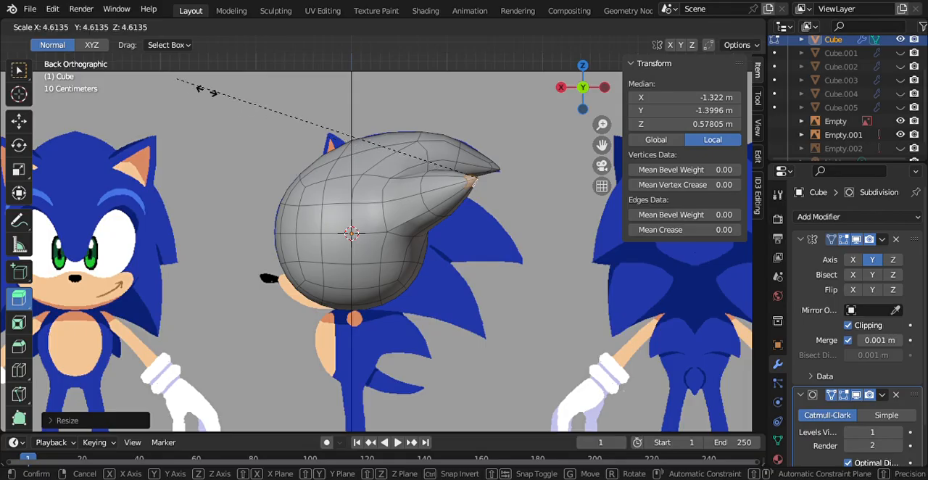
{"action": "left_click", "coordinate": [251, 105]}
{"action": "key", "text": "z"}
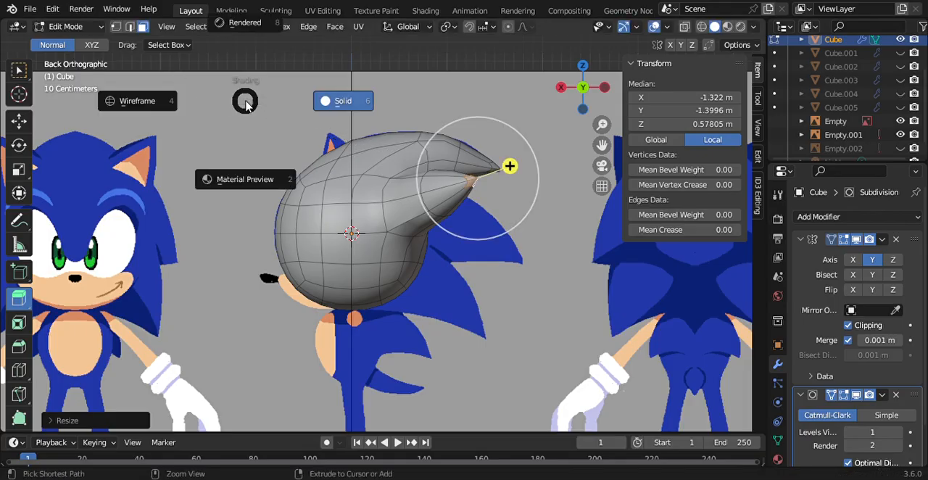
{"action": "left_click", "coordinate": [336, 93]}
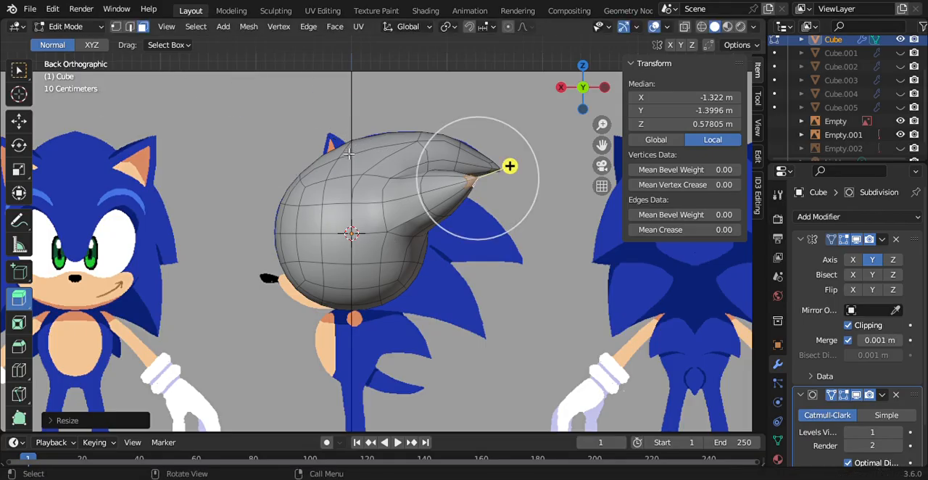
{"action": "key", "text": "ctrl+z"}
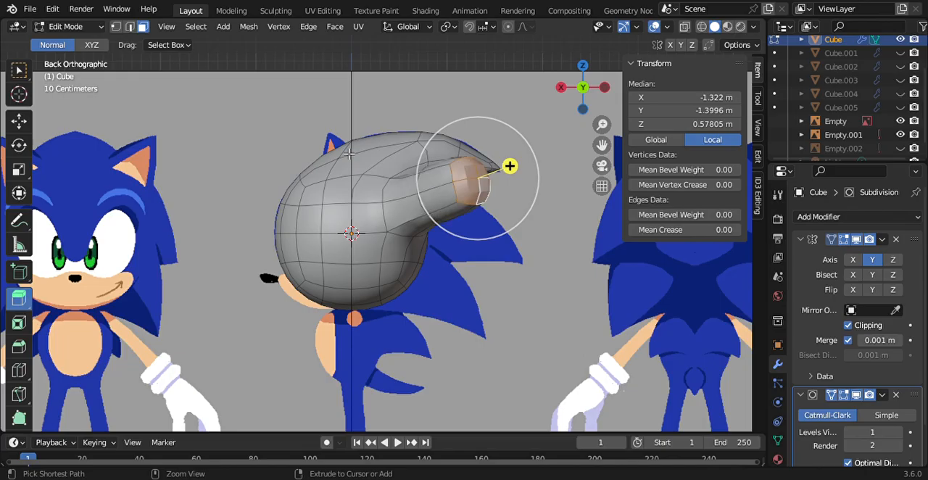
Step: Scale the end faces of the side spike down repeatedly to taper it into a sharp point
{"action": "key", "text": "s"}
{"action": "left_click", "coordinate": [507, 167]}
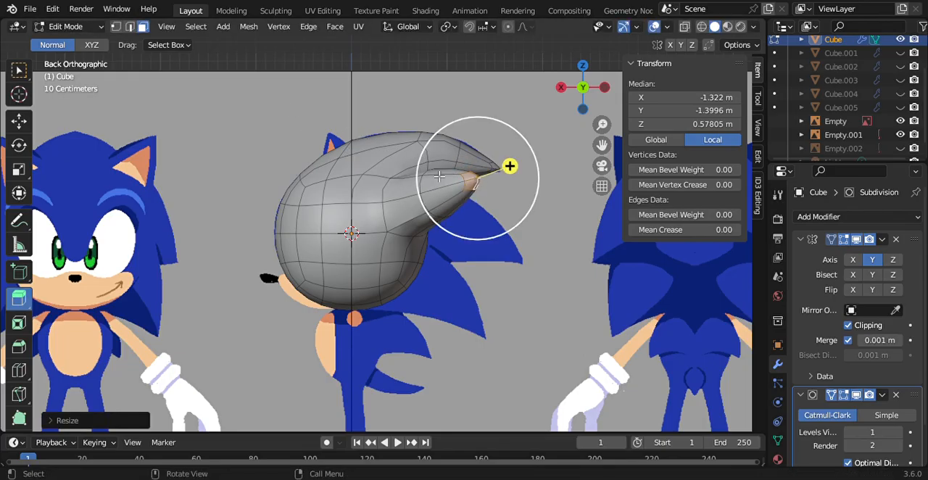
{"action": "key", "text": "s"}
{"action": "left_click", "coordinate": [510, 166]}
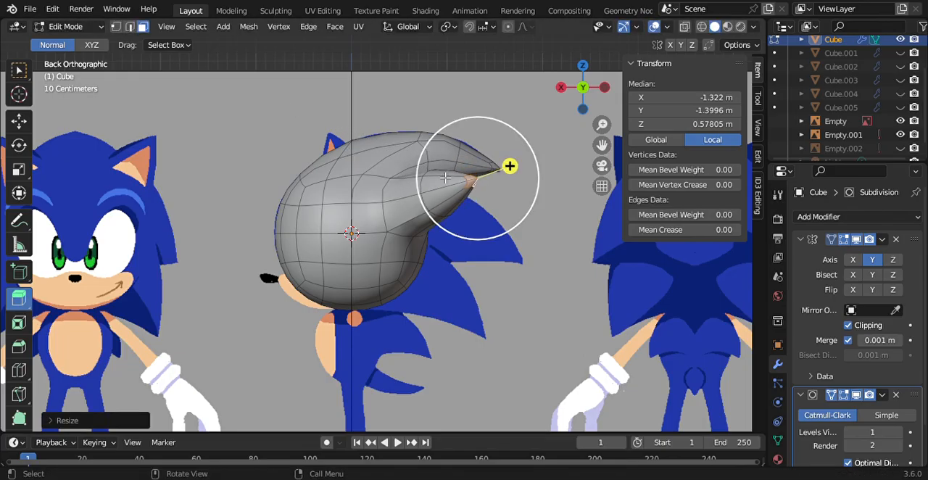
{"action": "key", "text": "s"}
{"action": "left_click", "coordinate": [509, 166]}
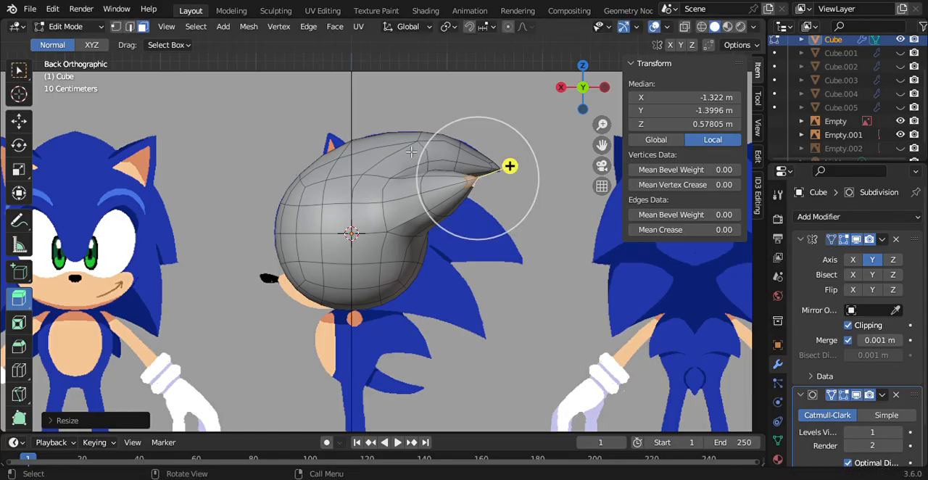
Step: Select all the faces around the side spike, from its tip to its base, including those on its upper and lower sides
{"action": "left_click", "coordinate": [427, 204], "text": "ctrl"}
{"action": "left_click", "coordinate": [409, 197], "text": "ctrl"}
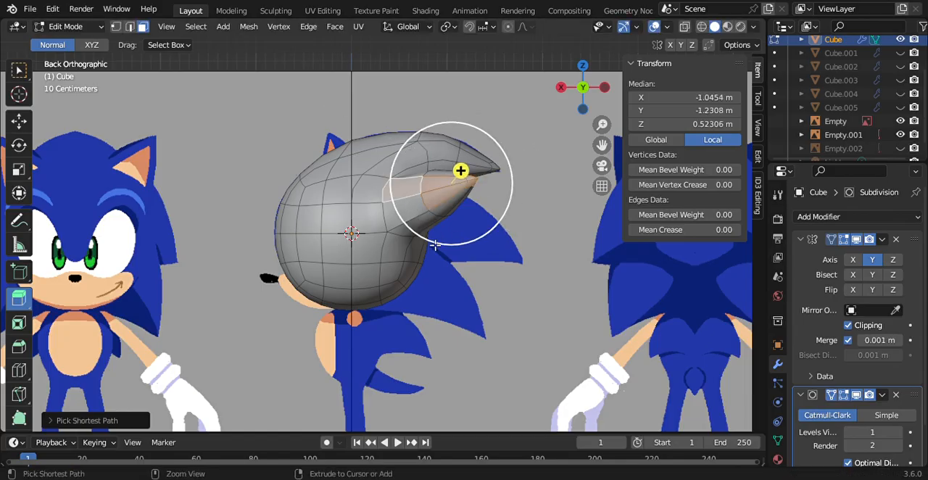
{"action": "left_click", "coordinate": [415, 226], "text": "ctrl"}
{"action": "left_click_drag", "start_coordinate": [582, 98], "coordinate": [486, 113]}
{"action": "left_click", "coordinate": [379, 203], "text": "ctrl"}
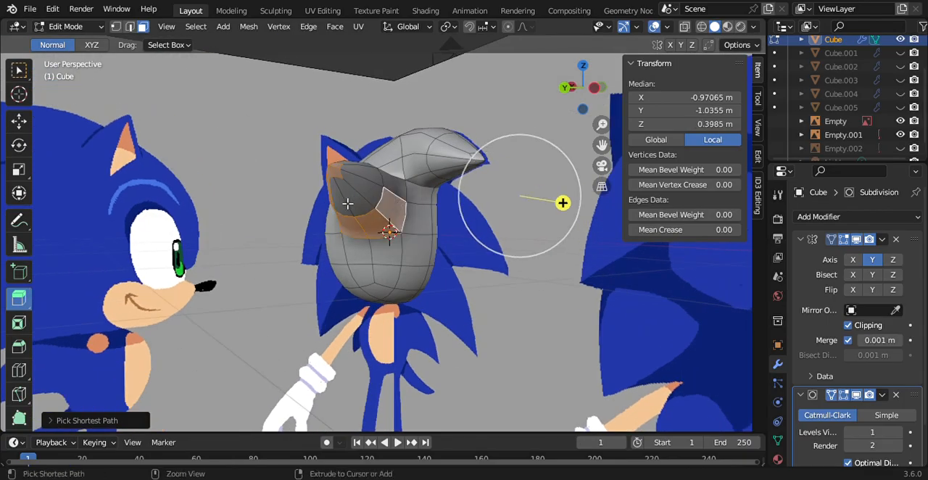
{"action": "left_click", "coordinate": [347, 205], "text": "ctrl"}
{"action": "left_click", "coordinate": [380, 181], "text": "ctrl"}
{"action": "left_click", "coordinate": [396, 185], "text": "ctrl"}
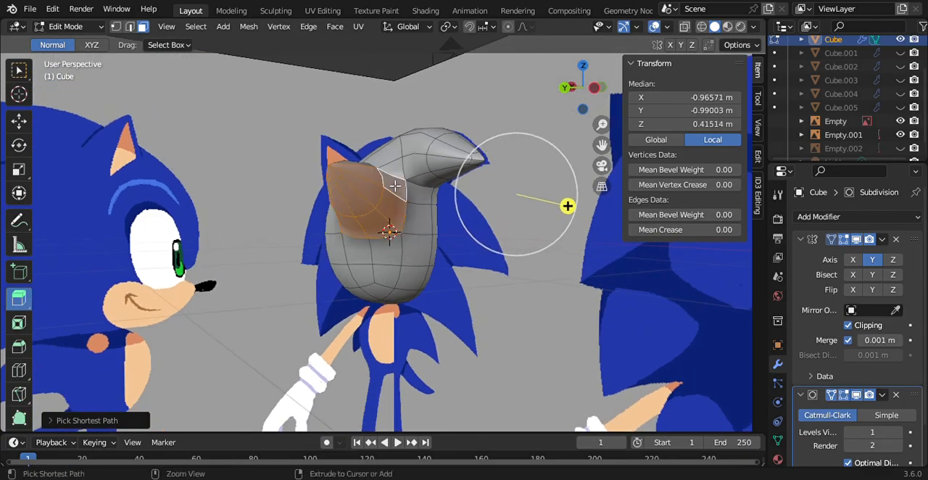
{"action": "left_click_drag", "start_coordinate": [570, 90], "coordinate": [590, 92]}
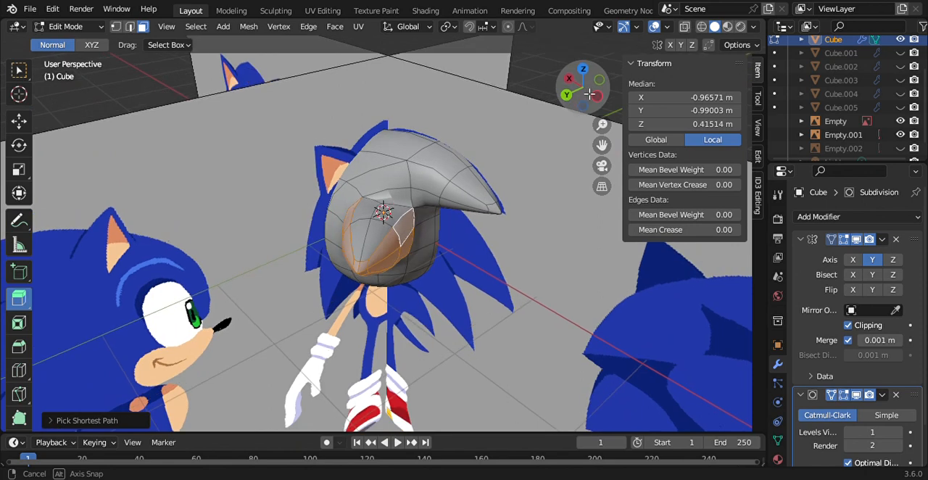
{"action": "left_click", "coordinate": [377, 219], "text": "ctrl"}
{"action": "left_click", "coordinate": [365, 245], "text": "ctrl"}
{"action": "left_click", "coordinate": [377, 248], "text": "ctrl"}
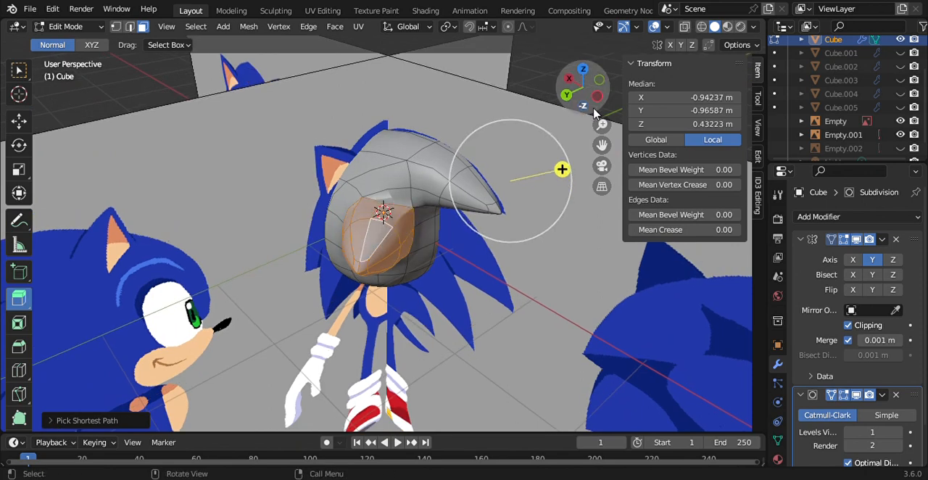
Step: Rotate the selected side spike inward and downward so that it points toward the back of the head
{"action": "left_click", "coordinate": [567, 95]}
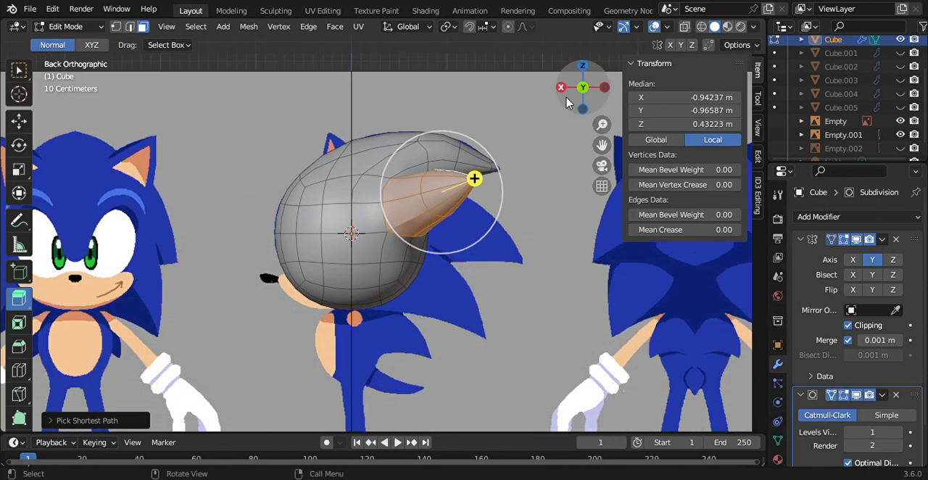
{"action": "left_click", "coordinate": [606, 91]}
{"action": "left_click", "coordinate": [19, 146]}
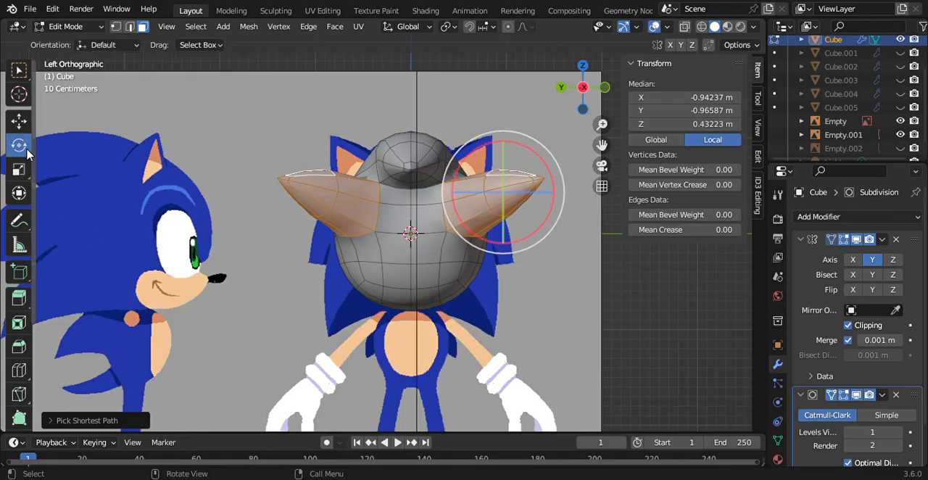
{"action": "left_click_drag", "start_coordinate": [493, 201], "coordinate": [435, 156]}
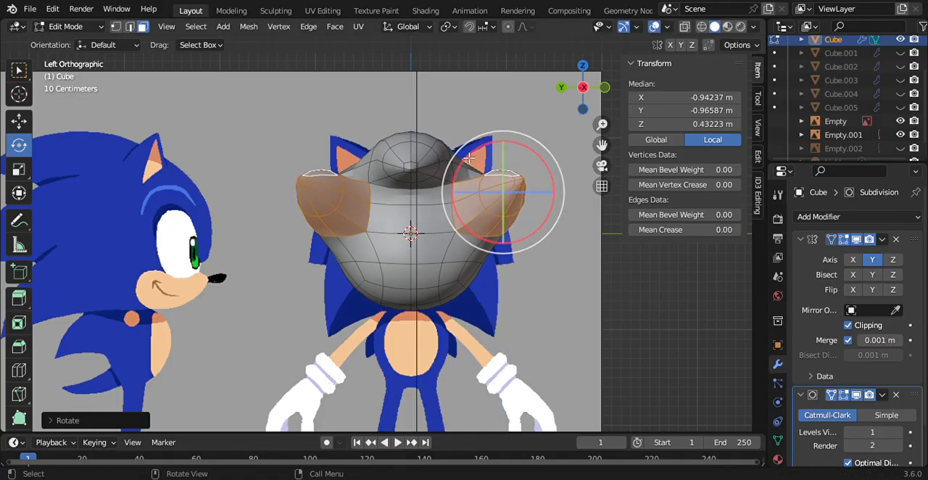
{"action": "left_click_drag", "start_coordinate": [504, 155], "coordinate": [488, 216]}
Step: Move the side spike onto the second quill of the side-profile reference, at about X -1.33 m and Z -0.04 m
{"action": "left_click", "coordinate": [560, 87]}
{"action": "left_click", "coordinate": [19, 120]}
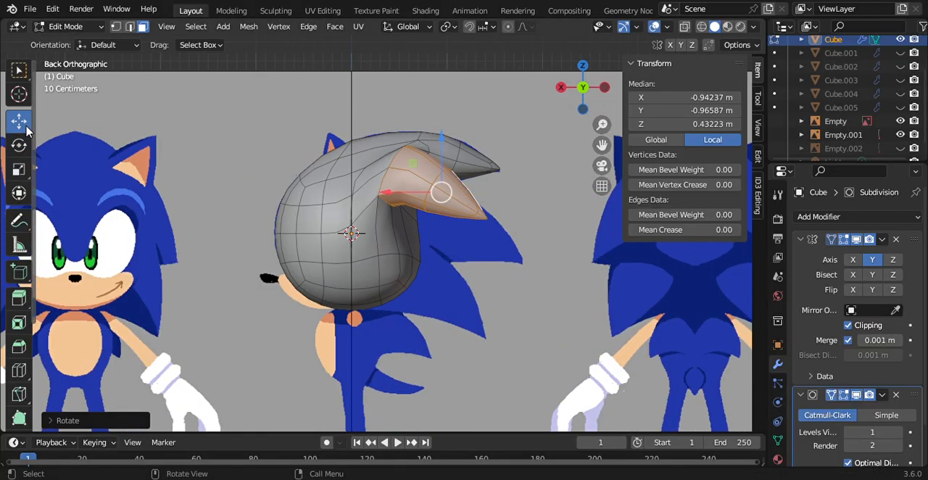
{"action": "left_click_drag", "start_coordinate": [449, 150], "coordinate": [434, 215]}
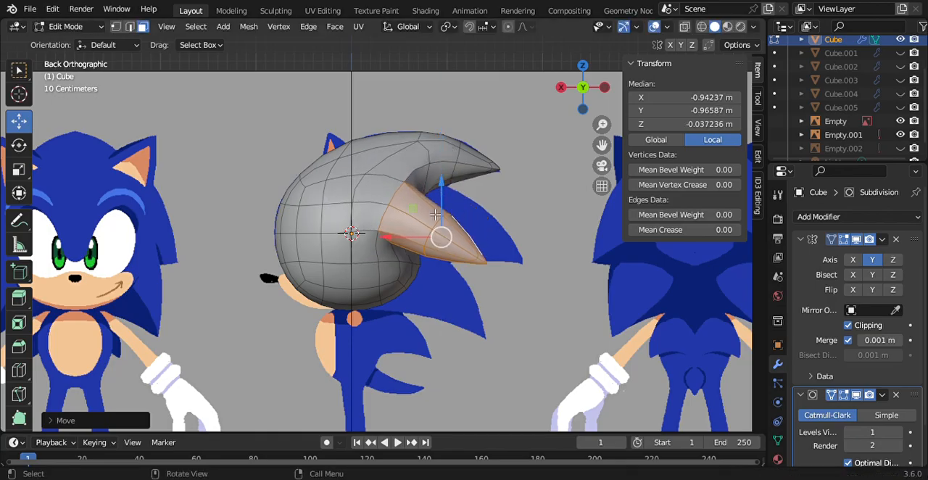
{"action": "left_click_drag", "start_coordinate": [390, 246], "coordinate": [432, 254]}
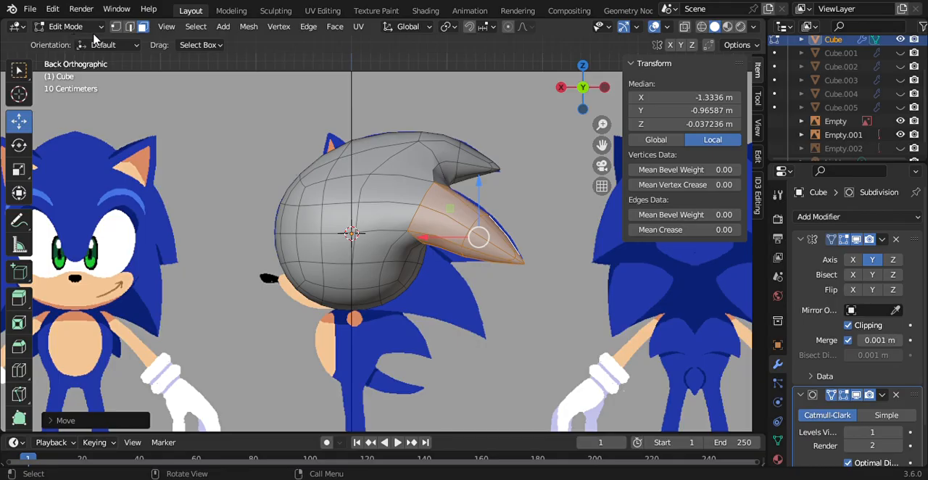
Step: In vertex selection mode, lower the side spike's underside vertices to follow the second quill's lower edge in the reference
{"action": "left_click", "coordinate": [116, 27]}
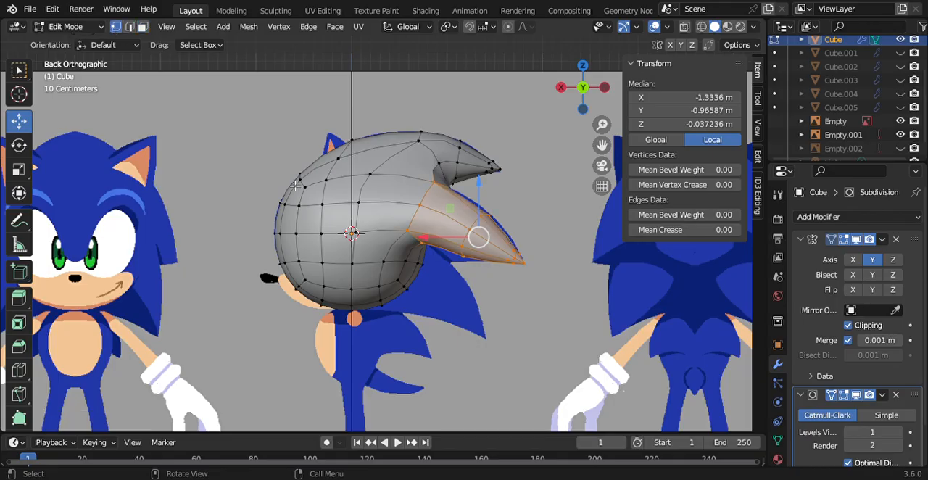
{"action": "left_click", "coordinate": [467, 261]}
{"action": "left_click_drag", "start_coordinate": [456, 219], "coordinate": [456, 230]}
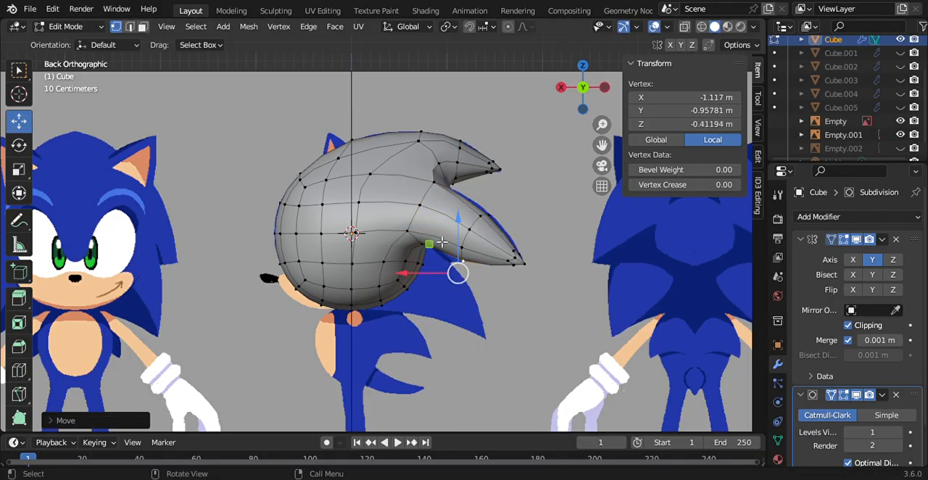
{"action": "left_click", "coordinate": [428, 246]}
{"action": "left_click_drag", "start_coordinate": [417, 199], "coordinate": [419, 222]}
Step: Move the vertex on the side spike's upper bend to about X -1.56 m and Z 0.38 m to match the quill's outline
{"action": "left_click_drag", "start_coordinate": [504, 221], "coordinate": [514, 209]}
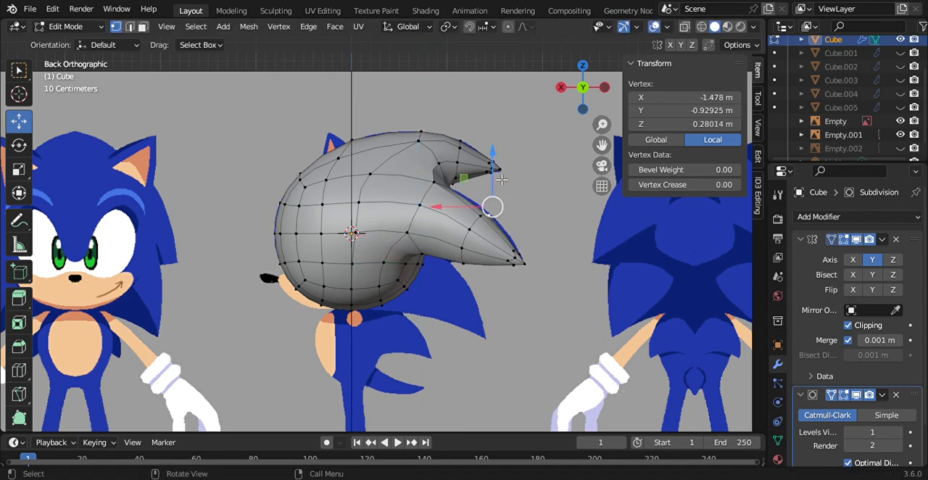
{"action": "left_click_drag", "start_coordinate": [502, 179], "coordinate": [501, 171]}
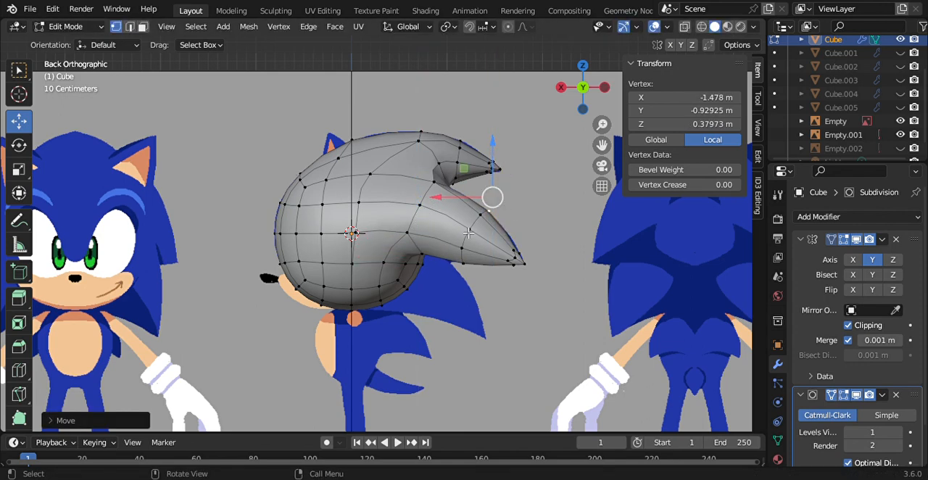
{"action": "left_click_drag", "start_coordinate": [458, 208], "coordinate": [467, 211]}
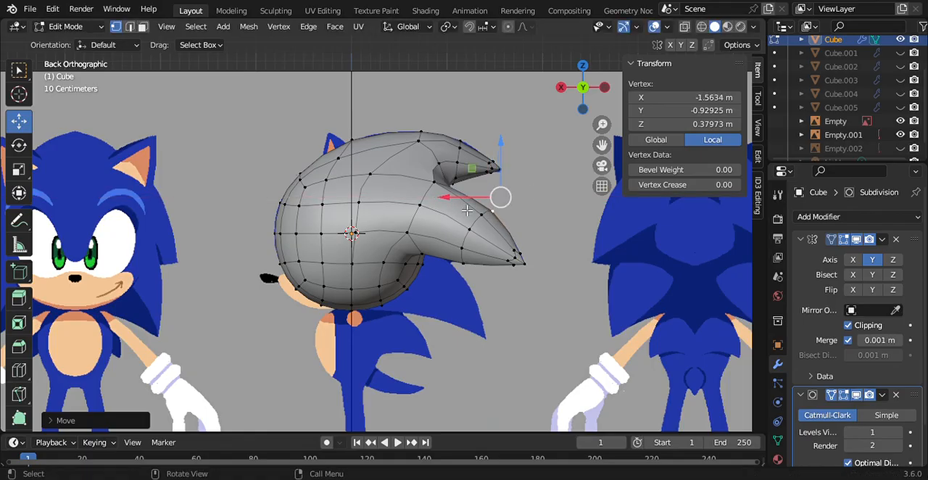
{"action": "left_click", "coordinate": [605, 219]}
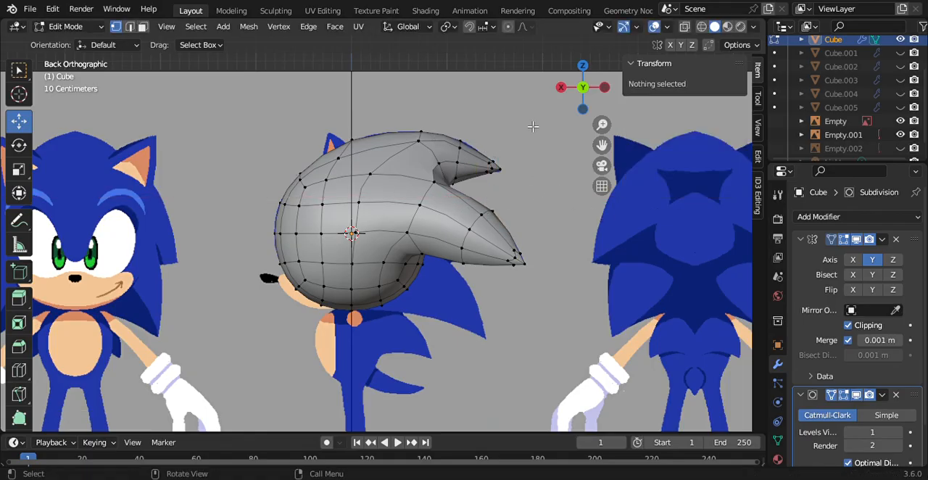
Step: Extrude the lower rear side faces of the head outward to about -0.68 m on each axis and round them with LoopTools Circle
{"action": "left_click", "coordinate": [605, 87]}
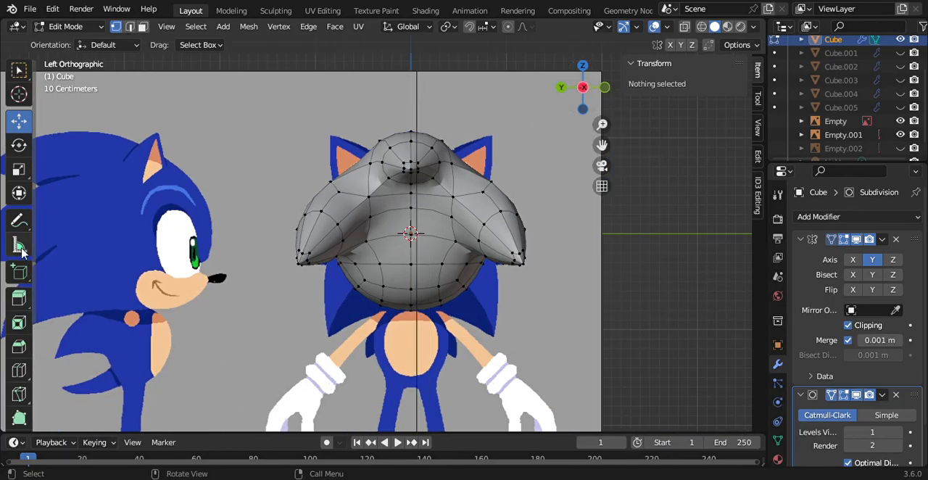
{"action": "left_click_drag", "start_coordinate": [572, 78], "coordinate": [556, 100]}
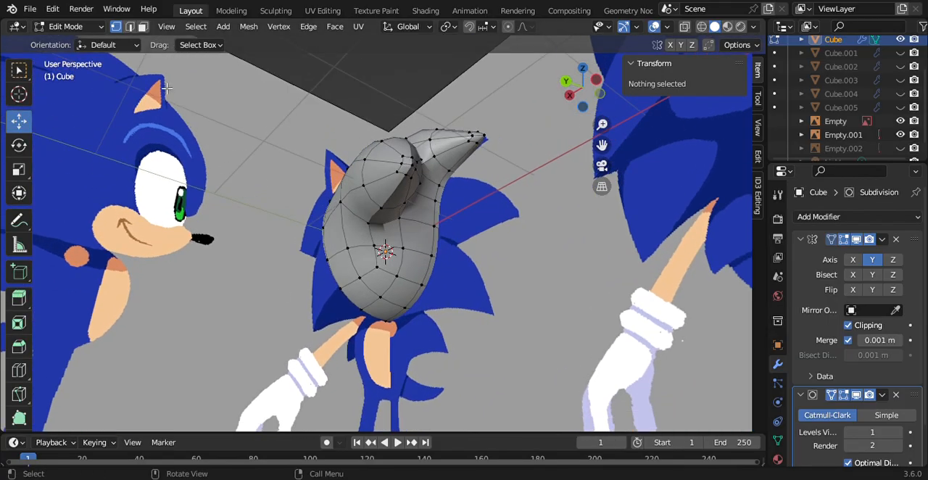
{"action": "left_click", "coordinate": [144, 27]}
{"action": "left_click", "coordinate": [385, 287]}
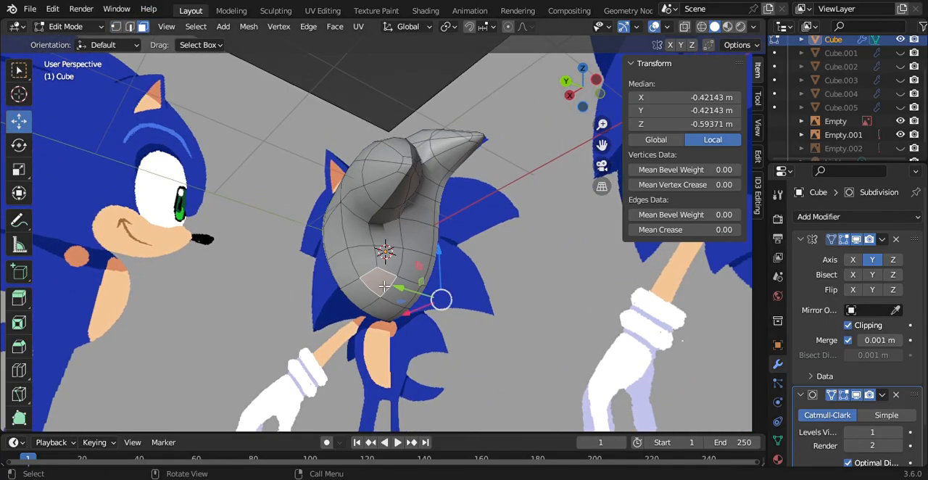
{"action": "left_click", "coordinate": [363, 268], "text": "ctrl"}
{"action": "left_click", "coordinate": [398, 272], "text": "ctrl"}
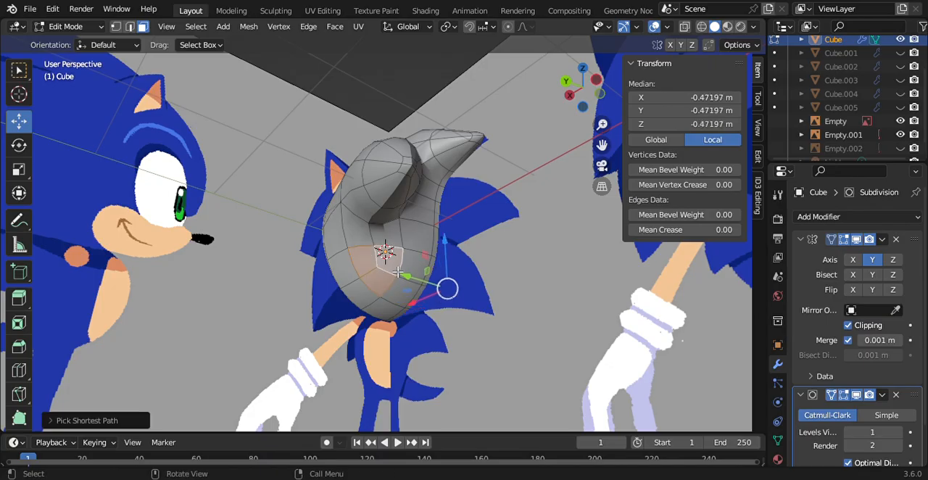
{"action": "left_click", "coordinate": [596, 80]}
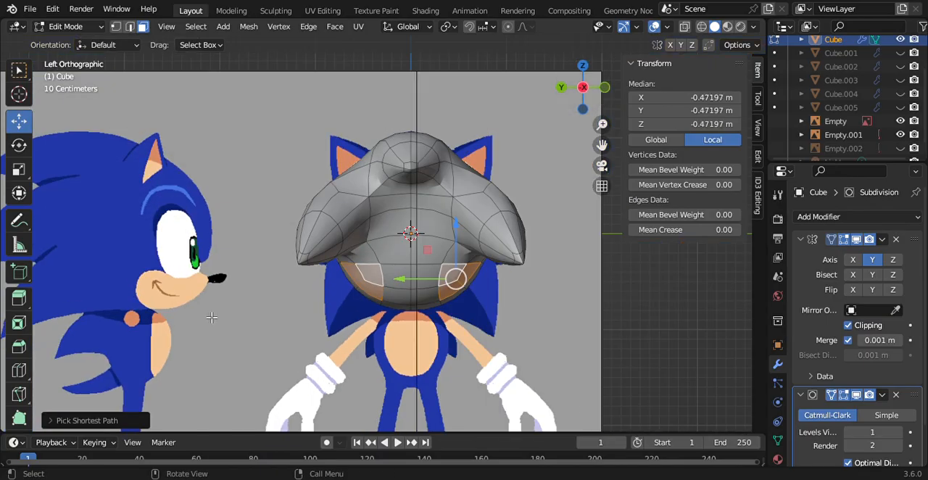
{"action": "left_click", "coordinate": [19, 297]}
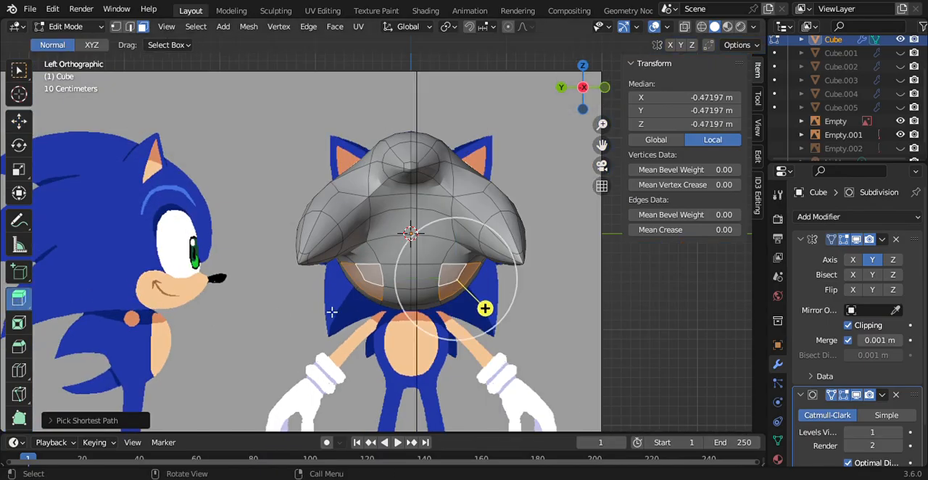
{"action": "left_click_drag", "start_coordinate": [483, 311], "coordinate": [503, 327]}
{"action": "right_click", "coordinate": [486, 325]}
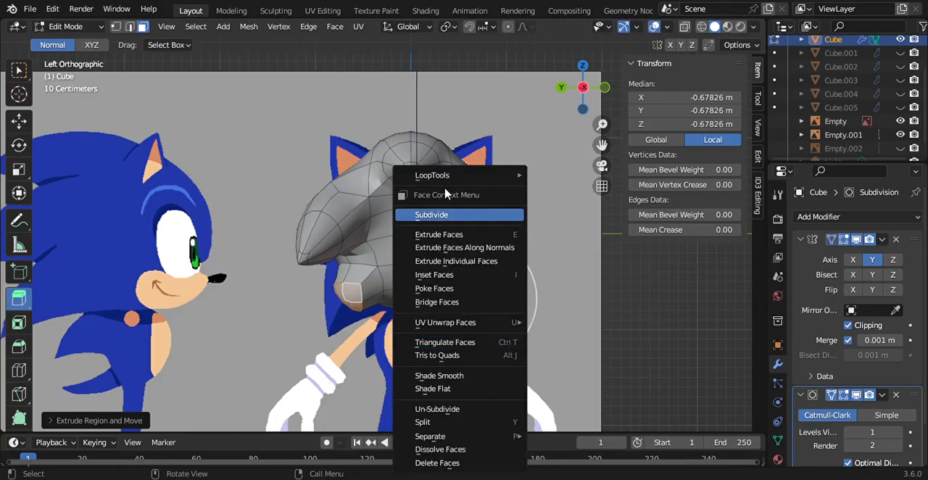
{"action": "left_click", "coordinate": [545, 190]}
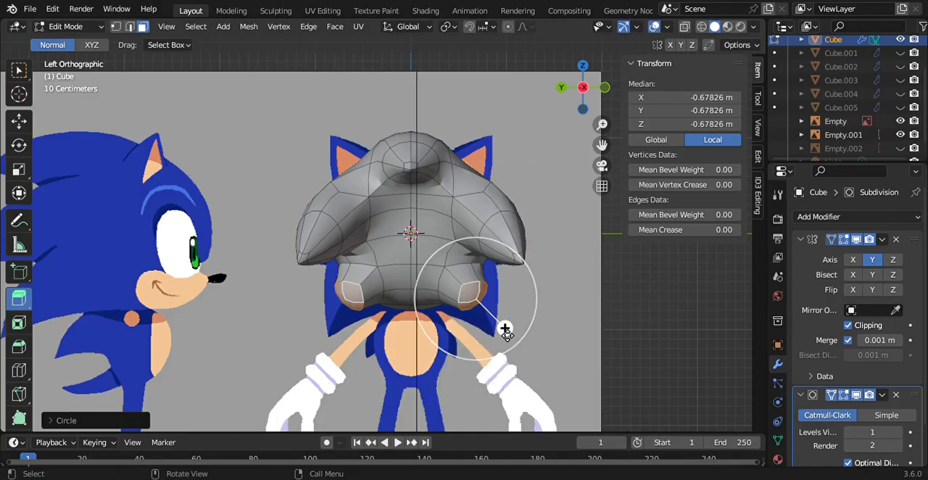
Step: Extrude the rounded faces further to about -0.97 m on each axis and taper them to a pointed tip using LoopTools Circle and scaling
{"action": "left_click_drag", "start_coordinate": [504, 328], "coordinate": [536, 370]}
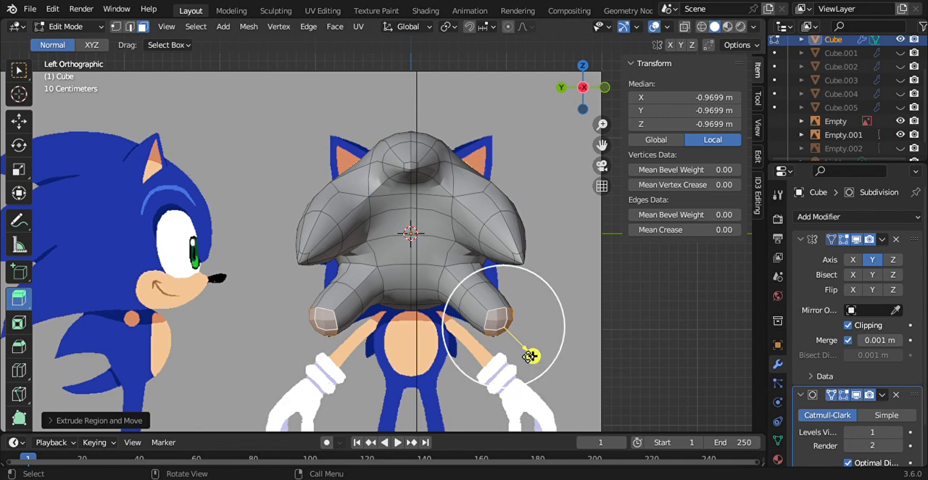
{"action": "right_click", "coordinate": [530, 355]}
{"action": "key", "text": "Escape"}
{"action": "right_click", "coordinate": [531, 356]}
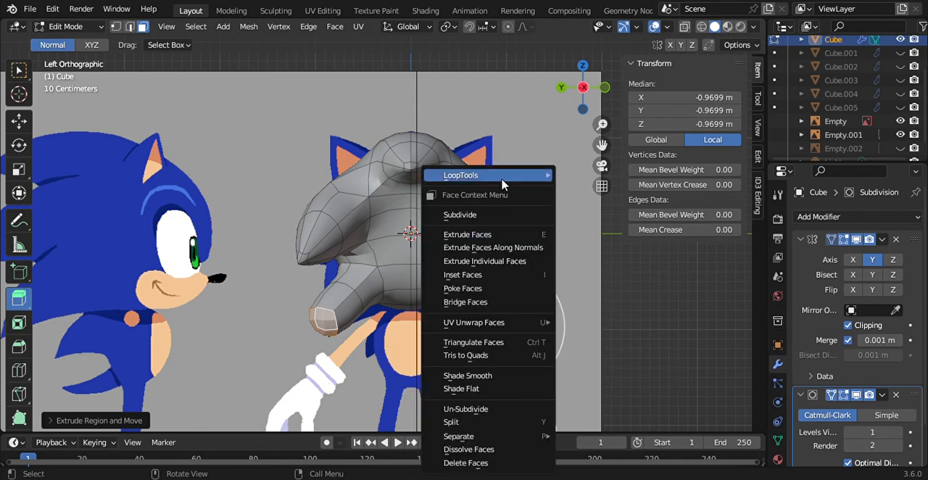
{"action": "mouse_move", "coordinate": [512, 176]}
{"action": "left_click", "coordinate": [580, 190]}
{"action": "key", "text": "s"}
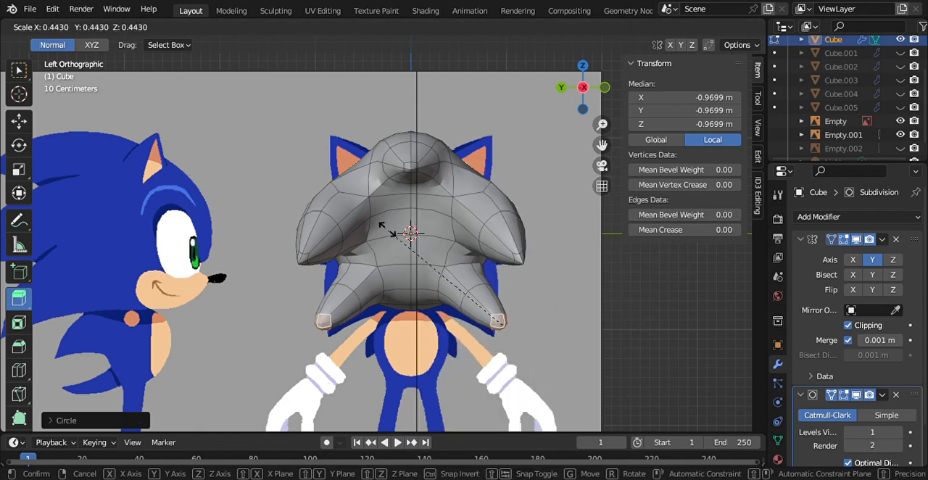
{"action": "left_click", "coordinate": [479, 298]}
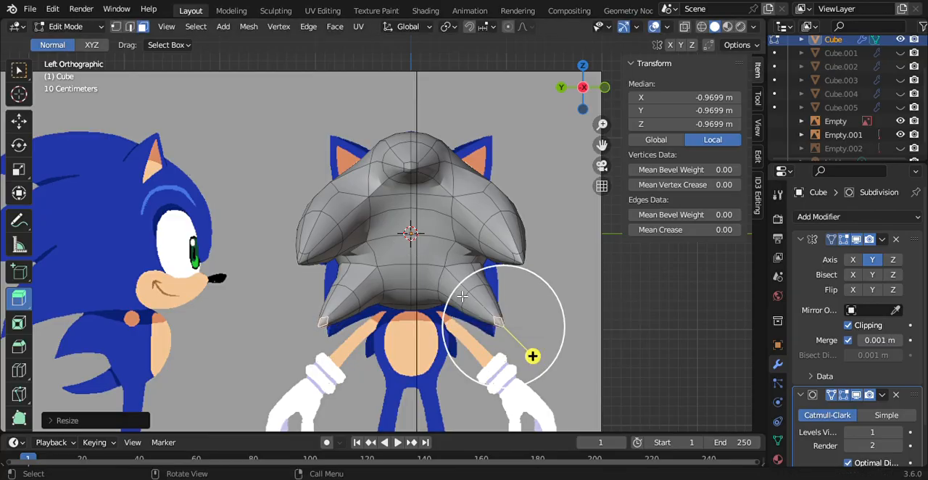
Step: Select all faces of the new lower side spike and rotate it in the rear view so that it points more steeply downward
{"action": "left_click", "coordinate": [460, 296], "text": "ctrl"}
{"action": "left_click", "coordinate": [483, 286], "text": "ctrl"}
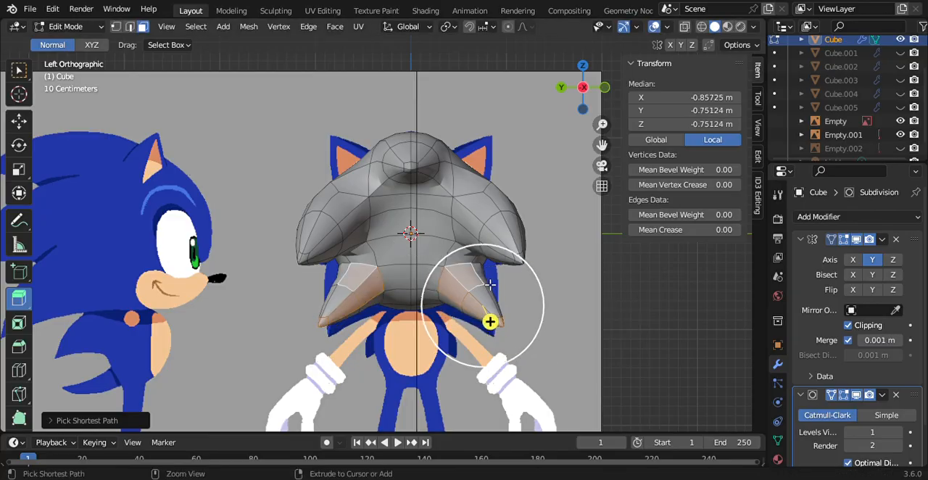
{"action": "left_click", "coordinate": [492, 310], "text": "ctrl"}
{"action": "left_click", "coordinate": [458, 308], "text": "ctrl"}
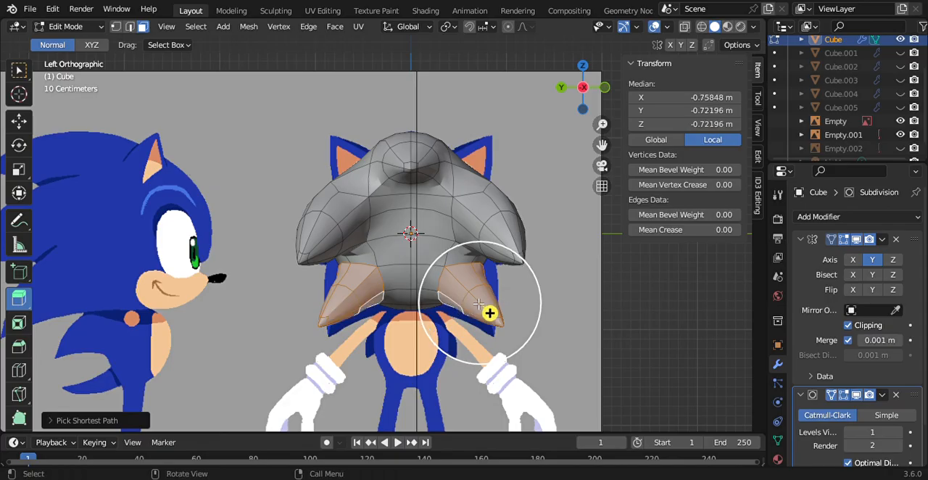
{"action": "left_click_drag", "start_coordinate": [590, 64], "coordinate": [562, 10]}
{"action": "left_click_drag", "start_coordinate": [533, 166], "coordinate": [451, 197]}
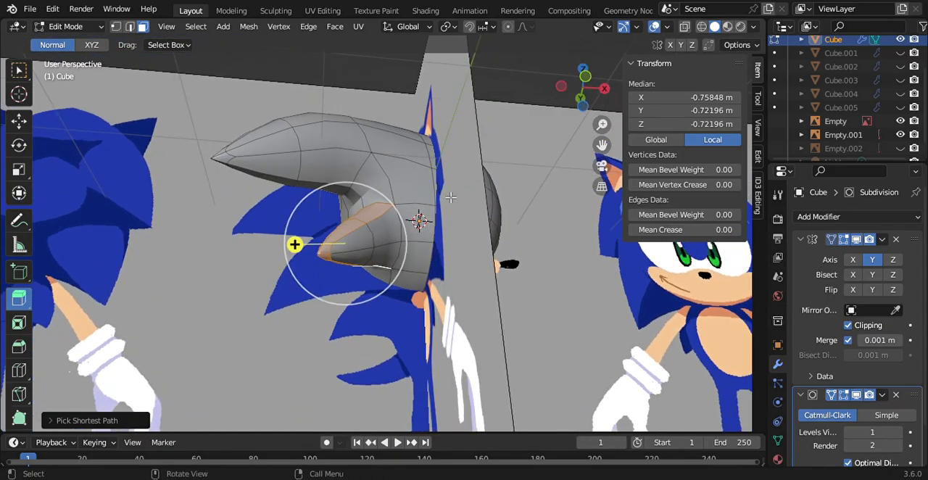
{"action": "left_click", "coordinate": [397, 236], "text": "ctrl"}
{"action": "left_click", "coordinate": [364, 243], "text": "ctrl"}
{"action": "left_click", "coordinate": [369, 267], "text": "ctrl"}
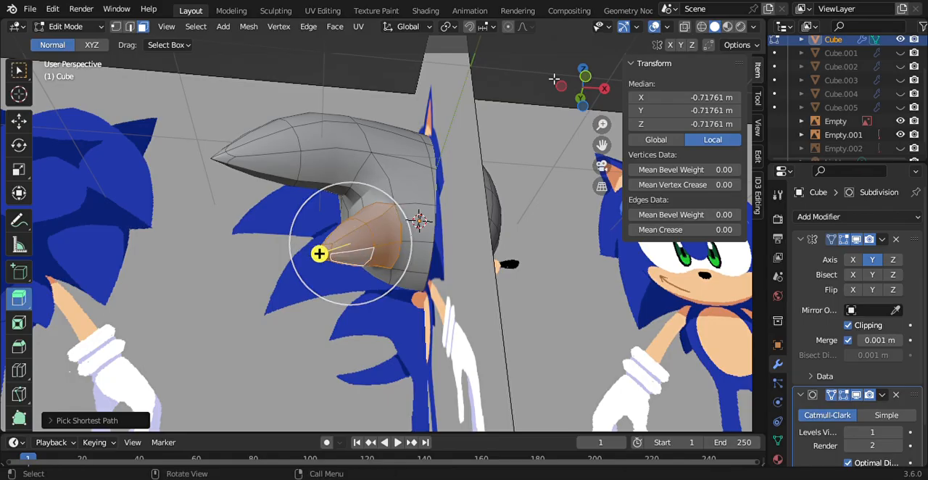
{"action": "left_click", "coordinate": [561, 87]}
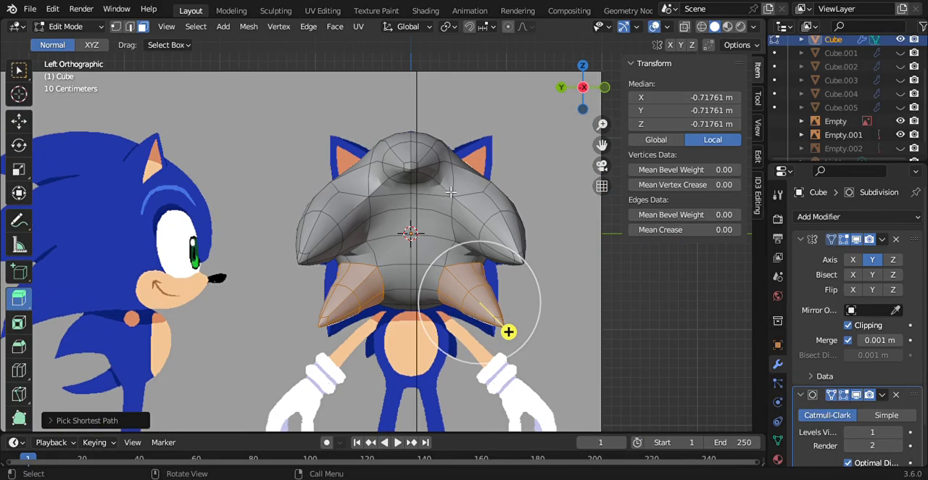
{"action": "left_click", "coordinate": [19, 145]}
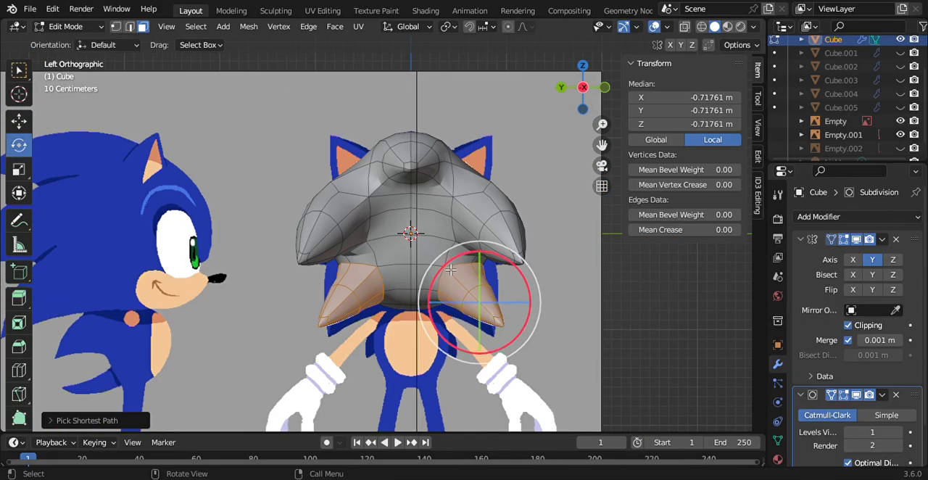
{"action": "left_click_drag", "start_coordinate": [473, 253], "coordinate": [488, 267]}
Step: Scale the lower side spike up slightly and move it back to about X -1.11 m, onto the third quill of the side-profile reference
{"action": "left_click_drag", "start_coordinate": [590, 90], "coordinate": [586, 143]}
{"action": "left_click", "coordinate": [588, 88]}
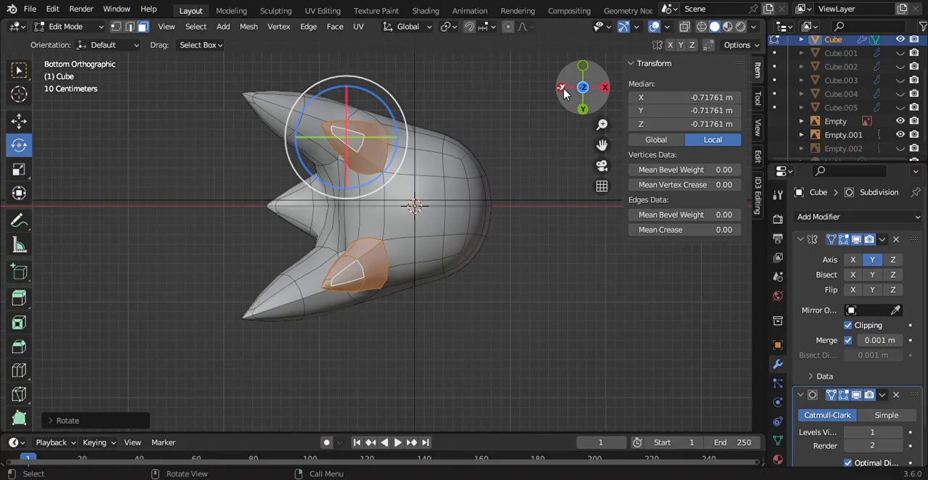
{"action": "left_click", "coordinate": [563, 90]}
{"action": "key", "text": "s"}
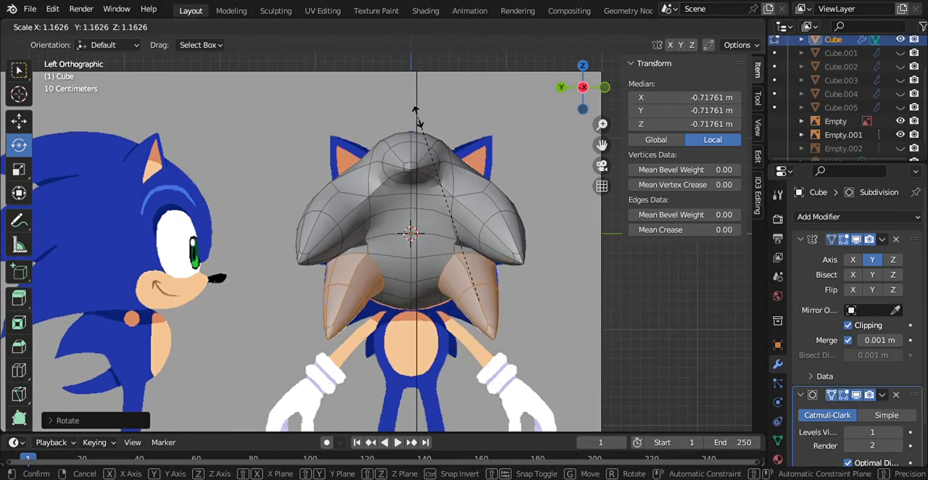
{"action": "left_click", "coordinate": [423, 122]}
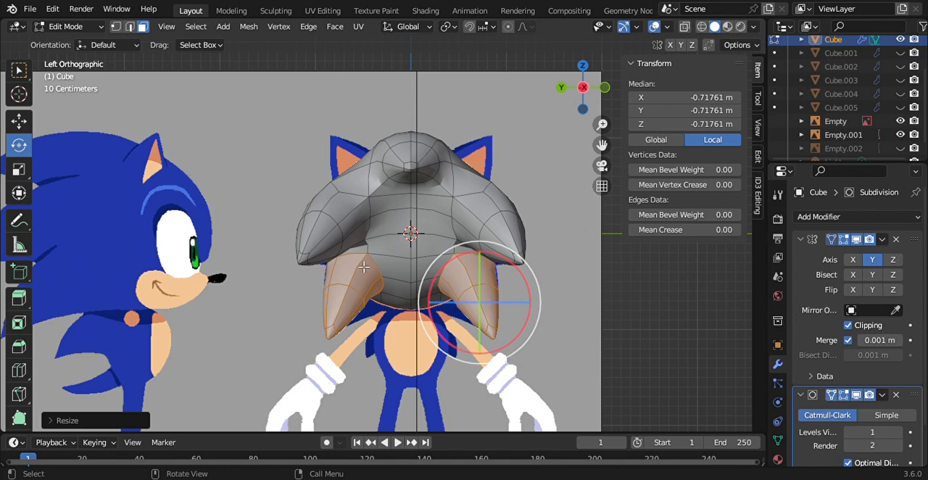
{"action": "left_click", "coordinate": [561, 87]}
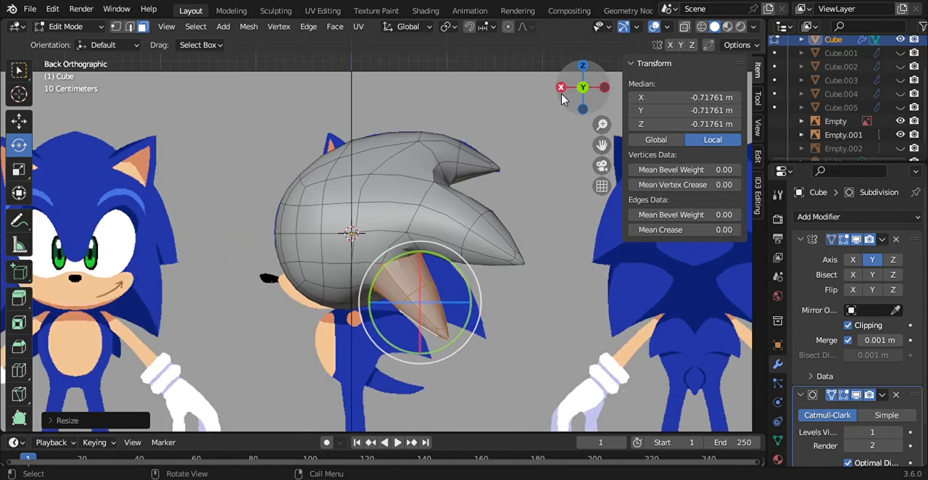
{"action": "left_click", "coordinate": [19, 120]}
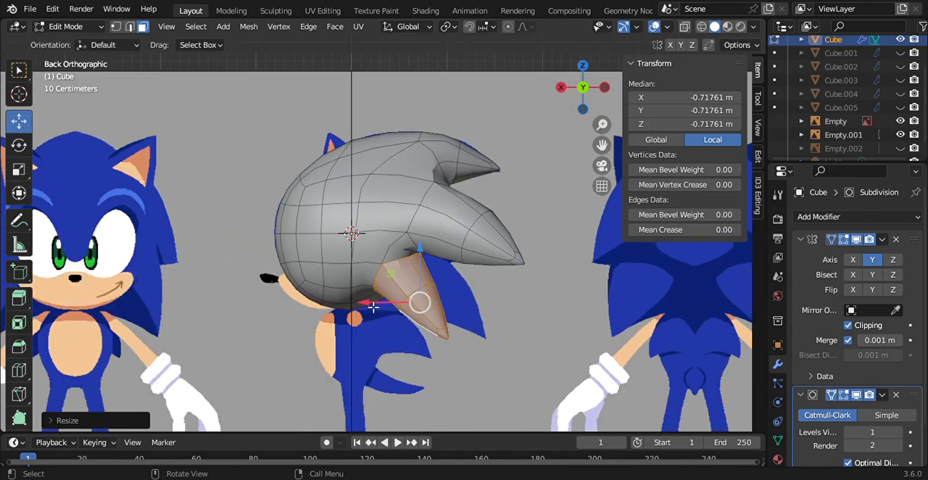
{"action": "left_click_drag", "start_coordinate": [373, 307], "coordinate": [413, 317]}
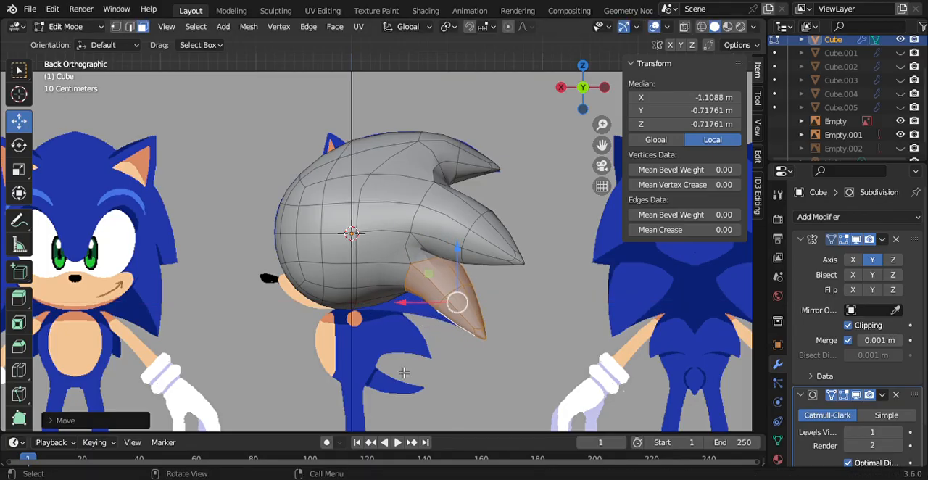
Step: In vertex selection mode, lower the underside vertex at the lower spike's base to about Z -0.96 m and shift it slightly forward
{"action": "left_click", "coordinate": [404, 372]}
{"action": "left_click", "coordinate": [115, 26]}
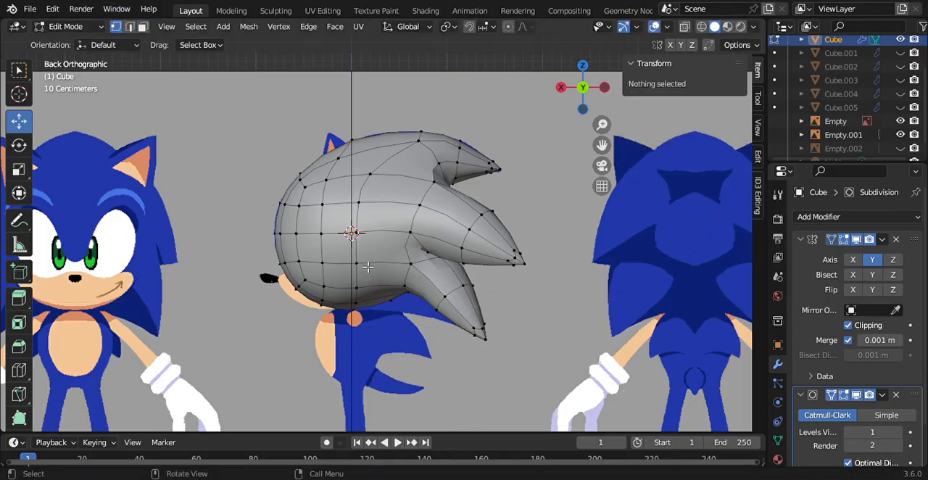
{"action": "left_click", "coordinate": [412, 286]}
{"action": "key", "text": "g"}
{"action": "key", "text": "z"}
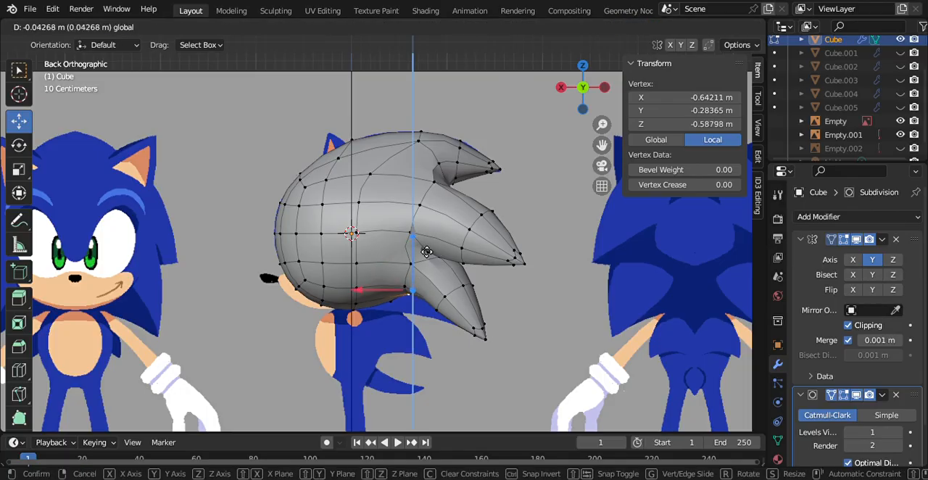
{"action": "left_click", "coordinate": [434, 283]}
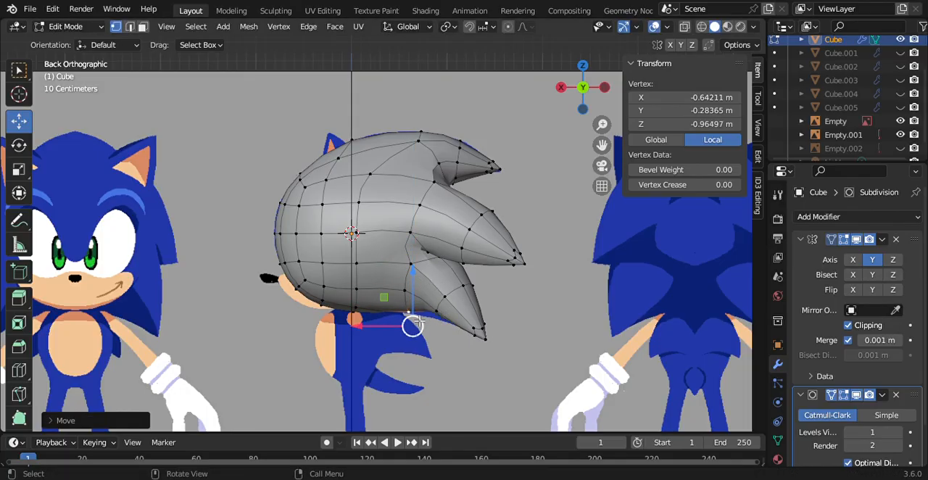
{"action": "left_click_drag", "start_coordinate": [382, 329], "coordinate": [372, 329]}
Step: Move the vertex on the lower spike's underside to about X -0.93 m and Z -0.98 m to follow the reference quill's edge
{"action": "left_click", "coordinate": [443, 322]}
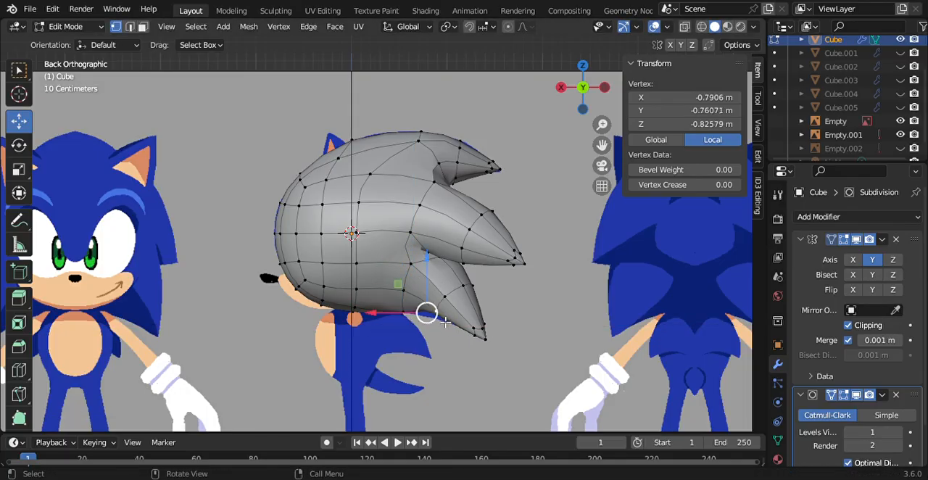
{"action": "mouse_move", "coordinate": [430, 275]}
{"action": "left_mouse_down"}
{"action": "mouse_move", "coordinate": [431, 284]}
{"action": "mouse_move", "coordinate": [430, 269]}
{"action": "left_mouse_up"}
{"action": "key", "text": "ctrl+z"}
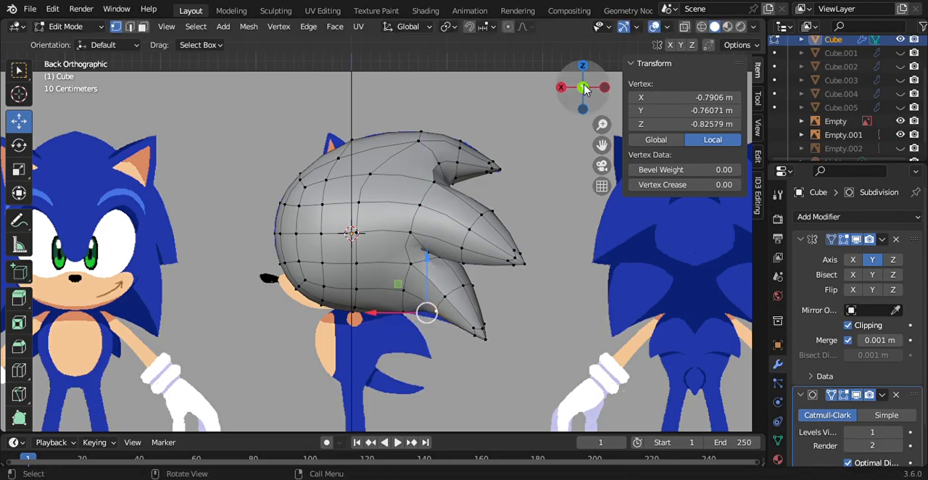
{"action": "left_click_drag", "start_coordinate": [587, 91], "coordinate": [589, 36]}
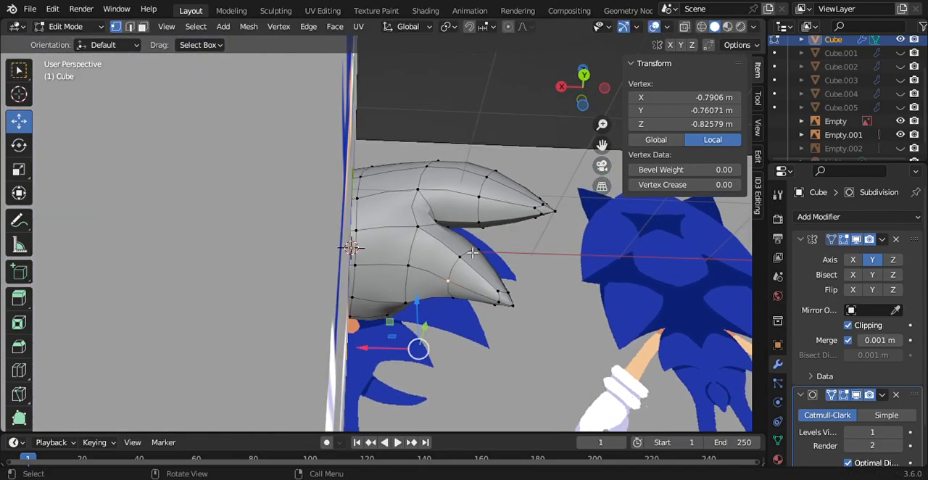
{"action": "left_click", "coordinate": [583, 76]}
{"action": "left_click_drag", "start_coordinate": [431, 269], "coordinate": [432, 287]}
{"action": "mouse_move", "coordinate": [386, 328]}
{"action": "left_mouse_down"}
{"action": "mouse_move", "coordinate": [369, 327]}
{"action": "mouse_move", "coordinate": [400, 339]}
{"action": "left_mouse_up"}
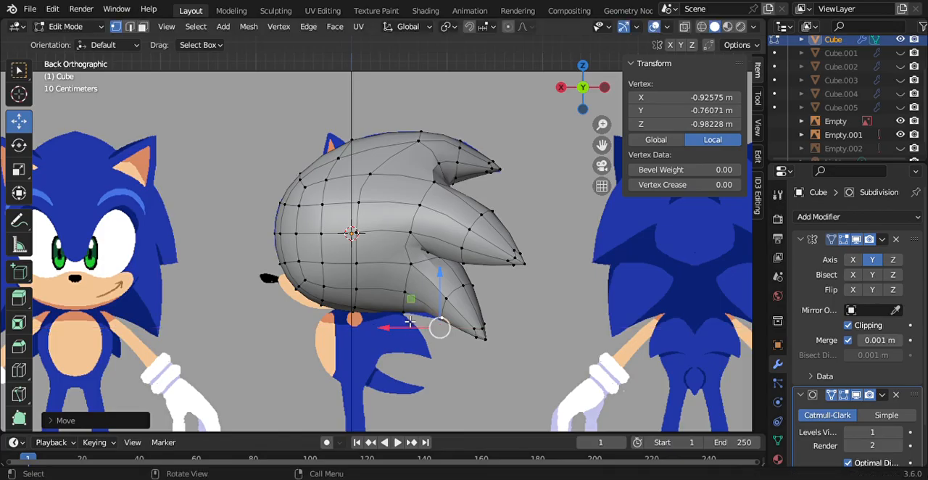
Step: Move the underside vertex at the lower spike's base further toward the face and slightly down to match the reference outline
{"action": "left_click", "coordinate": [412, 321]}
{"action": "left_click", "coordinate": [408, 280]}
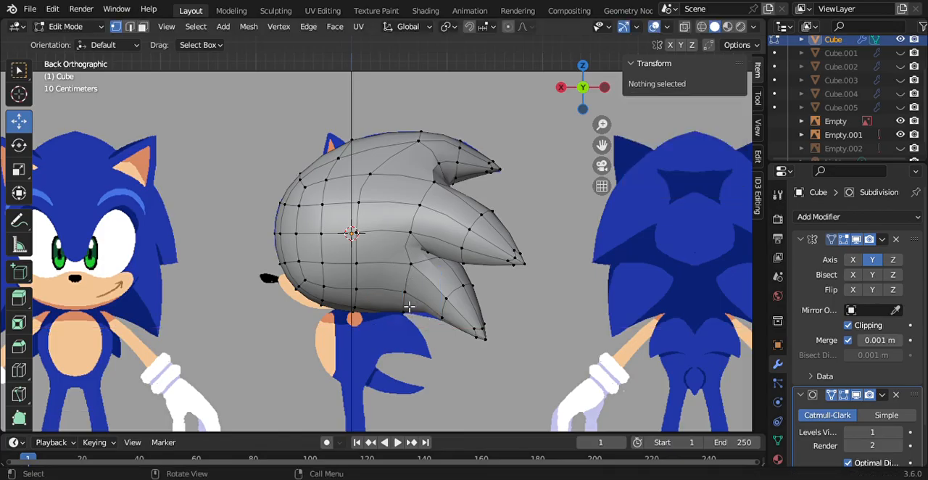
{"action": "left_click", "coordinate": [407, 315]}
{"action": "left_click_drag", "start_coordinate": [376, 329], "coordinate": [348, 332]}
{"action": "left_click_drag", "start_coordinate": [402, 280], "coordinate": [409, 292]}
Step: Deselect the mesh, view the head from the rear and switch to Object Mode
{"action": "left_click", "coordinate": [521, 261]}
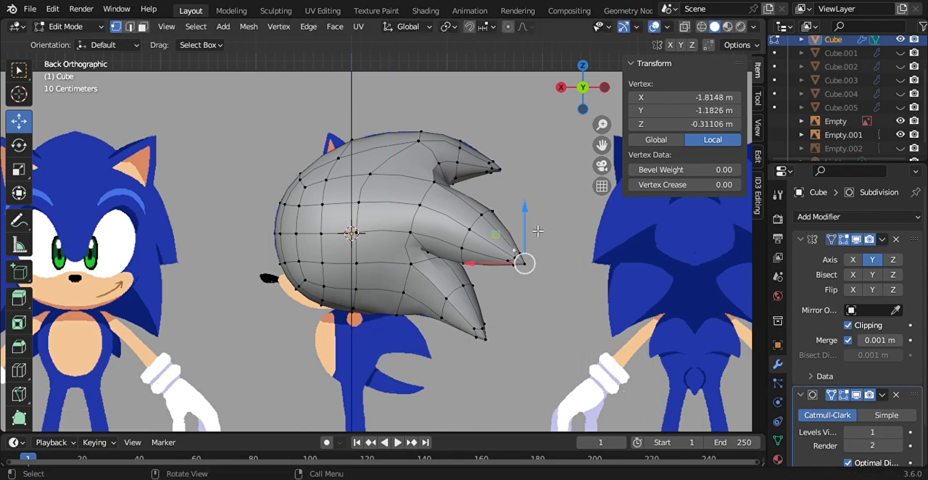
{"action": "left_click", "coordinate": [558, 131]}
{"action": "left_click", "coordinate": [603, 88]}
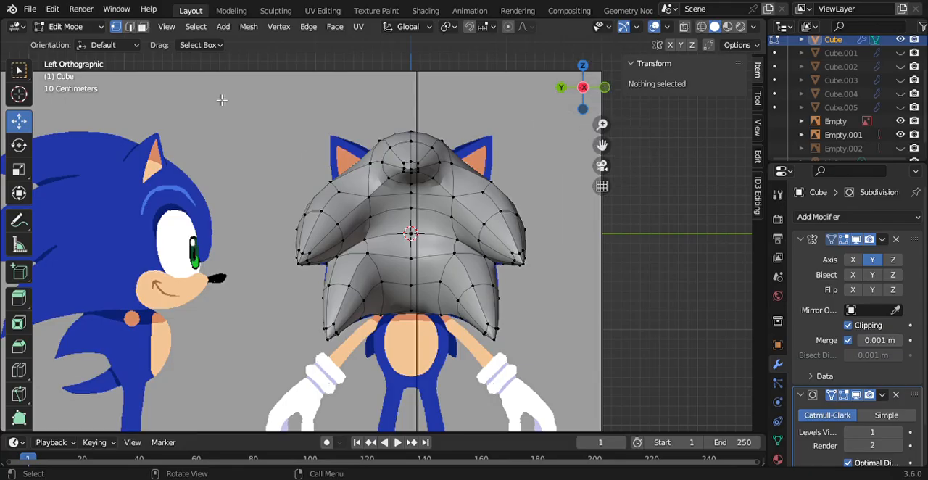
{"action": "left_click", "coordinate": [86, 29]}
{"action": "left_click", "coordinate": [84, 38]}
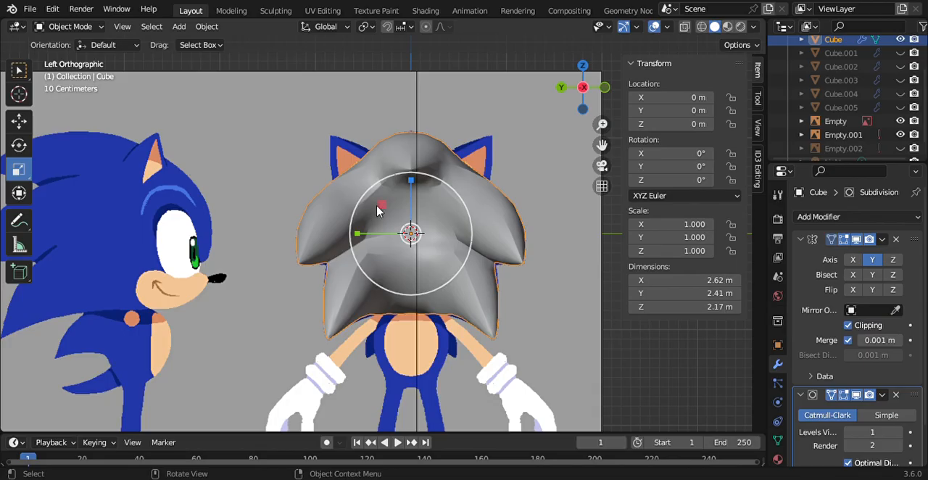
Step: Apply smooth shading to the head mesh and switch it to Edit Mode
{"action": "left_click", "coordinate": [30, 10]}
{"action": "right_click", "coordinate": [383, 183]}
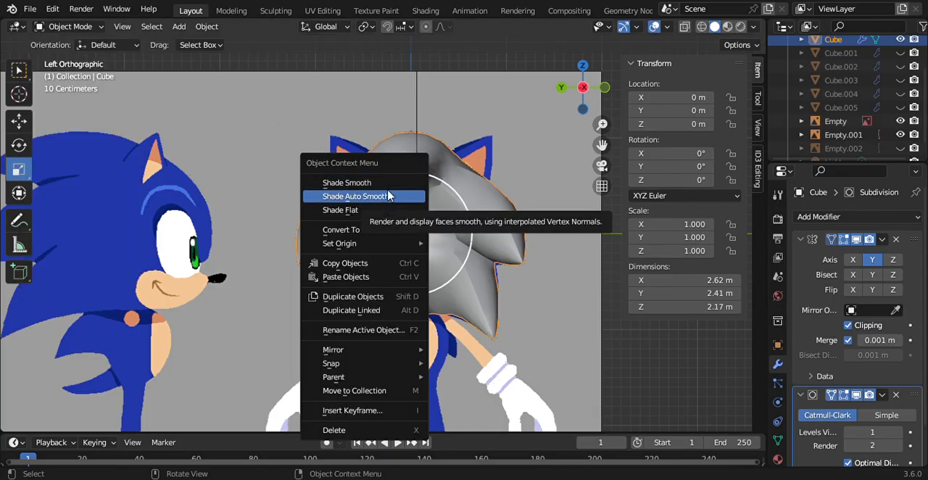
{"action": "left_click", "coordinate": [388, 196]}
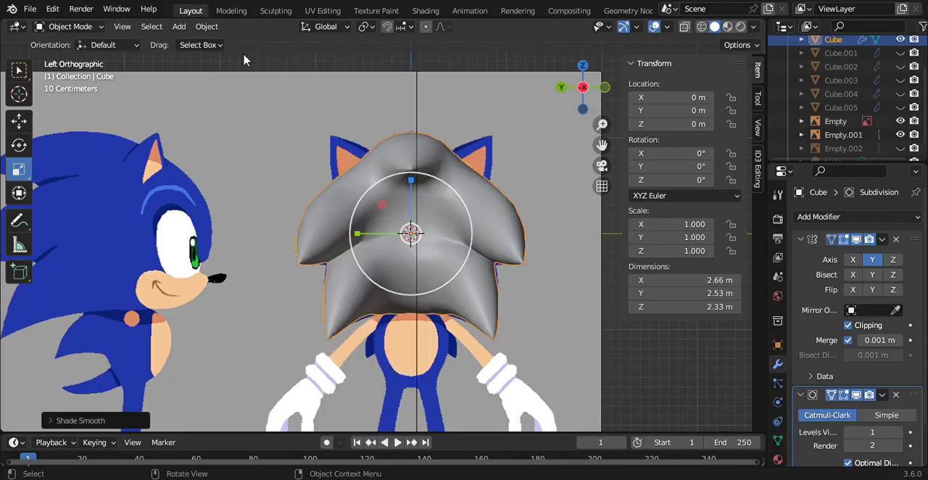
{"action": "left_click", "coordinate": [69, 26]}
{"action": "left_click", "coordinate": [80, 53]}
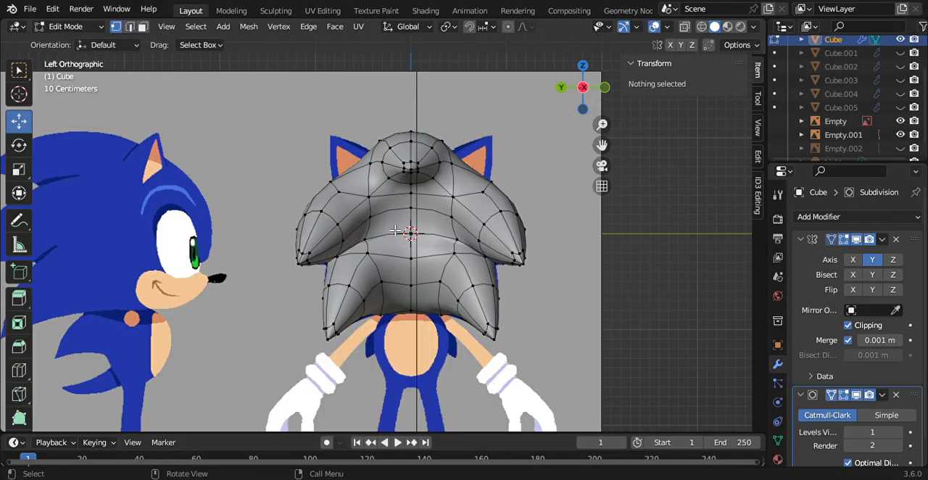
Step: Move two rear vertices between the middle spikes inward along Y, bringing the lower one to about -0.22 m
{"action": "left_click", "coordinate": [371, 217]}
{"action": "key", "text": "g"}
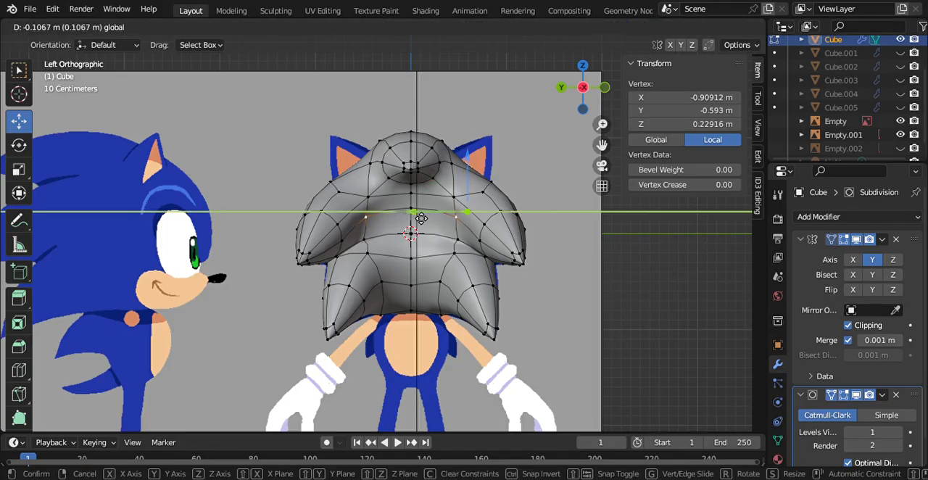
{"action": "left_click", "coordinate": [380, 217]}
{"action": "left_click", "coordinate": [407, 247]}
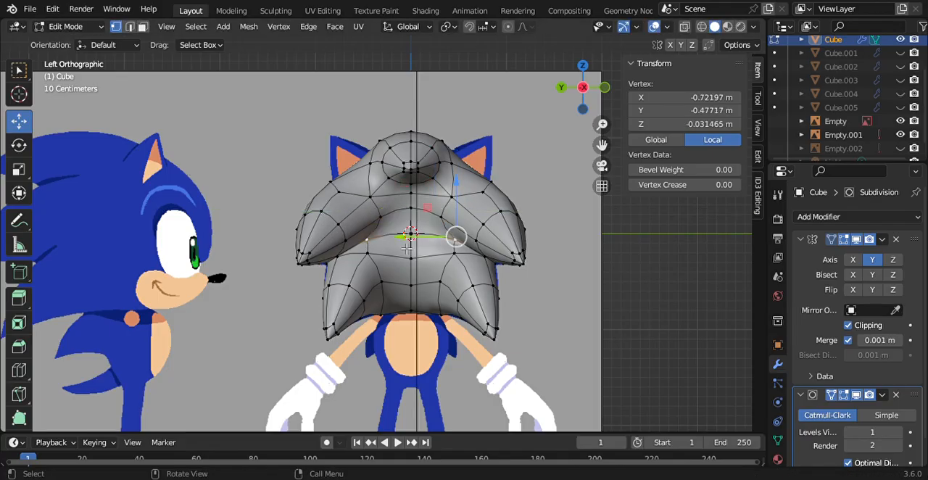
{"action": "key", "text": "g"}
{"action": "left_click", "coordinate": [386, 246]}
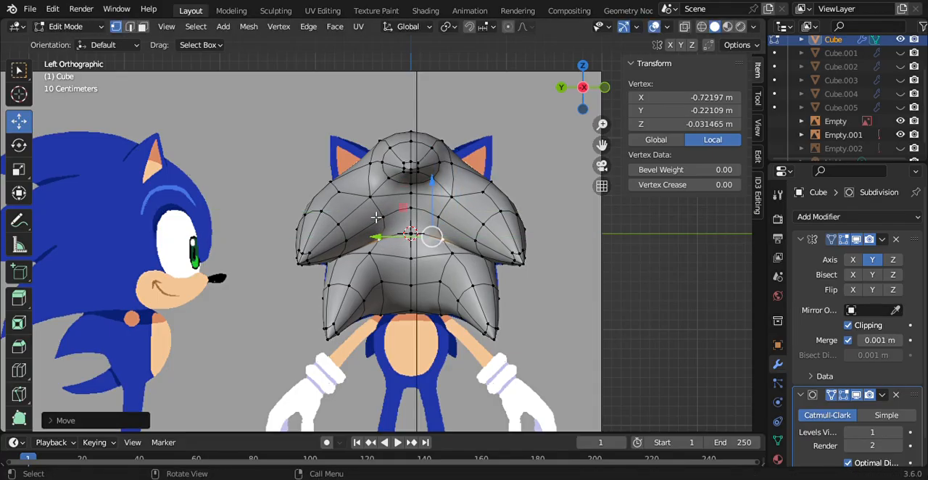
Step: Shift the vertex above them inward to about Y -0.28 m and lower the centre-line vertex to about Z 0.13 m
{"action": "left_click", "coordinate": [373, 198]}
{"action": "key", "text": "g"}
{"action": "key", "text": "y"}
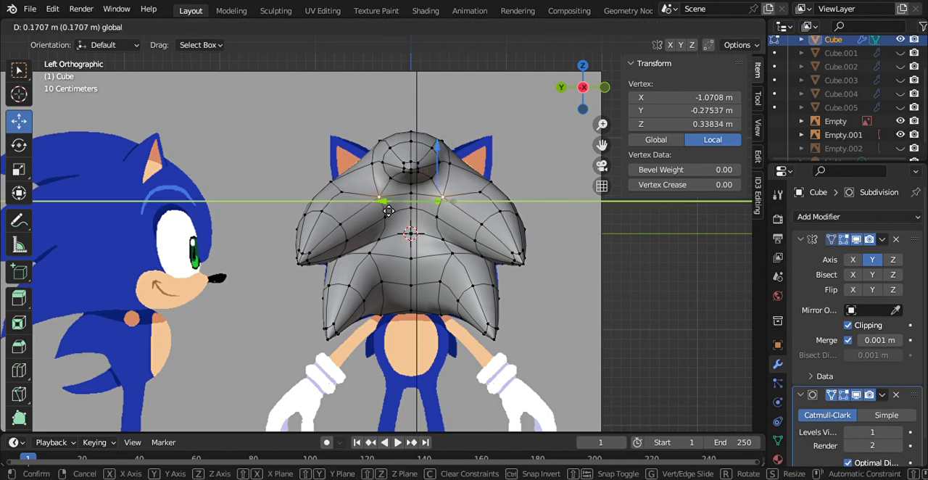
{"action": "left_click", "coordinate": [389, 211]}
{"action": "left_click", "coordinate": [426, 192]}
{"action": "key", "text": "g"}
{"action": "key", "text": "z"}
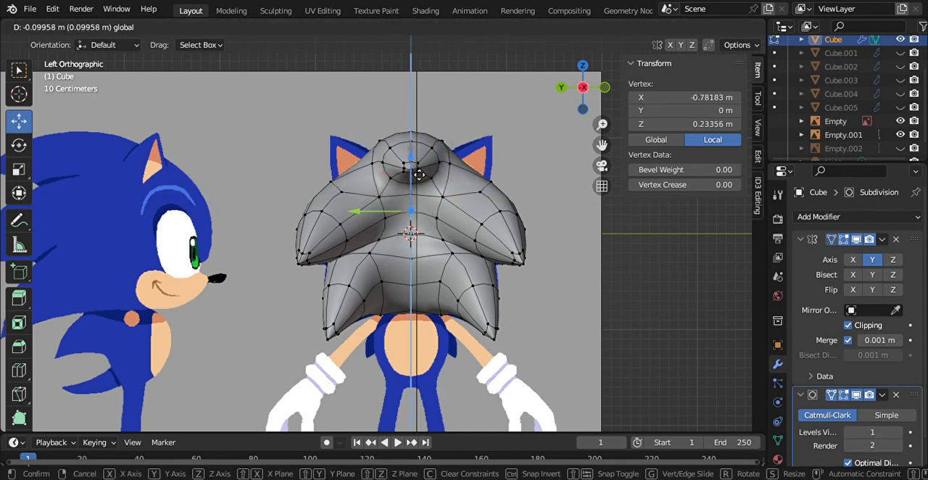
{"action": "left_click", "coordinate": [419, 182]}
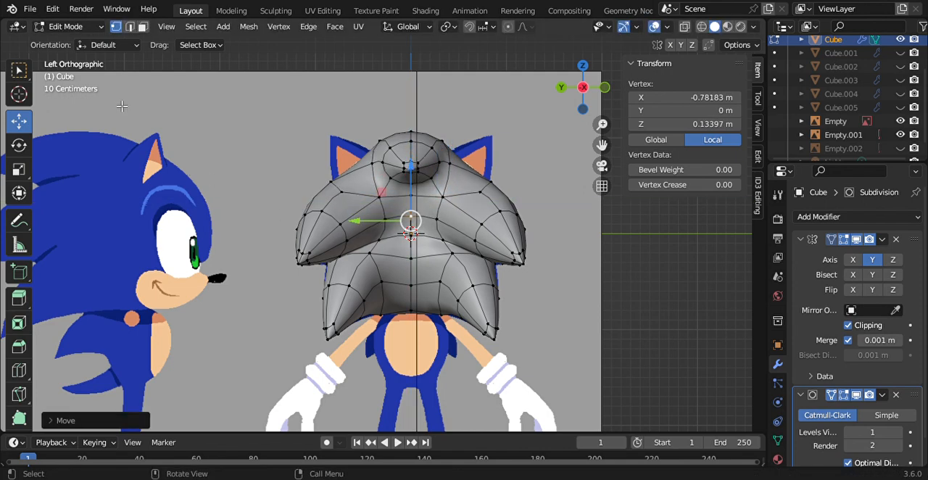
Step: Try to extrude the two rear-centre faces into a new spike and round them with the LoopTools Circle operation
{"action": "left_click", "coordinate": [142, 26]}
{"action": "left_click", "coordinate": [397, 206]}
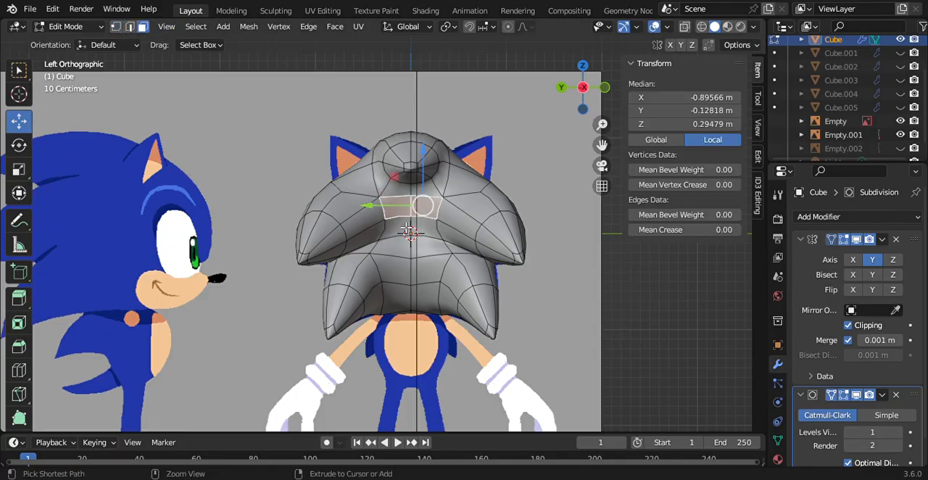
{"action": "left_click", "coordinate": [407, 230], "text": "ctrl"}
{"action": "left_click", "coordinate": [19, 297]}
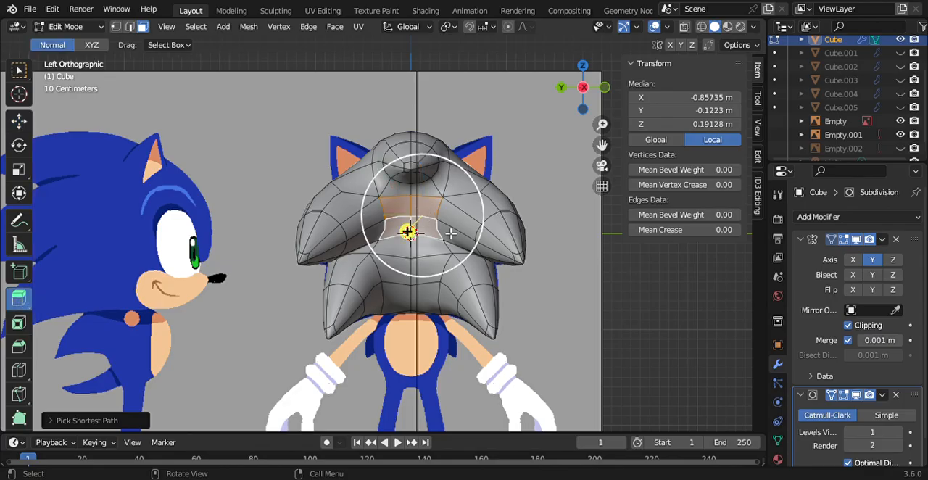
{"action": "left_click_drag", "start_coordinate": [578, 114], "coordinate": [583, 138]}
{"action": "left_click_drag", "start_coordinate": [420, 253], "coordinate": [427, 261]}
{"action": "right_click", "coordinate": [428, 261]}
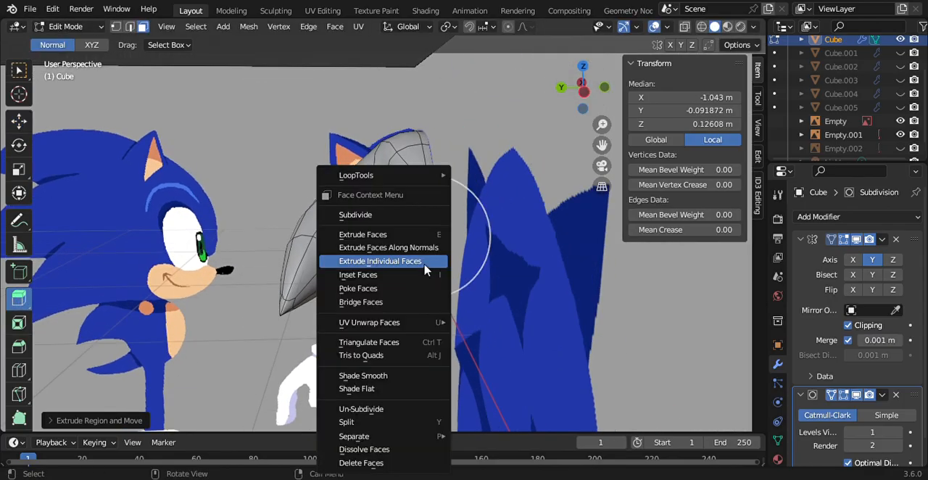
{"action": "mouse_move", "coordinate": [438, 174]}
{"action": "left_click", "coordinate": [471, 192]}
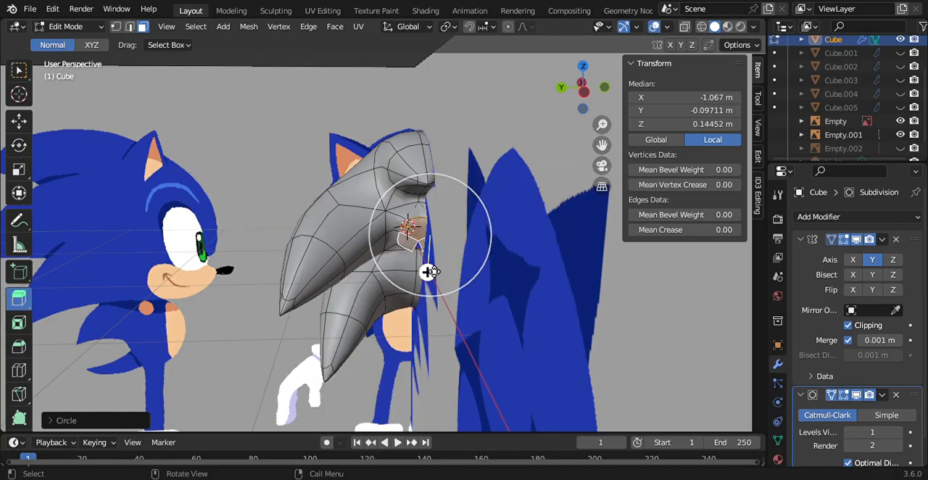
{"action": "left_click_drag", "start_coordinate": [417, 264], "coordinate": [438, 307]}
Step: Undo the extrusions and the Circle operation on the rear-centre faces and return to the rear view
{"action": "key", "text": "ctrl+z"}
{"action": "key", "text": "ctrl+z"}
{"action": "key", "text": "ctrl+z"}
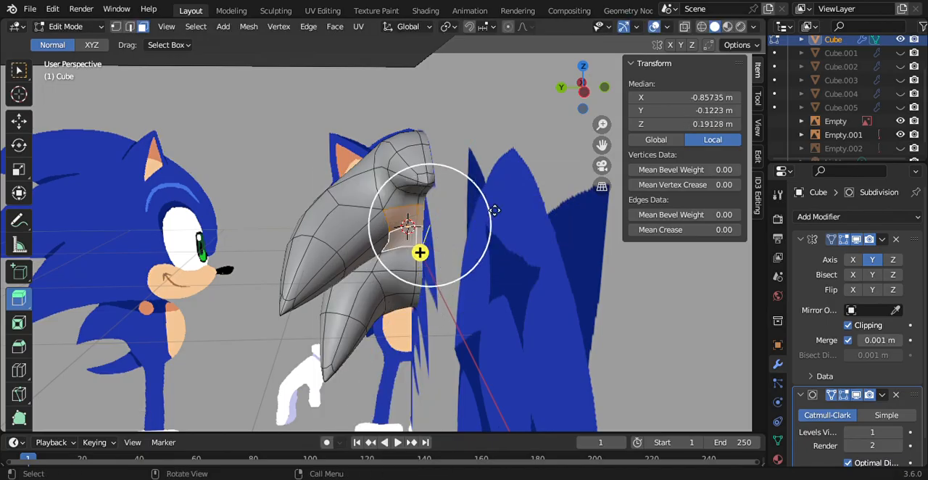
{"action": "left_click", "coordinate": [584, 92]}
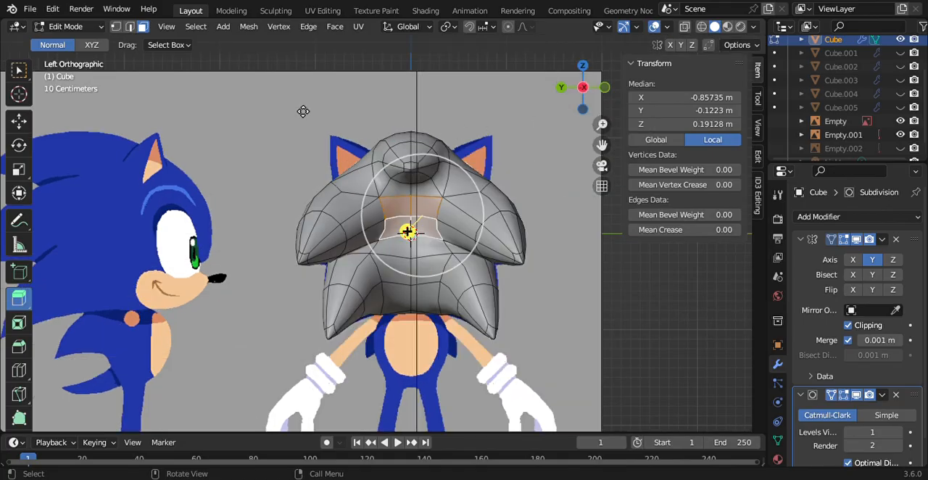
Step: In vertex selection mode, pull the rear vertices beside the centre line inward, setting the upper one at about Y -0.20 m
{"action": "left_click", "coordinate": [115, 27]}
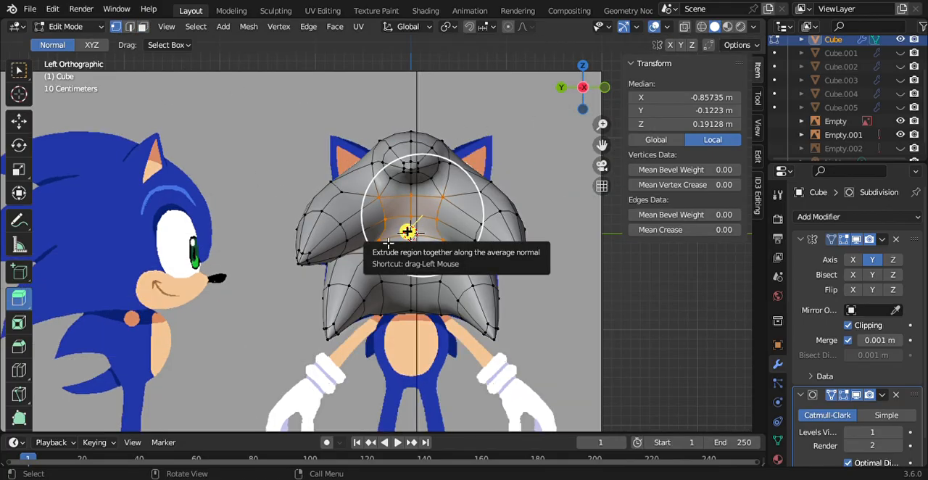
{"action": "left_click", "coordinate": [407, 234]}
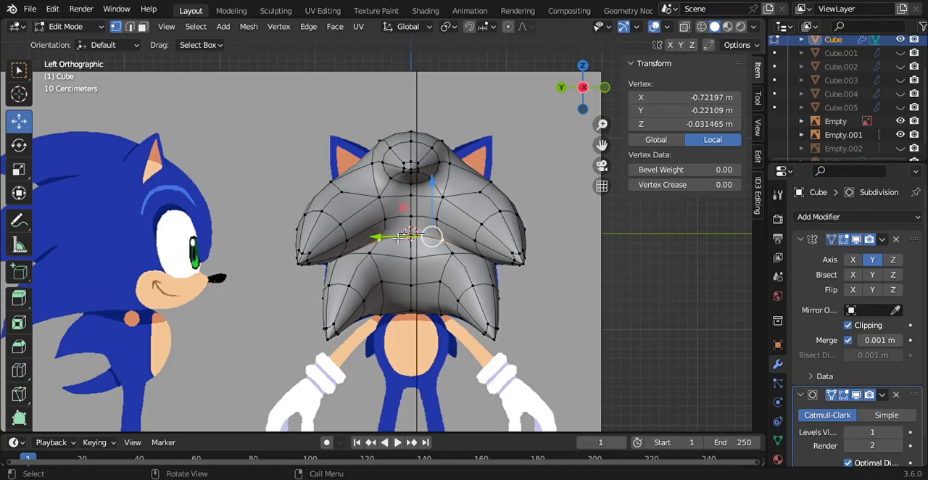
{"action": "left_click_drag", "start_coordinate": [400, 238], "coordinate": [385, 244]}
{"action": "left_click", "coordinate": [382, 199]}
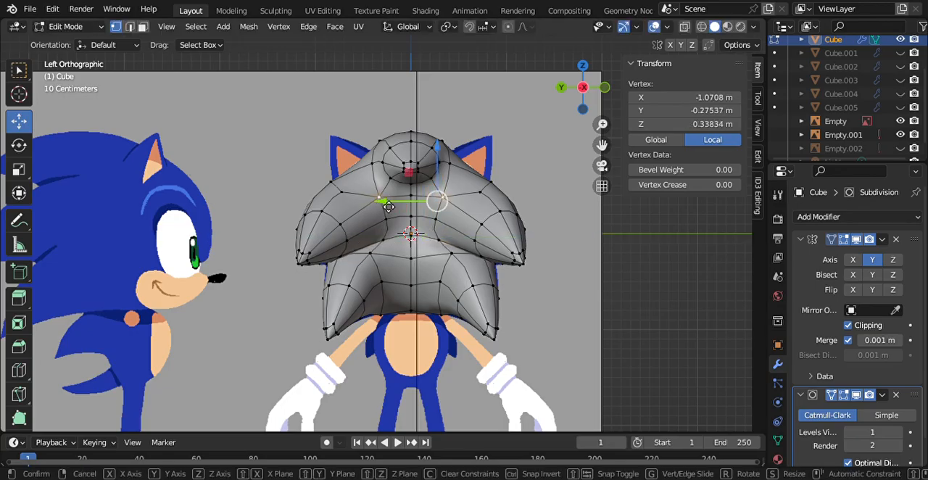
{"action": "key", "text": "g"}
{"action": "key", "text": "y"}
{"action": "left_click", "coordinate": [382, 211]}
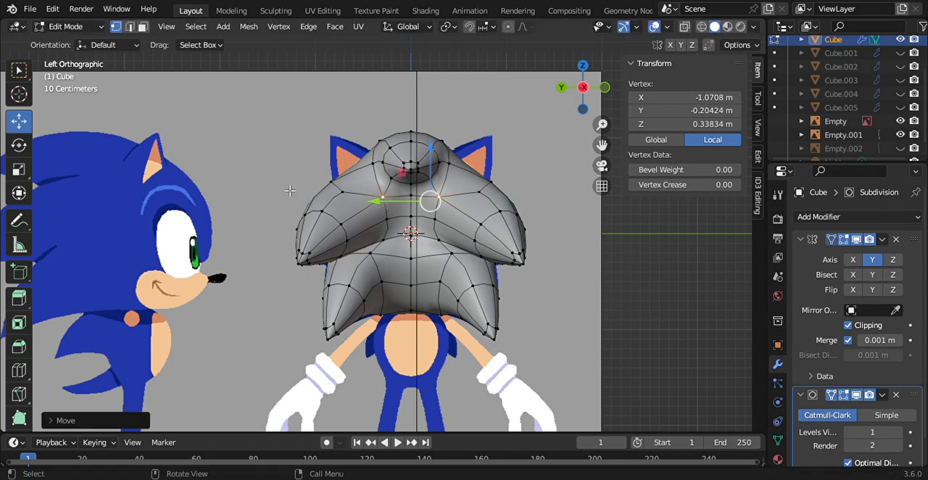
Step: Move the lower rear vertex closer to the centre line, lower the centre-line vertex to about Z -0.08 m, and clear the selection
{"action": "left_click", "coordinate": [383, 245]}
{"action": "left_click_drag", "start_coordinate": [373, 245], "coordinate": [363, 249]}
{"action": "left_click", "coordinate": [416, 239]}
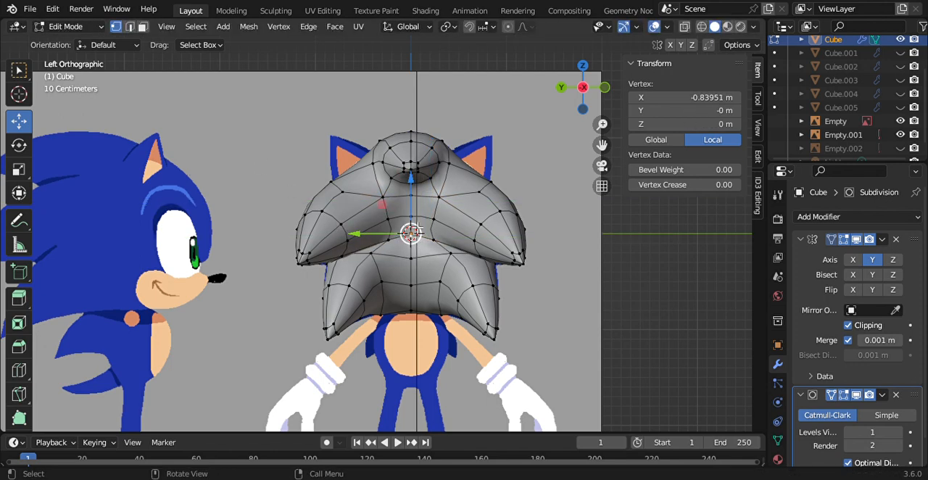
{"action": "left_click_drag", "start_coordinate": [416, 206], "coordinate": [419, 214]}
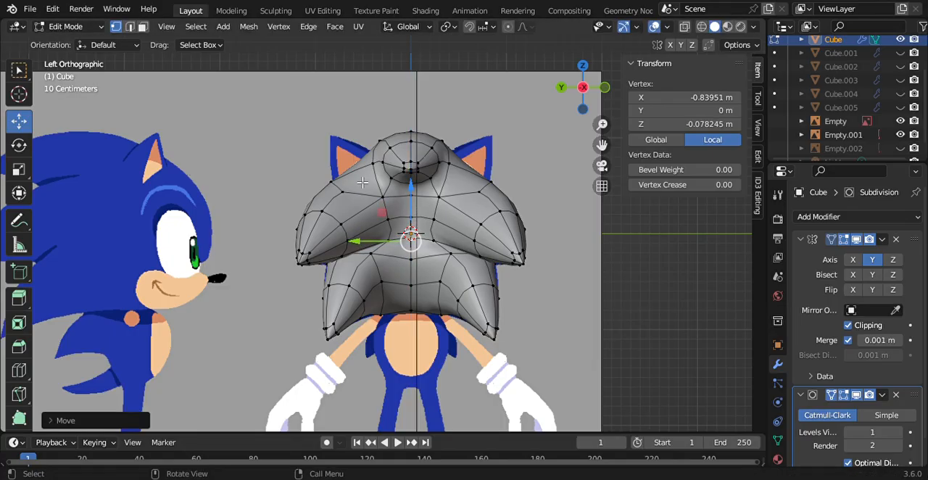
{"action": "key", "text": "alt+a"}
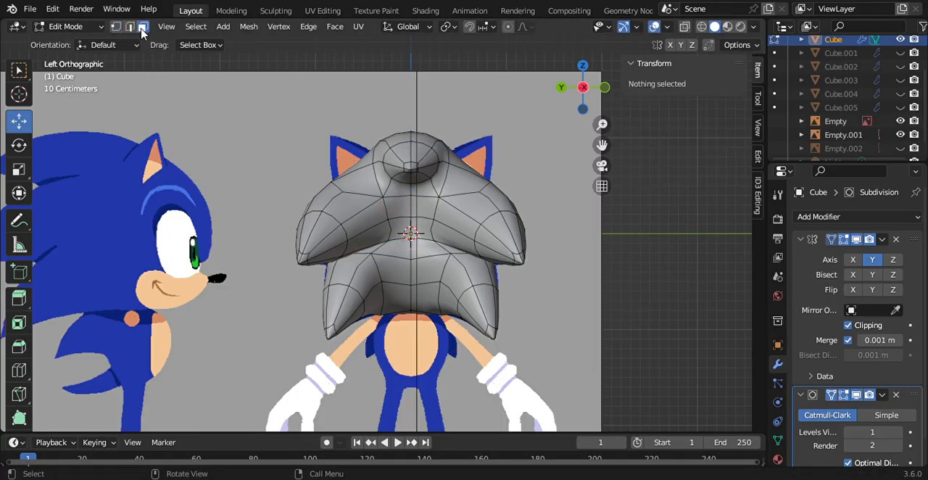
Step: Select the upper and lower rear-centre faces and try to extrude them outward from the rear view
{"action": "left_click", "coordinate": [400, 207]}
{"action": "left_click", "coordinate": [410, 231], "text": "ctrl"}
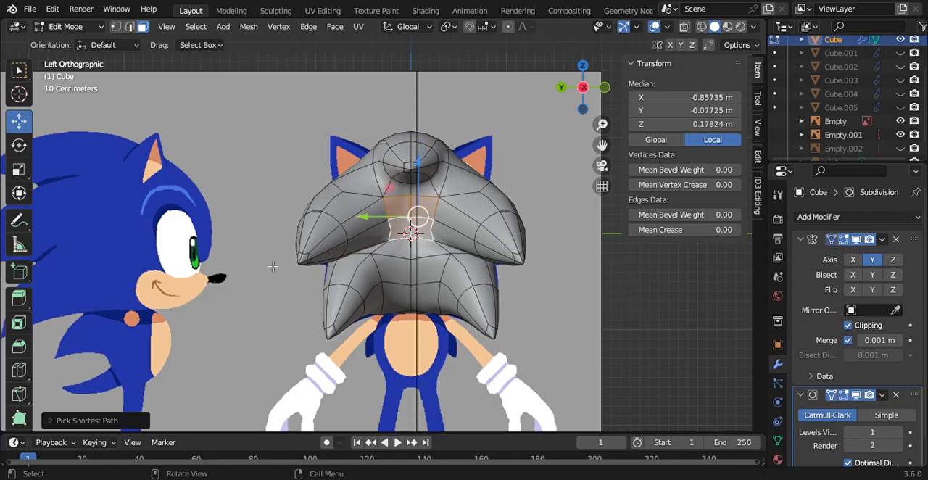
{"action": "left_click", "coordinate": [19, 298]}
{"action": "mouse_move", "coordinate": [404, 233]}
{"action": "left_mouse_down"}
{"action": "mouse_move", "coordinate": [409, 266]}
{"action": "mouse_move", "coordinate": [403, 242]}
{"action": "left_mouse_up"}
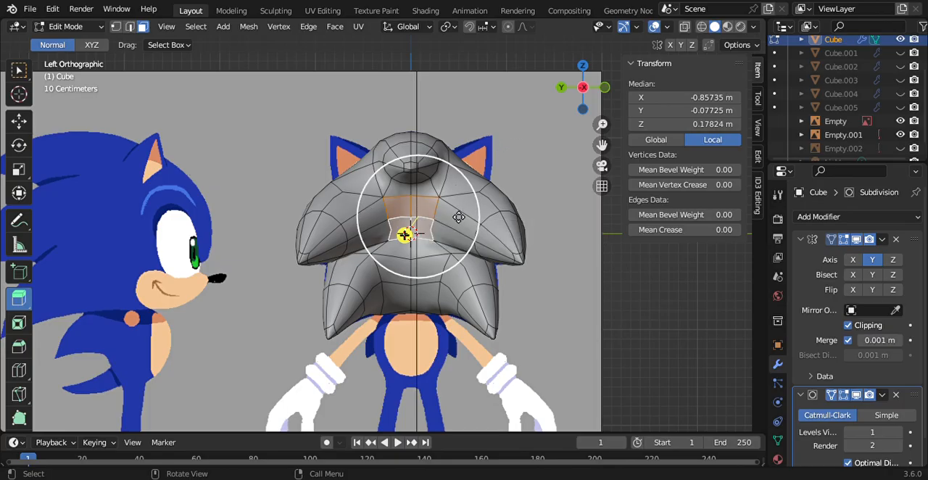
{"action": "left_click_drag", "start_coordinate": [492, 230], "coordinate": [503, 243]}
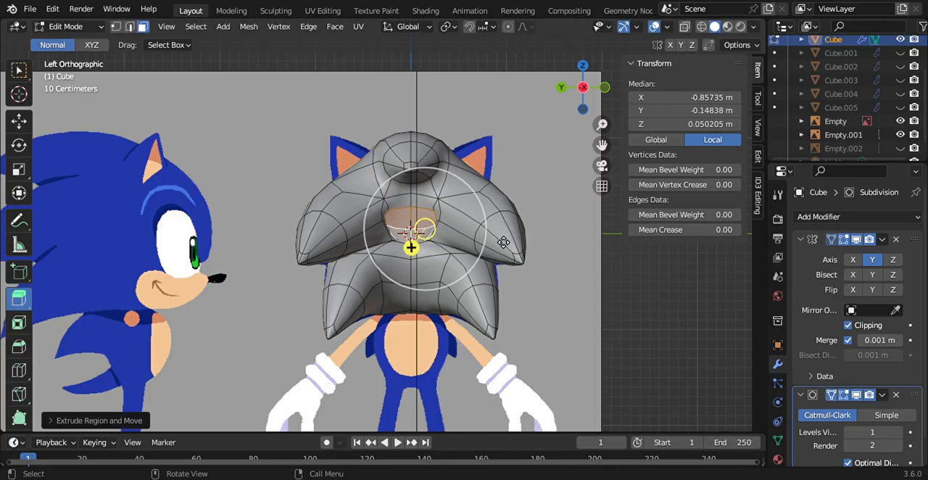
{"action": "key", "text": "ctrl+z"}
Step: Try to extrude the selected rear-centre faces backward and slightly down in the side view
{"action": "left_click", "coordinate": [606, 87]}
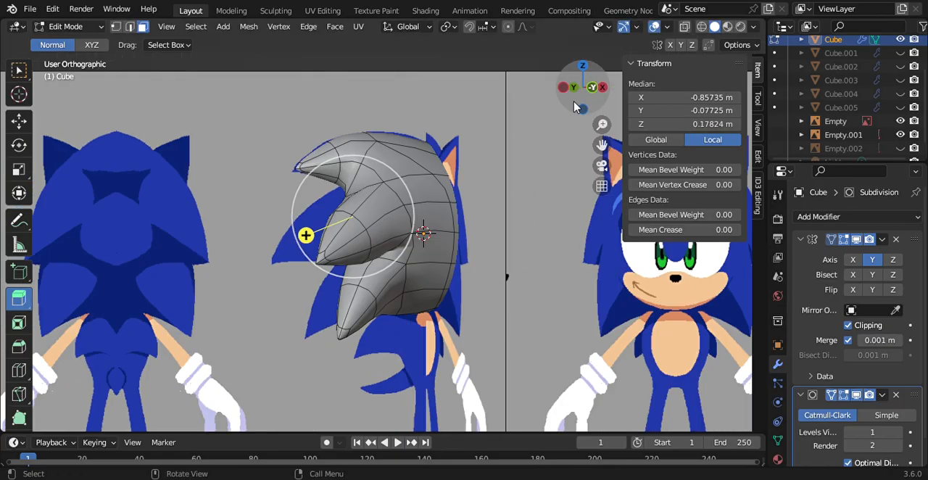
{"action": "left_click_drag", "start_coordinate": [291, 249], "coordinate": [266, 261]}
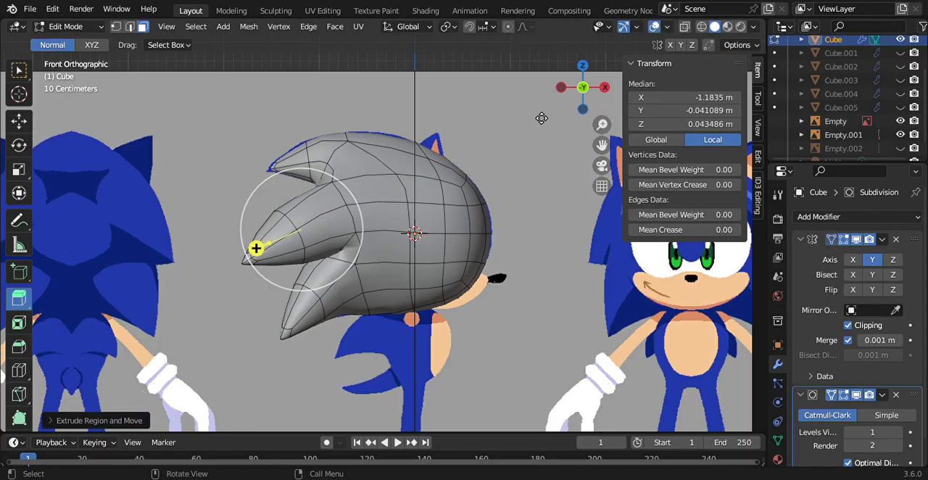
{"action": "left_click", "coordinate": [561, 95]}
{"action": "left_click", "coordinate": [376, 229]}
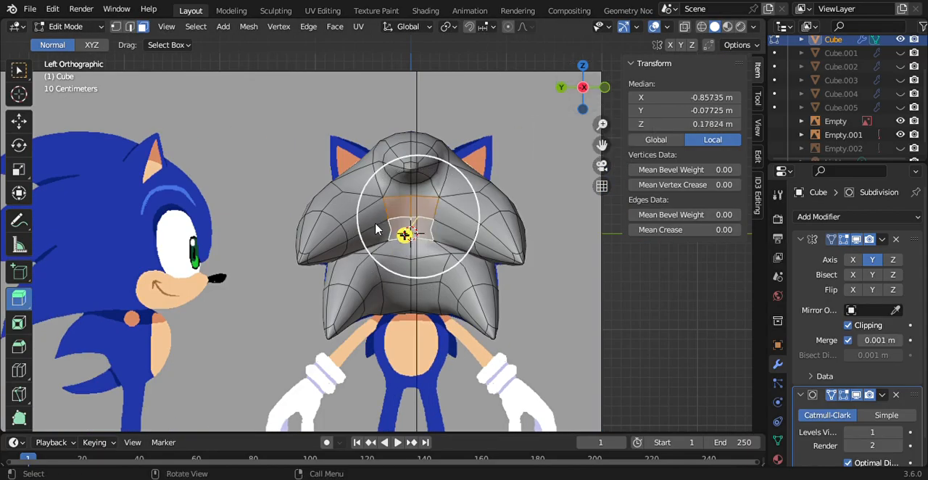
Step: Reselect the two rear-centre faces and try to offset them along X, undoing the changes
{"action": "left_click", "coordinate": [410, 230]}
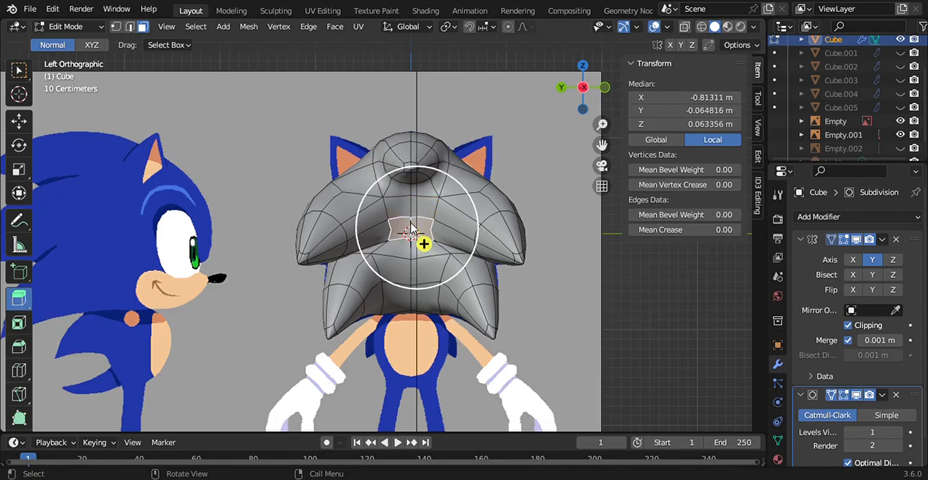
{"action": "left_click", "coordinate": [416, 219], "text": "ctrl"}
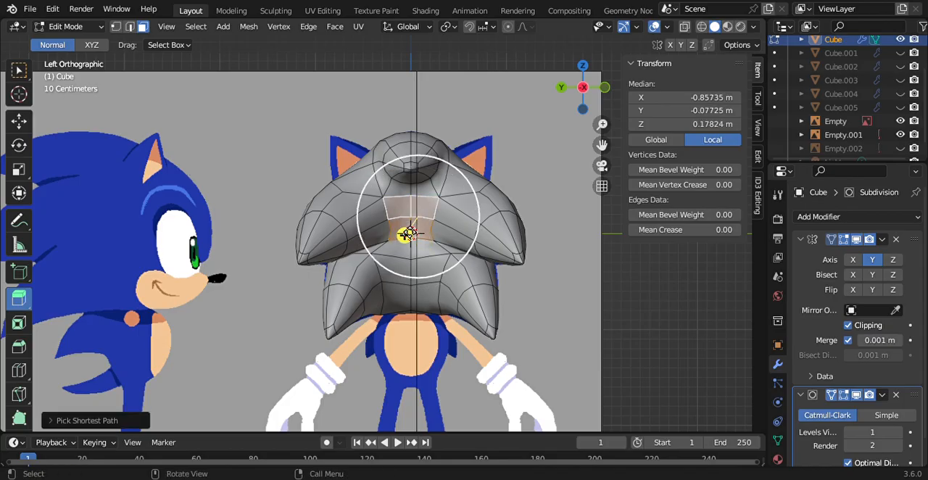
{"action": "left_click_drag", "start_coordinate": [427, 182], "coordinate": [451, 180]}
{"action": "key", "text": "ctrl+z"}
{"action": "left_click_drag", "start_coordinate": [686, 111], "coordinate": [634, 97]}
{"action": "key", "text": "ctrl+z"}
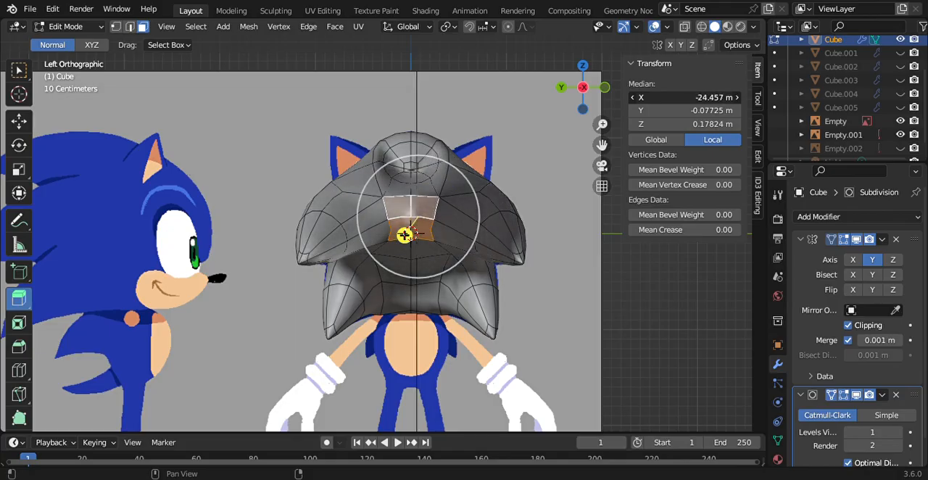
{"action": "key", "text": "ctrl+z"}
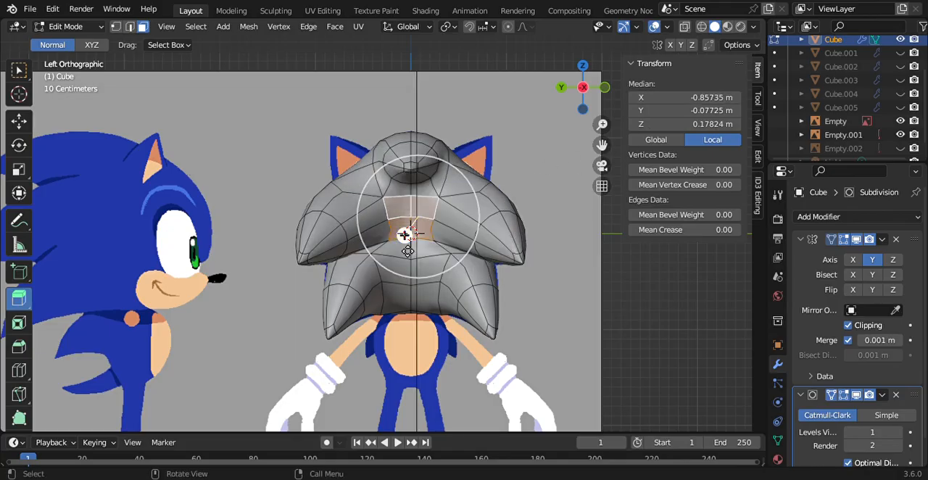
Step: Try to extrude the two rear-centre faces along their normal, undo it and clear the selection
{"action": "key", "text": "e"}
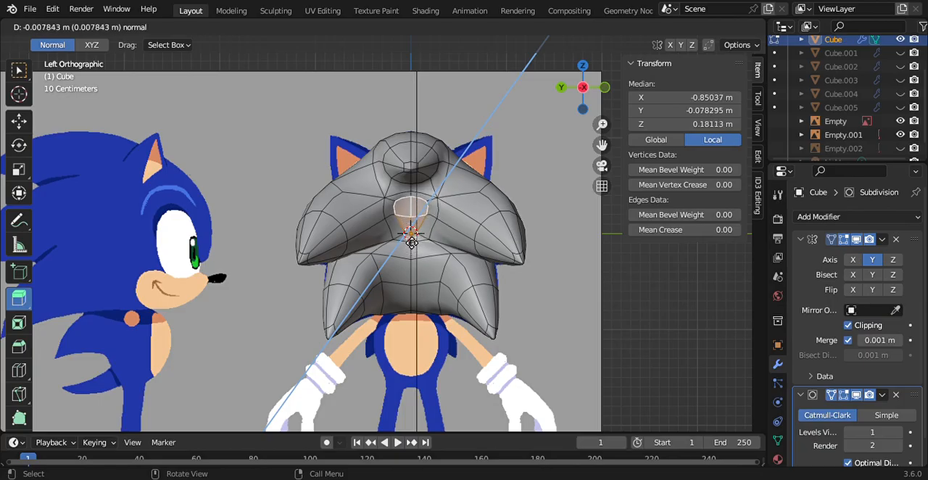
{"action": "left_click", "coordinate": [410, 243]}
{"action": "key", "text": "ctrl+z"}
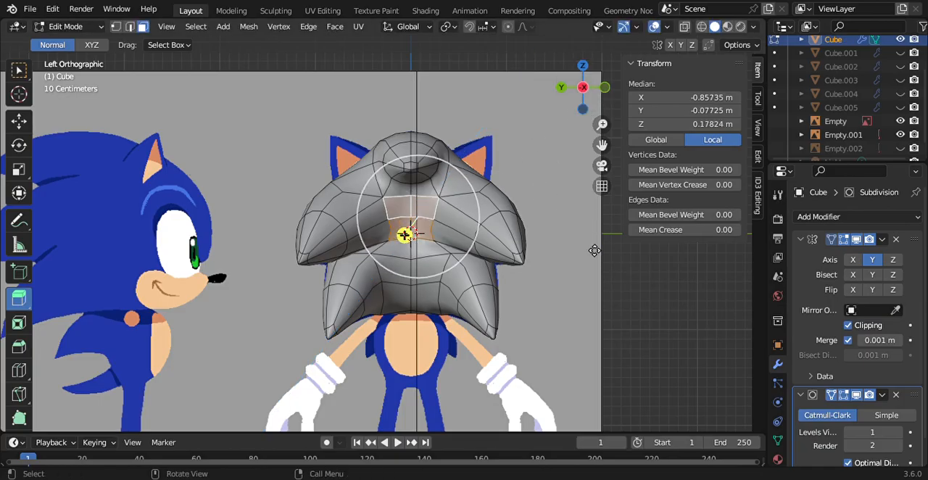
{"action": "key", "text": "alt+a"}
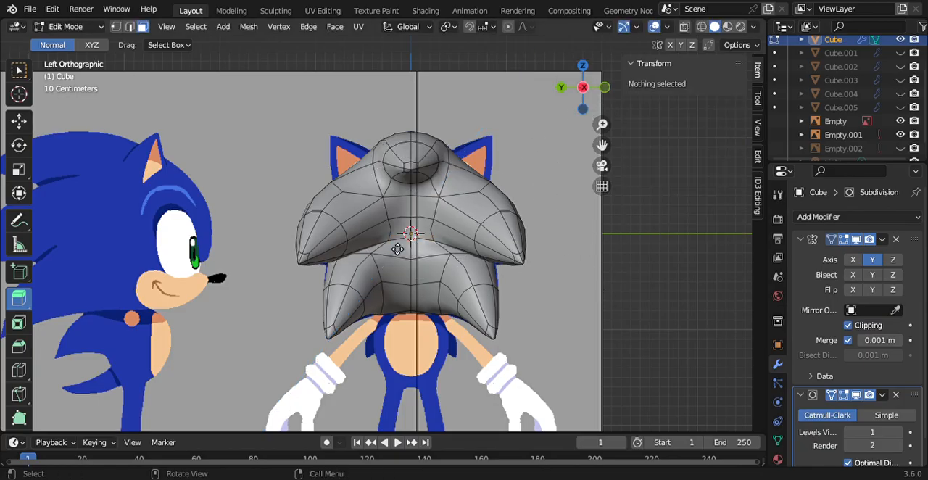
Step: Try to extrude the two rear-centre faces and round them with LoopTools Circle, undoing both changes
{"action": "left_click", "coordinate": [410, 222]}
{"action": "left_click", "coordinate": [408, 229], "text": "ctrl"}
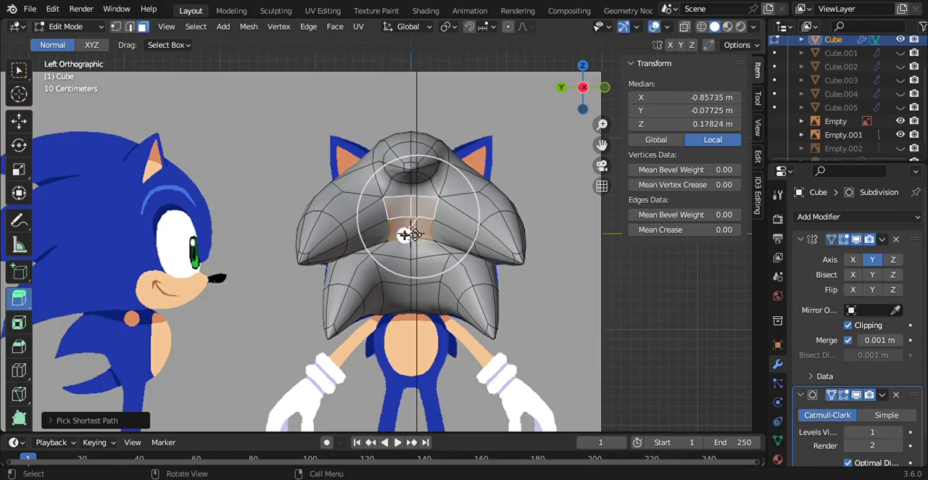
{"action": "left_click_drag", "start_coordinate": [411, 245], "coordinate": [419, 250]}
{"action": "right_click", "coordinate": [419, 250]}
{"action": "mouse_move", "coordinate": [428, 177]}
{"action": "left_click", "coordinate": [456, 189]}
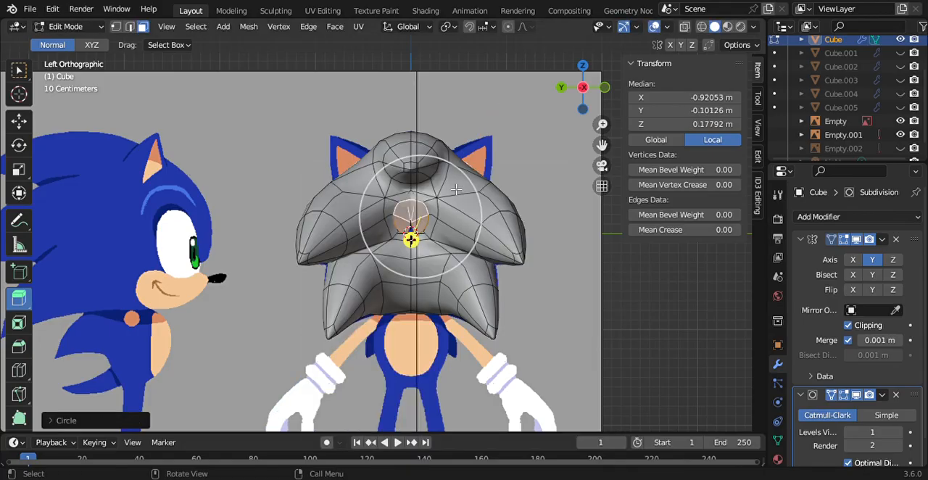
{"action": "key", "text": "ctrl+z"}
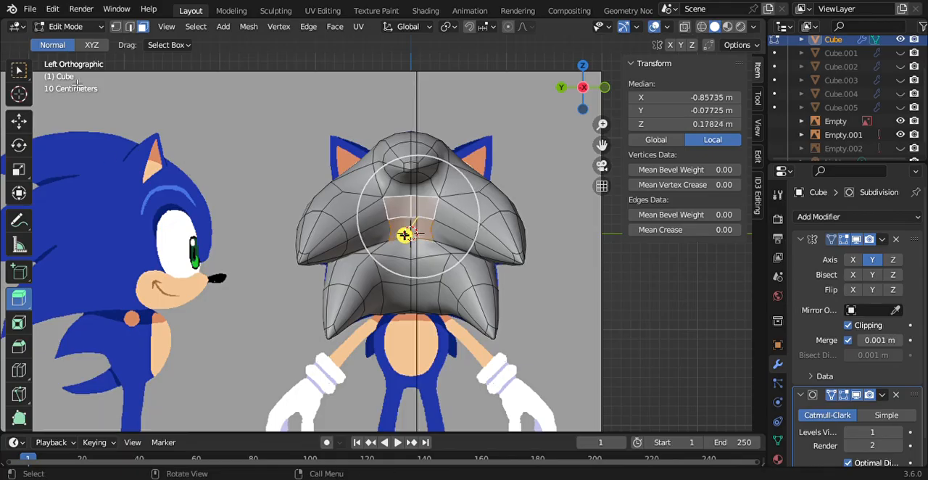
Step: Widen the rear-centre faces by moving their middle and lower side vertices outward along Y, the lower one to about -0.14 m
{"action": "left_click", "coordinate": [114, 28]}
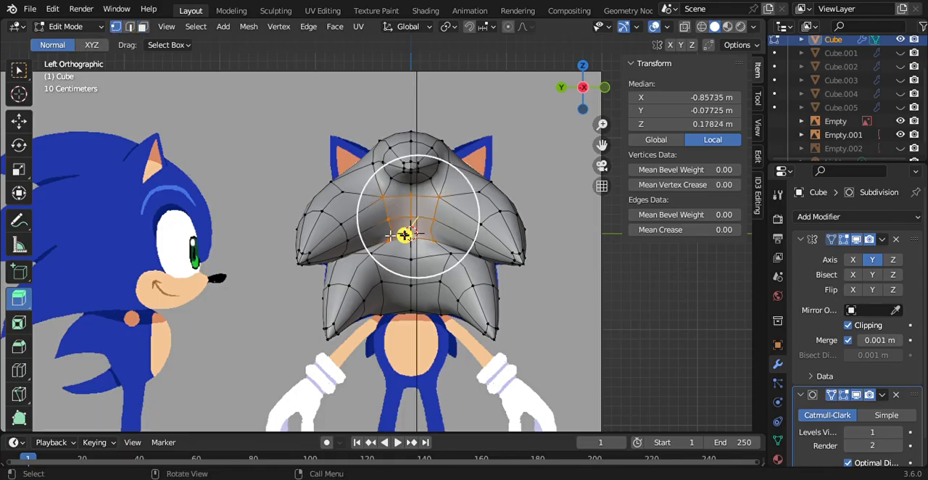
{"action": "left_click", "coordinate": [394, 245]}
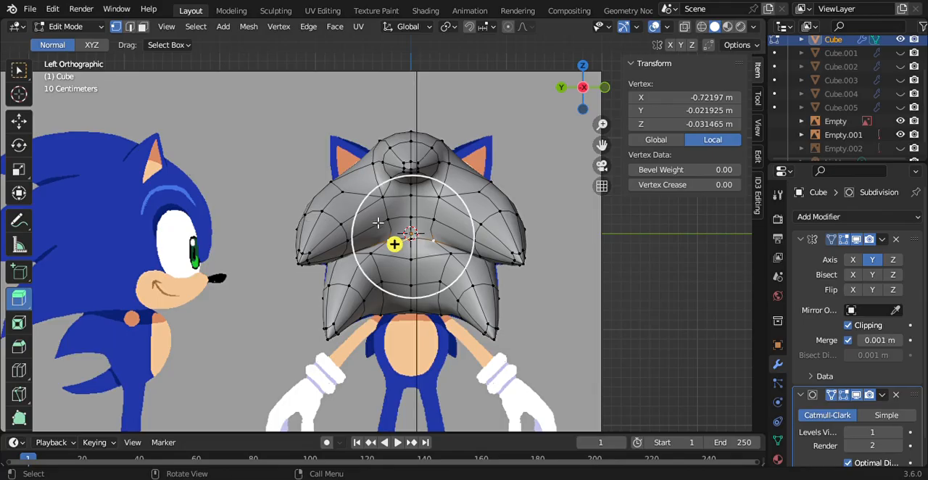
{"action": "left_click", "coordinate": [389, 219]}
{"action": "left_click", "coordinate": [27, 122]}
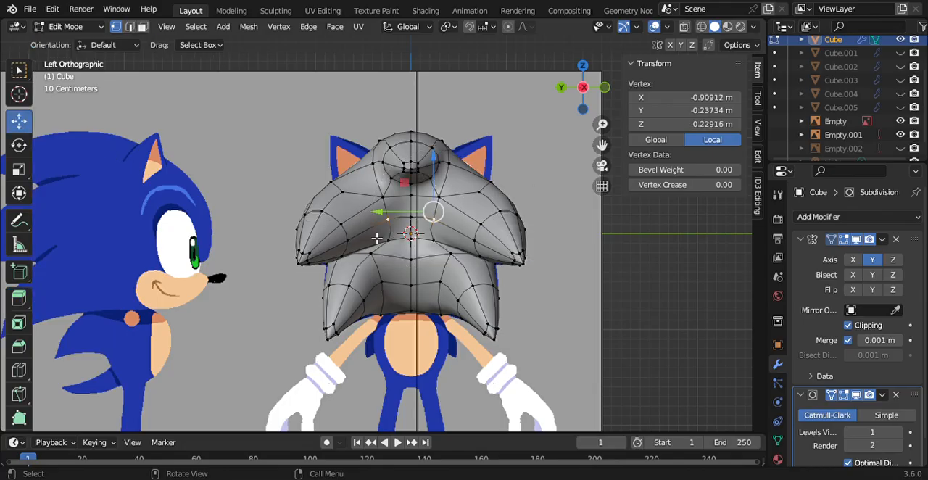
{"action": "left_click_drag", "start_coordinate": [388, 213], "coordinate": [398, 222]}
{"action": "left_click", "coordinate": [439, 245]}
{"action": "left_click_drag", "start_coordinate": [356, 245], "coordinate": [364, 245]}
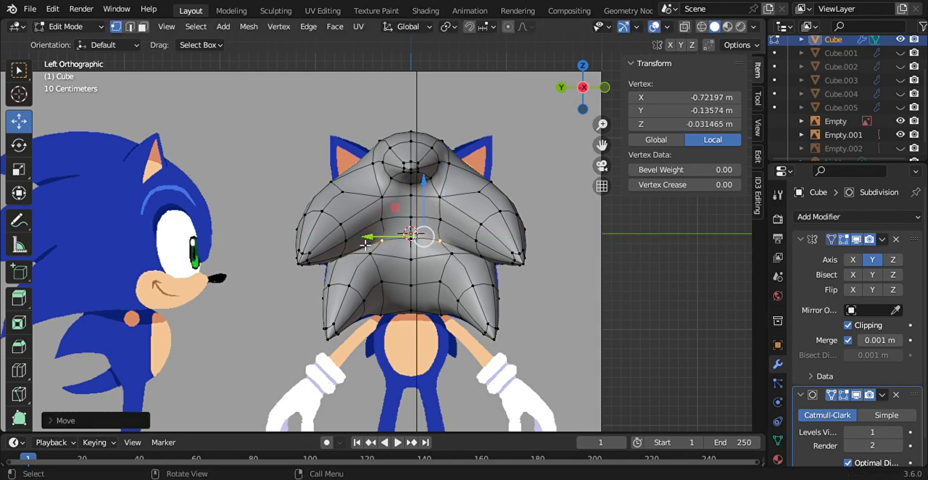
Step: Select the two widened rear-centre faces and extrude them backward to a median X of about -1.11 m
{"action": "left_click", "coordinate": [143, 28]}
{"action": "left_click", "coordinate": [392, 221]}
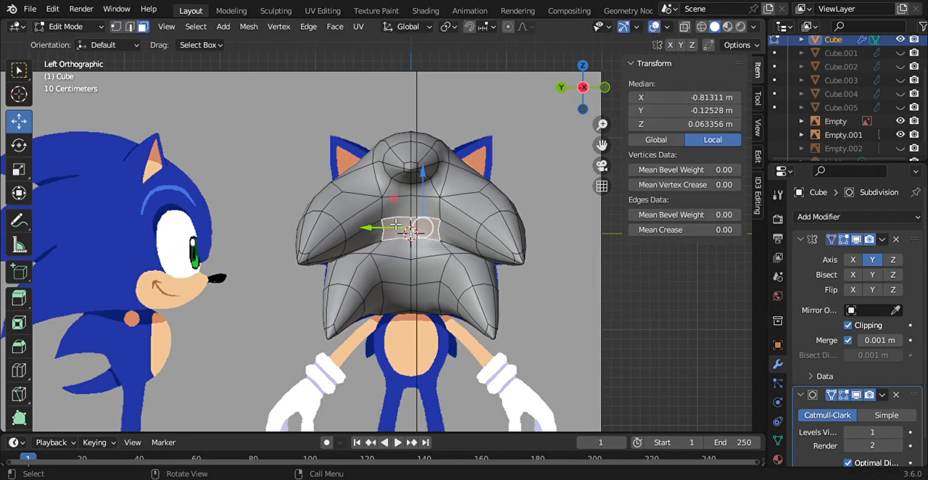
{"action": "left_click", "coordinate": [403, 206], "text": "ctrl"}
{"action": "left_click", "coordinate": [18, 297]}
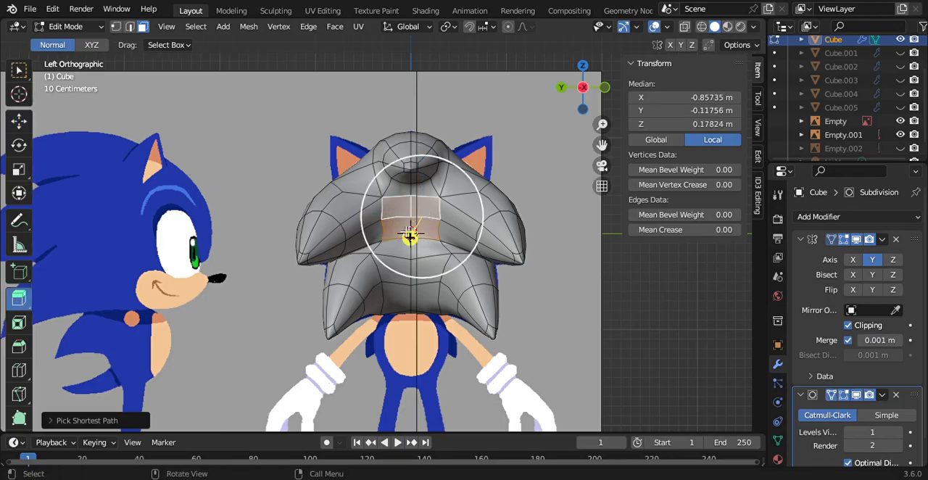
{"action": "left_click_drag", "start_coordinate": [409, 236], "coordinate": [411, 255]}
{"action": "right_click", "coordinate": [410, 255]}
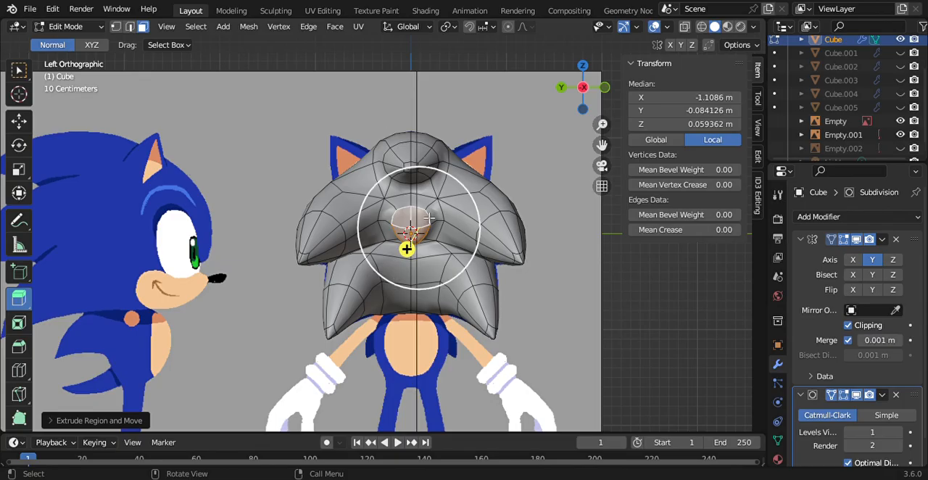
Step: Scale the extruded rear-centre faces up by about 1.5 and round them with LoopTools Circle
{"action": "key", "text": "s"}
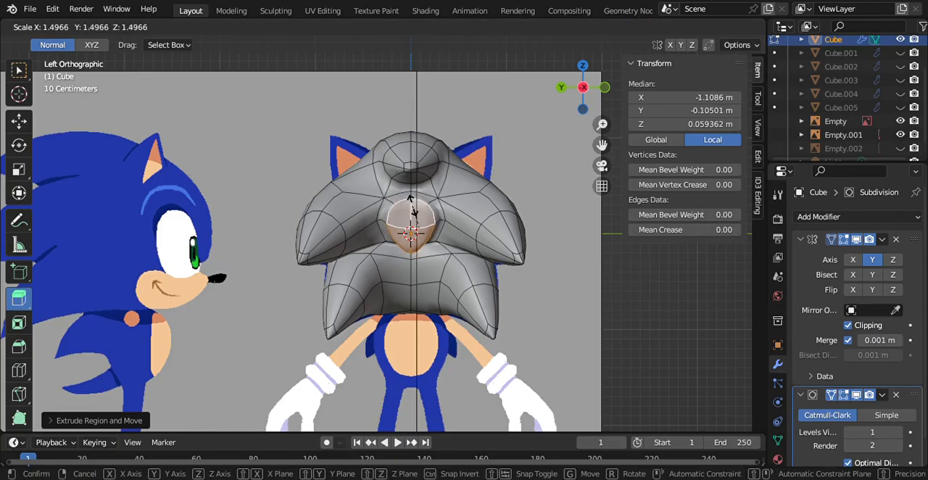
{"action": "left_click", "coordinate": [408, 249]}
{"action": "right_click", "coordinate": [408, 249]}
{"action": "mouse_move", "coordinate": [406, 180]}
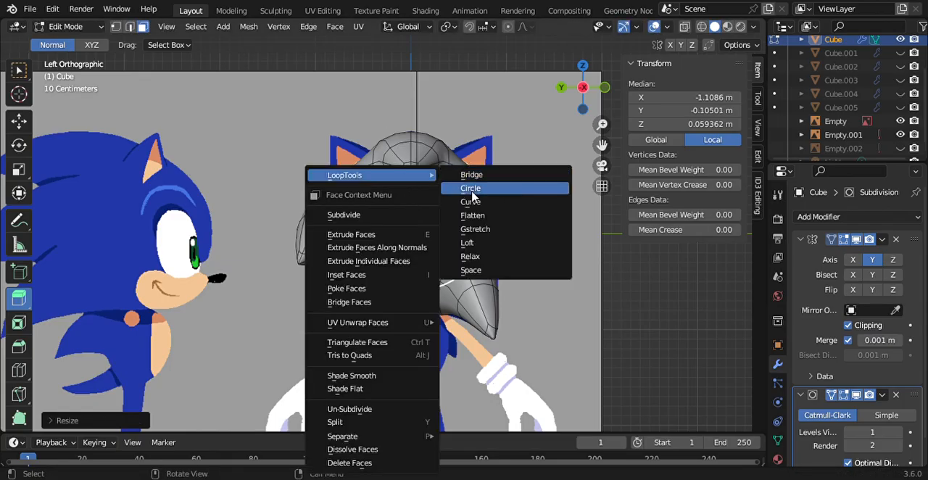
{"action": "left_click", "coordinate": [470, 188]}
Step: Extrude the rounded faces farther back to a median X of about -1.57 m and apply LoopTools Circle again
{"action": "left_click_drag", "start_coordinate": [576, 98], "coordinate": [598, 92]}
{"action": "left_click_drag", "start_coordinate": [507, 232], "coordinate": [540, 258]}
{"action": "right_click", "coordinate": [540, 258]}
{"action": "mouse_move", "coordinate": [508, 177]}
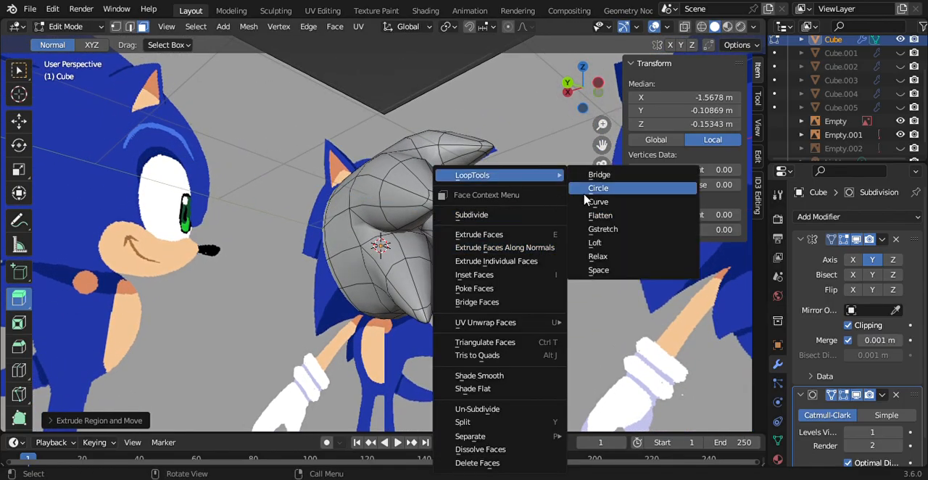
{"action": "left_click", "coordinate": [584, 193]}
Step: Scale the end faces of the central rear quill down repeatedly to form a narrow tip
{"action": "key", "text": "s"}
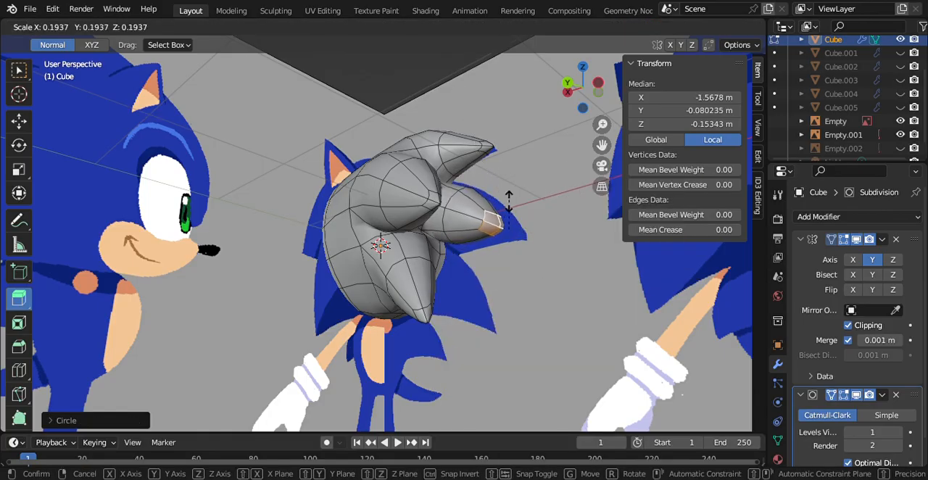
{"action": "left_click", "coordinate": [506, 208]}
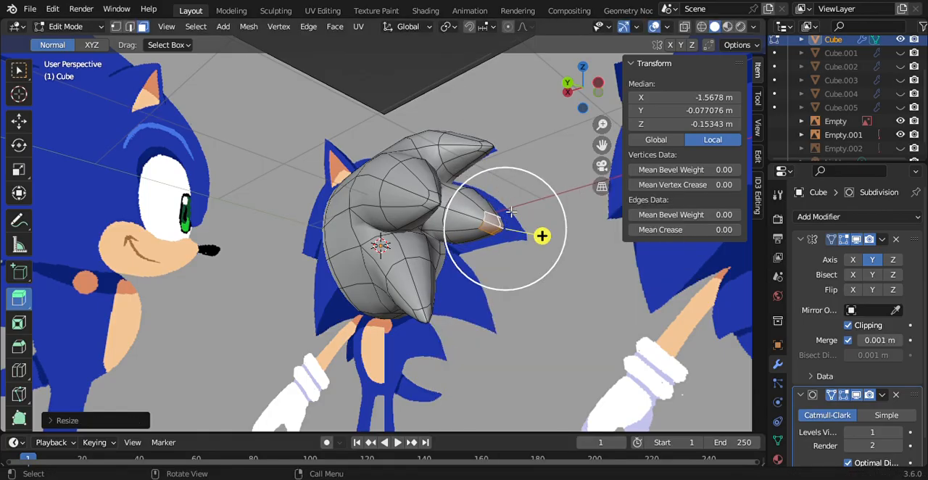
{"action": "left_click", "coordinate": [601, 86]}
{"action": "key", "text": "s"}
{"action": "left_click", "coordinate": [403, 242]}
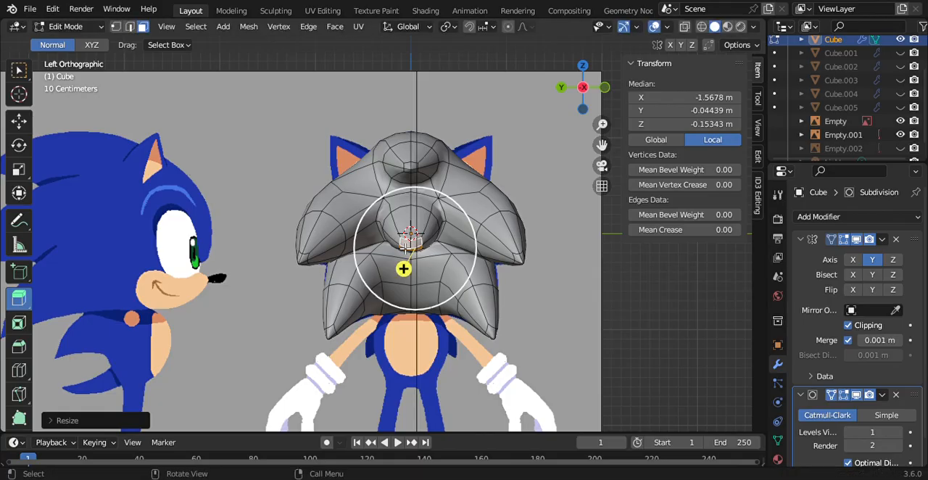
{"action": "key", "text": "s"}
{"action": "left_click", "coordinate": [362, 257]}
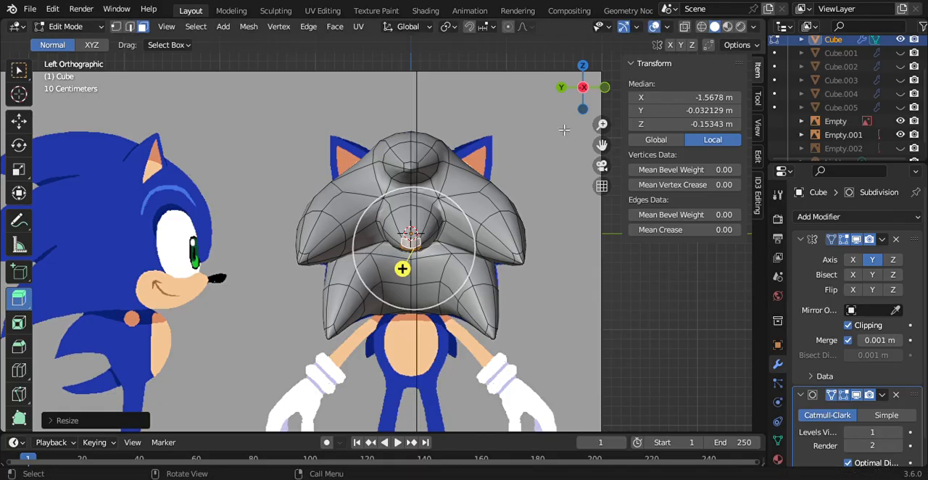
Step: Select the ring of faces around the outer end of the central rear quill together with its tip
{"action": "mouse_move", "coordinate": [573, 100]}
{"action": "left_mouse_down"}
{"action": "mouse_move", "coordinate": [609, 93]}
{"action": "mouse_move", "coordinate": [591, 99]}
{"action": "left_mouse_up"}
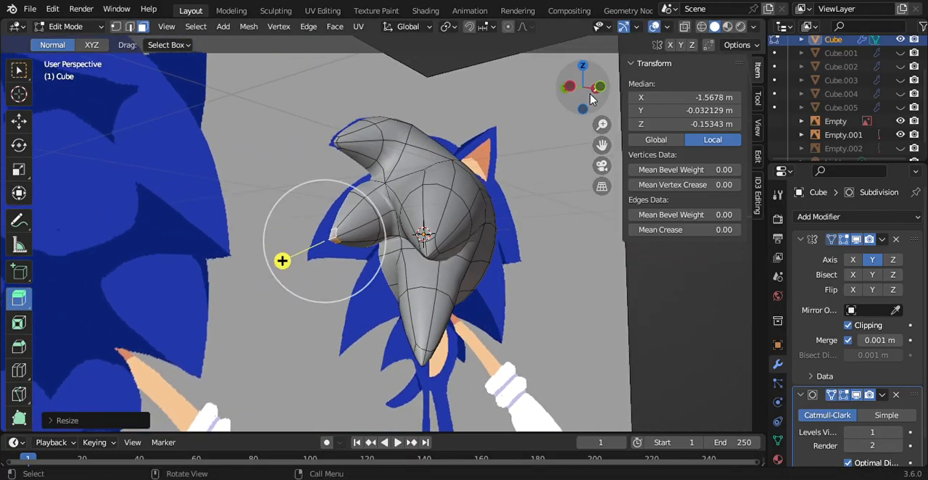
{"action": "left_click", "coordinate": [351, 221], "text": "ctrl"}
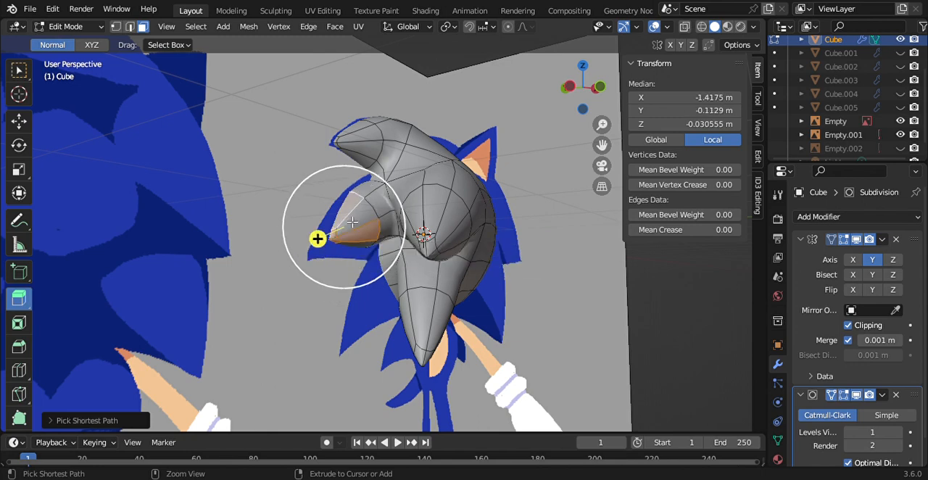
{"action": "left_click", "coordinate": [368, 256], "text": "ctrl"}
{"action": "key", "text": "ctrl+z"}
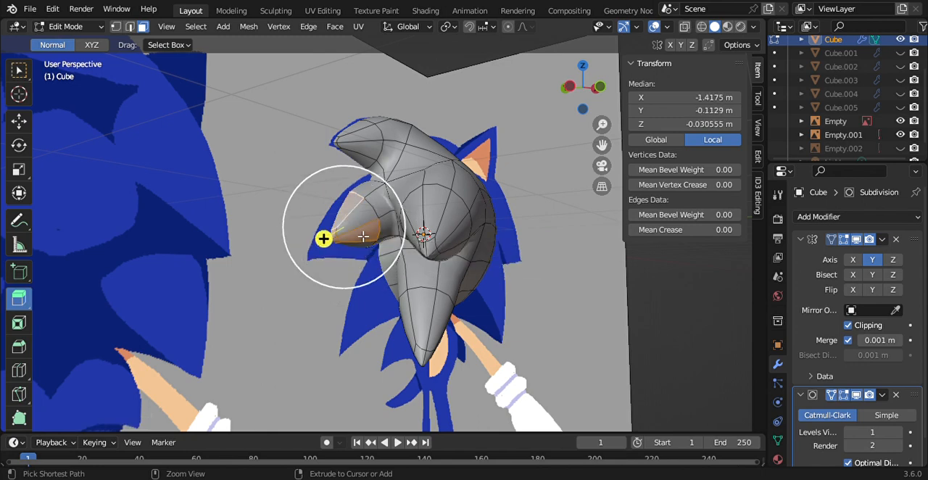
{"action": "left_click", "coordinate": [358, 229], "text": "ctrl"}
{"action": "left_click", "coordinate": [364, 243], "text": "ctrl"}
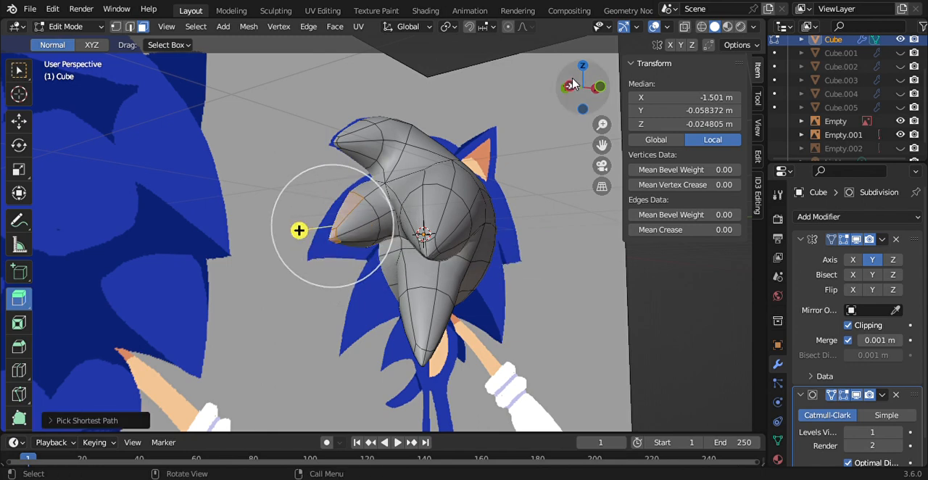
{"action": "key", "text": "ctrl+z"}
{"action": "left_click", "coordinate": [367, 246], "text": "ctrl"}
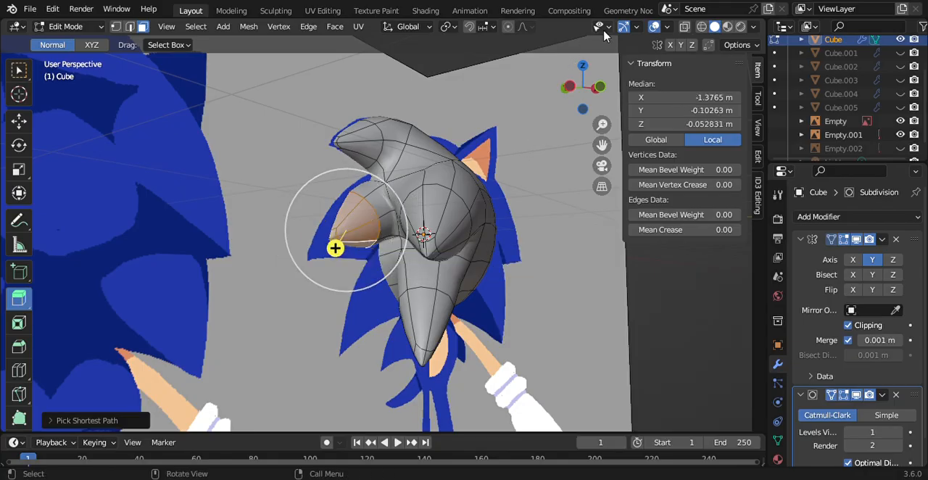
Step: Lower the selected quill end to a median Z of about -0.42 m in the side view and rotate it downward
{"action": "left_click_drag", "start_coordinate": [591, 78], "coordinate": [604, 92]}
{"action": "left_click", "coordinate": [599, 85]}
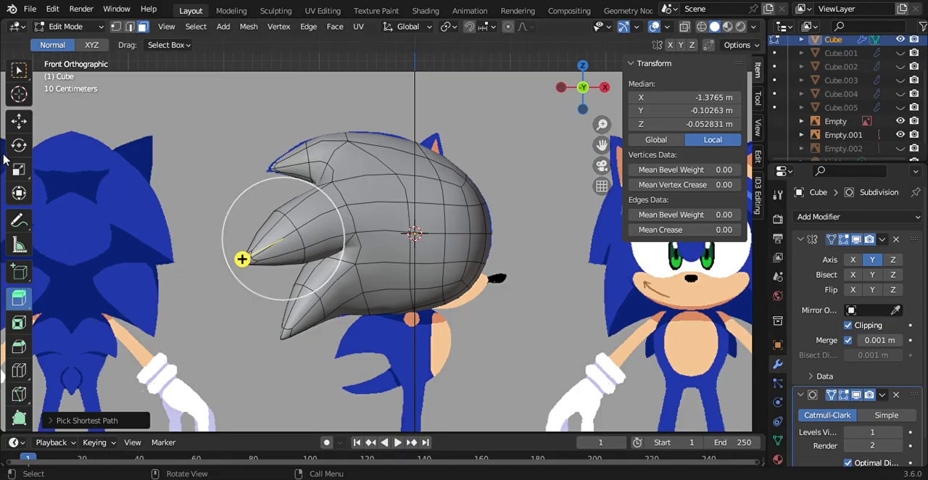
{"action": "left_click", "coordinate": [16, 124]}
{"action": "left_click_drag", "start_coordinate": [283, 196], "coordinate": [243, 264]}
{"action": "left_click", "coordinate": [19, 145]}
{"action": "mouse_move", "coordinate": [593, 101]}
{"action": "left_mouse_down"}
{"action": "mouse_move", "coordinate": [663, 94]}
{"action": "mouse_move", "coordinate": [592, 100]}
{"action": "left_mouse_up"}
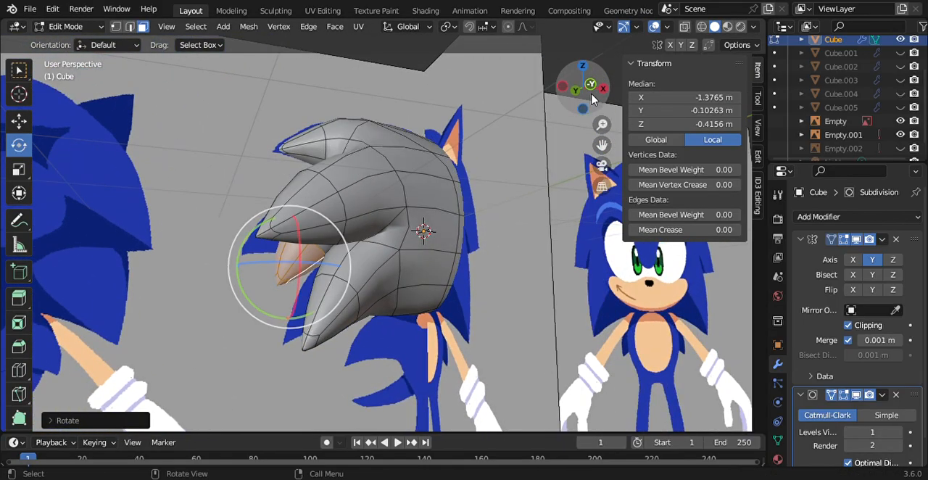
Step: Clear the selection, hide both reference images and inspect the quills from the rear, side and front
{"action": "key", "text": "KP_1"}
{"action": "key", "text": "KP_3"}
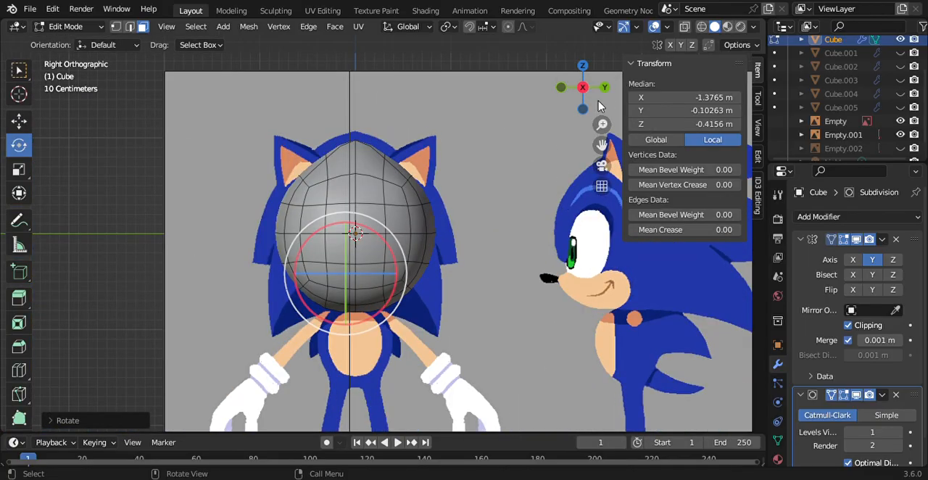
{"action": "left_click", "coordinate": [583, 87]}
{"action": "left_click", "coordinate": [642, 263]}
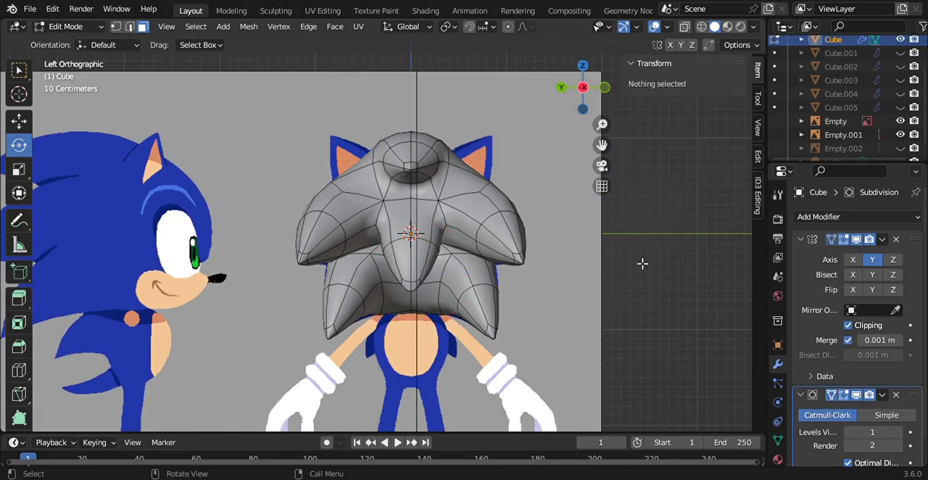
{"action": "left_click", "coordinate": [900, 122]}
{"action": "left_click", "coordinate": [900, 135]}
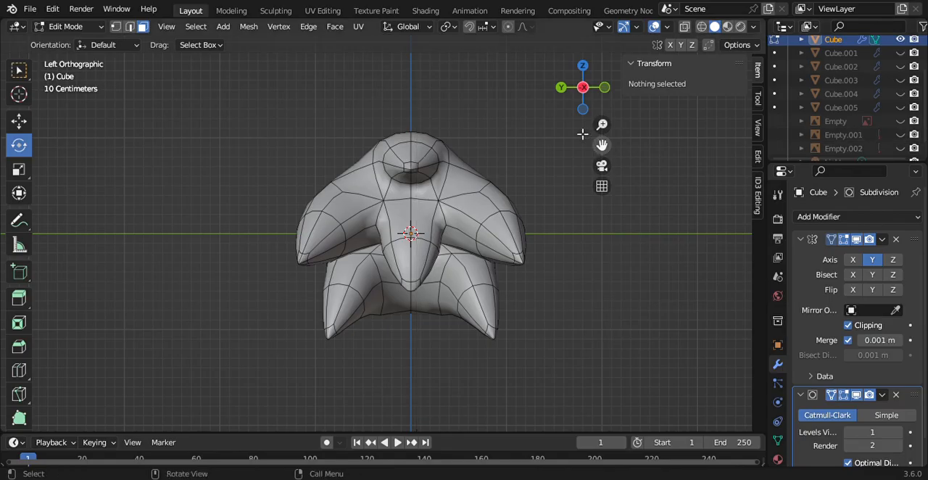
{"action": "left_click_drag", "start_coordinate": [583, 97], "coordinate": [728, 97]}
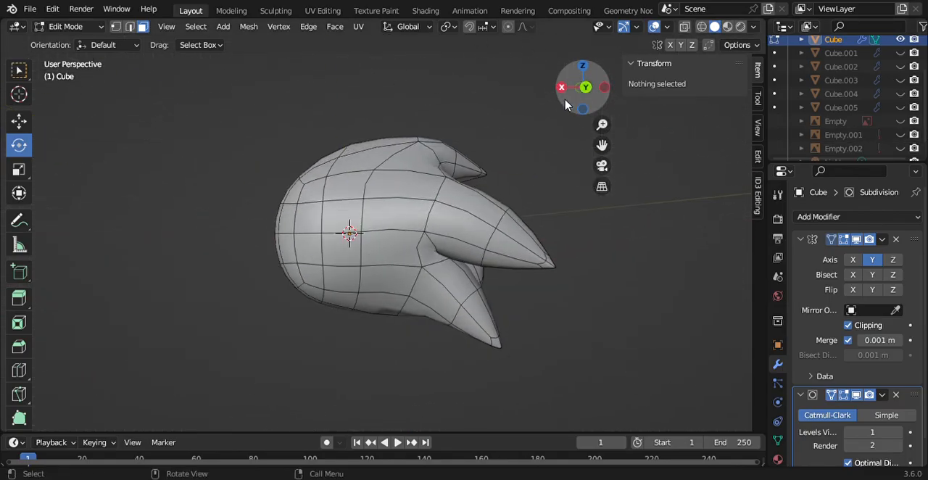
{"action": "left_click", "coordinate": [564, 88]}
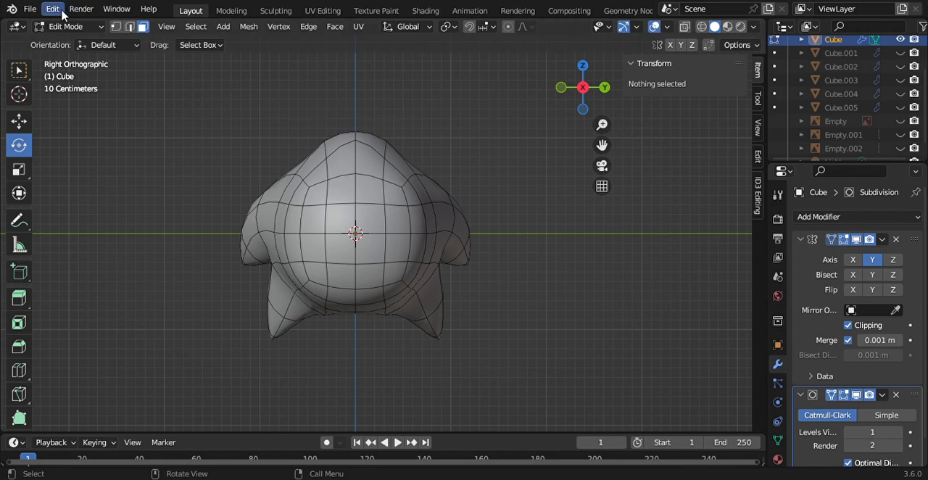
Step: Show Cube.001, hide the quill mesh Cube, and put Cube.001 into Edit Mode
{"action": "scroll", "coordinate": [904, 99], "scroll_direction": "up", "scroll_amount": 3}
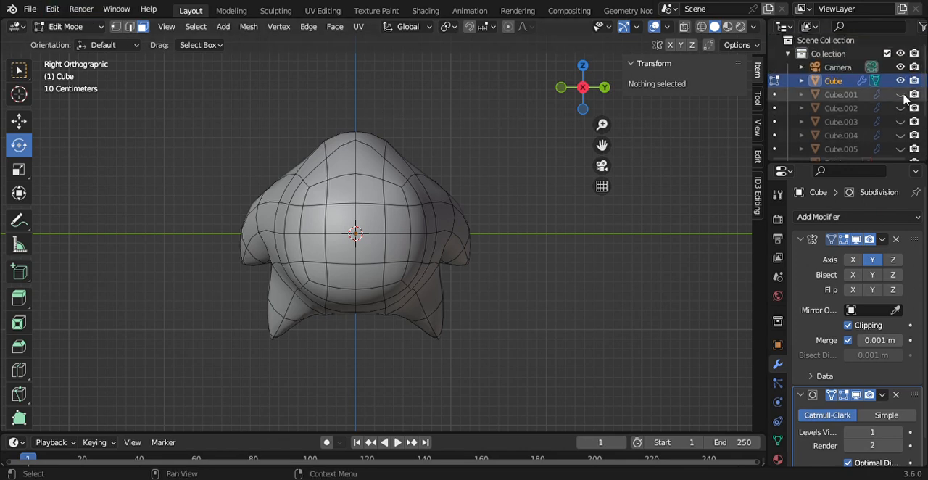
{"action": "left_click", "coordinate": [899, 94]}
{"action": "left_click", "coordinate": [899, 80]}
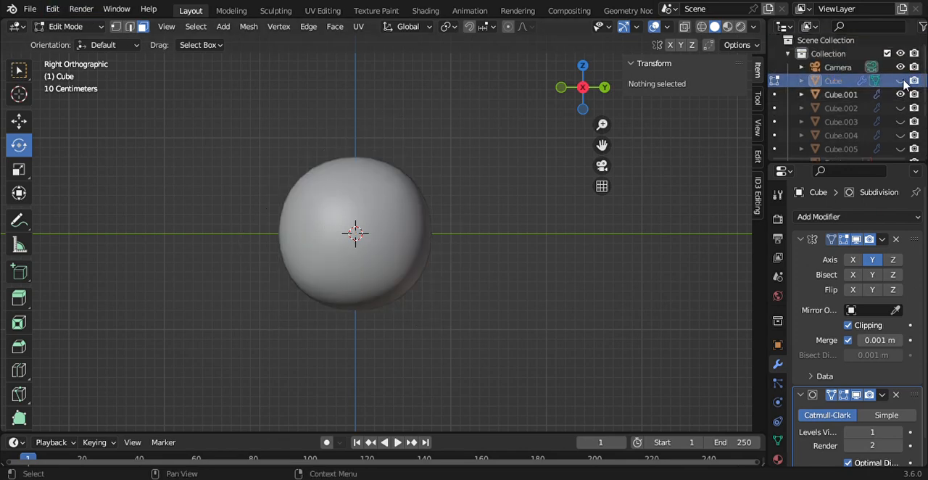
{"action": "left_click", "coordinate": [59, 27]}
{"action": "left_click", "coordinate": [79, 40]}
{"action": "left_click", "coordinate": [345, 181]}
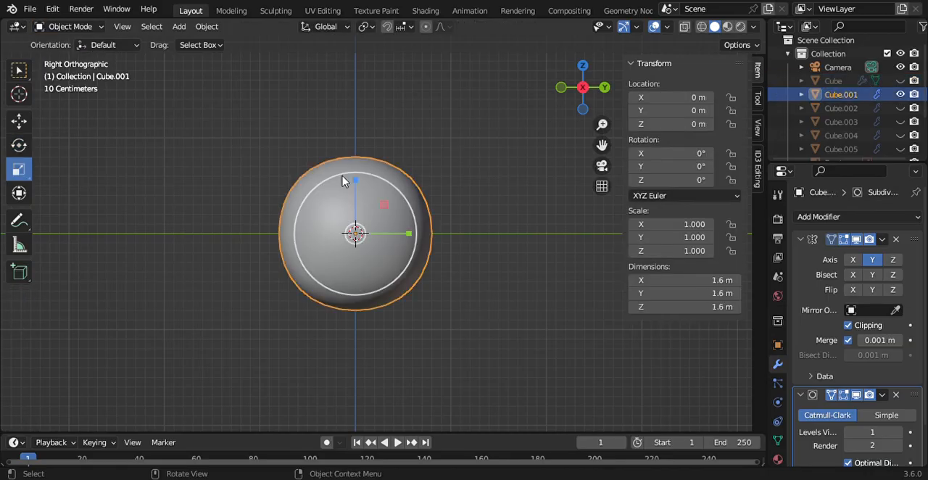
{"action": "left_click", "coordinate": [102, 29]}
{"action": "left_click", "coordinate": [69, 55]}
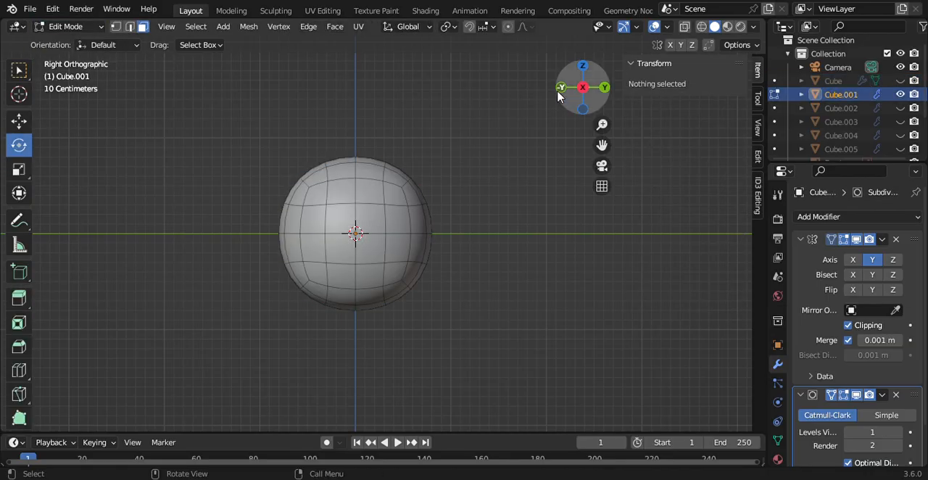
Step: In the front view, select the four central faces at the upper front of Cube.001 and activate the Extrude Region tool
{"action": "left_click", "coordinate": [560, 88]}
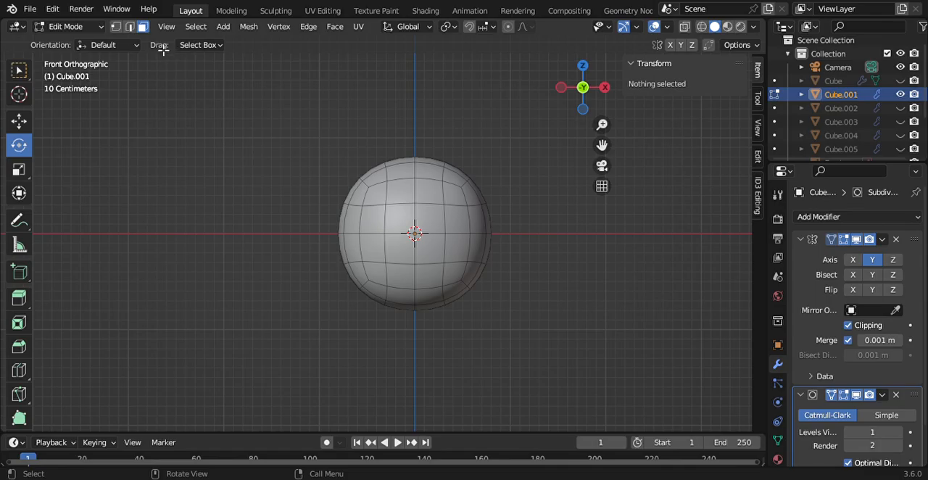
{"action": "left_click", "coordinate": [415, 196]}
{"action": "left_click", "coordinate": [415, 186], "text": "ctrl"}
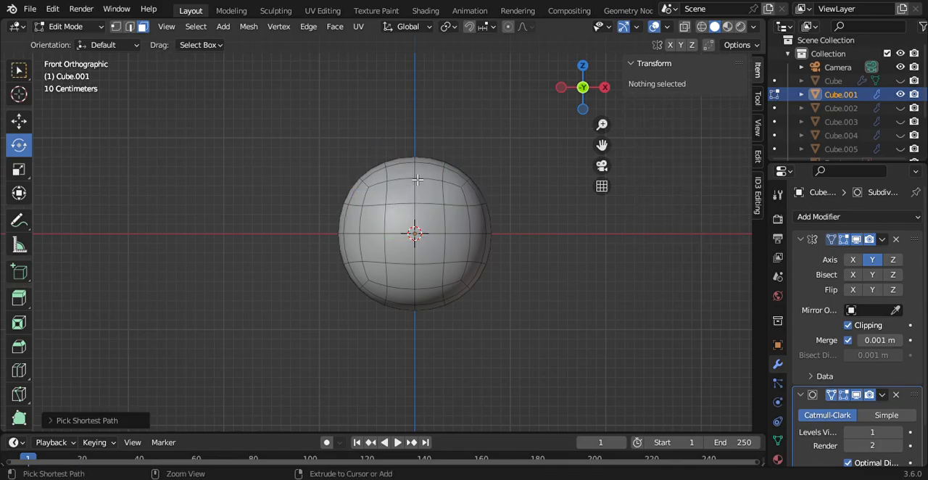
{"action": "left_click", "coordinate": [415, 179]}
{"action": "left_click", "coordinate": [425, 190], "text": "ctrl"}
{"action": "left_click", "coordinate": [402, 194], "text": "ctrl"}
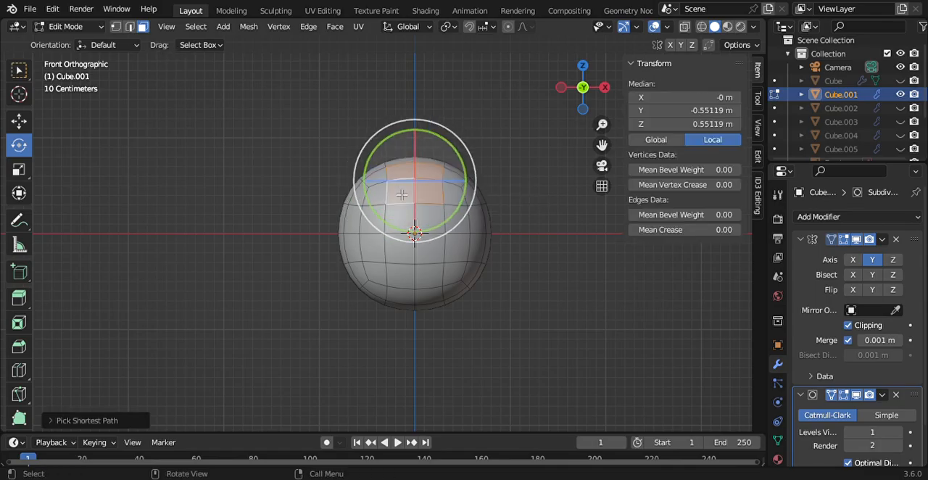
{"action": "left_click", "coordinate": [19, 297]}
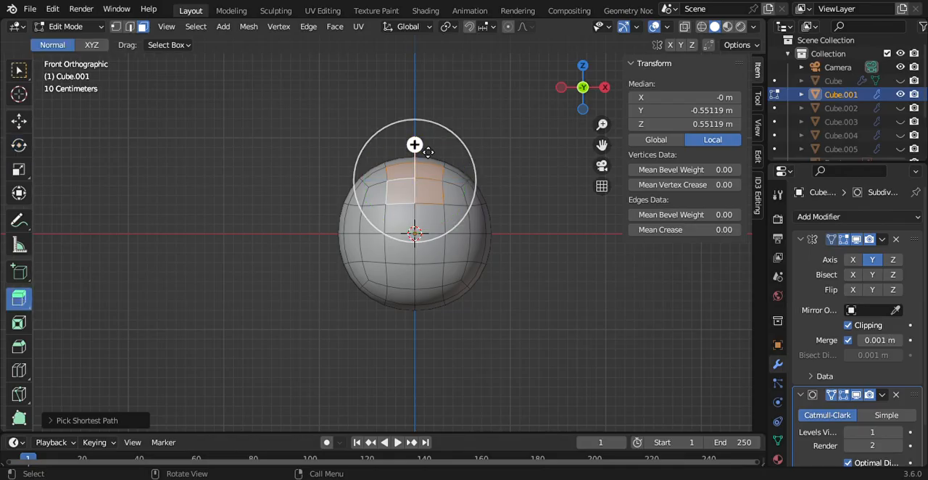
Step: Try to extrude the faces around Cube.001's upper front corner to a median of about 0.66 m and round them with LoopTools Circle
{"action": "left_click", "coordinate": [467, 202]}
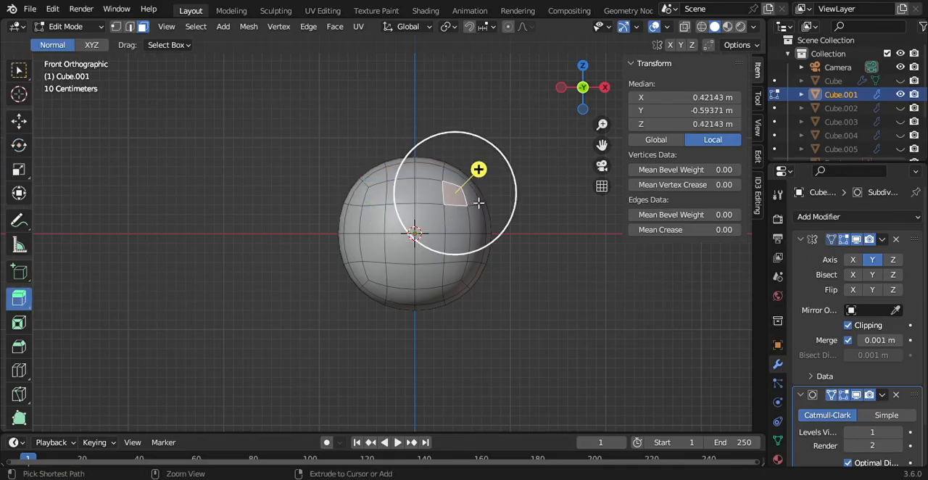
{"action": "left_click_drag", "start_coordinate": [487, 160], "coordinate": [506, 142]}
{"action": "right_click", "coordinate": [505, 141]}
{"action": "key", "text": "Escape"}
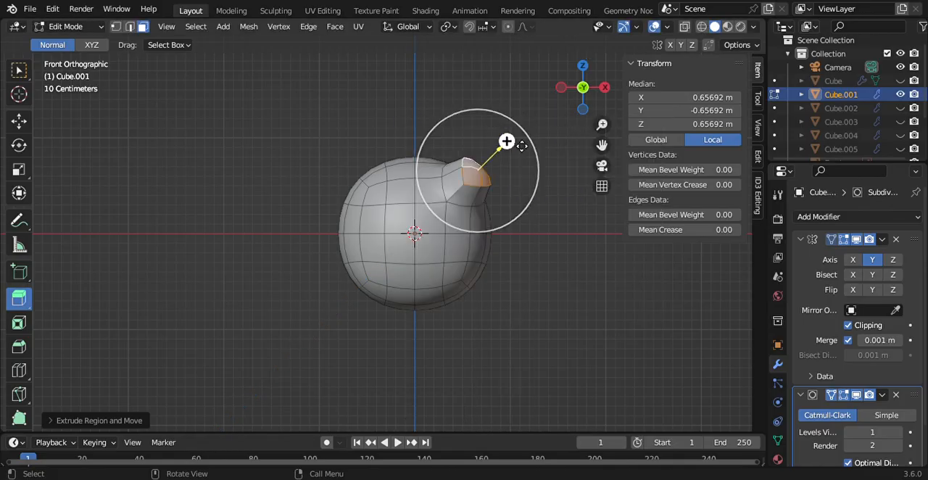
{"action": "right_click", "coordinate": [522, 145]}
{"action": "mouse_move", "coordinate": [508, 120]}
{"action": "left_click", "coordinate": [572, 135]}
{"action": "left_click_drag", "start_coordinate": [582, 90], "coordinate": [586, 98]}
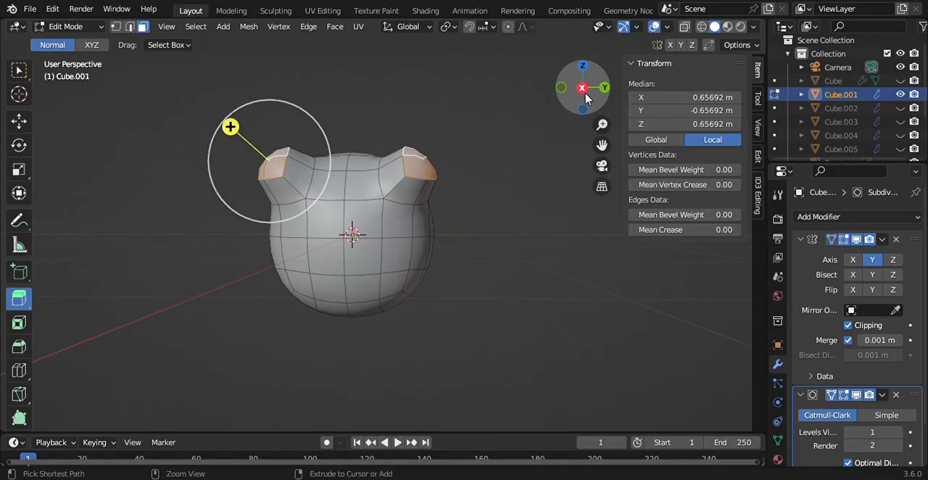
{"action": "key", "text": "ctrl+z"}
Step: Extrude the upper corner faces slightly, to a median of about 0.50 m, and round them with LoopTools Circle
{"action": "left_click_drag", "start_coordinate": [259, 151], "coordinate": [271, 154]}
{"action": "right_click", "coordinate": [274, 156]}
{"action": "mouse_move", "coordinate": [305, 152]}
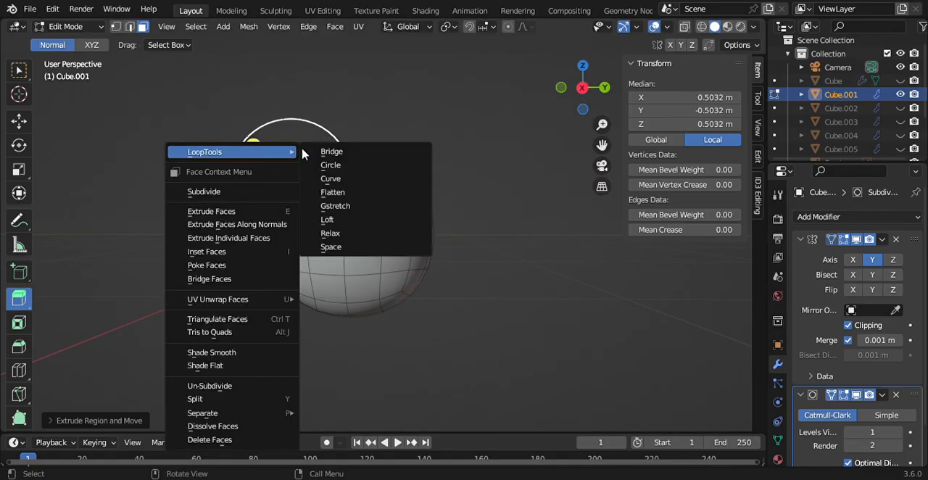
{"action": "left_click", "coordinate": [356, 168]}
{"action": "left_click", "coordinate": [582, 89]}
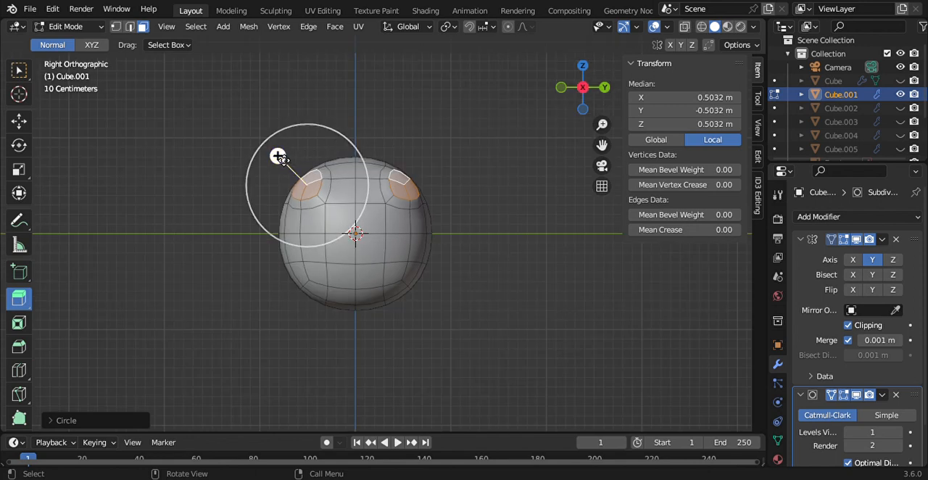
Step: Try to extrude the rounded corner faces to a median of about 0.67 m, reapply LoopTools Circle and shrink the end to a point
{"action": "left_click_drag", "start_coordinate": [280, 158], "coordinate": [265, 139]}
{"action": "right_click", "coordinate": [265, 140]}
{"action": "mouse_move", "coordinate": [275, 132]}
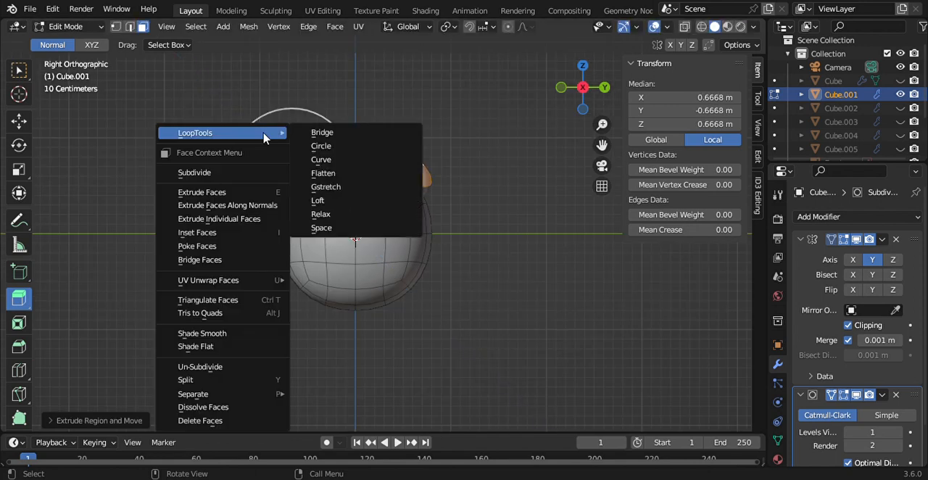
{"action": "left_click", "coordinate": [321, 143]}
{"action": "key", "text": "s"}
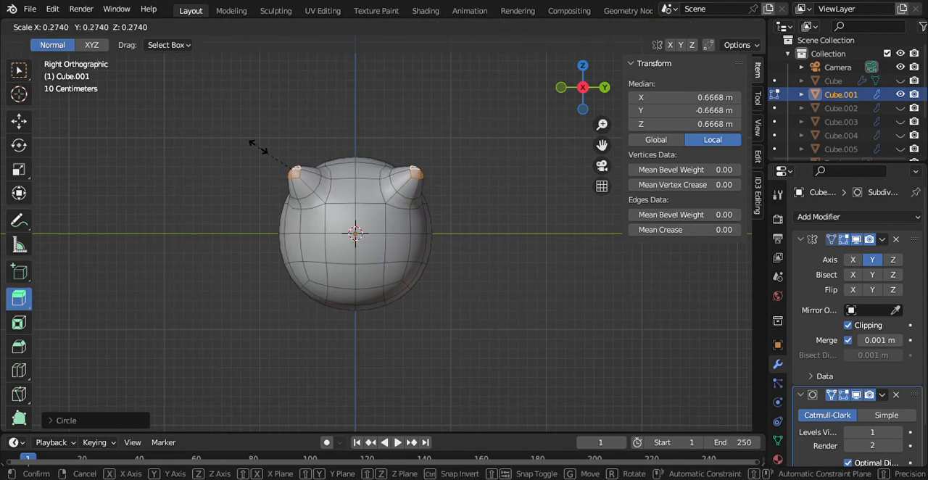
{"action": "left_click", "coordinate": [261, 147]}
{"action": "key", "text": "ctrl+z"}
{"action": "key", "text": "ctrl+z"}
{"action": "key", "text": "ctrl+z"}
{"action": "key", "text": "ctrl+z"}
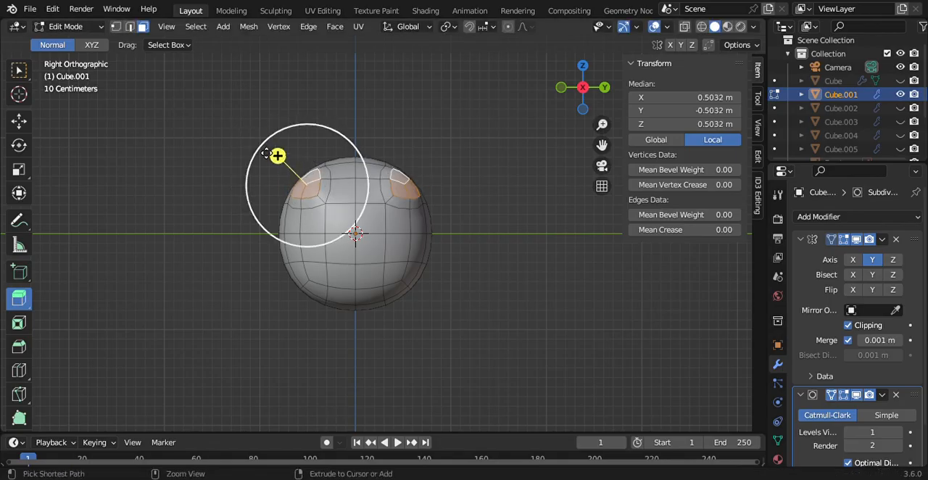
Step: Replace the corner selection with the block of four central faces at the upper front of Cube.001
{"action": "middle_click_drag", "start_coordinate": [269, 154], "coordinate": [424, 230]}
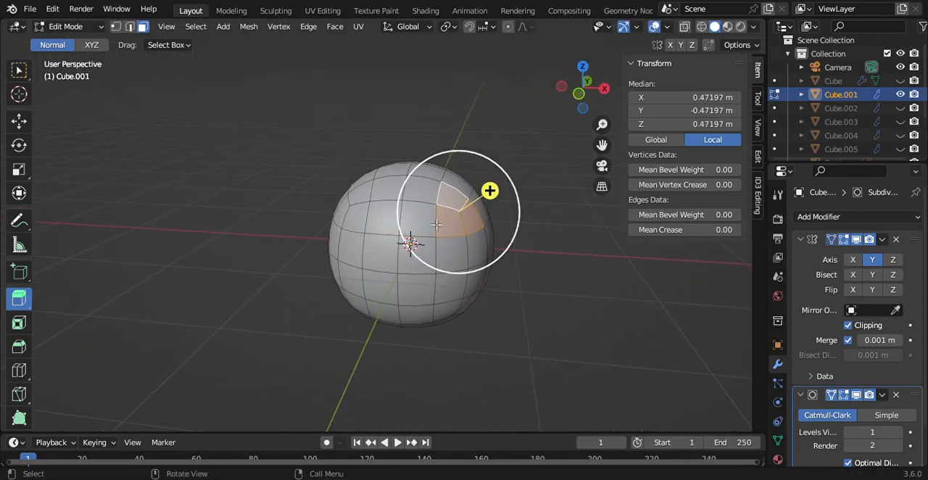
{"action": "left_click", "coordinate": [424, 231]}
{"action": "left_click", "coordinate": [385, 220], "text": "ctrl"}
{"action": "left_click", "coordinate": [396, 202], "text": "ctrl"}
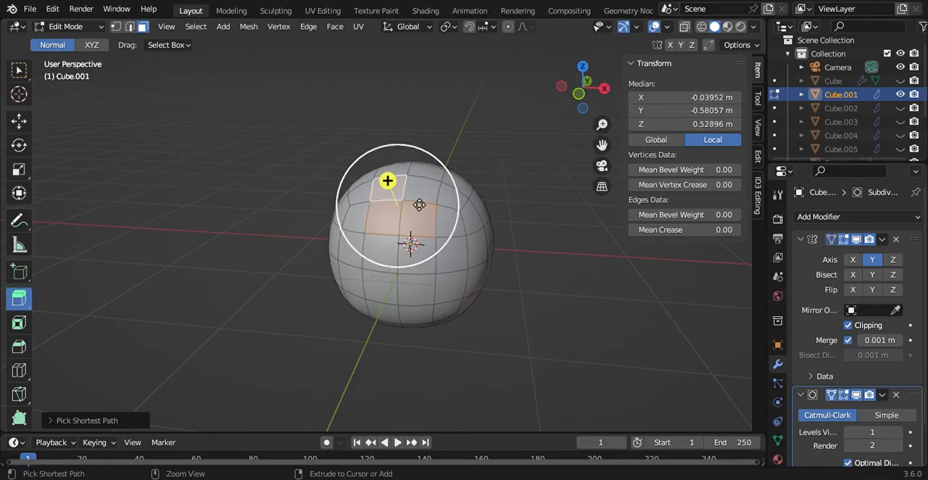
{"action": "left_click", "coordinate": [422, 205], "text": "ctrl"}
Step: Try to extrude the four central faces to a median Z of about 0.74 m and round them with LoopTools Circle
{"action": "left_click_drag", "start_coordinate": [397, 174], "coordinate": [394, 155]}
{"action": "right_click", "coordinate": [394, 156]}
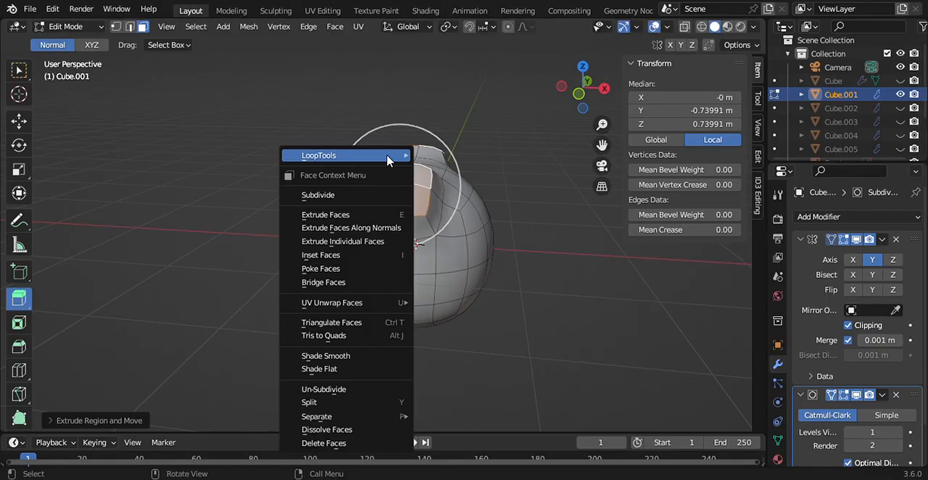
{"action": "mouse_move", "coordinate": [398, 155]}
{"action": "left_click", "coordinate": [444, 168]}
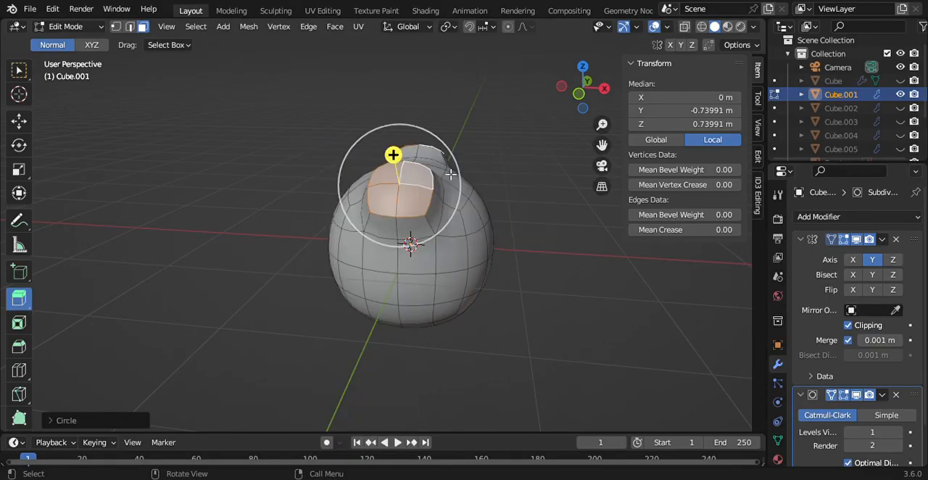
{"action": "key", "text": "ctrl+z"}
{"action": "key", "text": "ctrl+z"}
Step: Extrude the four central faces a short distance to a median Z of about 0.64 m and round them with LoopTools Circle
{"action": "left_click_drag", "start_coordinate": [394, 170], "coordinate": [399, 161]}
{"action": "right_click", "coordinate": [398, 161]}
{"action": "mouse_move", "coordinate": [399, 160]}
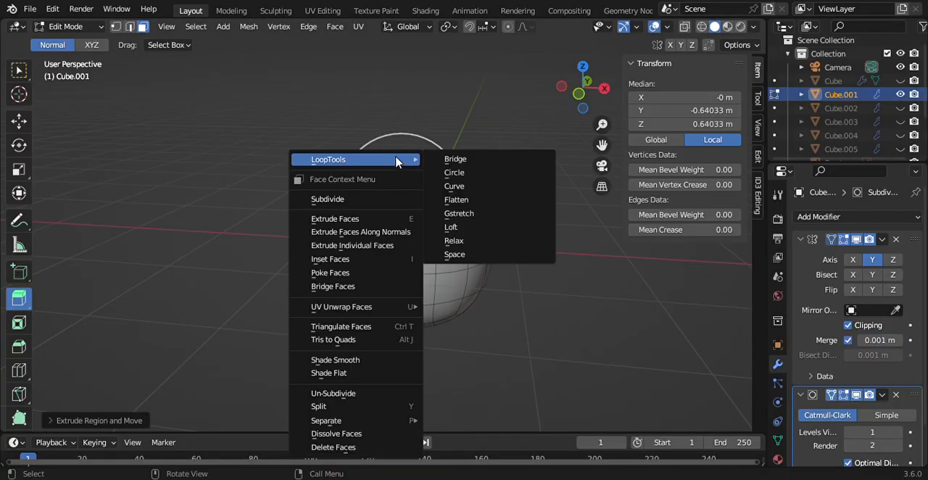
{"action": "left_click", "coordinate": [456, 172]}
{"action": "left_click", "coordinate": [604, 88]}
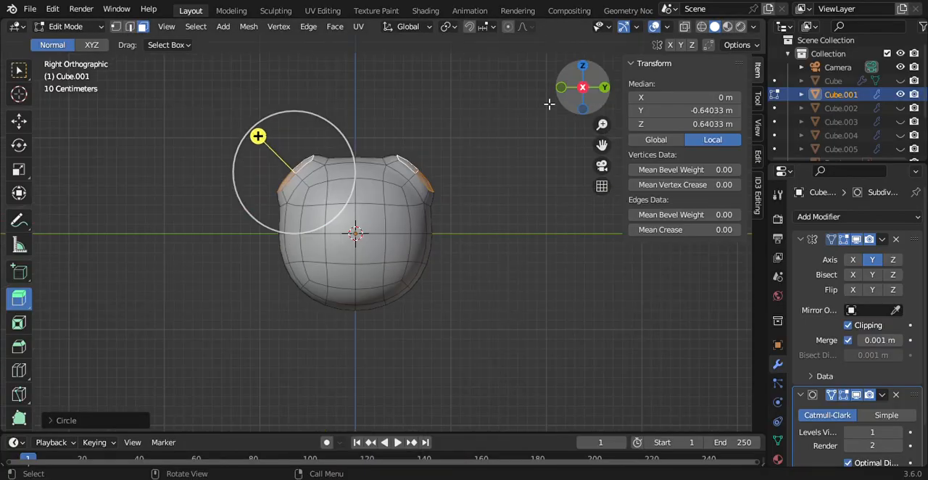
Step: Extrude the rounded faces to a median Z of about 0.99 m, apply LoopTools Circle and scale the end down to a pointed ear tip
{"action": "left_click_drag", "start_coordinate": [258, 136], "coordinate": [233, 96]}
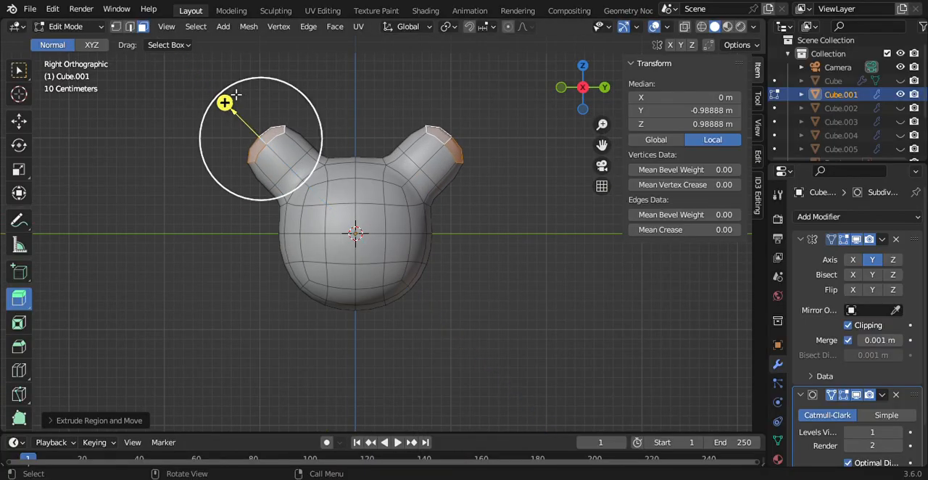
{"action": "right_click", "coordinate": [232, 95]}
{"action": "mouse_move", "coordinate": [232, 95]}
{"action": "left_click", "coordinate": [286, 103]}
{"action": "key", "text": "s"}
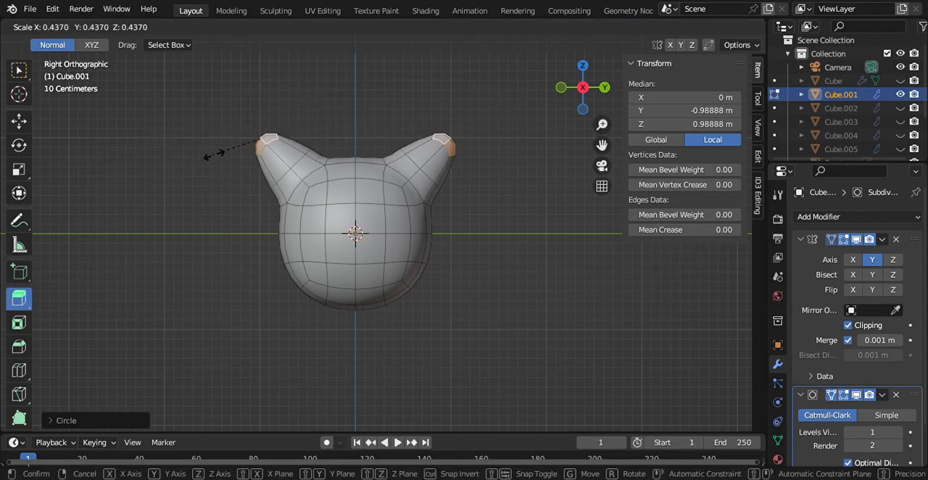
{"action": "left_click", "coordinate": [252, 140]}
{"action": "key", "text": "s"}
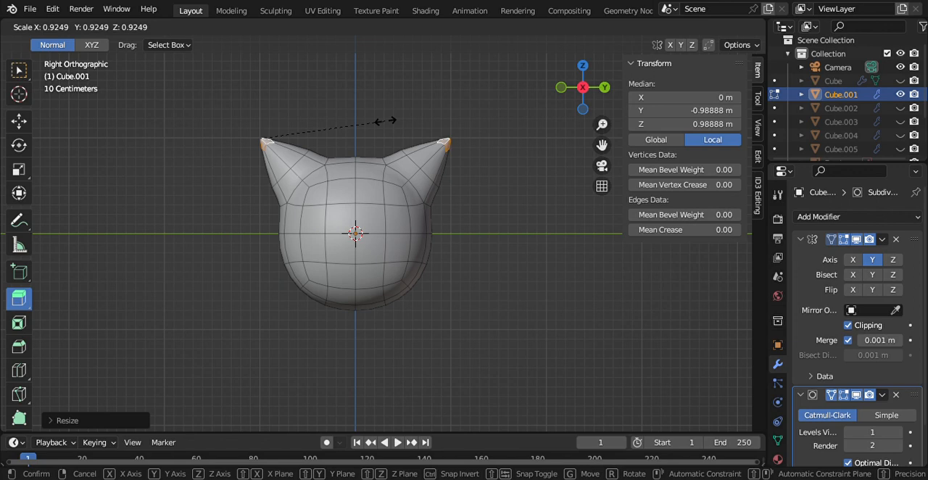
Step: Finish scaling down the ear tip and clear the selection on Cube.001
{"action": "left_click", "coordinate": [386, 121]}
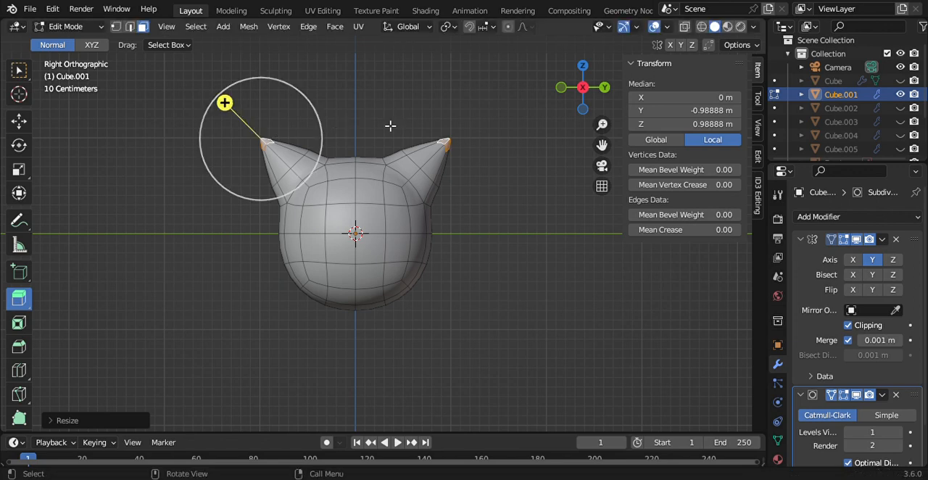
{"action": "left_click", "coordinate": [524, 132]}
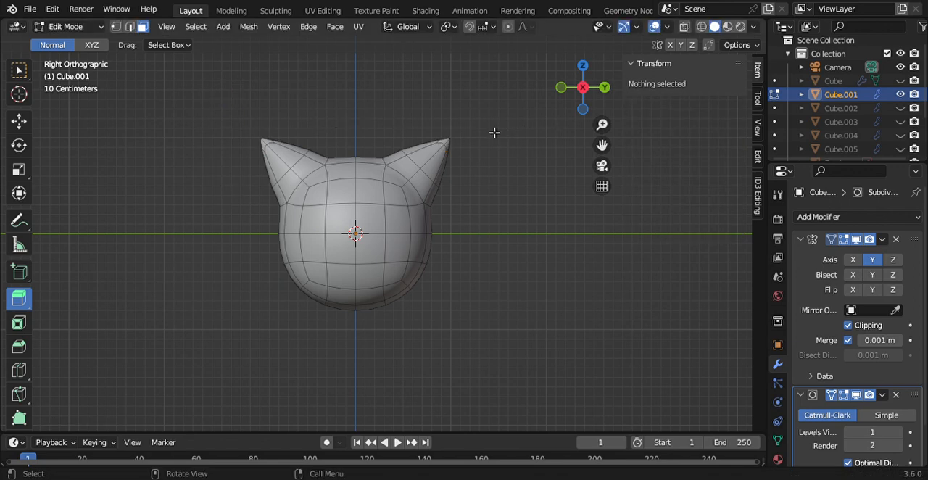
{"action": "left_click_drag", "start_coordinate": [344, 152], "coordinate": [378, 334]}
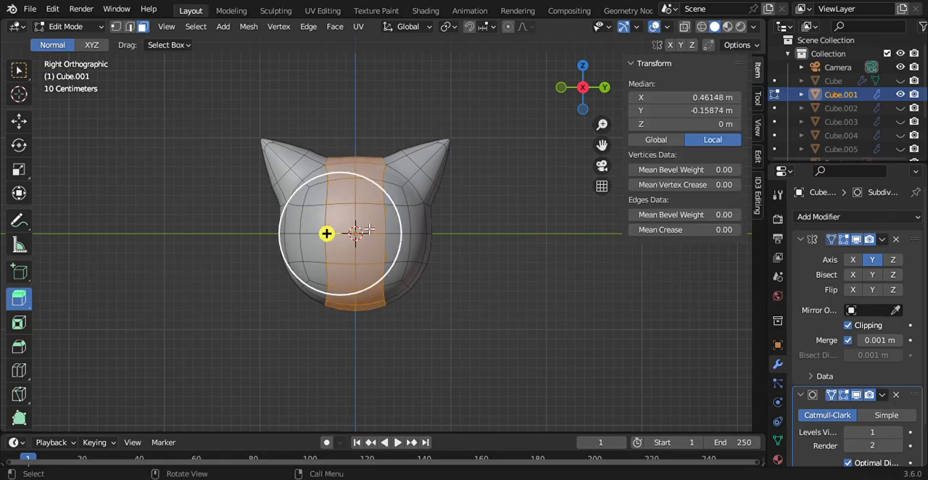
{"action": "left_click", "coordinate": [357, 145]}
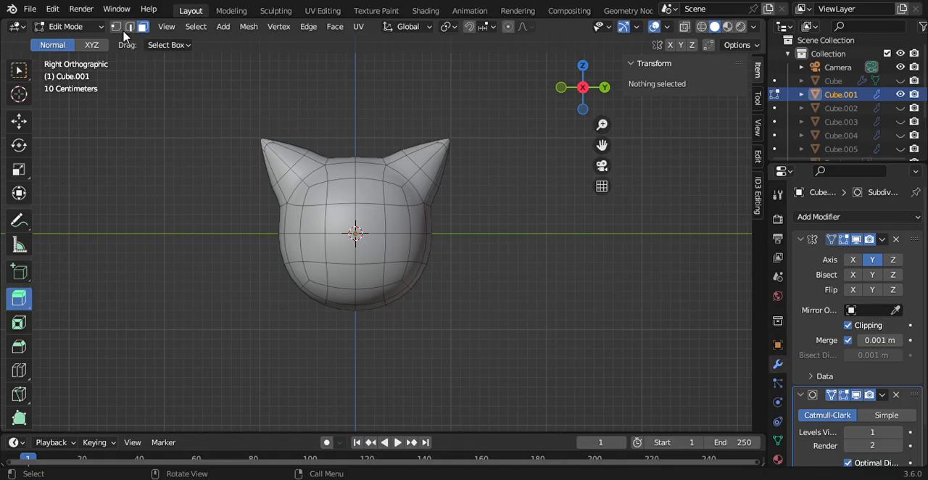
Step: Push the centre vertex on the front of the ear backward along X to about 0.017 m
{"action": "left_click", "coordinate": [298, 181]}
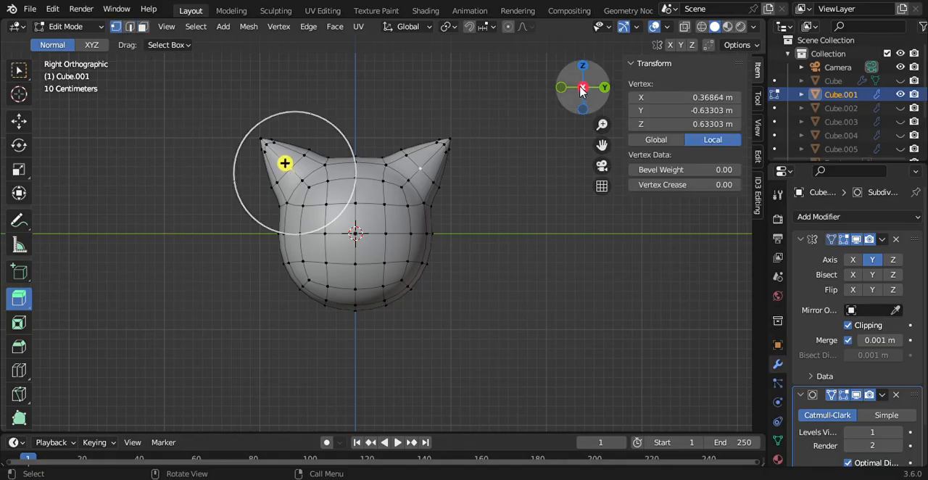
{"action": "left_click_drag", "start_coordinate": [582, 87], "coordinate": [709, 93]}
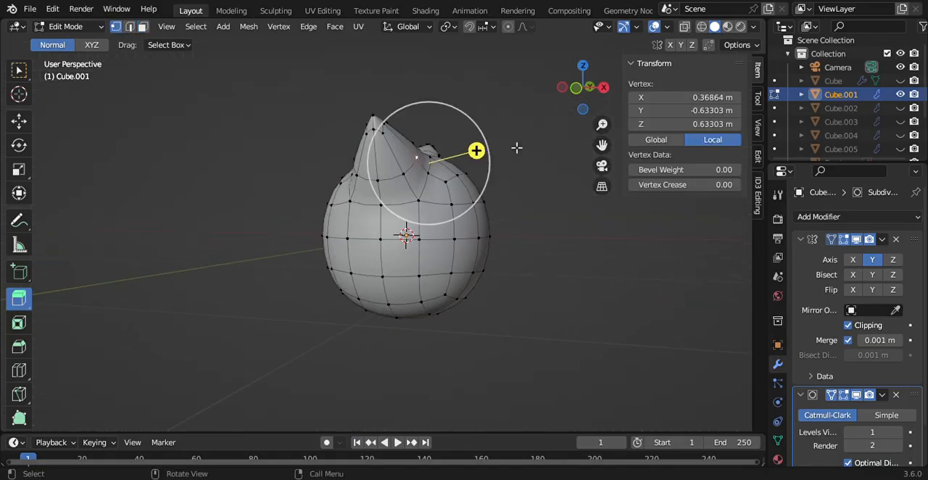
{"action": "left_click", "coordinate": [18, 120]}
{"action": "left_click_drag", "start_coordinate": [496, 164], "coordinate": [453, 168]}
{"action": "left_click_drag", "start_coordinate": [584, 88], "coordinate": [543, 127]}
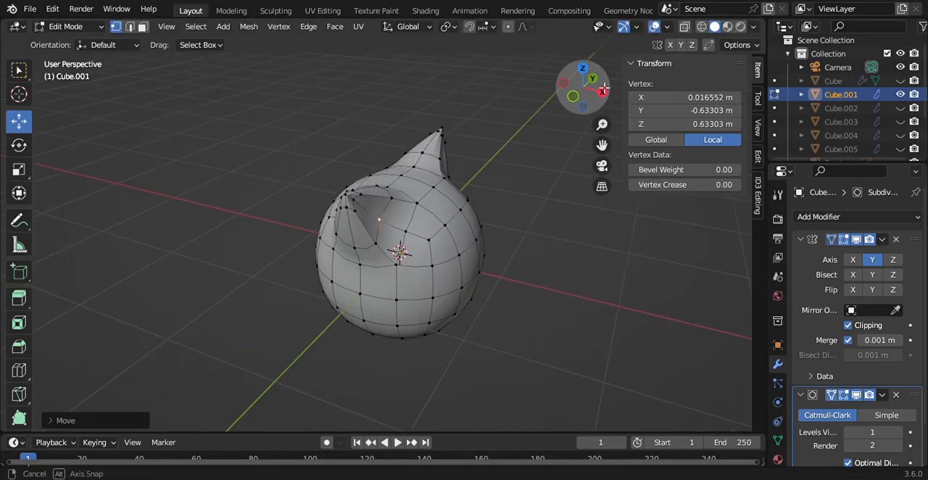
Step: Push the vertex at the ear's front base, just below the centre one, backward along X to about 0.044 m
{"action": "left_click", "coordinate": [410, 235]}
{"action": "left_click_drag", "start_coordinate": [454, 246], "coordinate": [423, 241]}
{"action": "left_click_drag", "start_coordinate": [586, 78], "coordinate": [458, 150]}
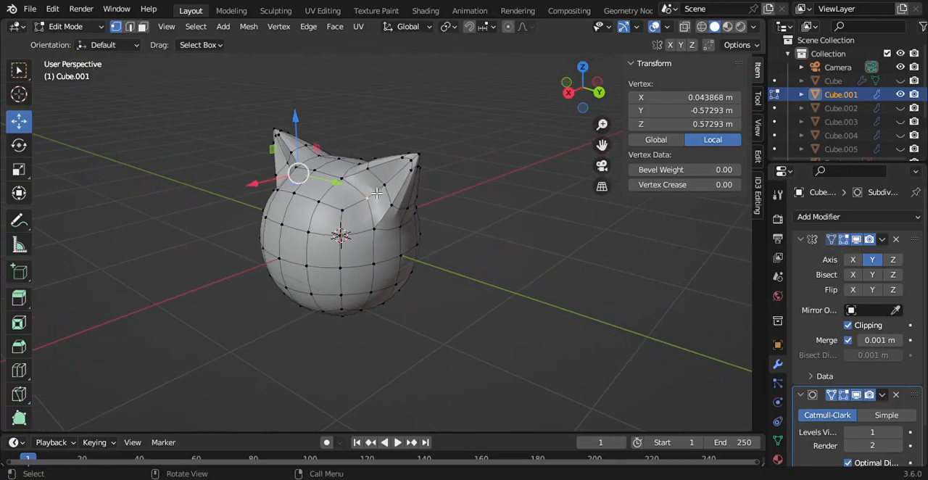
Step: Move the ear's front centre vertex further inward along X to hollow the ear, and clear the selection
{"action": "left_click", "coordinate": [404, 184]}
{"action": "left_click", "coordinate": [392, 190]}
{"action": "key", "text": "g"}
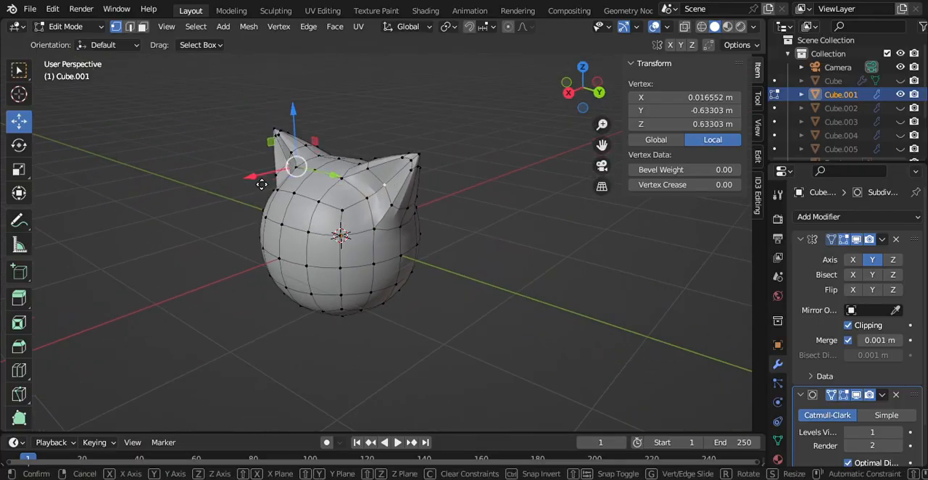
{"action": "key", "text": "x"}
{"action": "left_click", "coordinate": [271, 182]}
{"action": "left_click", "coordinate": [512, 121]}
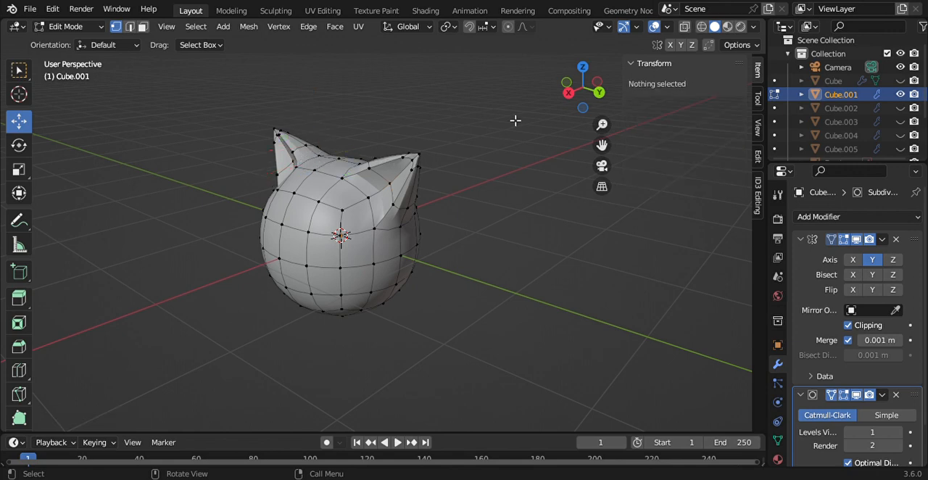
Step: Delete the vertices of the head's vertical centre column on both the front and the back
{"action": "left_click", "coordinate": [568, 93]}
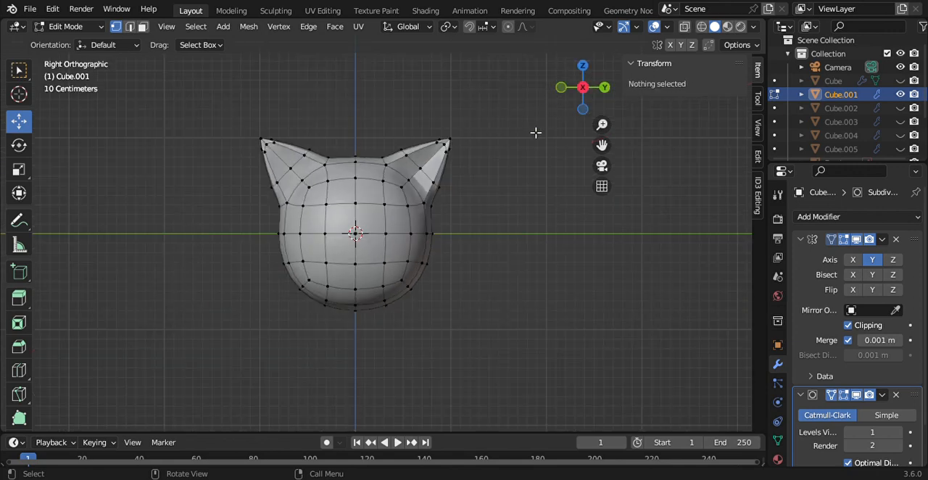
{"action": "left_click_drag", "start_coordinate": [347, 145], "coordinate": [383, 360]}
{"action": "key", "text": "x"}
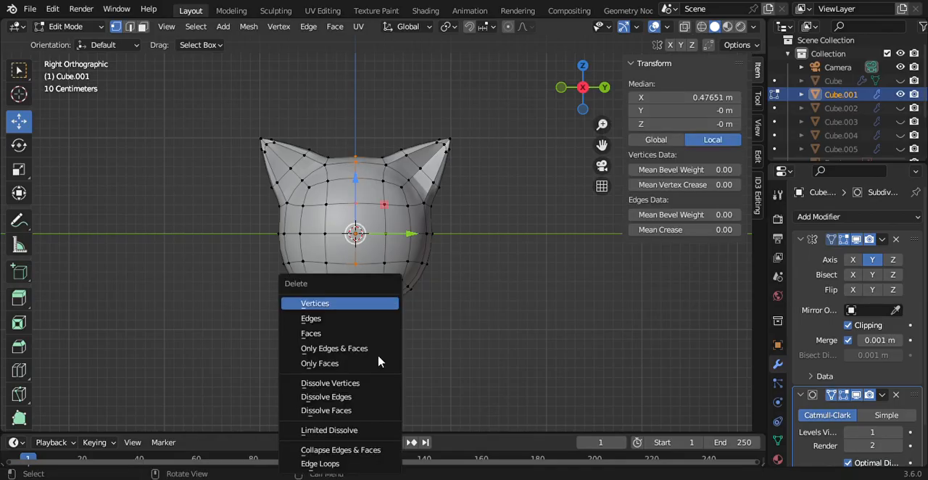
{"action": "left_click", "coordinate": [352, 305]}
{"action": "left_click_drag", "start_coordinate": [344, 150], "coordinate": [377, 397]}
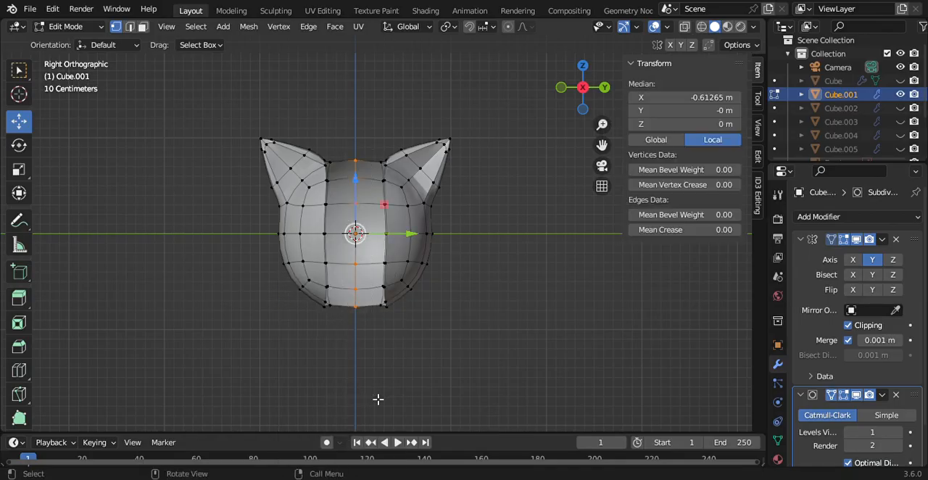
{"action": "key", "text": "x"}
{"action": "left_click", "coordinate": [374, 304]}
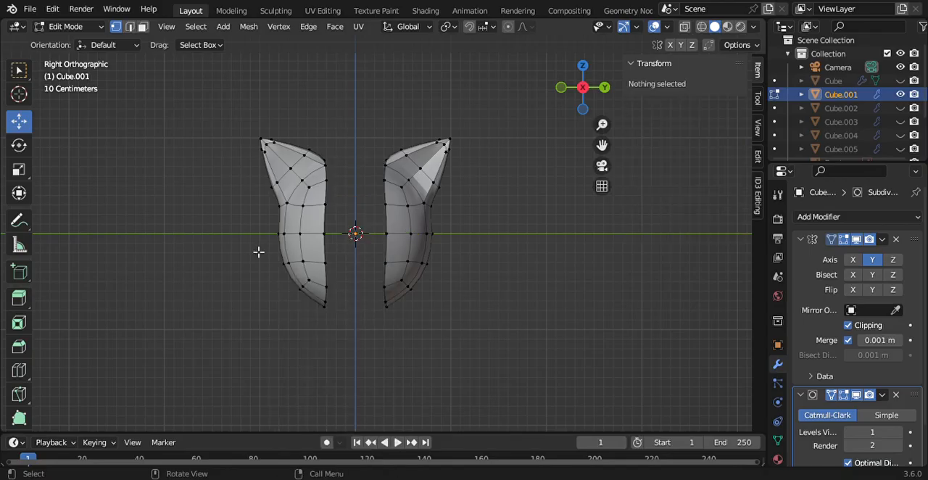
Step: Delete all front and back head vertices at and below the horizontal midline
{"action": "left_click_drag", "start_coordinate": [242, 228], "coordinate": [476, 367]}
{"action": "key", "text": "x"}
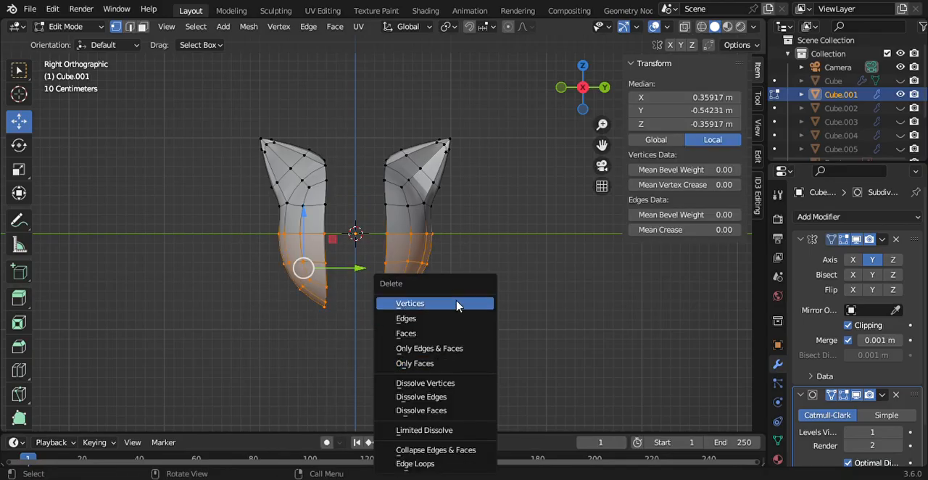
{"action": "left_click", "coordinate": [447, 303]}
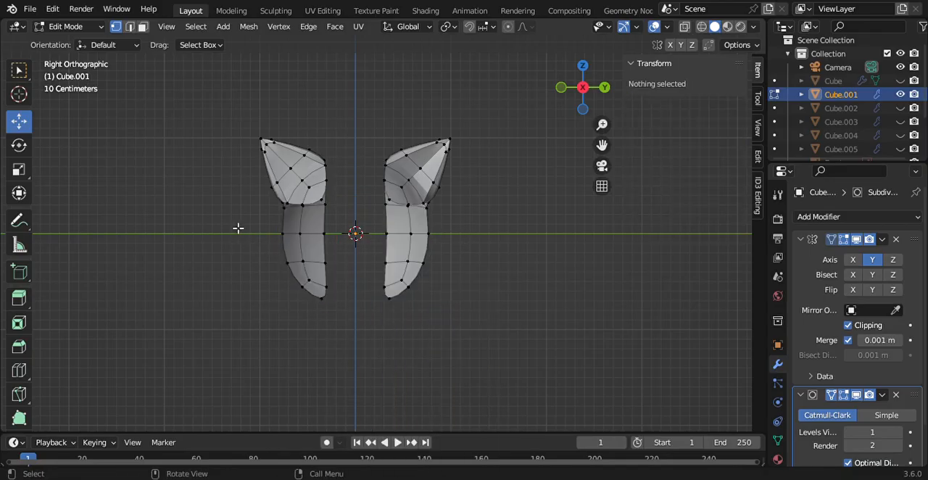
{"action": "left_click_drag", "start_coordinate": [239, 226], "coordinate": [457, 365]}
{"action": "key", "text": "x"}
{"action": "left_click", "coordinate": [434, 283]}
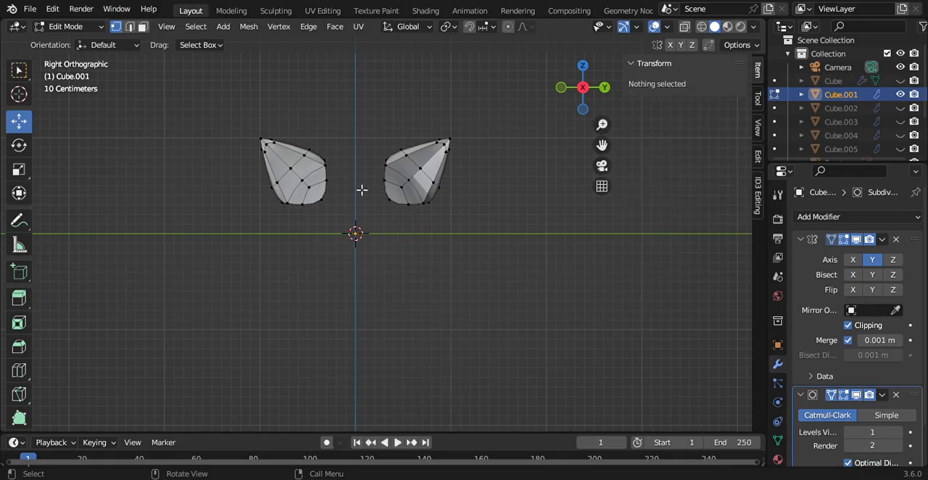
Step: Delete the leftover head vertices around the inner lower corner beneath the ear, one at a time
{"action": "left_click", "coordinate": [327, 203]}
{"action": "key", "text": "x"}
{"action": "left_click", "coordinate": [324, 204]}
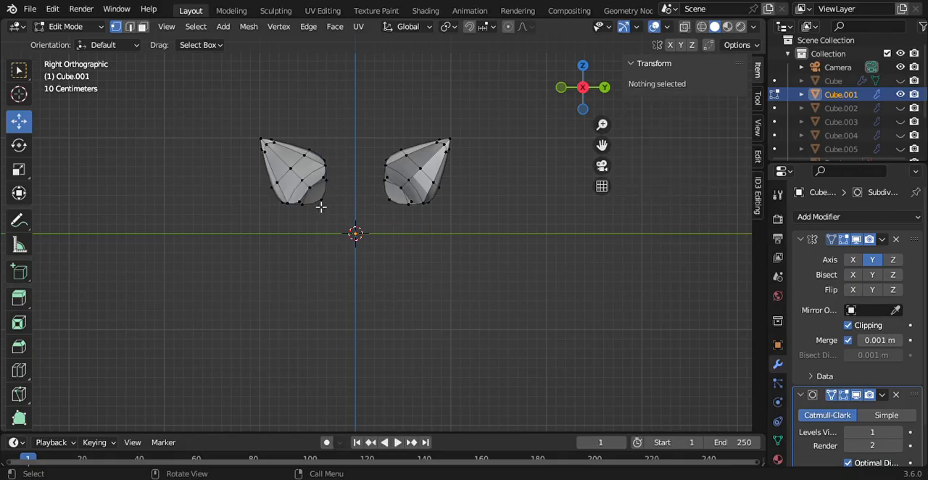
{"action": "left_click", "coordinate": [300, 204]}
{"action": "key", "text": "x"}
{"action": "left_click", "coordinate": [305, 205]}
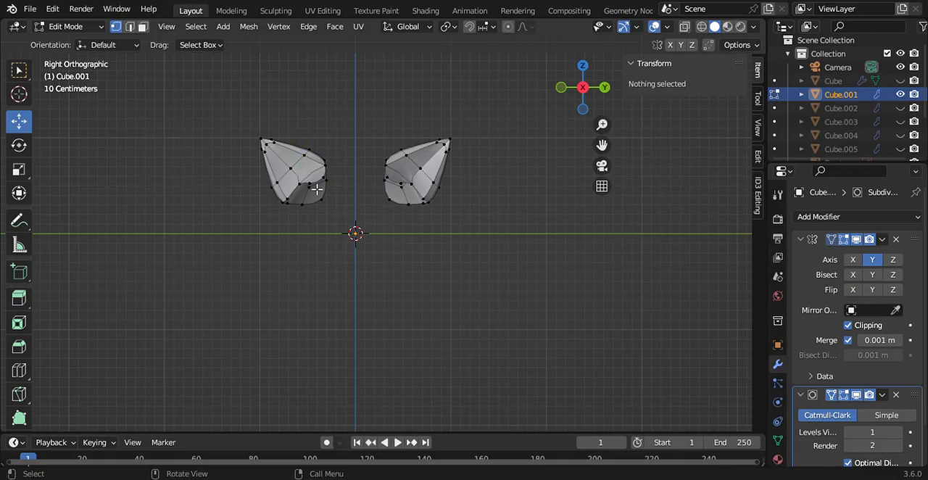
{"action": "left_click", "coordinate": [316, 189]}
{"action": "key", "text": "x"}
{"action": "left_click", "coordinate": [317, 187]}
{"action": "left_click", "coordinate": [327, 181]}
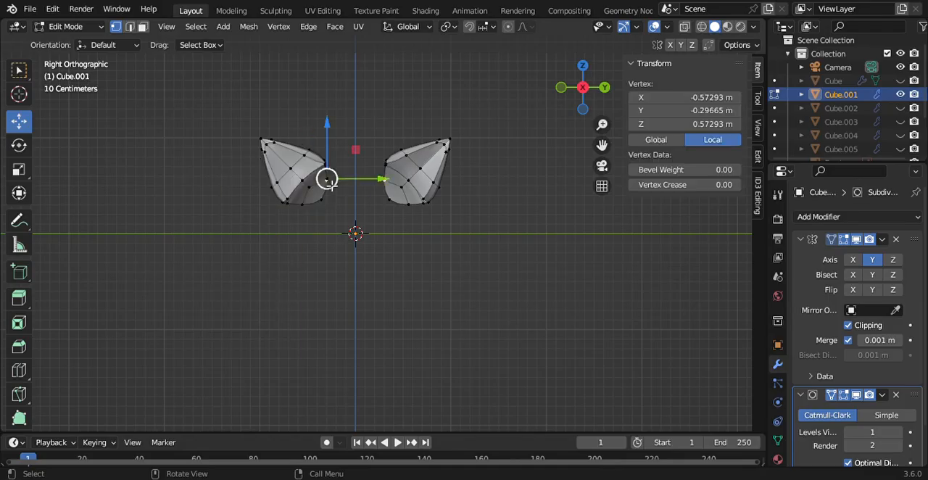
{"action": "key", "text": "x"}
{"action": "left_click", "coordinate": [328, 181]}
Step: Delete the last head vertices under the ear's base, keeping only the mirrored ear shells
{"action": "left_click_drag", "start_coordinate": [295, 197], "coordinate": [331, 228]}
{"action": "key", "text": "x"}
{"action": "left_click", "coordinate": [332, 228]}
{"action": "left_click", "coordinate": [327, 179]}
{"action": "key", "text": "x"}
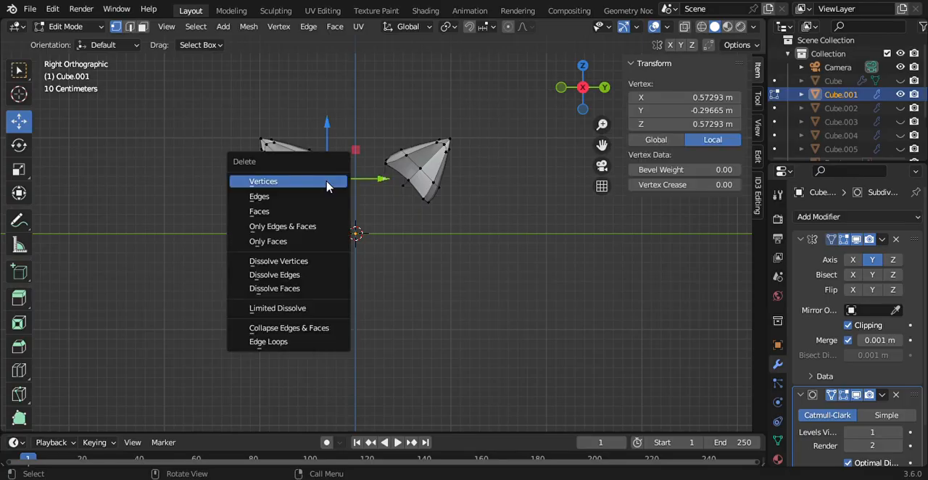
{"action": "left_click", "coordinate": [331, 184]}
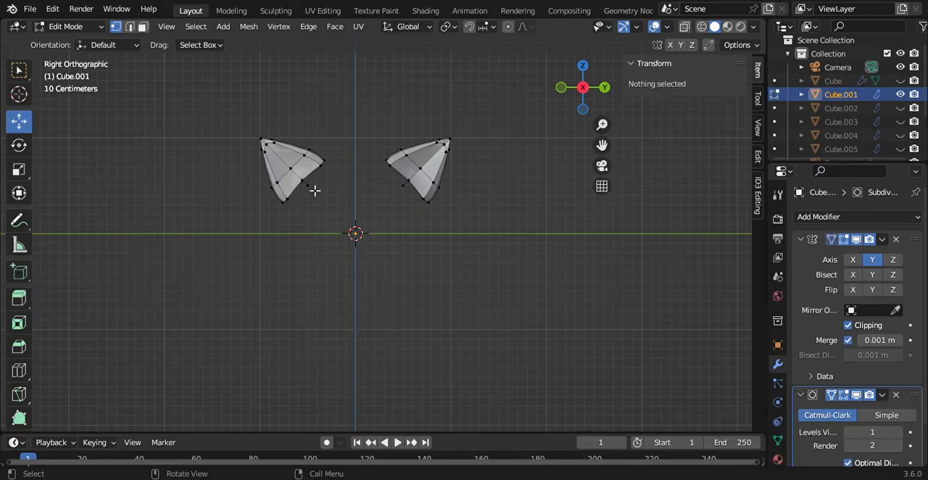
{"action": "left_click", "coordinate": [315, 190]}
{"action": "key", "text": "x"}
{"action": "left_click", "coordinate": [315, 190]}
Step: Show the reference image Empty in the front-facing Right view and unhide the head mesh Cube
{"action": "left_click_drag", "start_coordinate": [574, 103], "coordinate": [632, 119]}
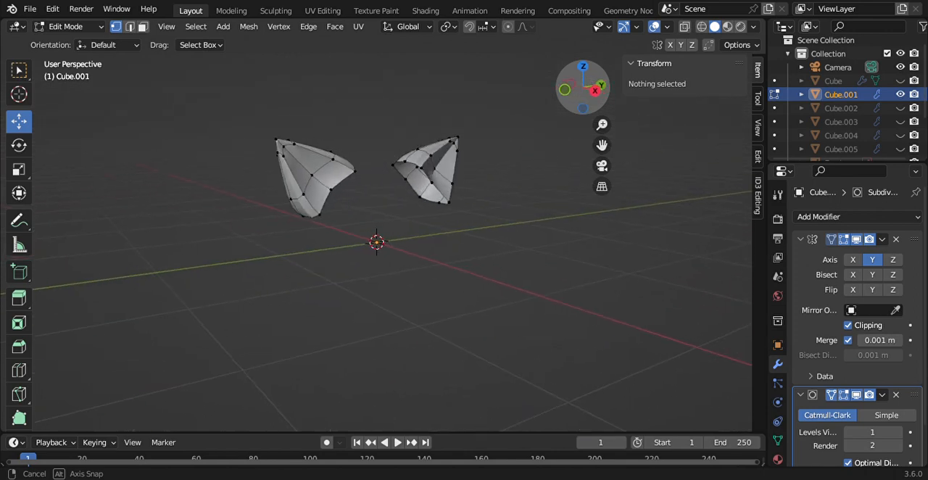
{"action": "left_click", "coordinate": [595, 90]}
{"action": "scroll", "coordinate": [856, 116], "scroll_direction": "down", "scroll_amount": 2}
{"action": "left_click", "coordinate": [900, 121]}
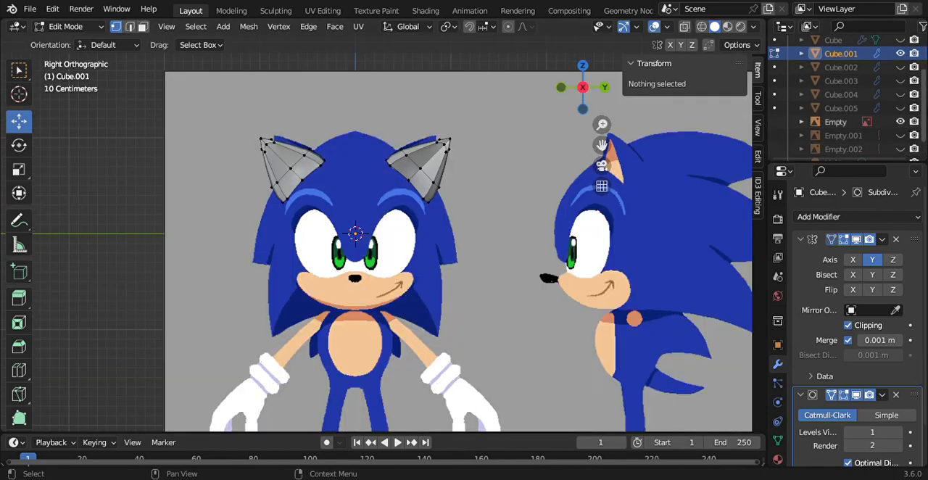
{"action": "scroll", "coordinate": [925, 72], "scroll_direction": "up", "scroll_amount": 2}
{"action": "left_click", "coordinate": [900, 84]}
Step: Lower the ear's bottom base vertex onto the head to Z about 0.12 m and hide the reference image Empty
{"action": "left_click_drag", "start_coordinate": [586, 90], "coordinate": [576, 106]}
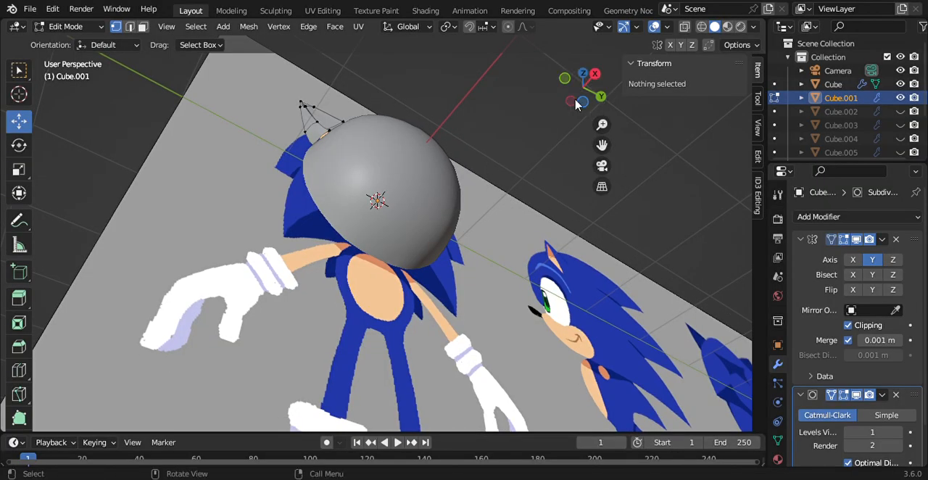
{"action": "left_click", "coordinate": [333, 129]}
{"action": "left_click_drag", "start_coordinate": [342, 96], "coordinate": [347, 117]}
{"action": "left_click_drag", "start_coordinate": [575, 94], "coordinate": [546, 153]}
{"action": "left_click", "coordinate": [589, 92]}
{"action": "scroll", "coordinate": [892, 116], "scroll_direction": "down", "scroll_amount": 4}
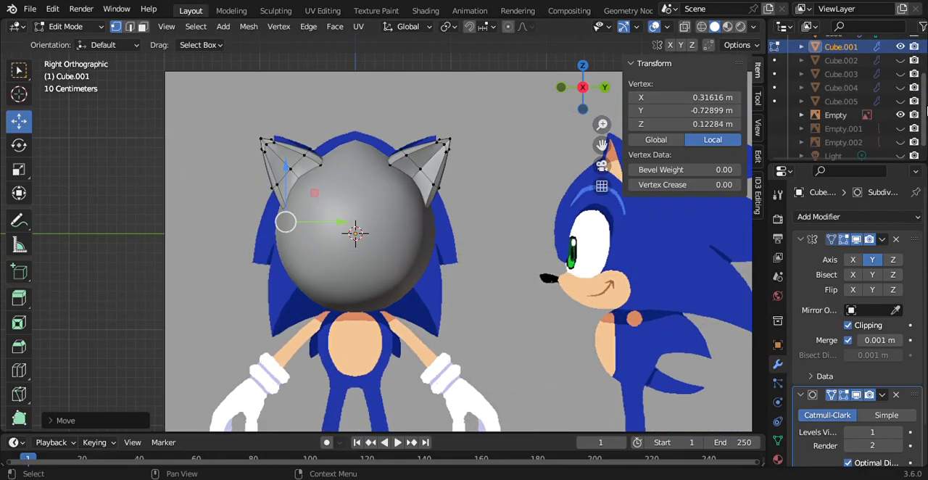
{"action": "left_click", "coordinate": [900, 116]}
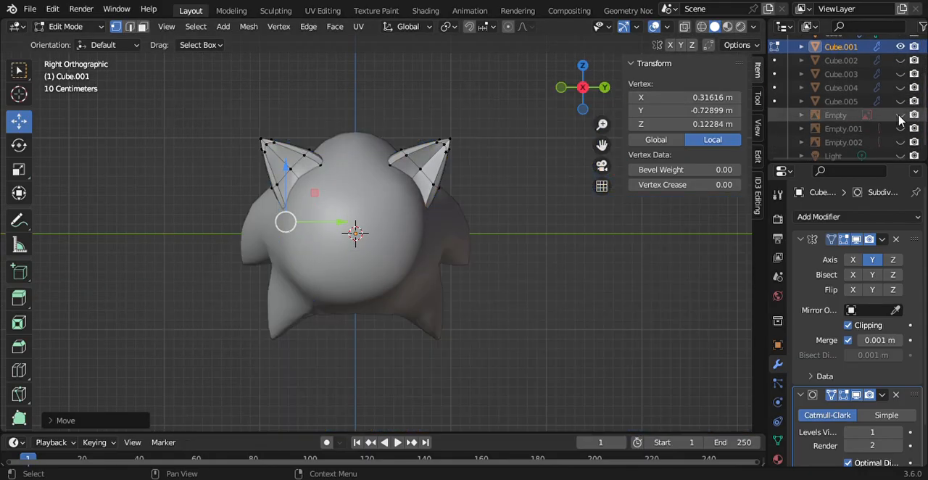
Step: Select the ear's faces along the outer lower side and back, following the edge up to the tip
{"action": "left_click", "coordinate": [140, 27]}
{"action": "left_click_drag", "start_coordinate": [584, 89], "coordinate": [394, 218]}
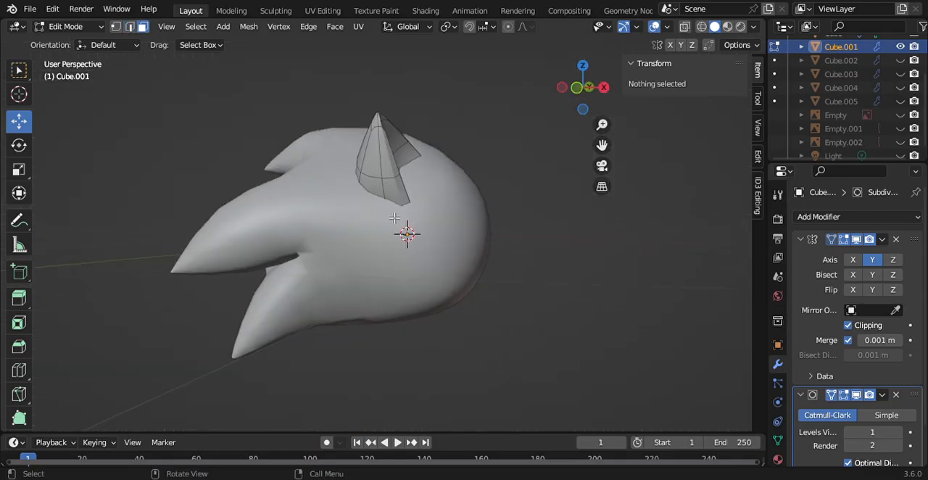
{"action": "left_click", "coordinate": [399, 203]}
{"action": "left_click", "coordinate": [368, 185], "text": "ctrl"}
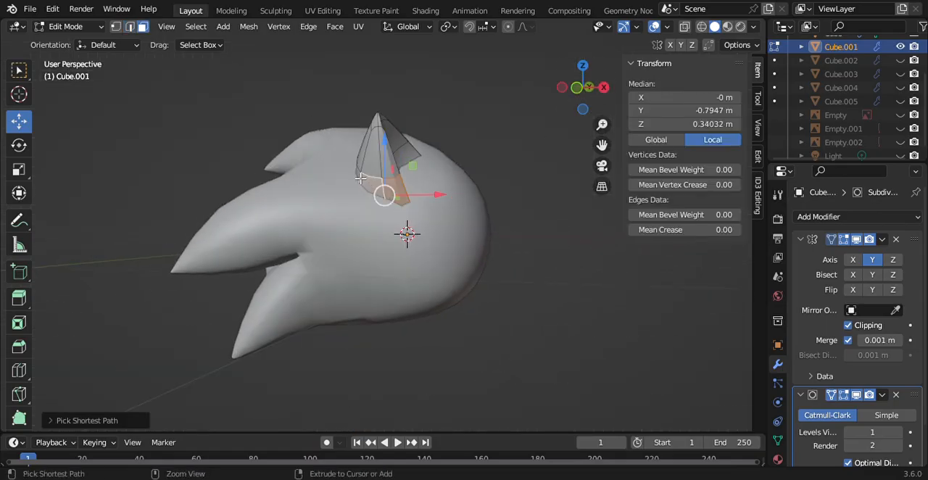
{"action": "left_click", "coordinate": [361, 178], "text": "ctrl"}
{"action": "left_click", "coordinate": [368, 151], "text": "ctrl"}
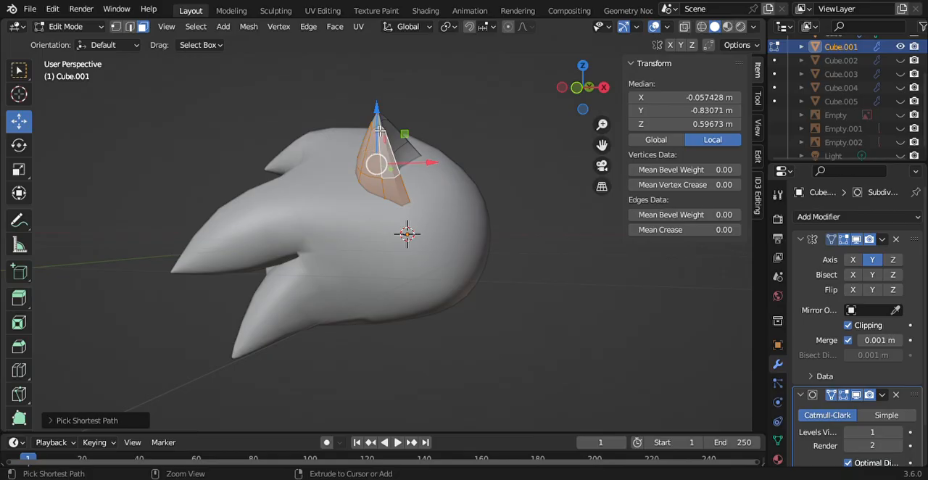
{"action": "left_click", "coordinate": [382, 128], "text": "ctrl"}
Step: Extend the selection over the ear's upper and rear faces so its whole outer shell is selected
{"action": "left_click_drag", "start_coordinate": [572, 110], "coordinate": [331, 250]}
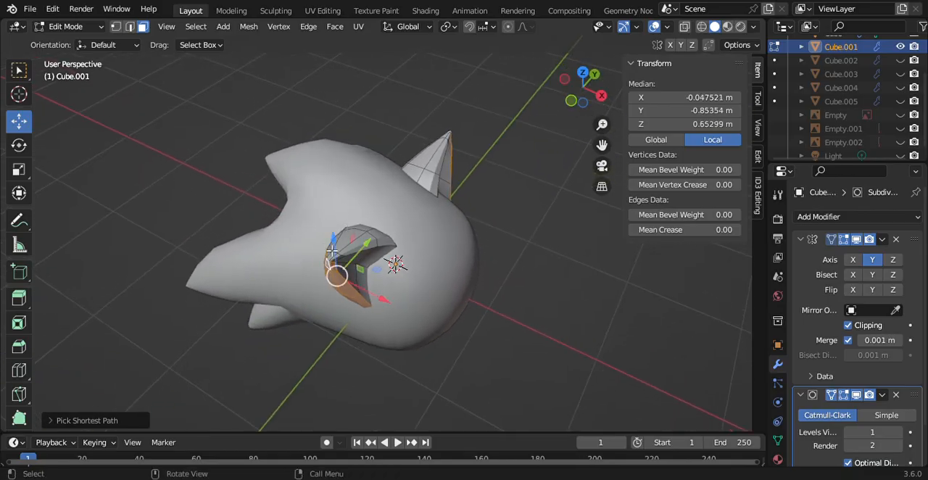
{"action": "left_click", "coordinate": [386, 242], "text": "ctrl"}
{"action": "left_click", "coordinate": [358, 240], "text": "ctrl"}
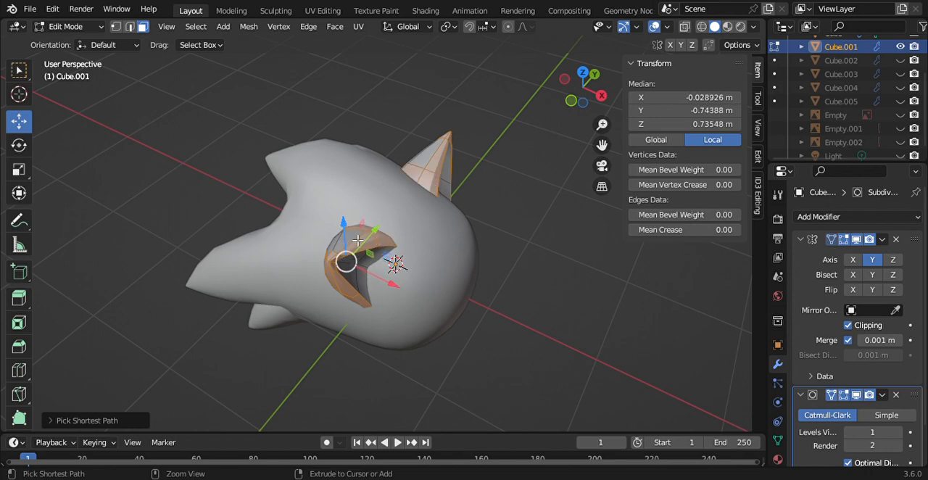
{"action": "key", "text": "ctrl+z"}
{"action": "left_click", "coordinate": [339, 243], "text": "ctrl"}
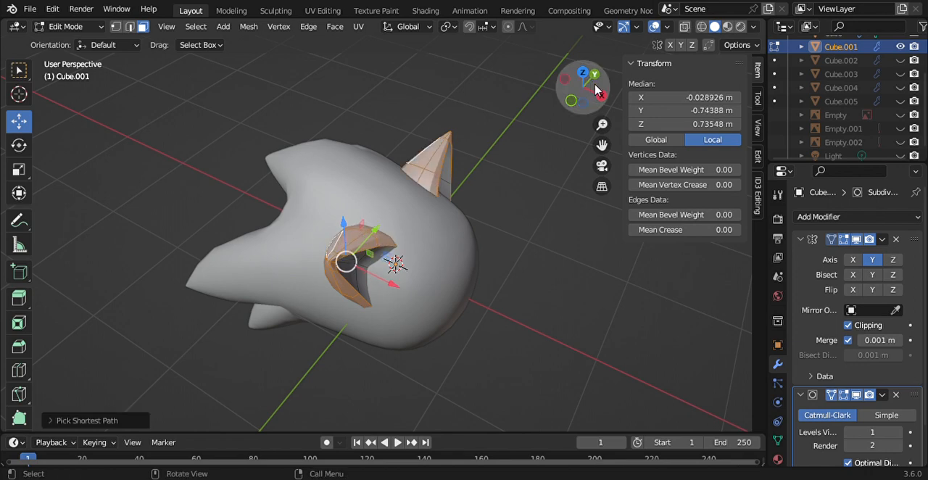
{"action": "left_click_drag", "start_coordinate": [597, 91], "coordinate": [675, 67]}
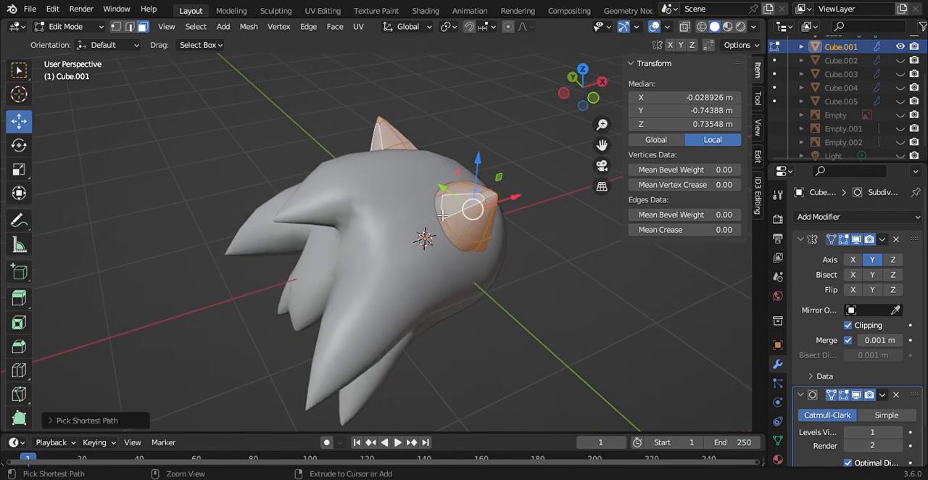
{"action": "left_click", "coordinate": [601, 82]}
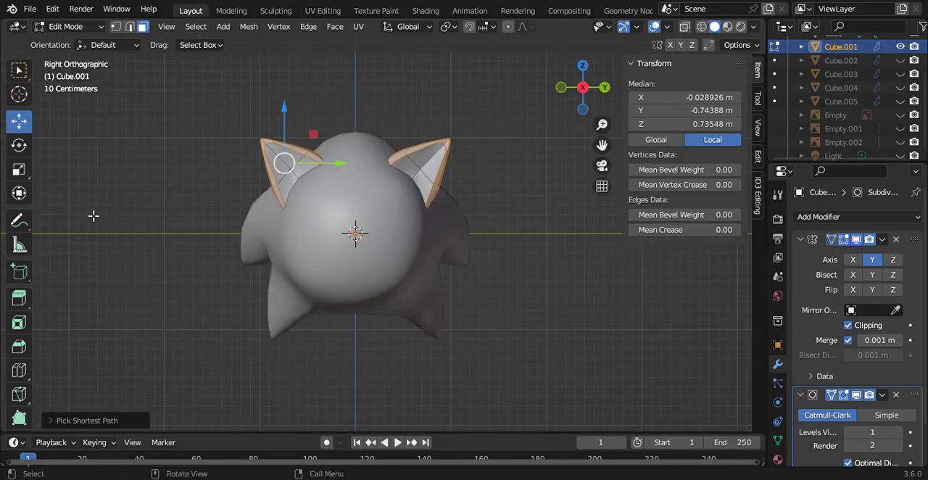
Step: Extrude the selected outer shell faces slightly outward to thicken the ear
{"action": "left_click", "coordinate": [23, 303]}
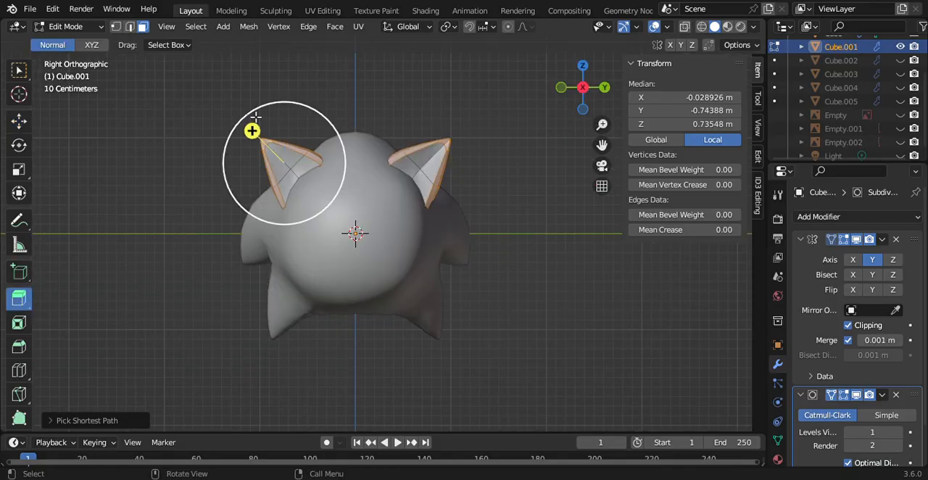
{"action": "left_click_drag", "start_coordinate": [252, 130], "coordinate": [256, 125]}
{"action": "left_click_drag", "start_coordinate": [568, 77], "coordinate": [534, 74]}
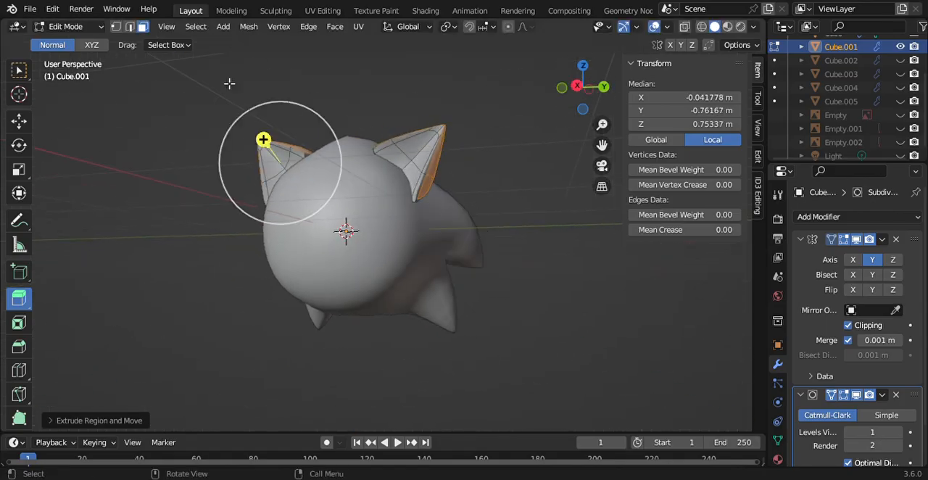
Step: Return to Object Mode, shade the ears smooth, and check them from the front and side
{"action": "left_click", "coordinate": [57, 29]}
{"action": "left_click", "coordinate": [73, 39]}
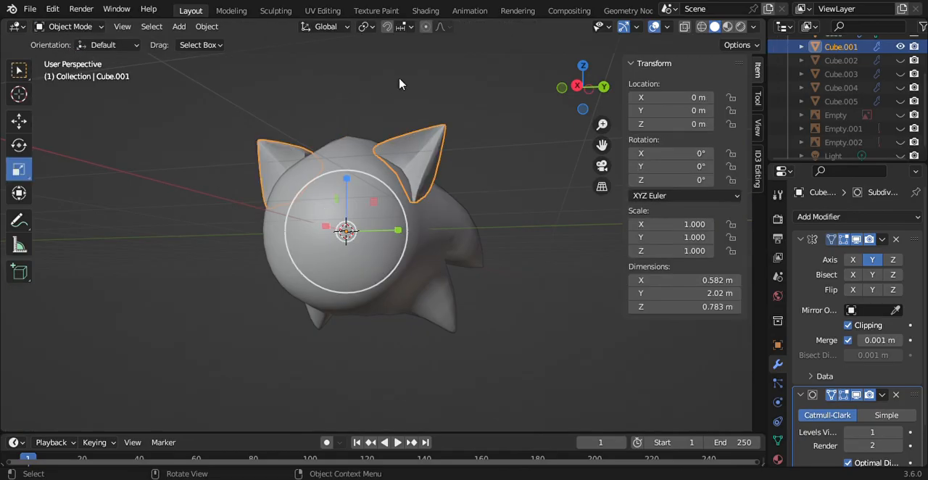
{"action": "left_click", "coordinate": [578, 87]}
{"action": "right_click", "coordinate": [441, 192]}
{"action": "left_click", "coordinate": [434, 189]}
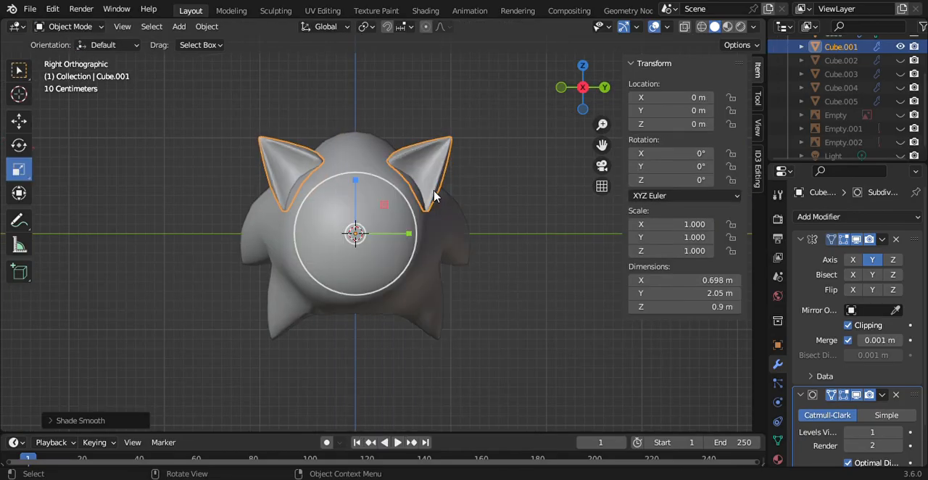
{"action": "mouse_move", "coordinate": [587, 92]}
{"action": "left_mouse_down"}
{"action": "mouse_move", "coordinate": [540, 100]}
{"action": "mouse_move", "coordinate": [603, 92]}
{"action": "mouse_move", "coordinate": [594, 89]}
{"action": "left_mouse_up"}
{"action": "left_click", "coordinate": [593, 87]}
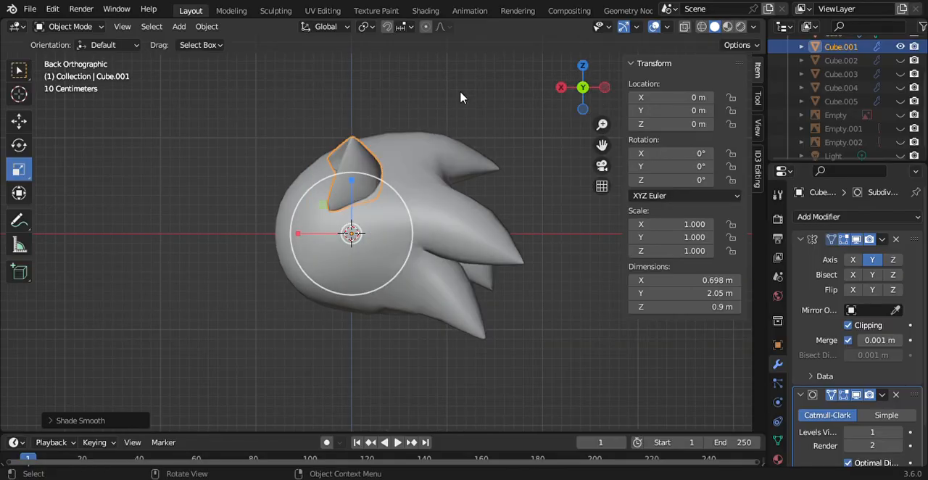
Step: Show the side reference Empty.001 and move the ear's lower front tip faces back to a median X of about -0.056 m
{"action": "left_click", "coordinate": [901, 128]}
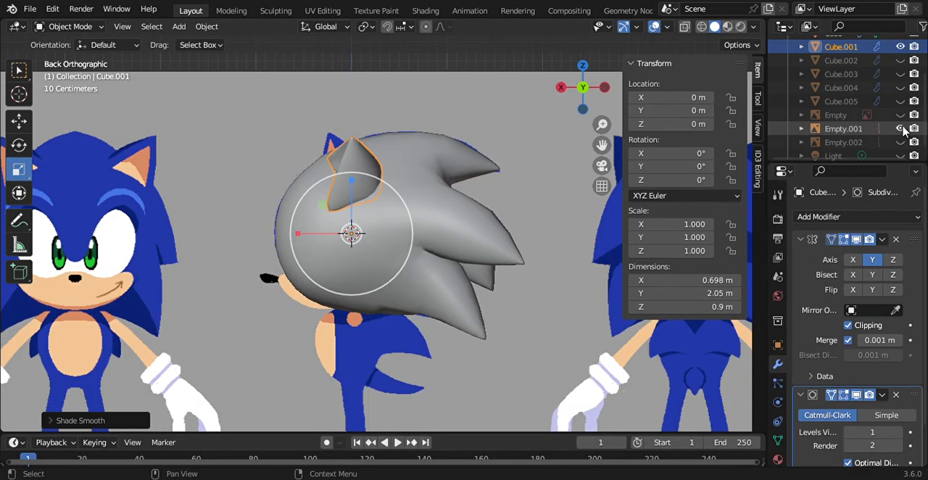
{"action": "left_click", "coordinate": [67, 27]}
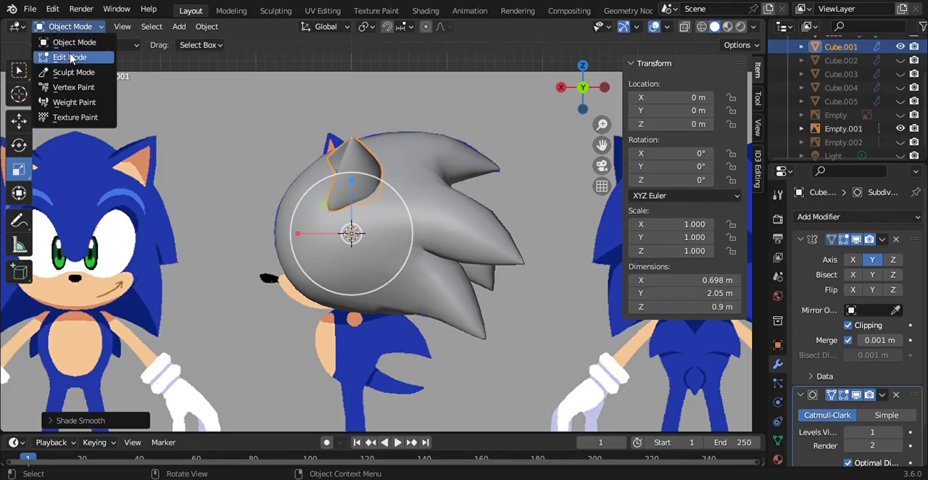
{"action": "left_click", "coordinate": [69, 54]}
{"action": "left_click_drag", "start_coordinate": [252, 207], "coordinate": [282, 217]}
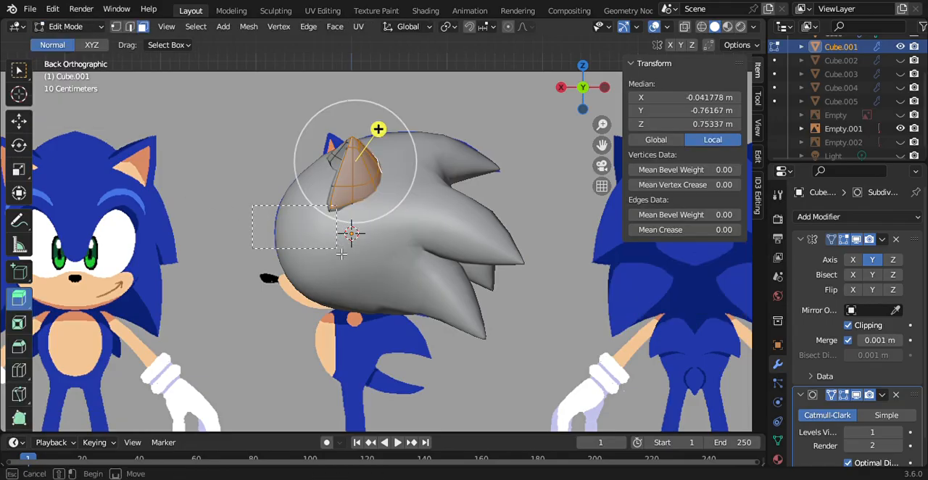
{"action": "left_click_drag", "start_coordinate": [342, 253], "coordinate": [338, 249]}
{"action": "left_click", "coordinate": [19, 121]}
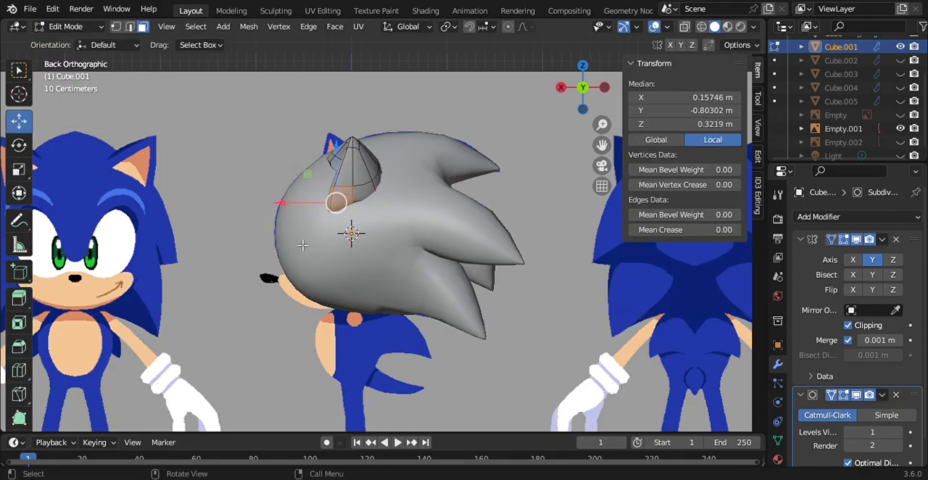
{"action": "left_click_drag", "start_coordinate": [288, 211], "coordinate": [312, 213]}
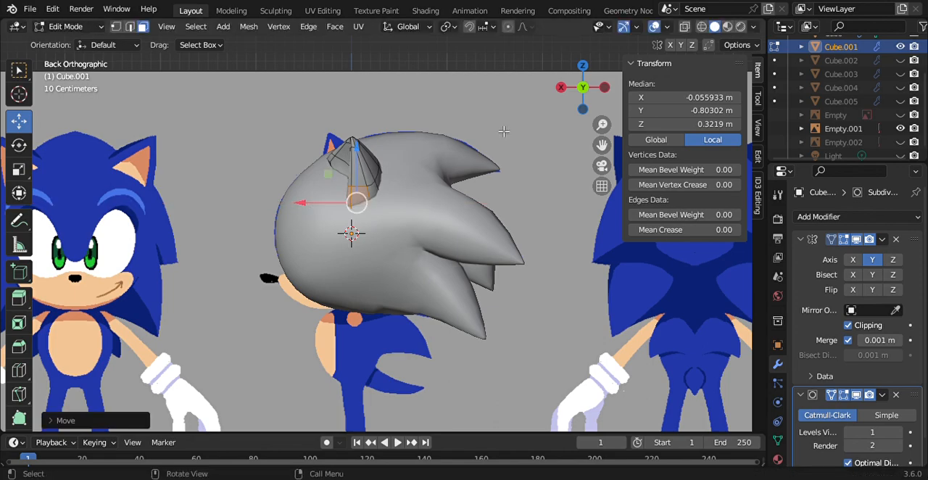
Step: Leave Edit Mode in the front-facing Right view and reapply Shade Smooth to the ears
{"action": "mouse_move", "coordinate": [574, 96]}
{"action": "left_mouse_down"}
{"action": "mouse_move", "coordinate": [696, 114]}
{"action": "mouse_move", "coordinate": [656, 154]}
{"action": "mouse_move", "coordinate": [600, 132]}
{"action": "mouse_move", "coordinate": [589, 108]}
{"action": "mouse_move", "coordinate": [695, 103]}
{"action": "mouse_move", "coordinate": [580, 96]}
{"action": "left_mouse_up"}
{"action": "left_click", "coordinate": [592, 93]}
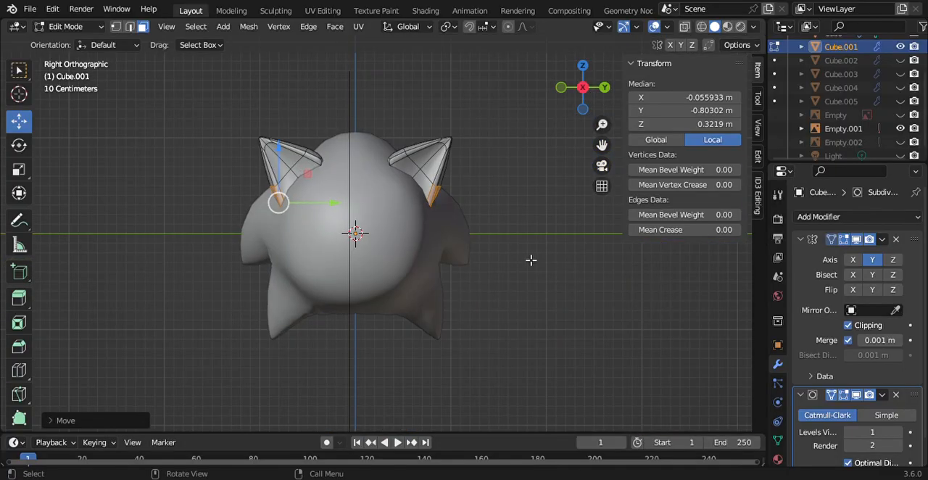
{"action": "left_click", "coordinate": [260, 115]}
{"action": "left_click", "coordinate": [69, 26]}
{"action": "left_click", "coordinate": [71, 39]}
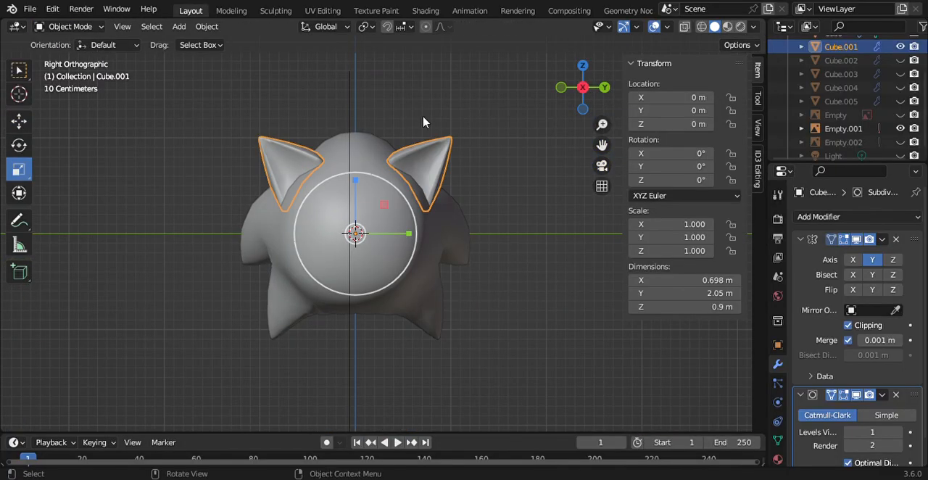
{"action": "left_click", "coordinate": [457, 160]}
{"action": "left_click", "coordinate": [439, 166]}
{"action": "right_click", "coordinate": [441, 163]}
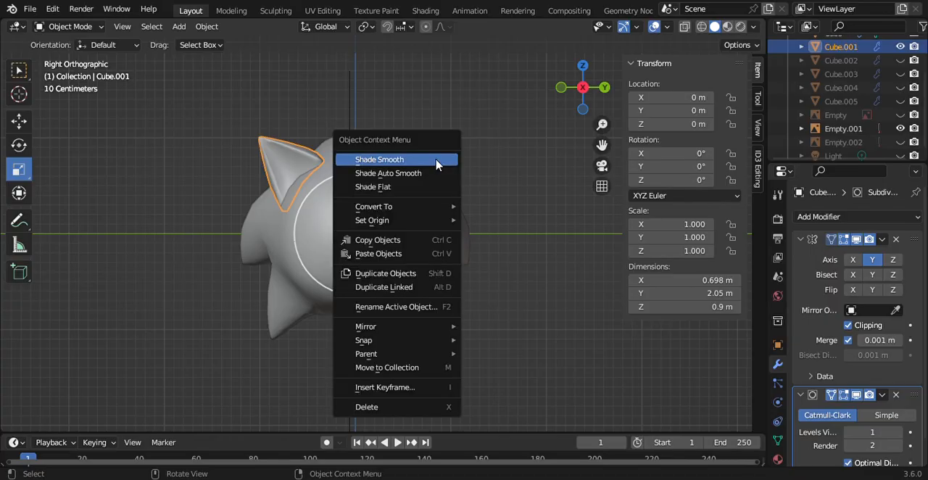
{"action": "left_click", "coordinate": [441, 161]}
Step: Move the ears object forward along X to about 0.1 m to match the side reference
{"action": "left_click_drag", "start_coordinate": [578, 116], "coordinate": [598, 93]}
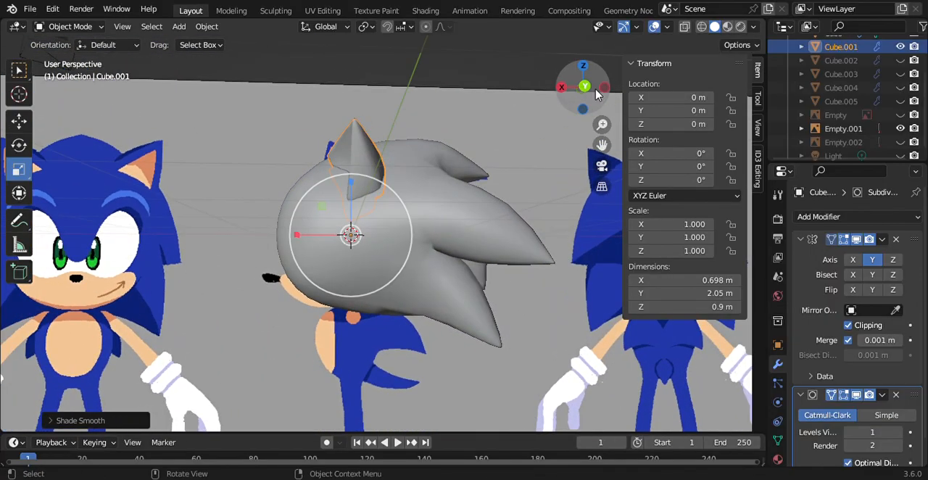
{"action": "left_click", "coordinate": [585, 87]}
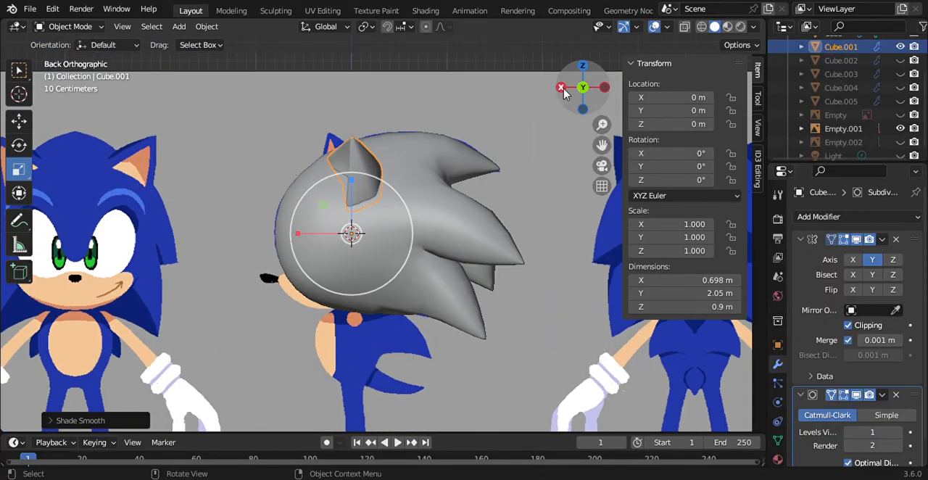
{"action": "left_click", "coordinate": [18, 122]}
{"action": "left_click_drag", "start_coordinate": [310, 231], "coordinate": [283, 240]}
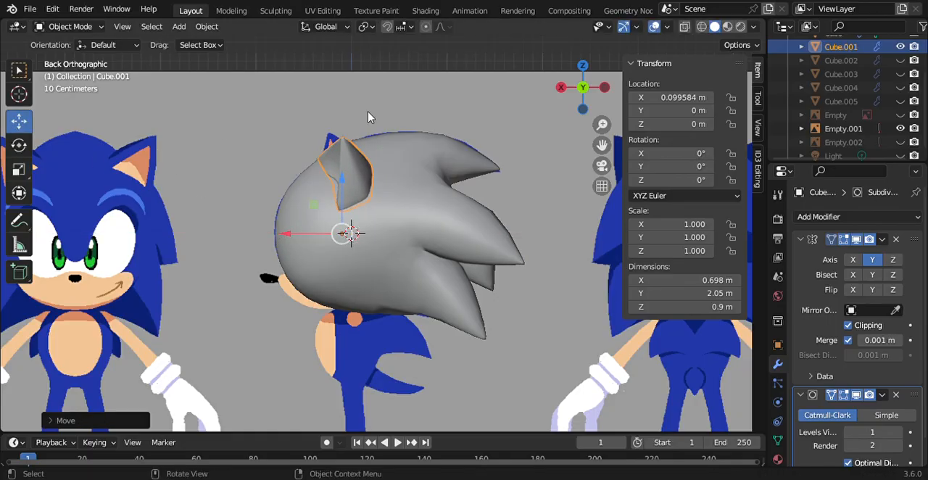
Step: Show the reference image Empty in the front-facing Right view and try shifting the ears object along Y
{"action": "left_click_drag", "start_coordinate": [560, 88], "coordinate": [661, 83]}
{"action": "left_click", "coordinate": [583, 87]}
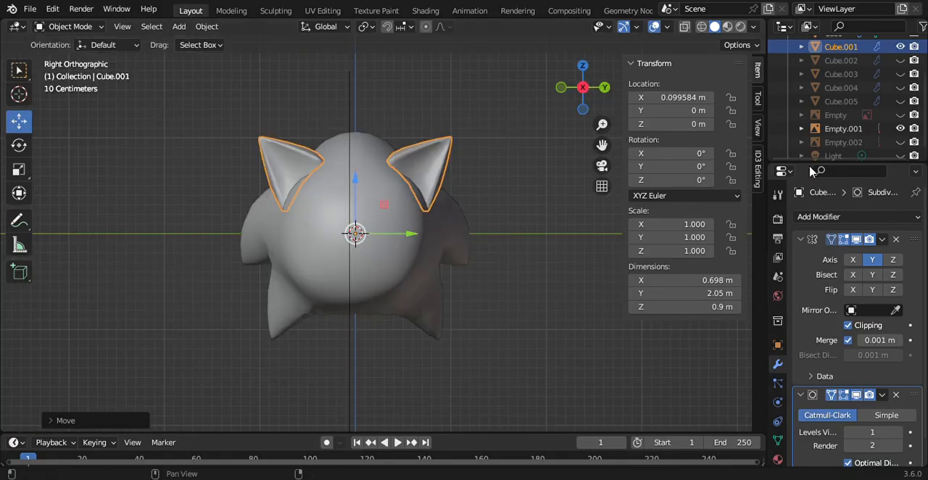
{"action": "left_click", "coordinate": [901, 114]}
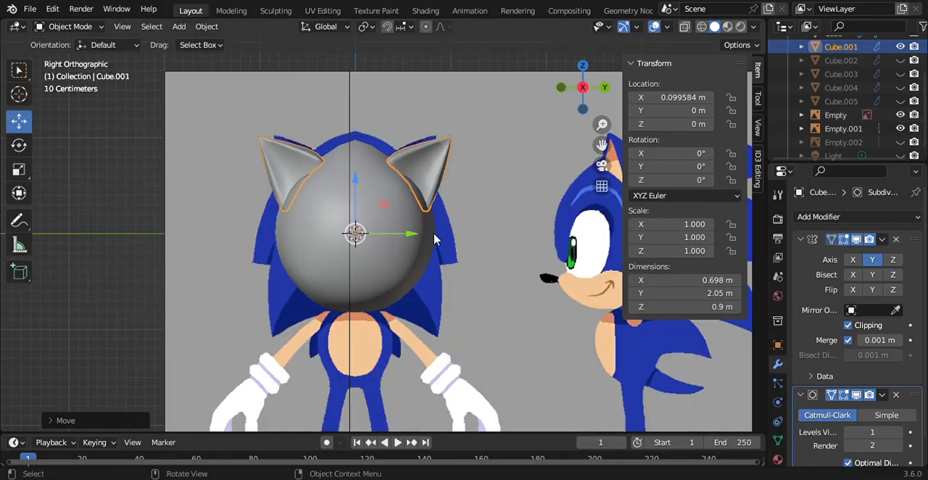
{"action": "left_click_drag", "start_coordinate": [412, 239], "coordinate": [403, 238]}
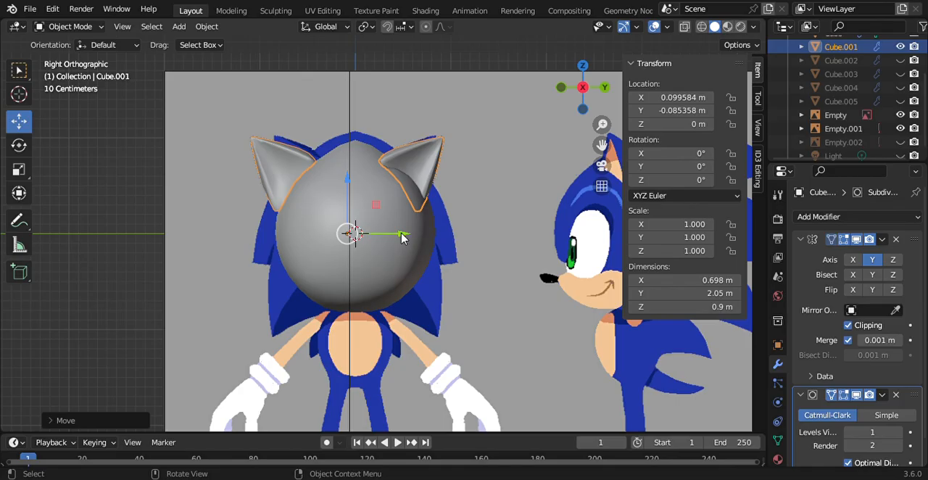
{"action": "key", "text": "ctrl+z"}
Step: Select the whole linked ear mesh in Edit Mode and move it inward to a median Y of about -0.58 m
{"action": "left_click", "coordinate": [92, 29]}
{"action": "left_click", "coordinate": [91, 60]}
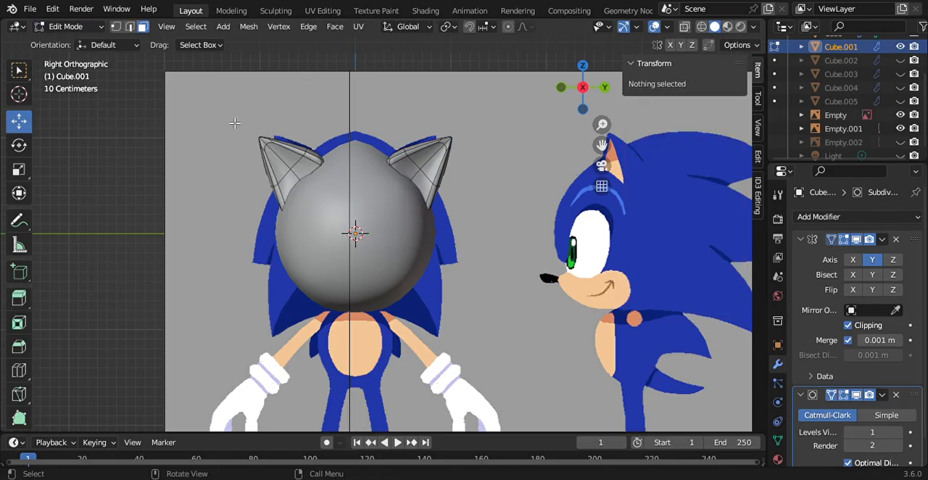
{"action": "left_click", "coordinate": [274, 155]}
{"action": "key", "text": "ctrl+l"}
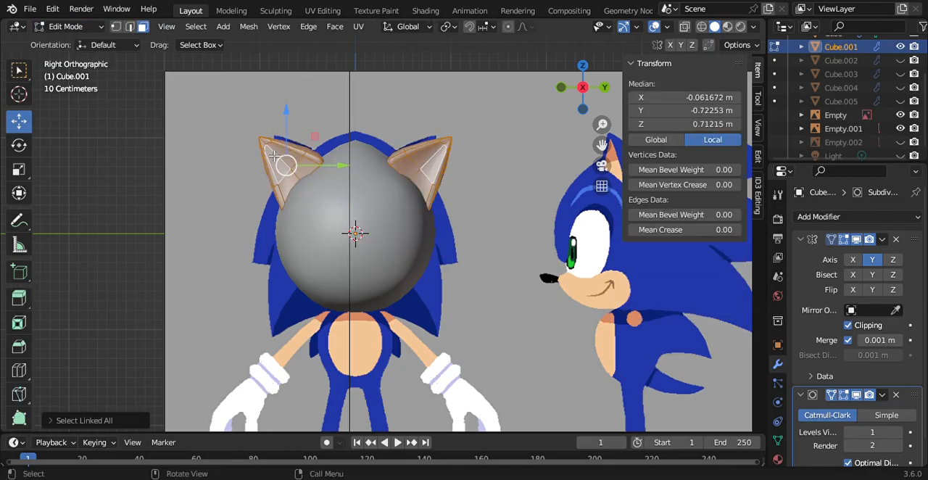
{"action": "left_click_drag", "start_coordinate": [344, 168], "coordinate": [361, 174]}
Step: Rotate the ear slightly more upright, shift it outward to a median Y of about -0.637 m, and return to Object Mode
{"action": "left_click", "coordinate": [19, 144]}
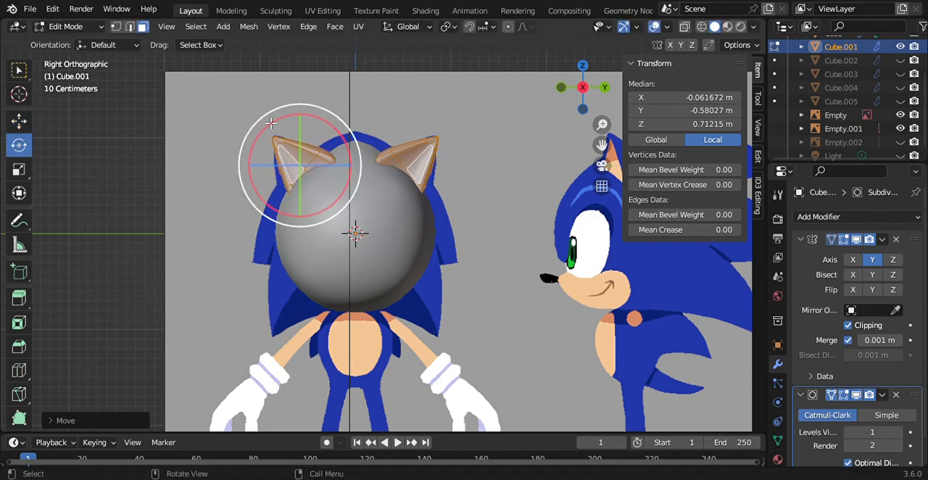
{"action": "mouse_move", "coordinate": [278, 130]}
{"action": "left_mouse_down"}
{"action": "mouse_move", "coordinate": [291, 125]}
{"action": "mouse_move", "coordinate": [283, 127]}
{"action": "left_mouse_up"}
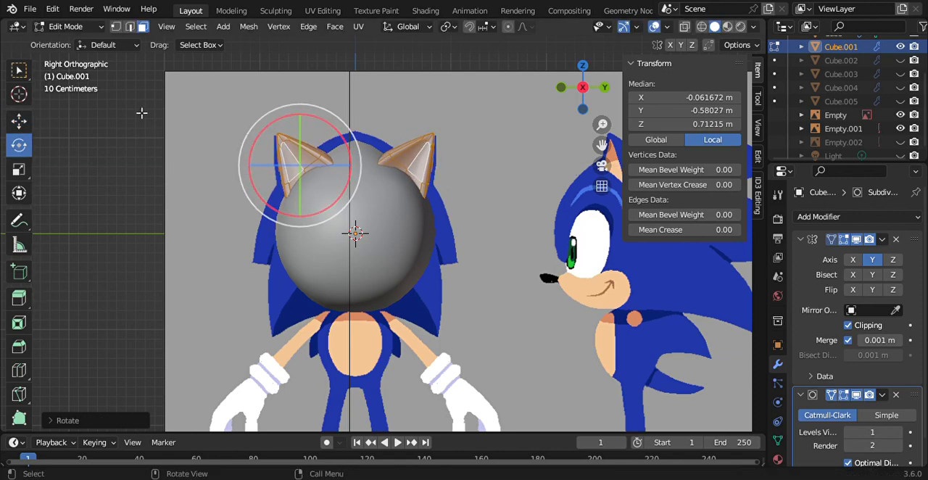
{"action": "left_click", "coordinate": [19, 123]}
{"action": "left_click_drag", "start_coordinate": [360, 174], "coordinate": [358, 183]}
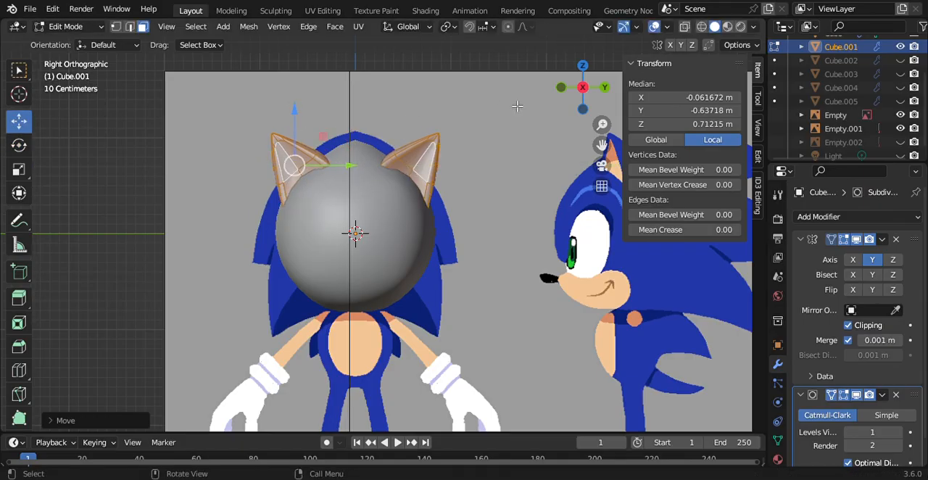
{"action": "mouse_move", "coordinate": [583, 90]}
{"action": "left_mouse_down"}
{"action": "mouse_move", "coordinate": [541, 97]}
{"action": "mouse_move", "coordinate": [573, 91]}
{"action": "left_mouse_up"}
{"action": "left_click", "coordinate": [573, 90]}
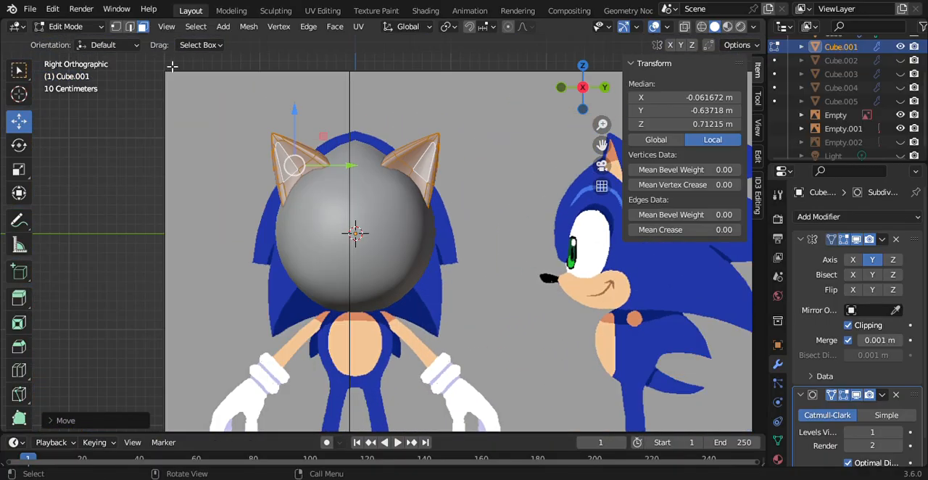
{"action": "left_click", "coordinate": [79, 29]}
{"action": "left_click", "coordinate": [72, 39]}
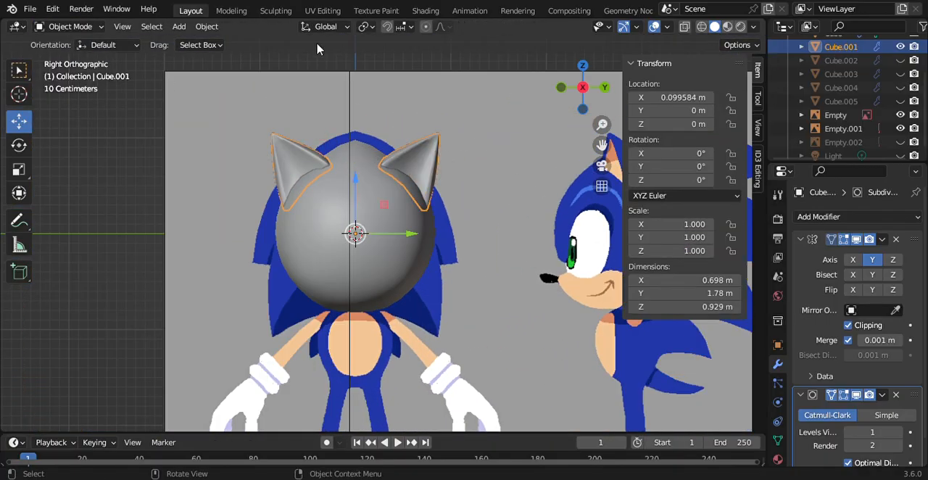
Step: Deselect everything, hide the reference images Empty and Empty.001, and check the ears' fit on the head
{"action": "key", "text": "alt+a"}
{"action": "left_click", "coordinate": [900, 116]}
{"action": "left_click", "coordinate": [900, 116]}
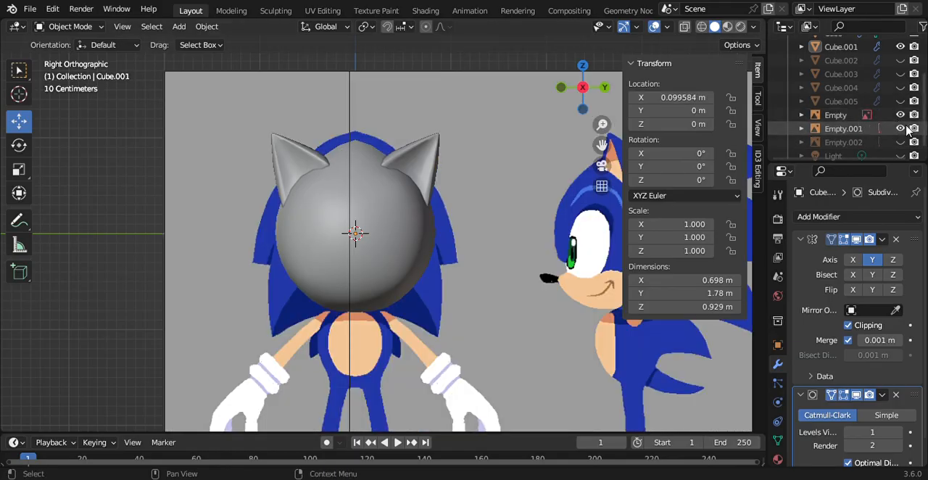
{"action": "left_click", "coordinate": [900, 129]}
{"action": "left_click", "coordinate": [900, 116]}
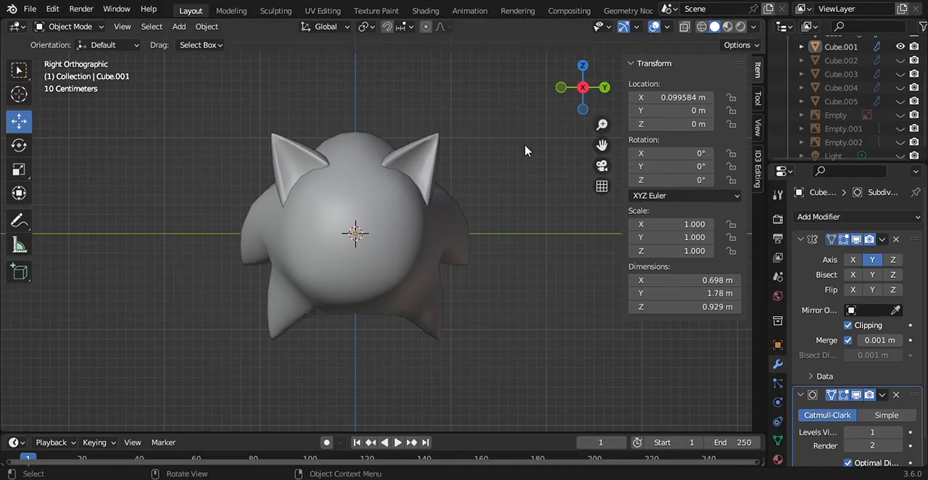
{"action": "left_click_drag", "start_coordinate": [589, 93], "coordinate": [562, 102]}
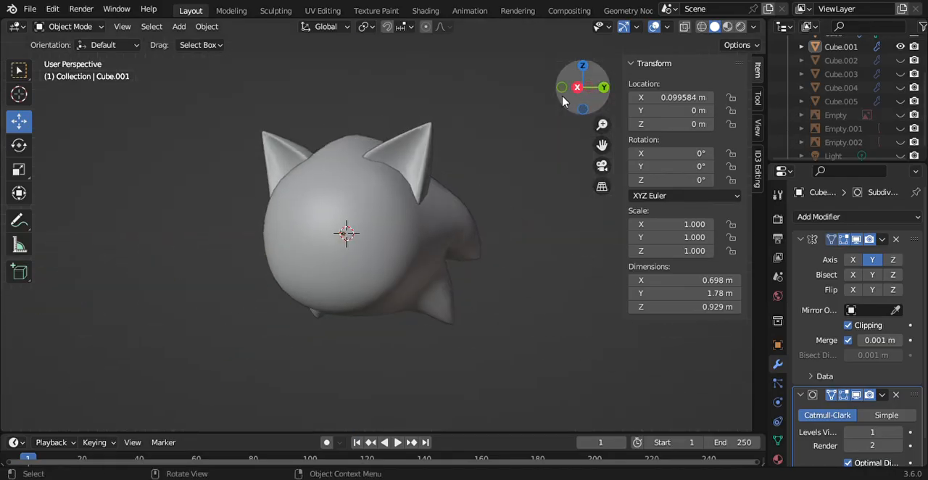
{"action": "left_click", "coordinate": [578, 88]}
Step: Open the head mesh Cube in Edit Mode with vertex selection and show the reference image Empty
{"action": "scroll", "coordinate": [851, 85], "scroll_direction": "up", "scroll_amount": 3}
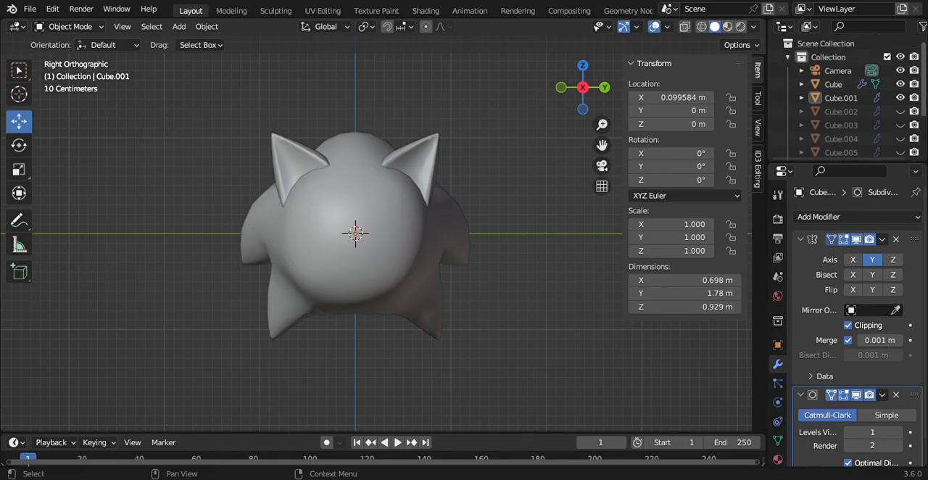
{"action": "left_click", "coordinate": [851, 85]}
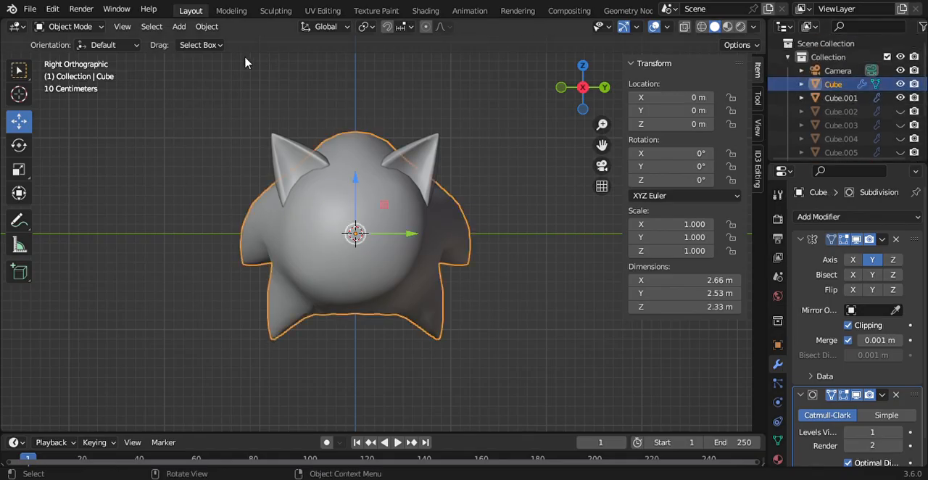
{"action": "left_click", "coordinate": [67, 26]}
{"action": "left_click", "coordinate": [66, 57]}
{"action": "scroll", "coordinate": [848, 109], "scroll_direction": "down", "scroll_amount": 4}
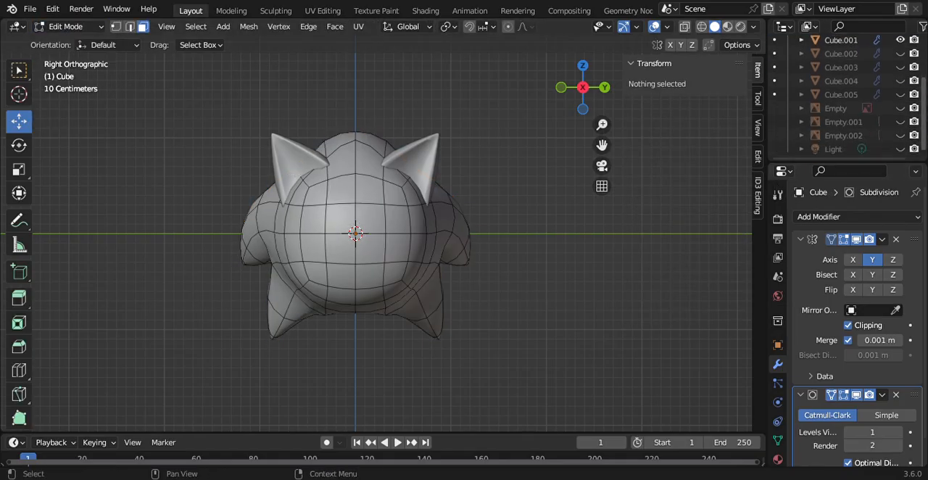
{"action": "left_click", "coordinate": [900, 106]}
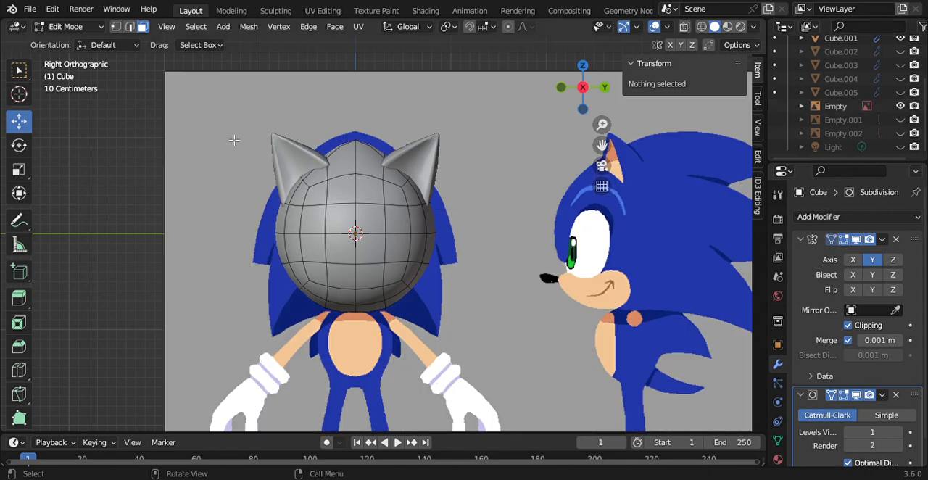
Step: Delete the head mesh's front vertices over the muzzle and eyes, including the mirrored vertex beside the centre at Z 0, to open the face
{"action": "left_click", "coordinate": [363, 274]}
{"action": "key", "text": "x"}
{"action": "left_click", "coordinate": [362, 272]}
{"action": "left_click", "coordinate": [394, 243]}
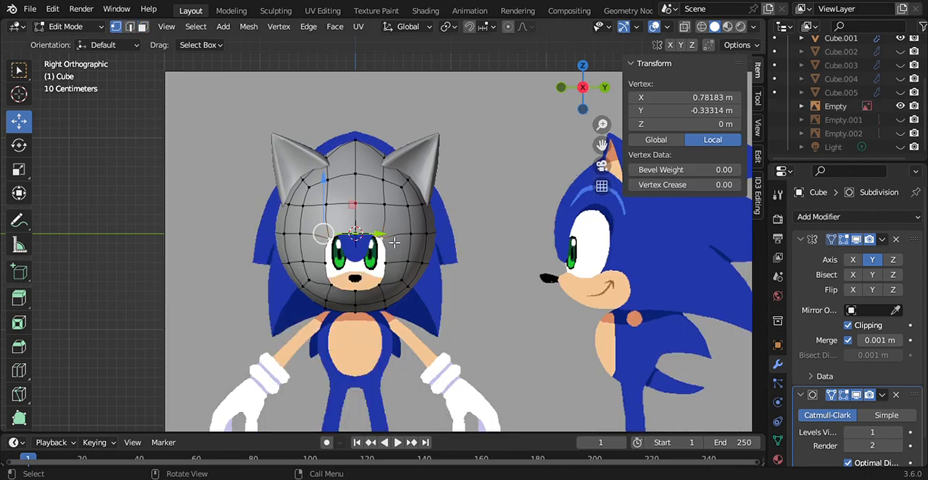
{"action": "key", "text": "x"}
{"action": "left_click", "coordinate": [394, 240]}
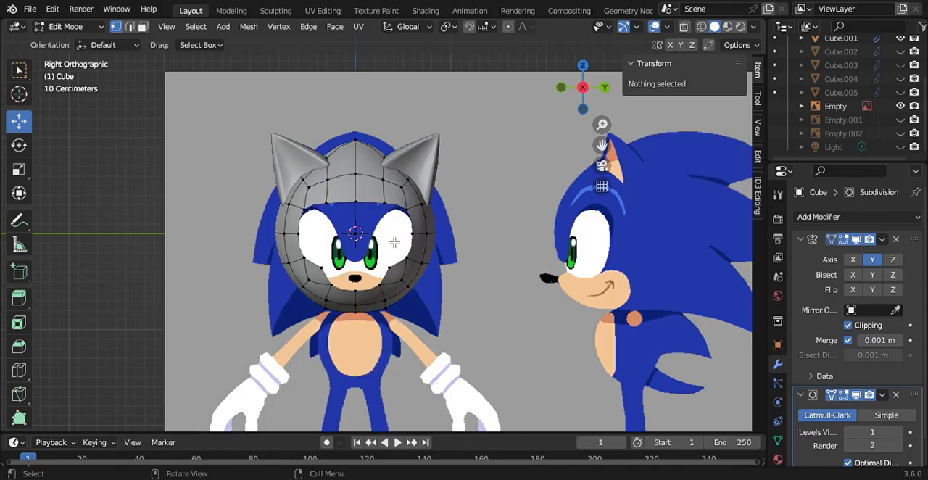
Step: Shift the vertex beside the centre on the opening's upper edge inward to Y about -0.138 m, and deselect it
{"action": "left_click", "coordinate": [362, 202]}
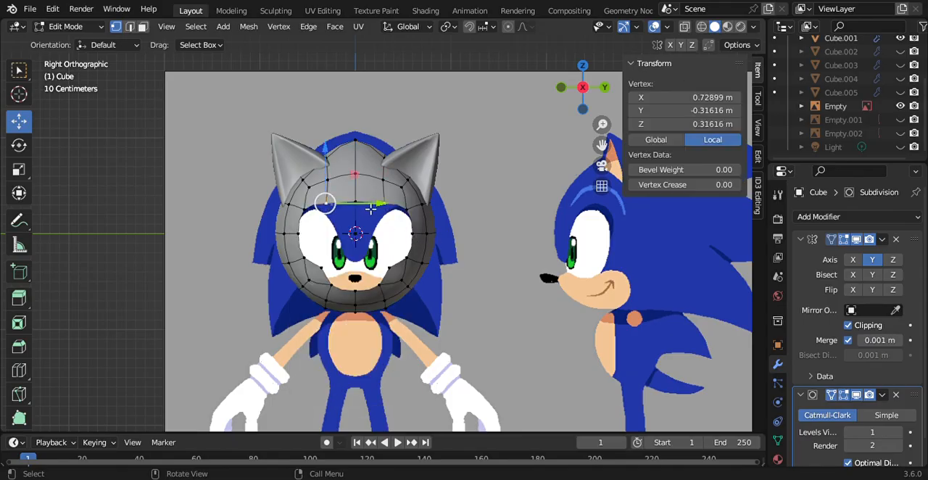
{"action": "left_click_drag", "start_coordinate": [370, 209], "coordinate": [400, 210]}
{"action": "left_click", "coordinate": [194, 271]}
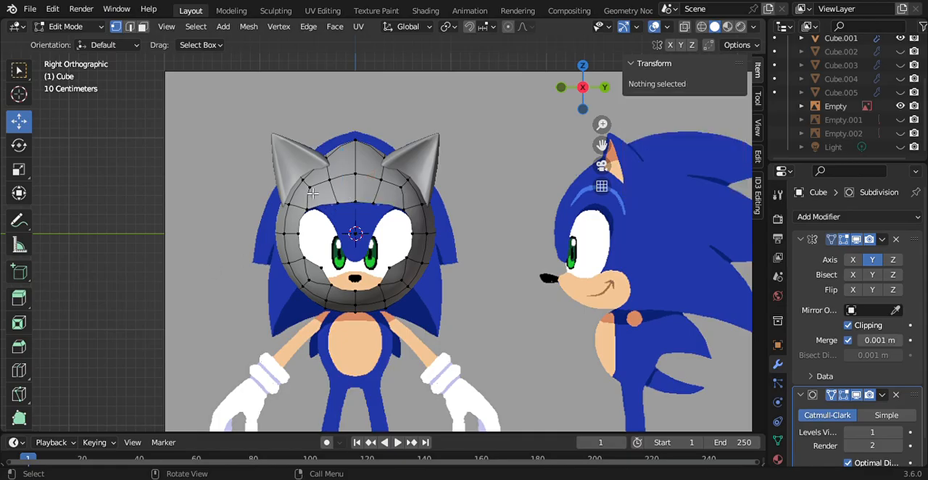
Step: Select the two middle vertices of the opening's upper edge and lower them about 0.6 m along Z to form the pointed brow
{"action": "left_click_drag", "start_coordinate": [331, 194], "coordinate": [372, 222]}
{"action": "key", "text": "g"}
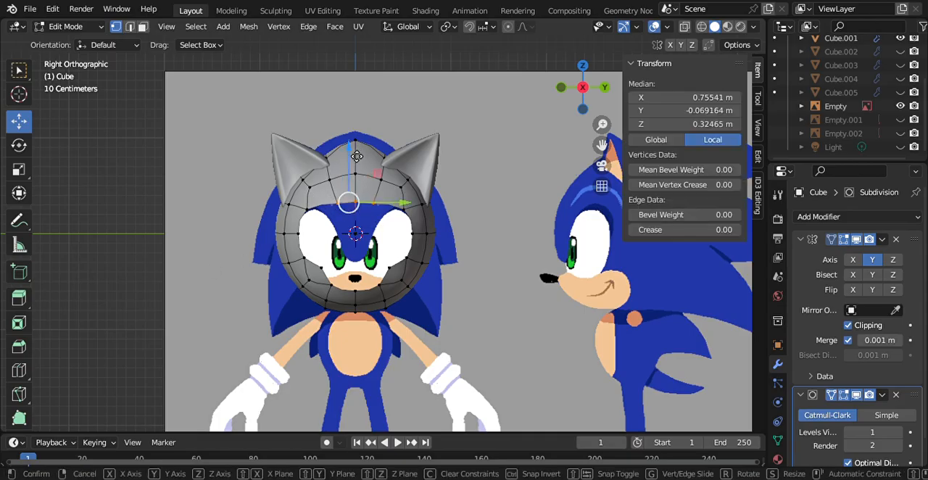
{"action": "key", "text": "z"}
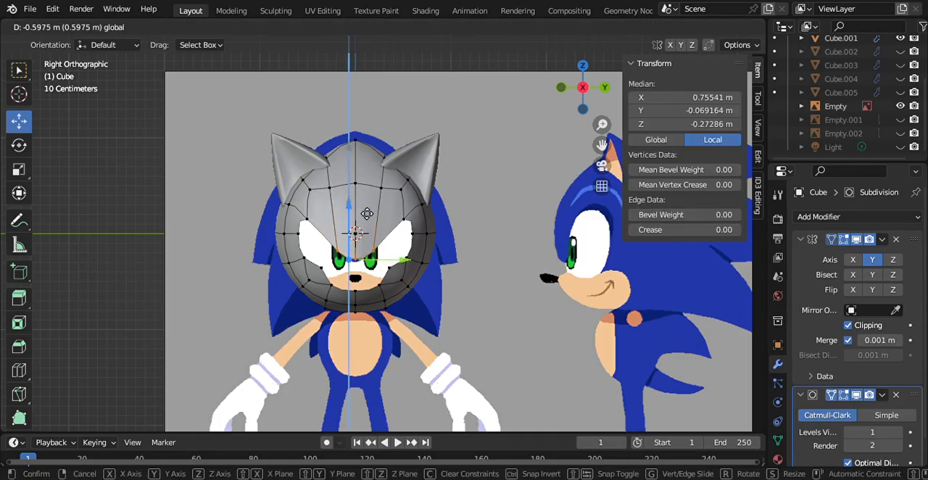
{"action": "left_click", "coordinate": [370, 229]}
Step: Select only the side vertex of the brow point and move it inward to Y about -0.017 m
{"action": "left_click", "coordinate": [376, 257]}
{"action": "left_click_drag", "start_coordinate": [395, 264], "coordinate": [402, 269]}
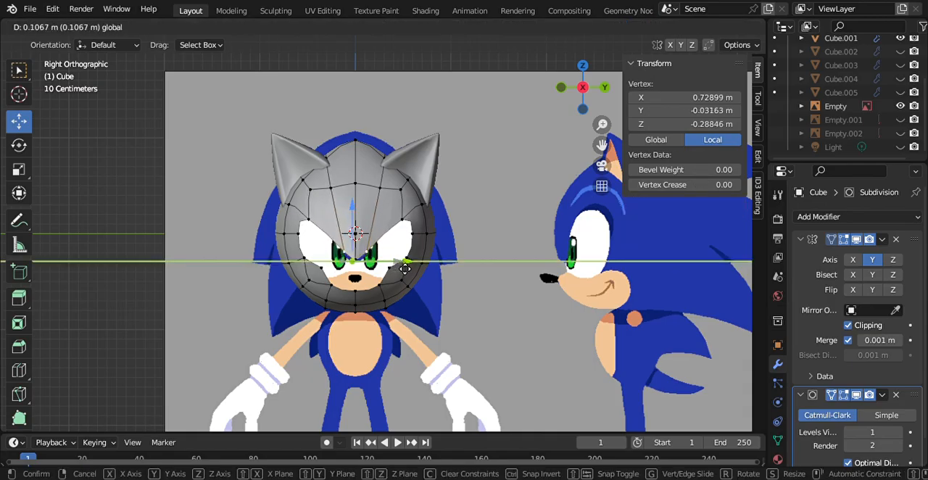
{"action": "right_click", "coordinate": [408, 268]}
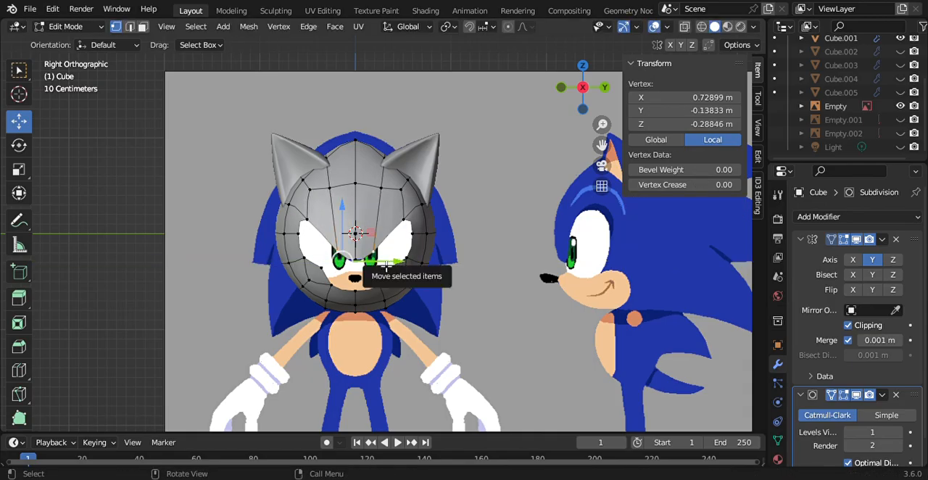
{"action": "left_click_drag", "start_coordinate": [387, 269], "coordinate": [400, 267]}
Step: Lower the side brow vertex to Z about -0.345 m and check the brow point from an angle
{"action": "left_click_drag", "start_coordinate": [365, 213], "coordinate": [362, 238]}
{"action": "left_click", "coordinate": [361, 261]}
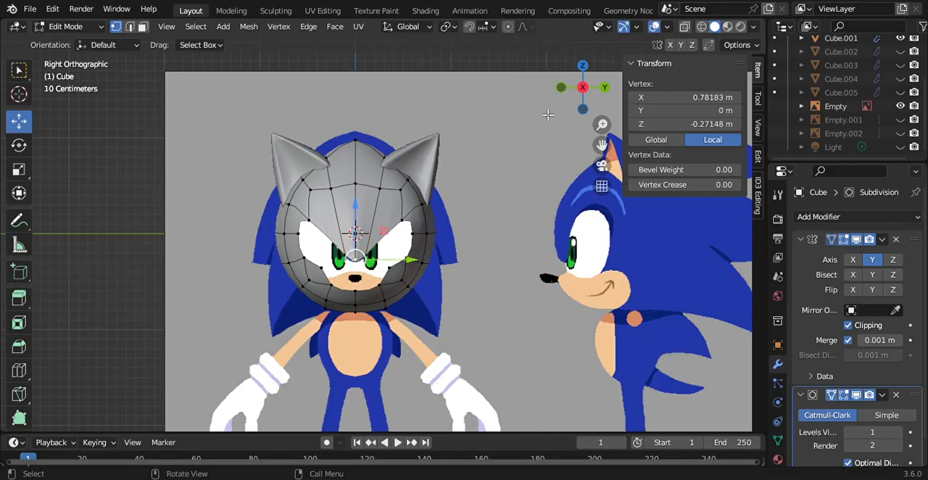
{"action": "left_click_drag", "start_coordinate": [572, 102], "coordinate": [625, 101]}
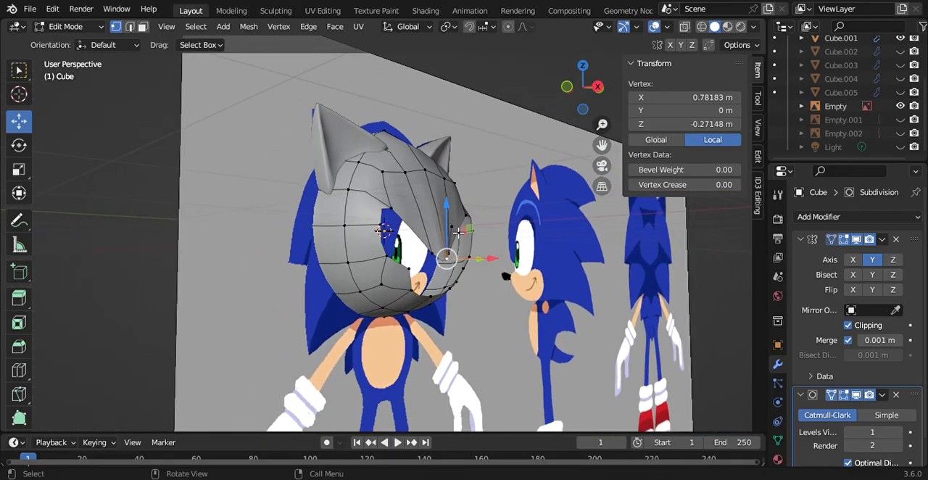
{"action": "key", "text": "alt+a"}
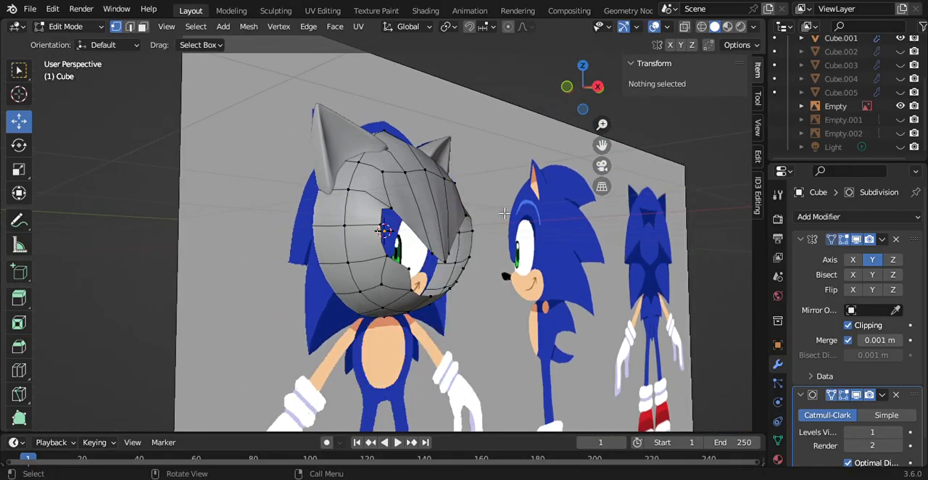
{"action": "left_click", "coordinate": [597, 87]}
Step: Try raising the brow's centre vertex to Z about -0.179 m, then lowering it to about -0.26 m
{"action": "left_click", "coordinate": [371, 258]}
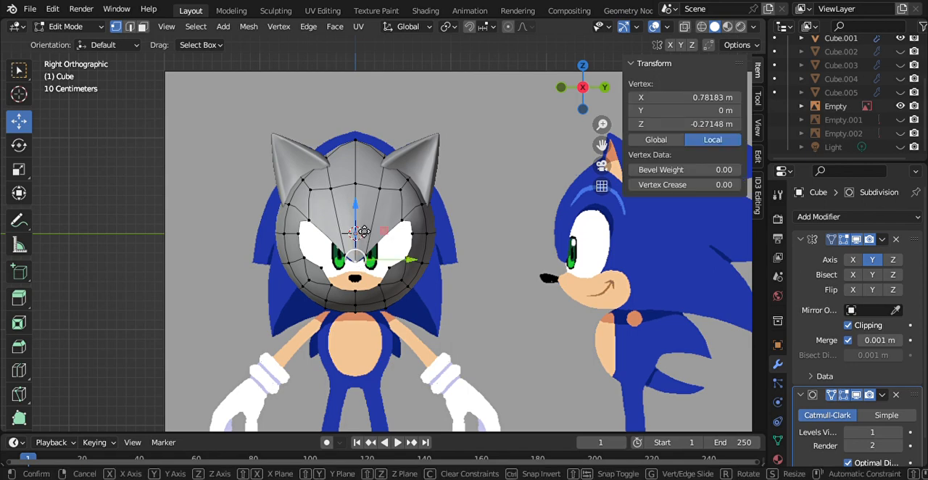
{"action": "key", "text": "g"}
{"action": "key", "text": "z"}
{"action": "left_click", "coordinate": [416, 223]}
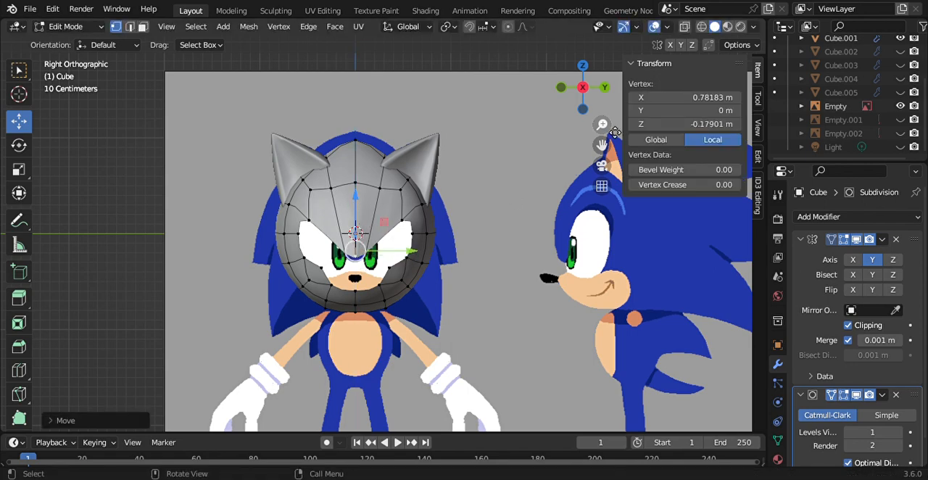
{"action": "scroll", "coordinate": [615, 132], "scroll_direction": "up", "scroll_amount": 6}
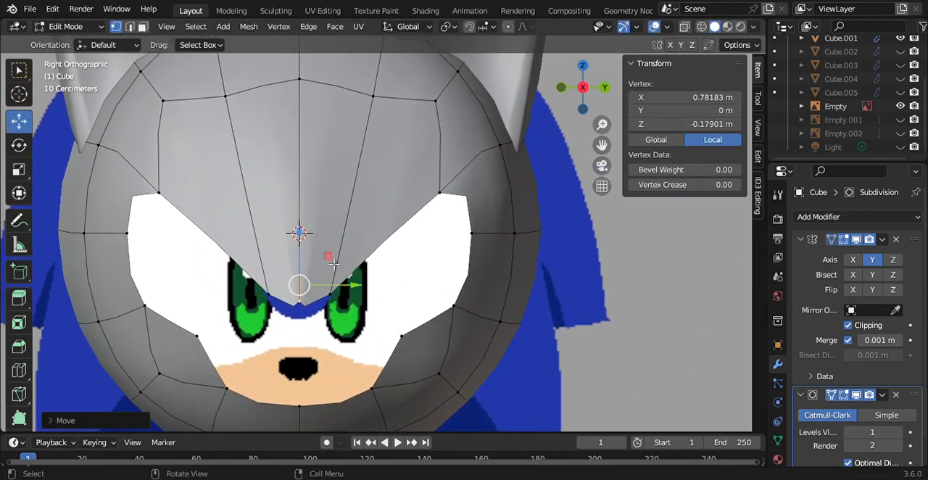
{"action": "key", "text": "g"}
{"action": "key", "text": "z"}
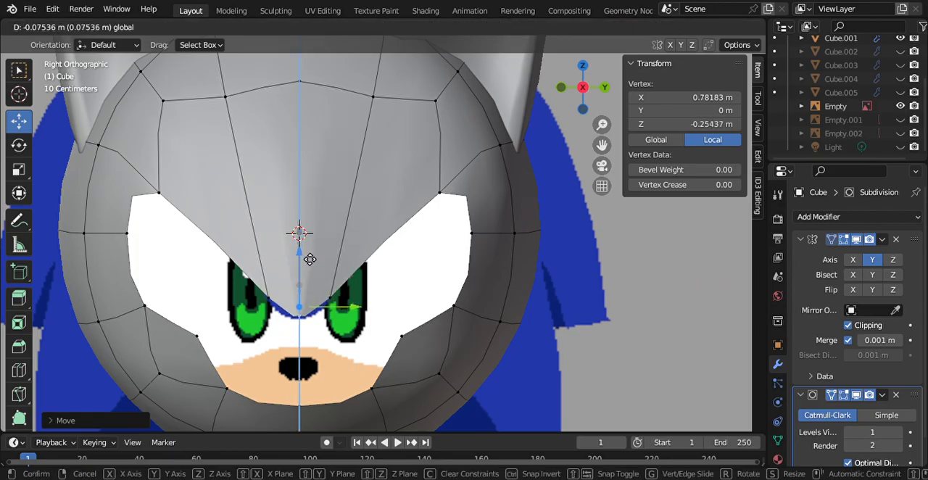
{"action": "left_click", "coordinate": [309, 259]}
Step: Try lowering the side brow vertex to Z about -0.385 m and moving it inward to Y about -0.010 m
{"action": "left_click", "coordinate": [294, 303]}
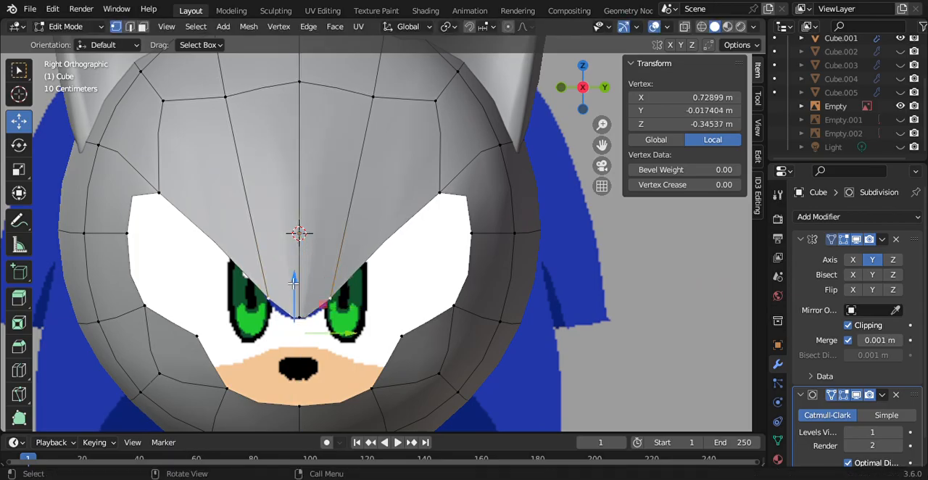
{"action": "key", "text": "g"}
{"action": "key", "text": "z"}
{"action": "left_click", "coordinate": [336, 346]}
{"action": "key", "text": "g"}
{"action": "key", "text": "y"}
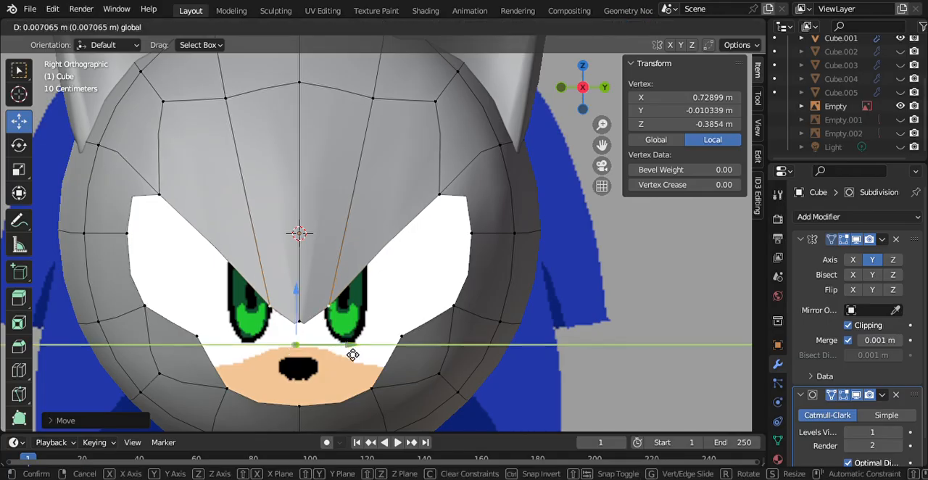
{"action": "left_click", "coordinate": [350, 353]}
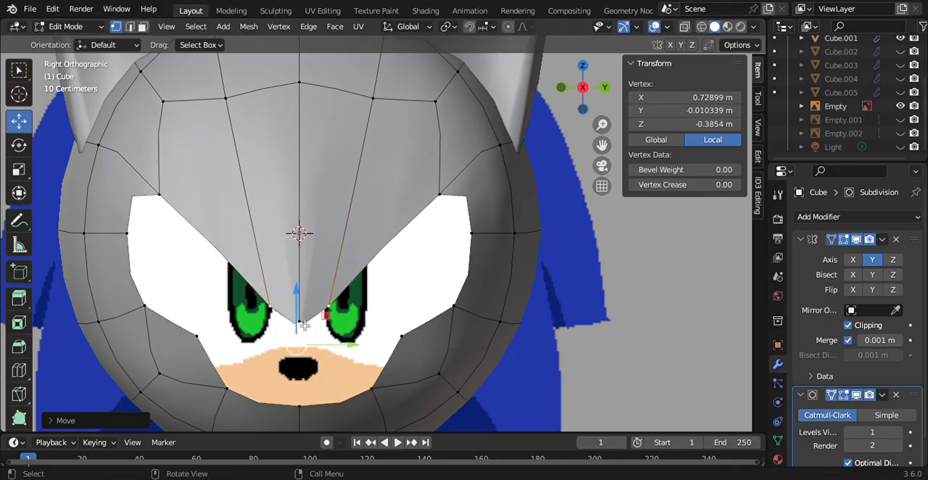
Step: Try raising the brow's centre vertex along Z to about -0.22 m
{"action": "left_click", "coordinate": [300, 307]}
{"action": "key", "text": "g"}
{"action": "key", "text": "z"}
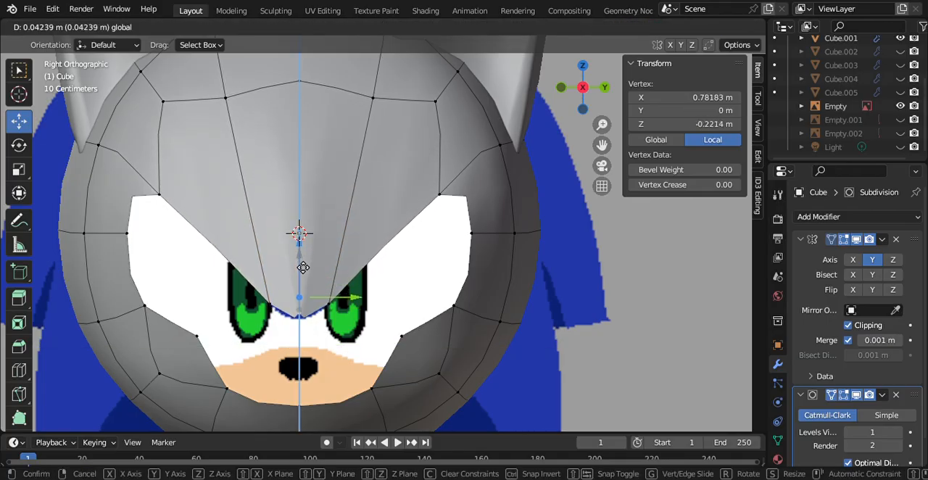
{"action": "left_click_drag", "start_coordinate": [303, 269], "coordinate": [303, 268]}
Step: Undo the recent brow-tip moves, back to before the side brow vertex was lowered
{"action": "key", "text": "ctrl+z"}
{"action": "key", "text": "ctrl+z"}
{"action": "key", "text": "ctrl+z"}
{"action": "key", "text": "ctrl+z"}
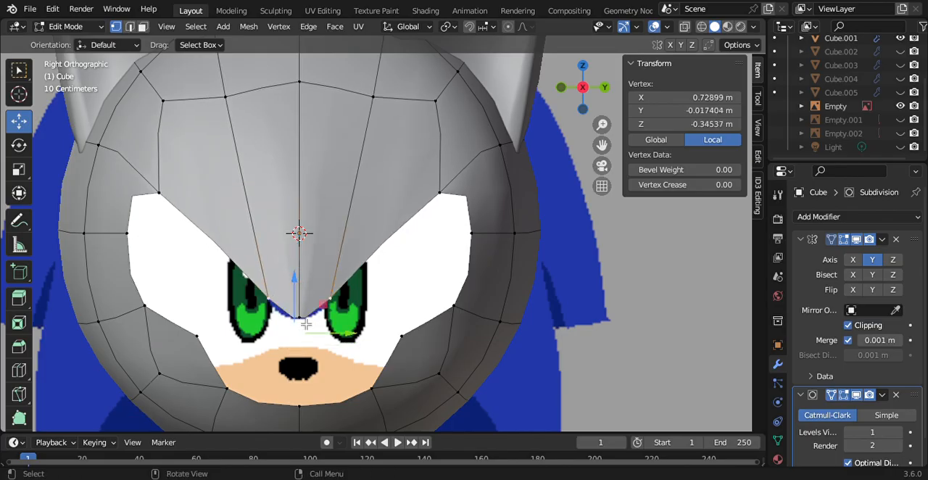
{"action": "left_click_drag", "start_coordinate": [309, 283], "coordinate": [301, 357]}
{"action": "key", "text": "ctrl+z"}
{"action": "key", "text": "ctrl+z"}
{"action": "key", "text": "ctrl+z"}
{"action": "key", "text": "ctrl+z"}
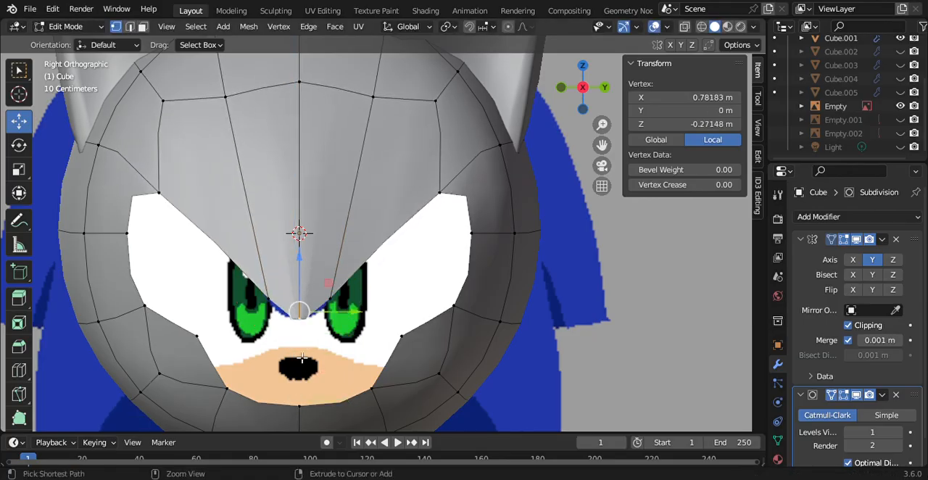
{"action": "key", "text": "ctrl+z"}
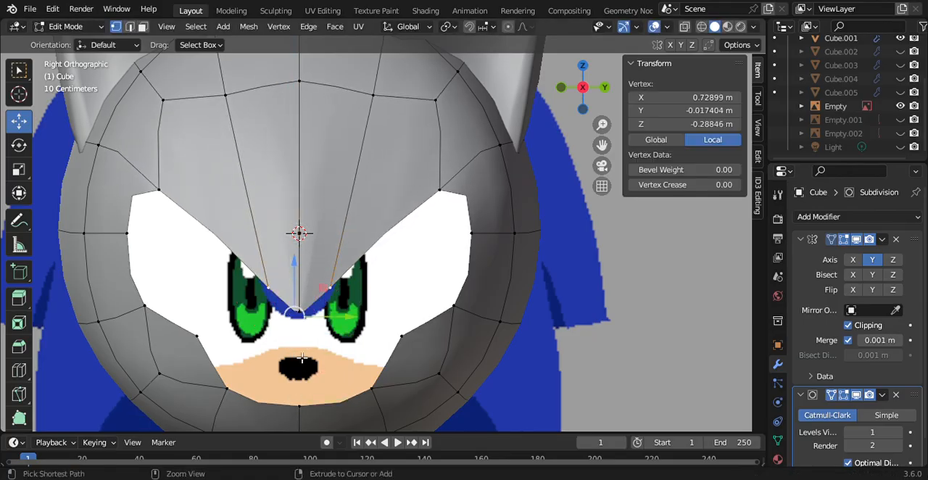
Step: Delete the leftover vertex at the front centre of the head at Z 0
{"action": "left_click", "coordinate": [300, 234]}
{"action": "key", "text": "x"}
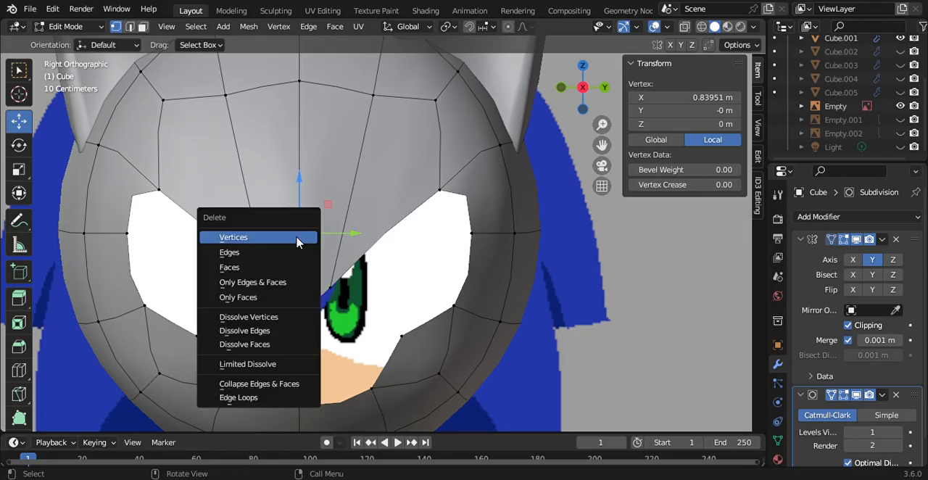
{"action": "left_click", "coordinate": [301, 237]}
Step: Lower the side brow vertex to Z about -0.343 m and shift it inward to Y about -0.013 m
{"action": "left_click", "coordinate": [299, 314]}
{"action": "key", "text": "g"}
{"action": "key", "text": "z"}
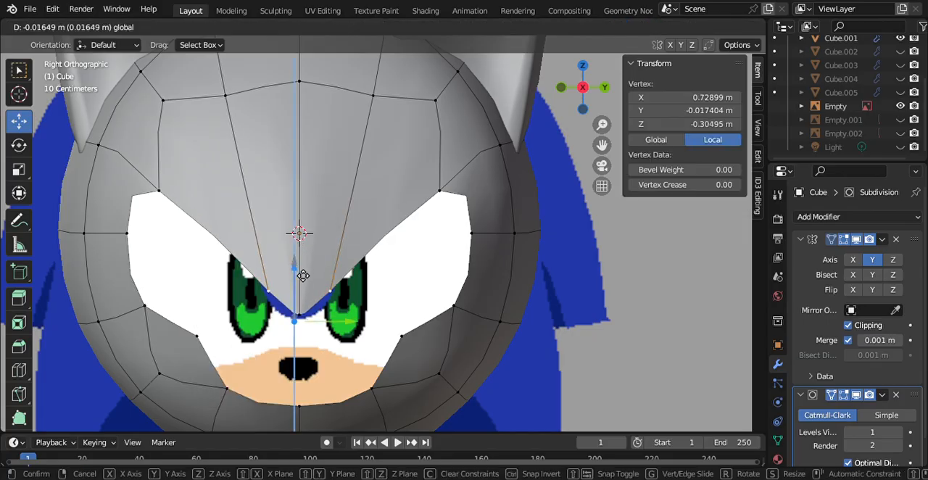
{"action": "left_click", "coordinate": [302, 283]}
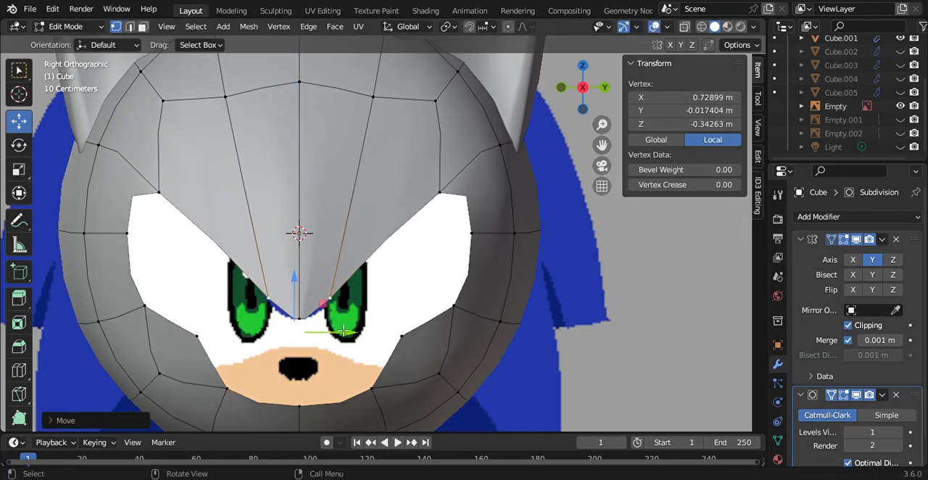
{"action": "key", "text": "g"}
{"action": "key", "text": "y"}
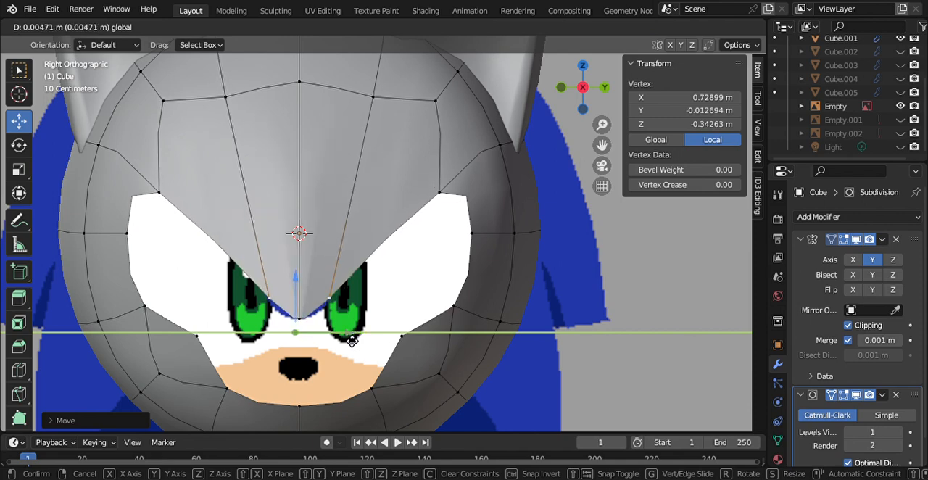
{"action": "left_click", "coordinate": [351, 335]}
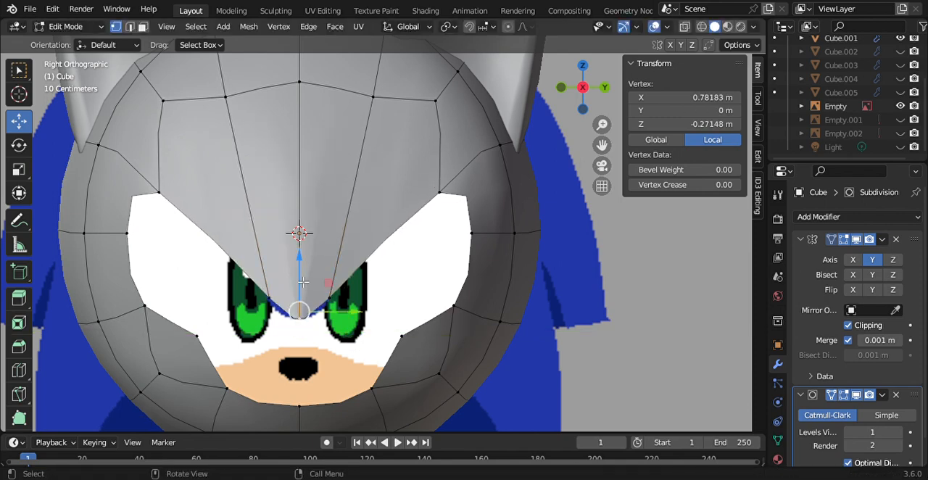
Step: Try raising the brow's centre vertex to Z about 0.176 m, then lowering it to about -0.012 m, checking the notch from an angle
{"action": "key", "text": "g"}
{"action": "key", "text": "z"}
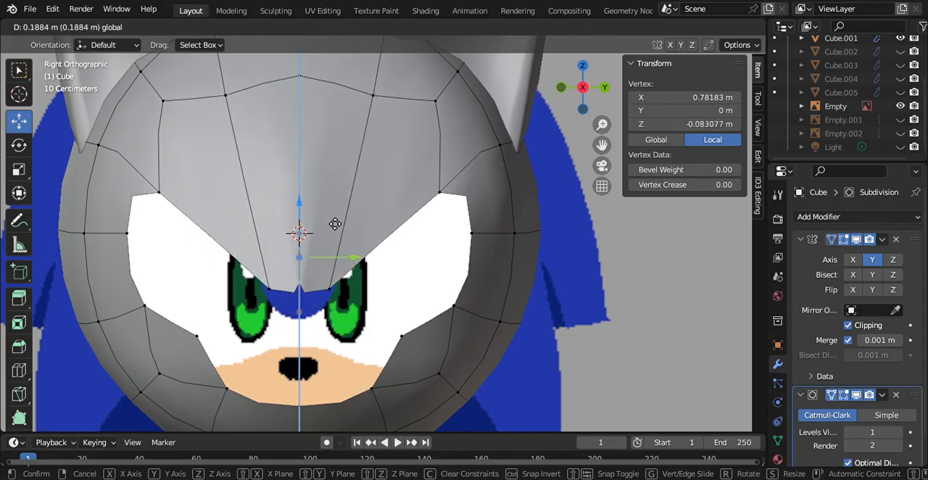
{"action": "left_click", "coordinate": [324, 151]}
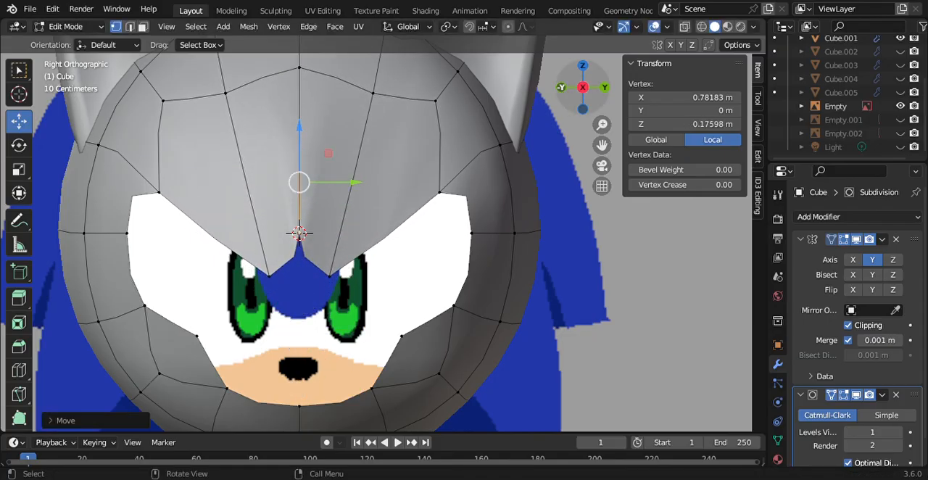
{"action": "left_click_drag", "start_coordinate": [568, 85], "coordinate": [616, 86]}
{"action": "left_click_drag", "start_coordinate": [538, 68], "coordinate": [541, 247]}
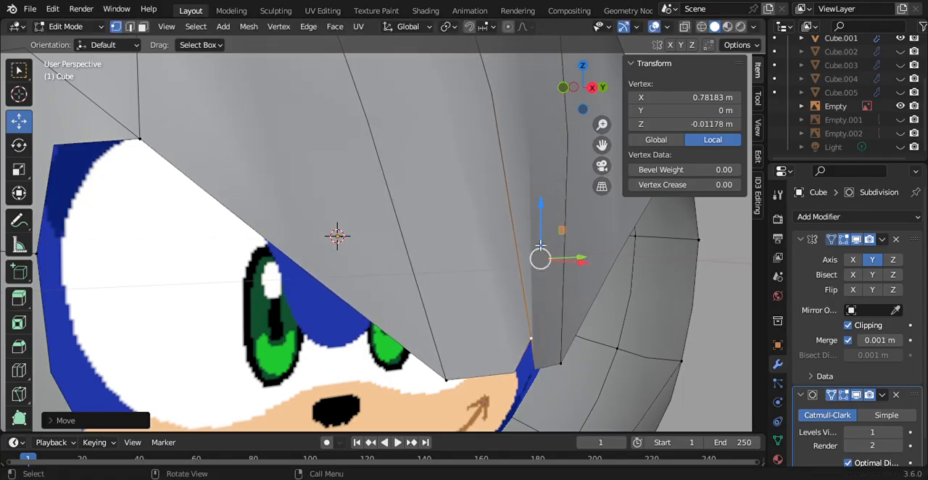
{"action": "left_click", "coordinate": [447, 379], "text": "ctrl"}
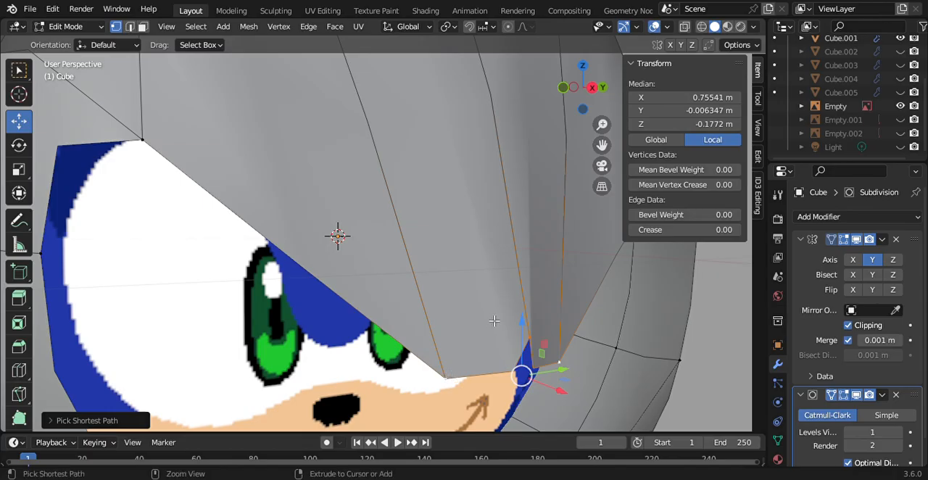
{"action": "key", "text": "ctrl+z"}
{"action": "left_click", "coordinate": [598, 93]}
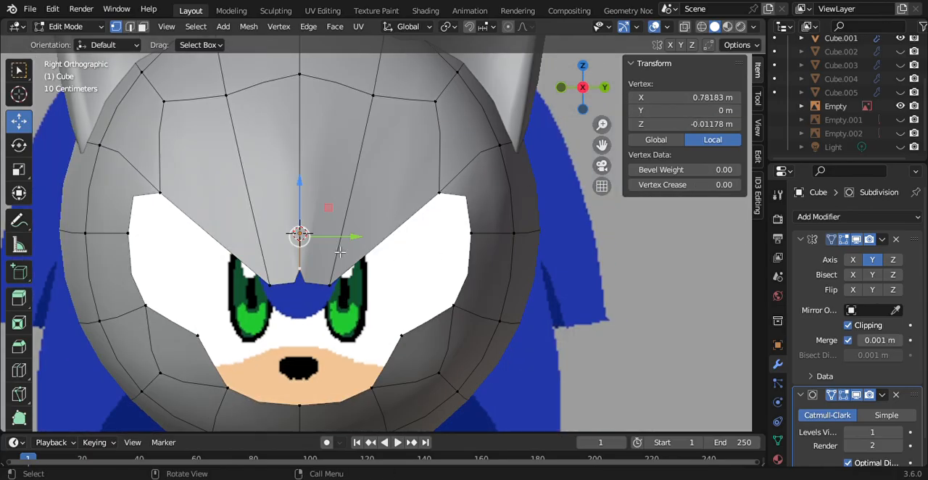
Step: Lower the brow's centre vertex back to the brow tip in the reference, and select the upper outer corner vertex of the eye opening
{"action": "left_click_drag", "start_coordinate": [305, 189], "coordinate": [350, 335]}
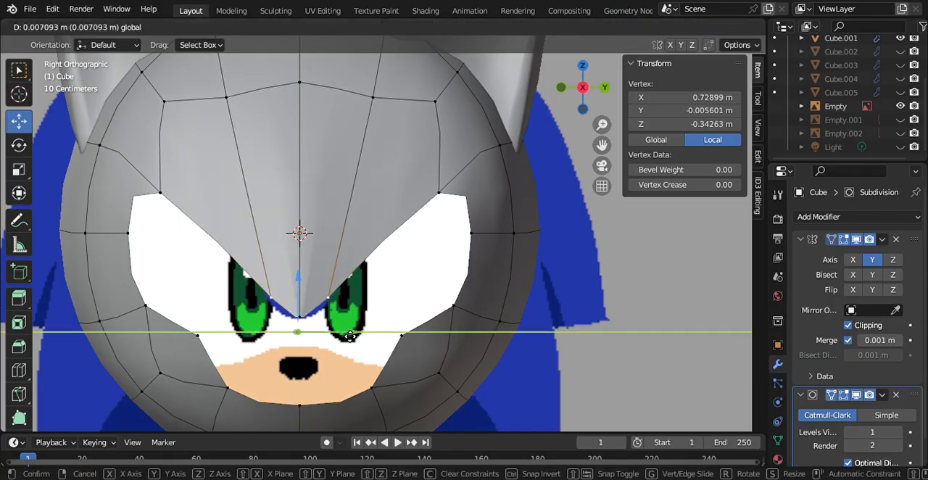
{"action": "right_click", "coordinate": [350, 336]}
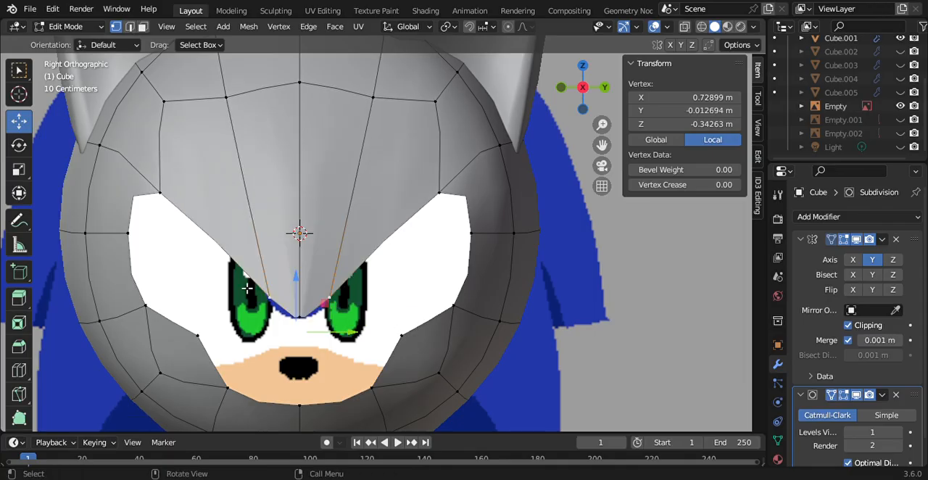
{"action": "left_click", "coordinate": [158, 194]}
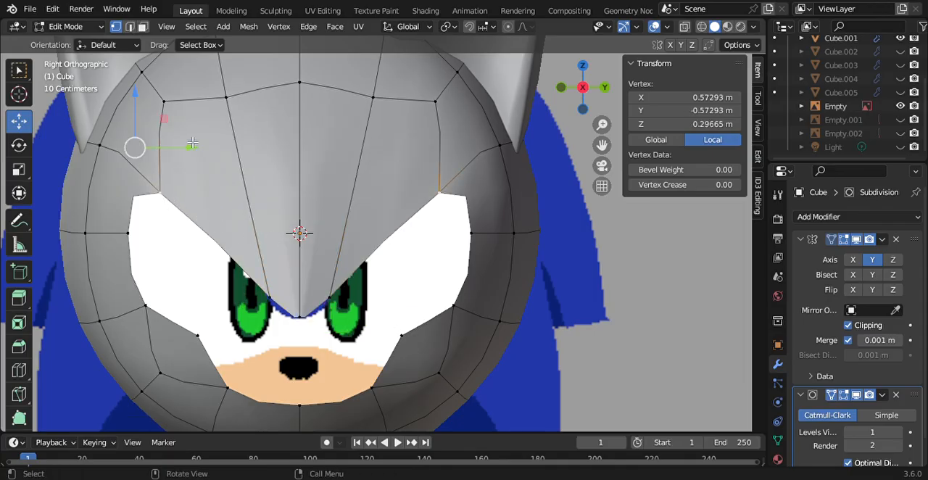
Step: Move the upper outer corner vertex of the eye opening to Y about -0.424 m and Z about 0.453 m
{"action": "key", "text": "alt+a"}
{"action": "left_click", "coordinate": [160, 191]}
{"action": "left_click_drag", "start_coordinate": [189, 146], "coordinate": [271, 149]}
{"action": "left_click_drag", "start_coordinate": [229, 108], "coordinate": [226, 63]}
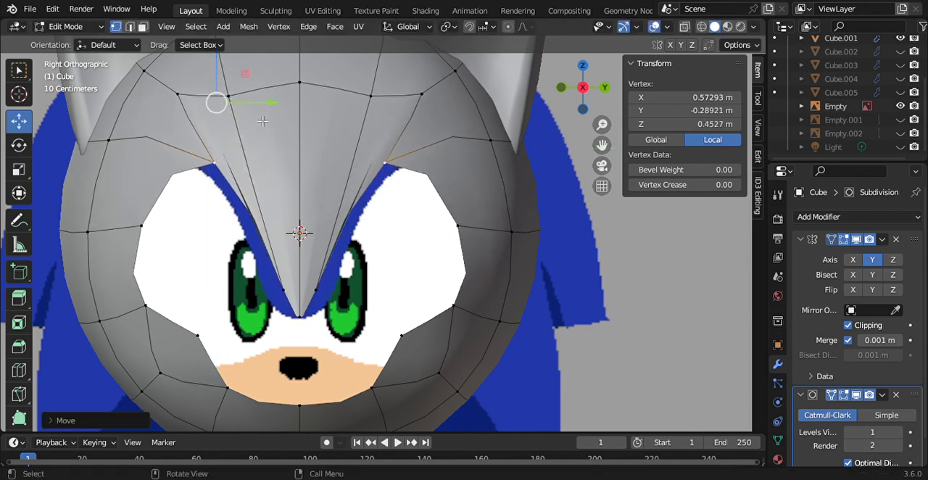
{"action": "left_click_drag", "start_coordinate": [261, 109], "coordinate": [230, 109]}
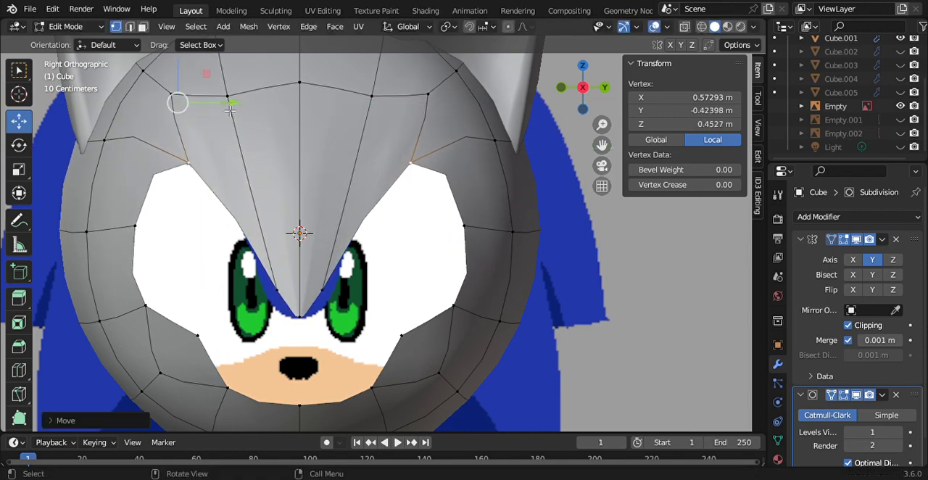
Step: Shift the eye opening's outer side vertex outward, and adjust the upper corner vertex to Y about -0.389 m and Z about 0.460 m
{"action": "left_click", "coordinate": [138, 227]}
{"action": "left_click_drag", "start_coordinate": [203, 239], "coordinate": [164, 239]}
{"action": "left_click", "coordinate": [178, 92]}
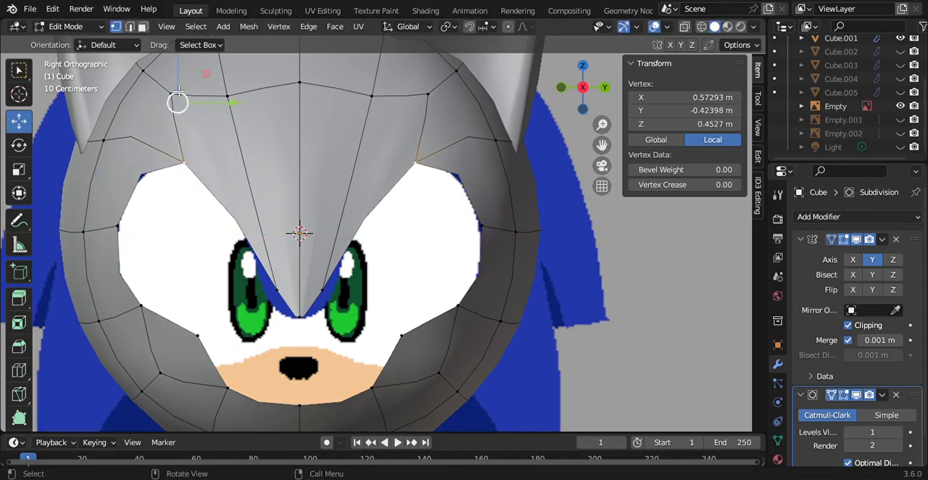
{"action": "left_click_drag", "start_coordinate": [187, 82], "coordinate": [186, 82]}
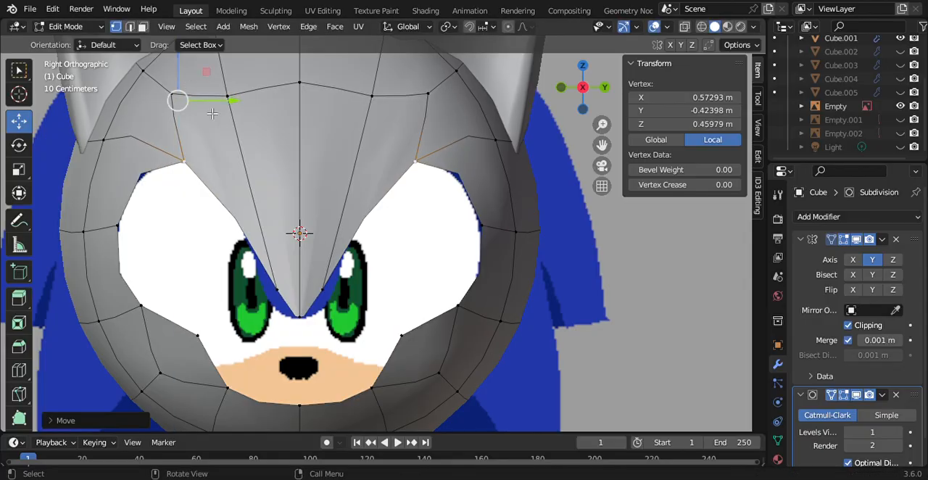
{"action": "left_click_drag", "start_coordinate": [235, 105], "coordinate": [245, 106]}
Step: Move the brow's side vertex outward to widen the tip, and adjust the eye opening's outer side vertex to Y about -0.695 m
{"action": "left_click", "coordinate": [284, 303]}
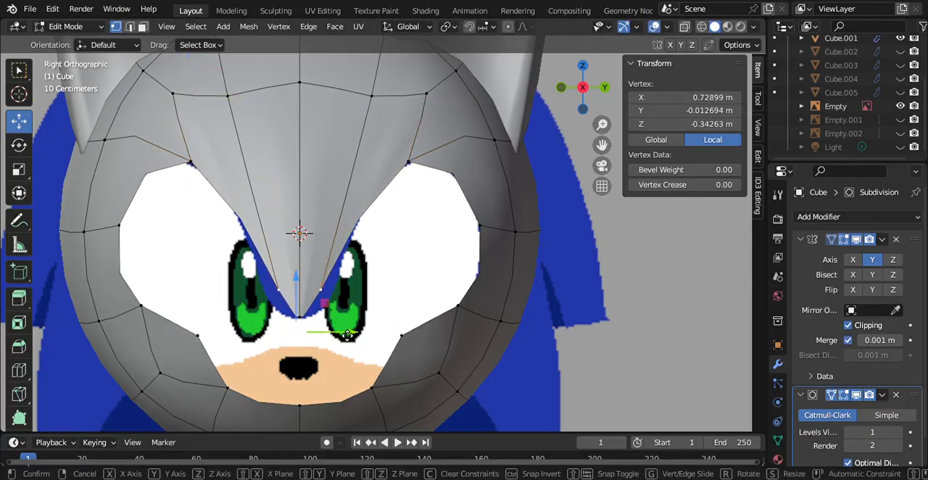
{"action": "left_click_drag", "start_coordinate": [349, 330], "coordinate": [326, 339]}
{"action": "left_click", "coordinate": [117, 228]}
{"action": "left_click_drag", "start_coordinate": [164, 232], "coordinate": [151, 242]}
Step: Move the lower outer corner vertex to Y about -0.585 m, Z about -0.403 m, and lower the next inner vertex to Z about -0.441 m
{"action": "left_click", "coordinate": [151, 305]}
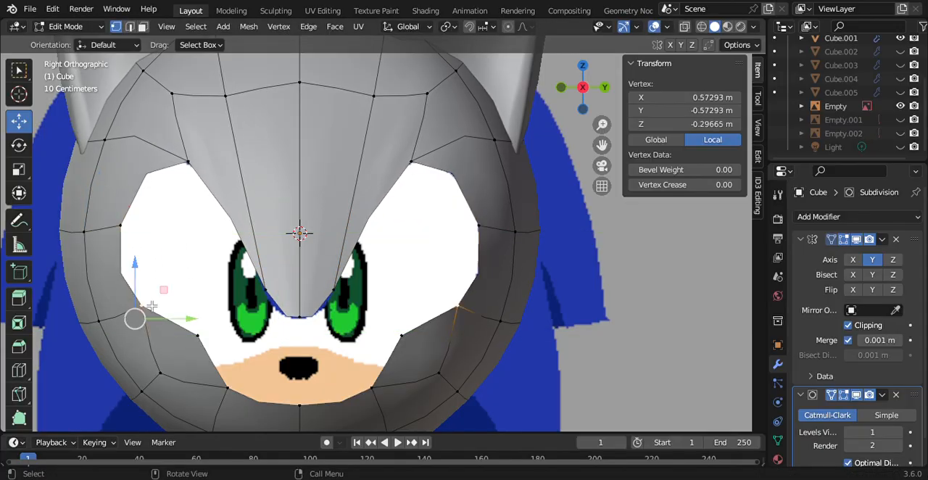
{"action": "mouse_move", "coordinate": [196, 318]}
{"action": "left_mouse_down"}
{"action": "mouse_move", "coordinate": [182, 325]}
{"action": "mouse_move", "coordinate": [193, 327]}
{"action": "left_mouse_up"}
{"action": "left_click_drag", "start_coordinate": [133, 282], "coordinate": [149, 303]}
{"action": "left_click", "coordinate": [204, 336]}
{"action": "left_click_drag", "start_coordinate": [218, 281], "coordinate": [220, 319]}
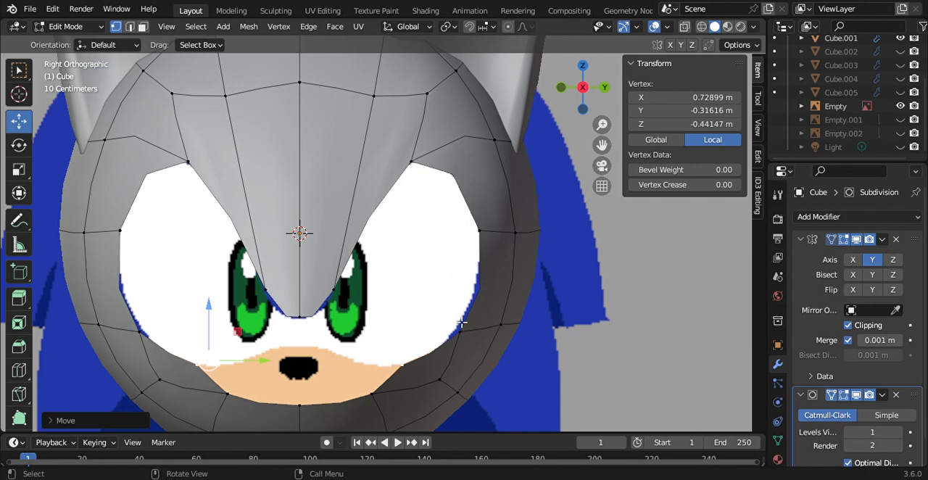
Step: Show the side reference image in the Back Orthographic view and select the eye opening's outer side vertex
{"action": "left_click", "coordinate": [605, 87]}
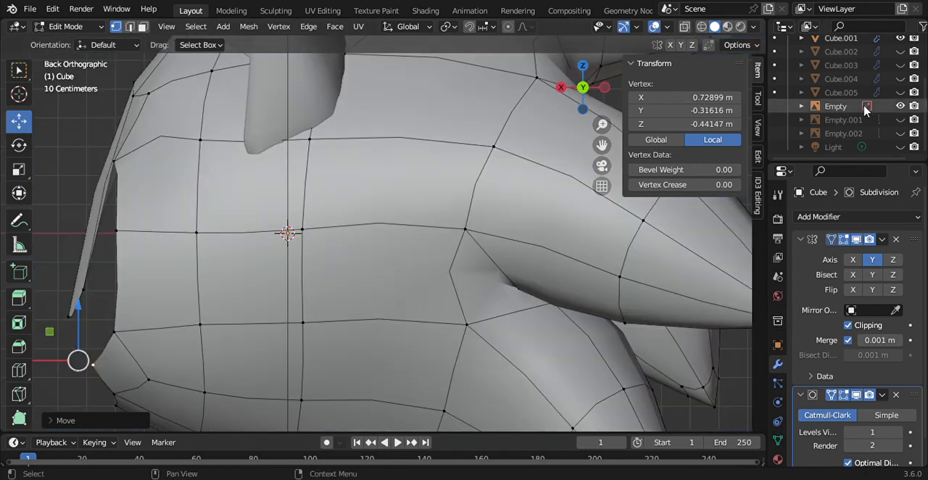
{"action": "left_click_drag", "start_coordinate": [602, 145], "coordinate": [734, 109]}
{"action": "left_click", "coordinate": [244, 197]}
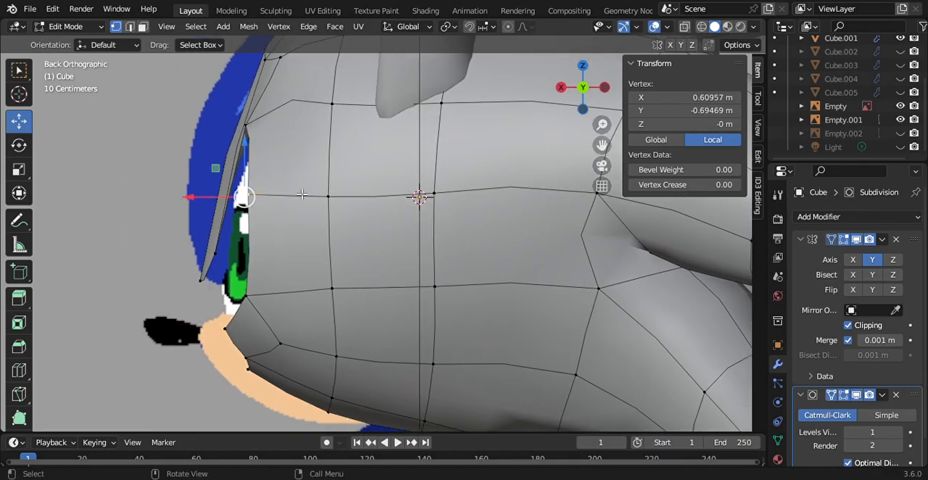
Step: Try moving the eye opening's outer side vertex back to X about 0.037 m, checking the shape from an angle
{"action": "left_click_drag", "start_coordinate": [215, 201], "coordinate": [379, 193]}
{"action": "left_click_drag", "start_coordinate": [586, 90], "coordinate": [702, 82]}
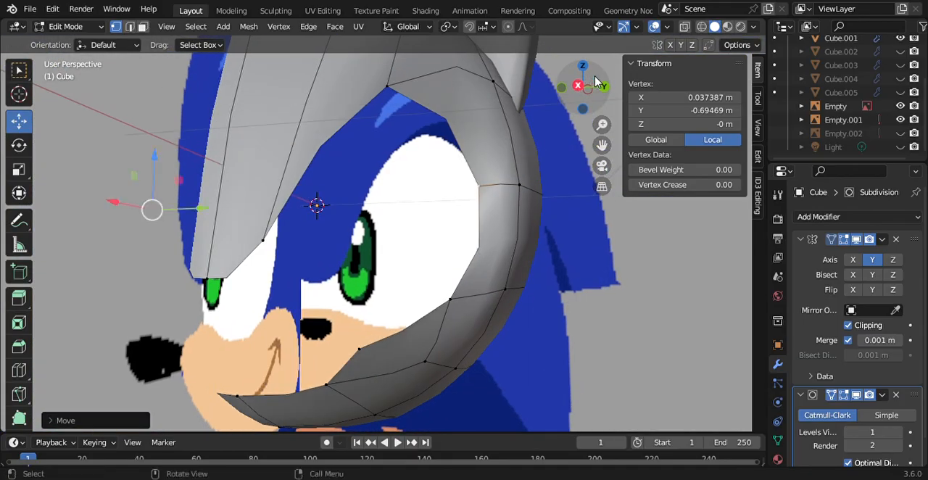
{"action": "left_click", "coordinate": [604, 87]}
{"action": "key", "text": "ctrl+z"}
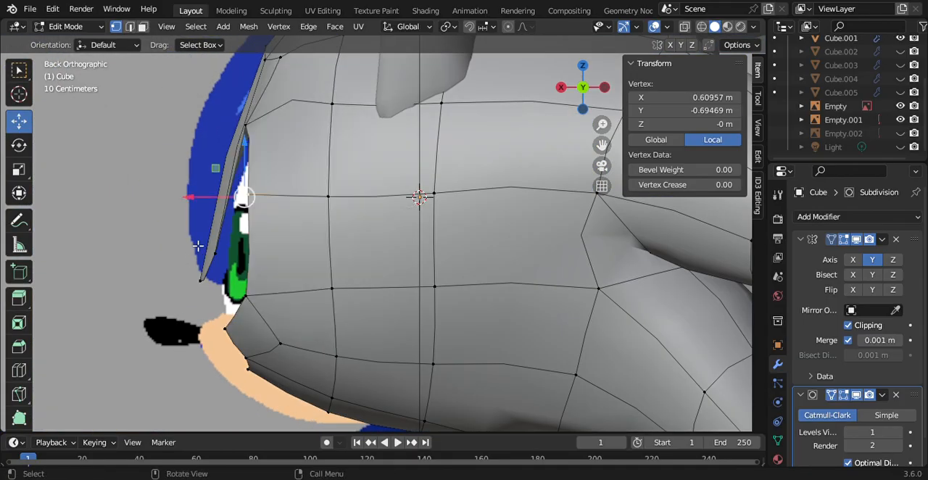
Step: Select the overlapping vertices at the eye opening's outer side and move them back about 0.56 m along X
{"action": "left_click", "coordinate": [142, 237]}
{"action": "left_click_drag", "start_coordinate": [242, 180], "coordinate": [283, 204]}
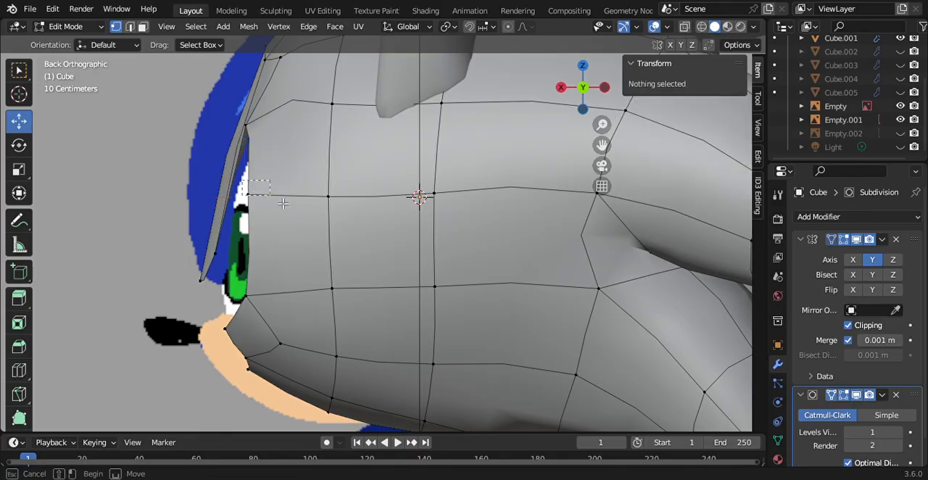
{"action": "left_click_drag", "start_coordinate": [343, 215], "coordinate": [344, 216]}
{"action": "key", "text": "g"}
{"action": "key", "text": "x"}
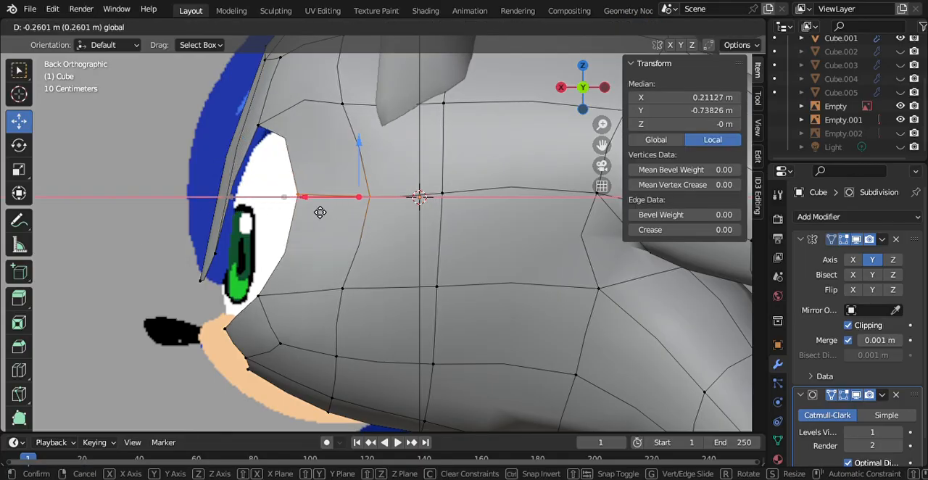
{"action": "left_click", "coordinate": [401, 210]}
Step: Move the eye opening's upper corner vertex back to X about 0.519 m and its lower outer corner vertex to about 0.216 m
{"action": "left_click", "coordinate": [281, 132]}
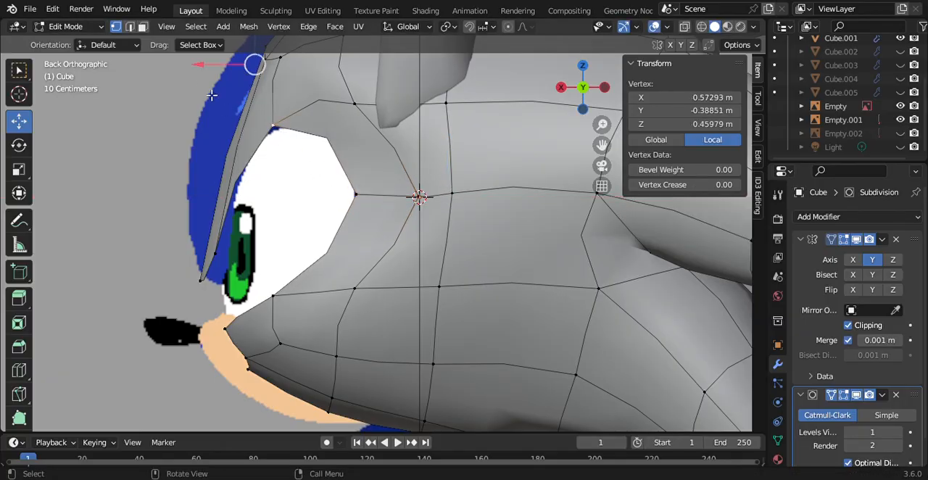
{"action": "left_click_drag", "start_coordinate": [207, 71], "coordinate": [225, 85]}
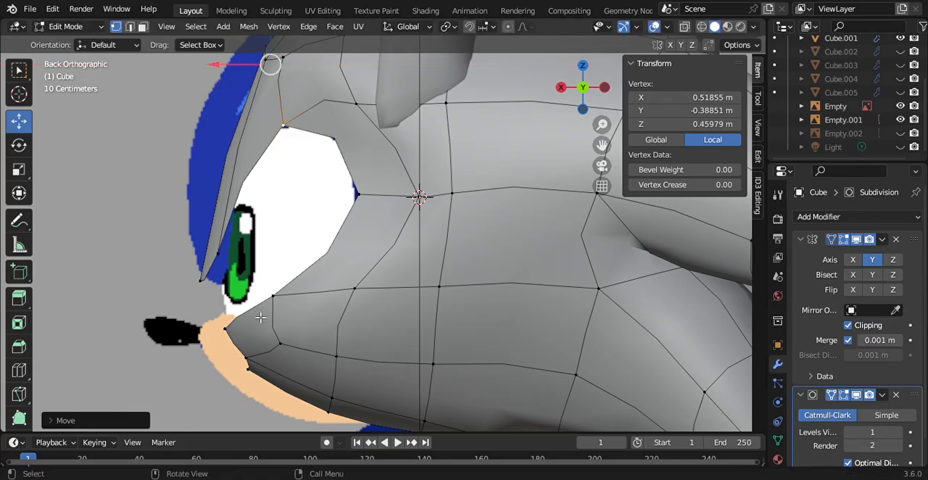
{"action": "left_click", "coordinate": [276, 300]}
{"action": "left_click_drag", "start_coordinate": [210, 315], "coordinate": [318, 317]}
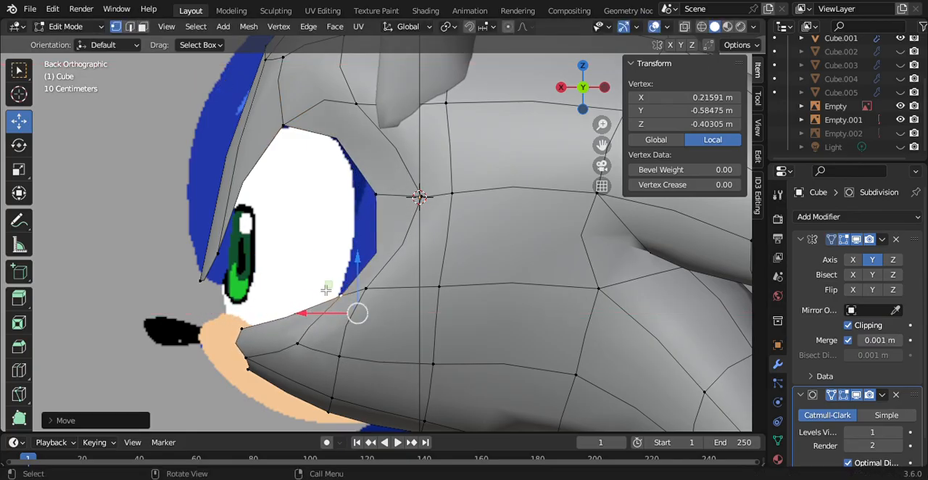
Step: Fit the eye opening's outline to the side reference, with the upper corner at X about 0.455 m and the lower outer corner at about 0.237 m
{"action": "left_click", "coordinate": [377, 196]}
{"action": "left_click_drag", "start_coordinate": [344, 209], "coordinate": [309, 209]}
{"action": "left_click", "coordinate": [273, 132]}
{"action": "left_click_drag", "start_coordinate": [222, 68], "coordinate": [250, 85]}
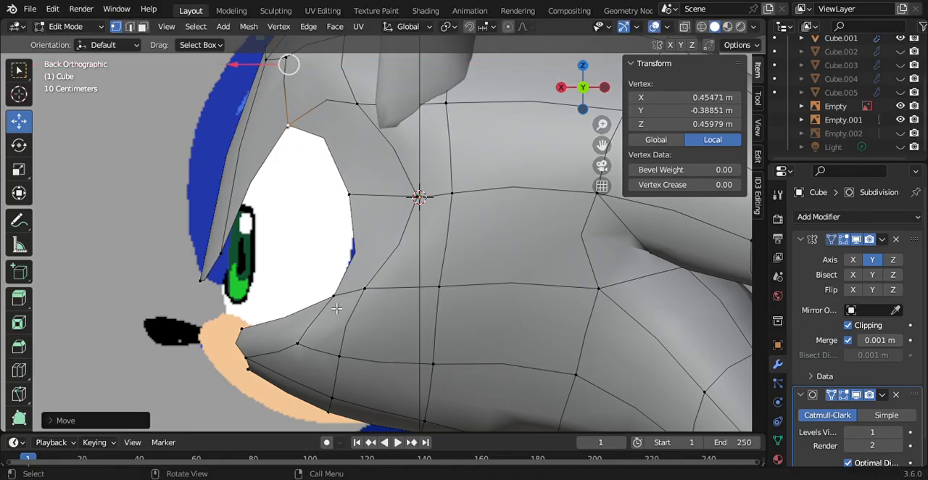
{"action": "left_click", "coordinate": [336, 309]}
{"action": "left_click_drag", "start_coordinate": [308, 313], "coordinate": [248, 339]}
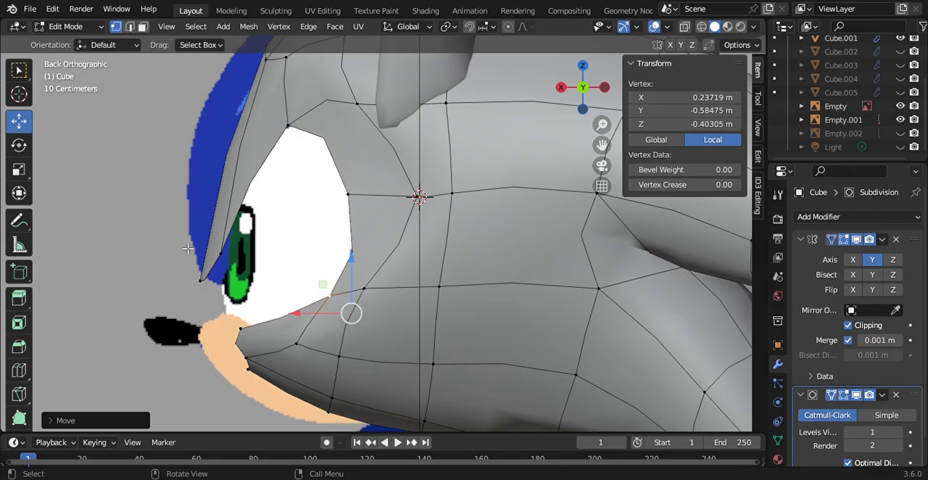
Step: Move the brow's centre tip vertex back along X to the brow tip in the side reference
{"action": "left_click", "coordinate": [201, 283]}
{"action": "left_click_drag", "start_coordinate": [177, 290], "coordinate": [222, 283]}
{"action": "left_click", "coordinate": [160, 263]}
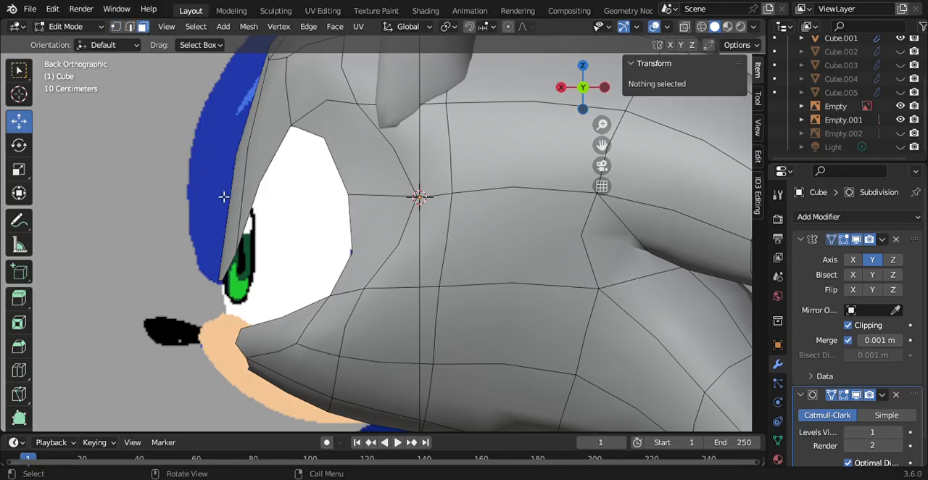
Step: Extrude the two front brow faces forward to X about 0.764 m and scale them down
{"action": "left_click", "coordinate": [239, 225]}
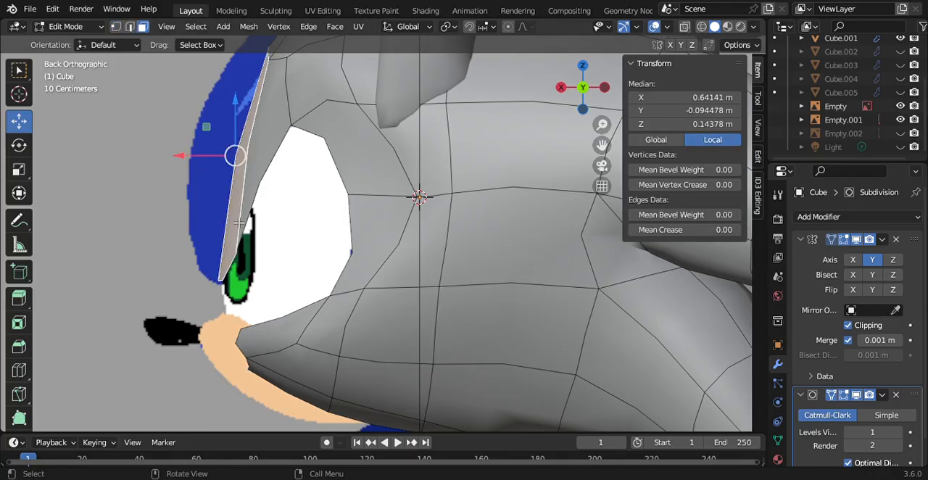
{"action": "left_click", "coordinate": [256, 195], "text": "ctrl"}
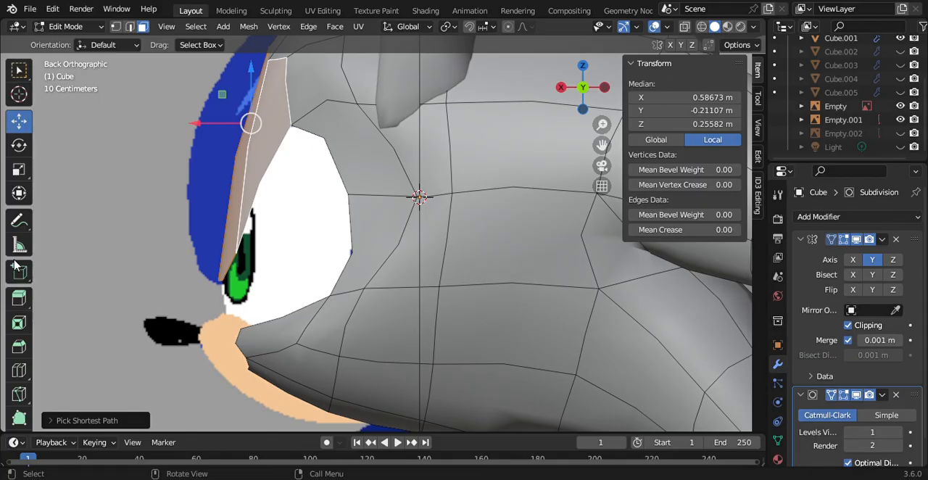
{"action": "left_click", "coordinate": [19, 297]}
{"action": "left_click_drag", "start_coordinate": [206, 127], "coordinate": [155, 128]}
{"action": "key", "text": "s"}
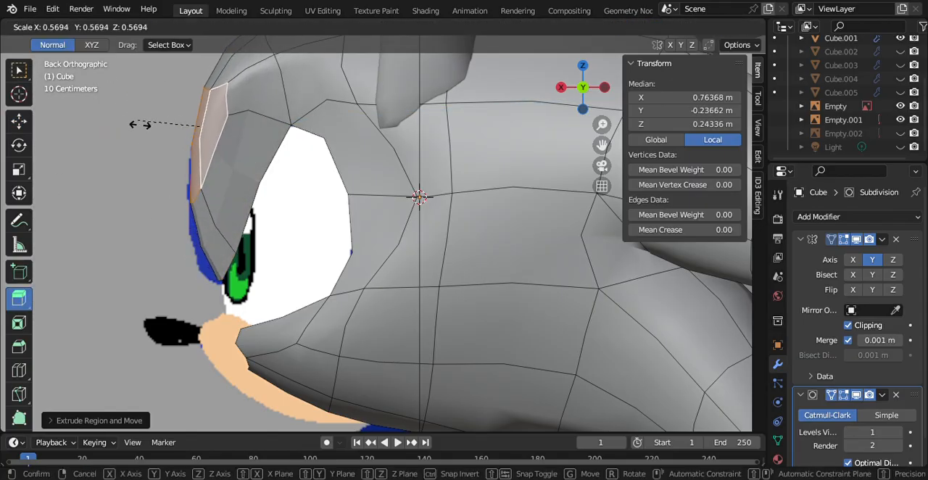
{"action": "left_click", "coordinate": [148, 136]}
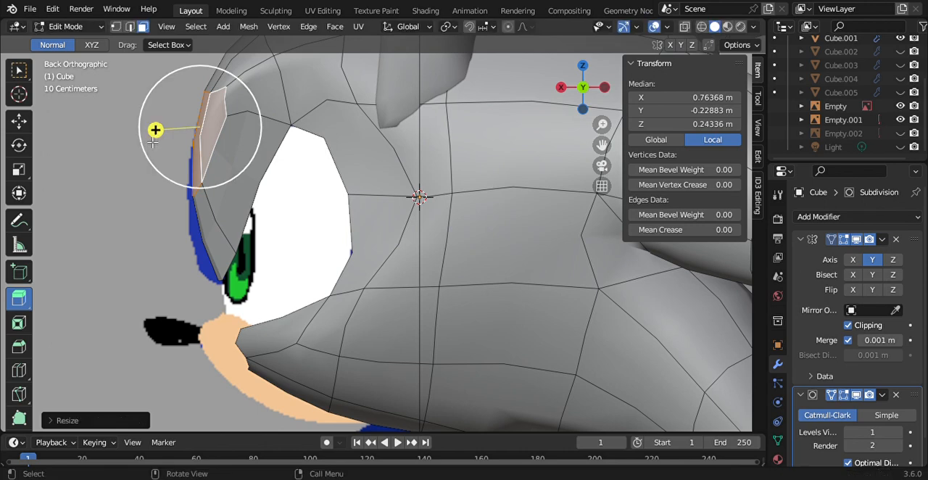
Step: Lower the extruded brow faces to Z about 0.168 m and nudge them forward to the reference outline
{"action": "left_click", "coordinate": [19, 127]}
{"action": "left_click_drag", "start_coordinate": [204, 97], "coordinate": [205, 118]}
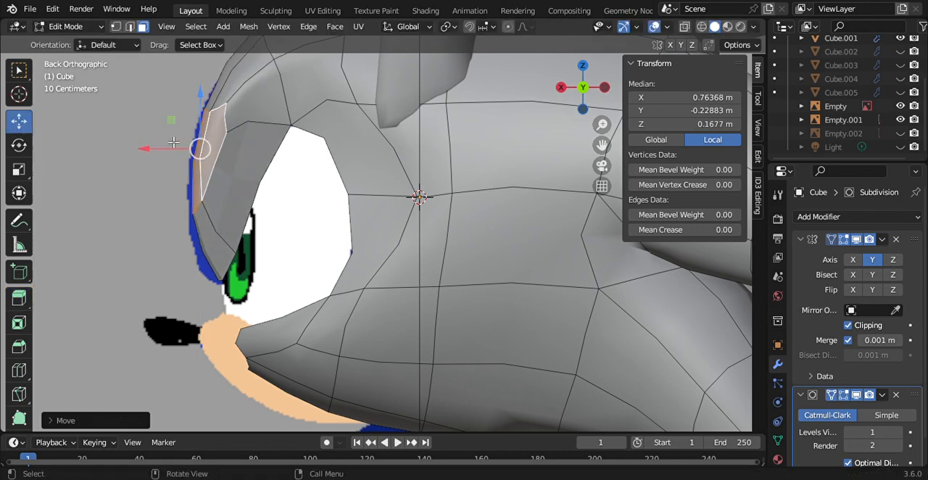
{"action": "left_click_drag", "start_coordinate": [168, 147], "coordinate": [160, 152]}
Step: Select the lower face of the brow extrusion and reposition it at X about 0.757 m and Z about -0.223 m
{"action": "left_click", "coordinate": [208, 257]}
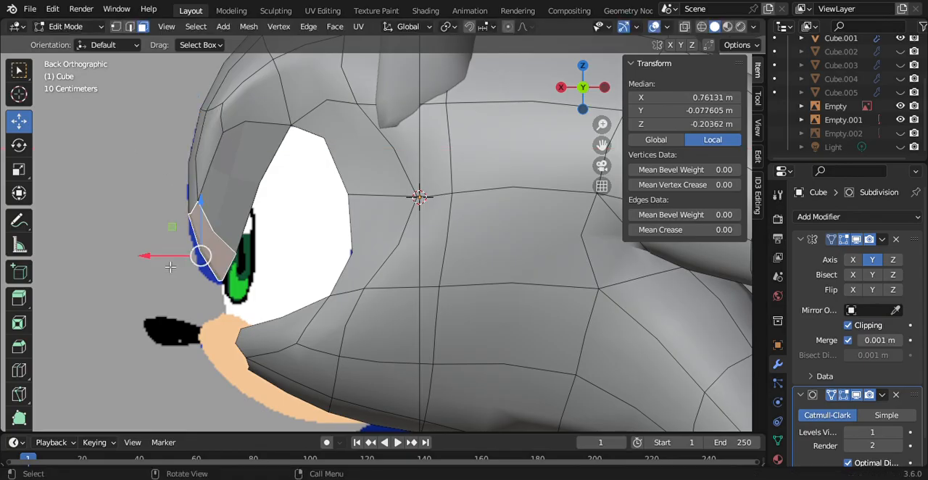
{"action": "left_click_drag", "start_coordinate": [170, 267], "coordinate": [166, 264]}
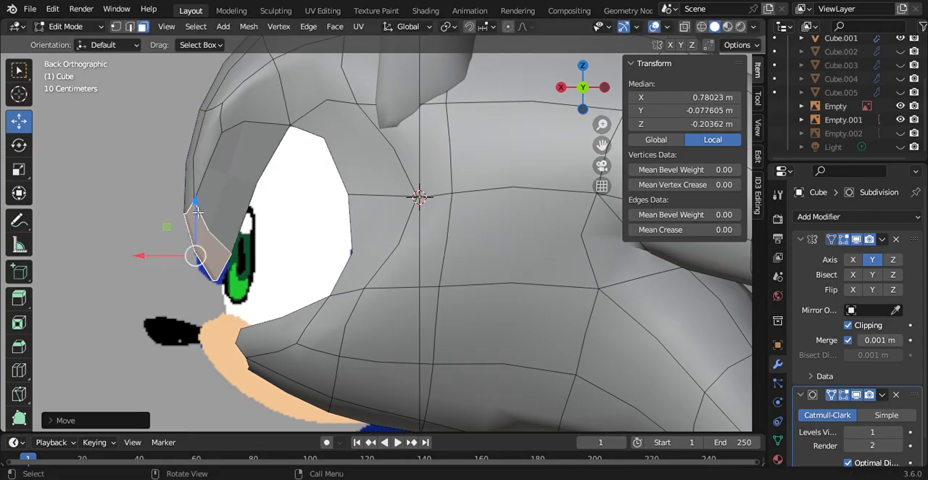
{"action": "left_click_drag", "start_coordinate": [198, 211], "coordinate": [201, 213]}
{"action": "left_click_drag", "start_coordinate": [169, 258], "coordinate": [175, 258]}
{"action": "left_click_drag", "start_coordinate": [207, 213], "coordinate": [208, 219]}
Step: Extrude the lower brow face to X about 0.766 m, scale it down, and lower it to Z about -0.255 m
{"action": "left_click", "coordinate": [21, 298]}
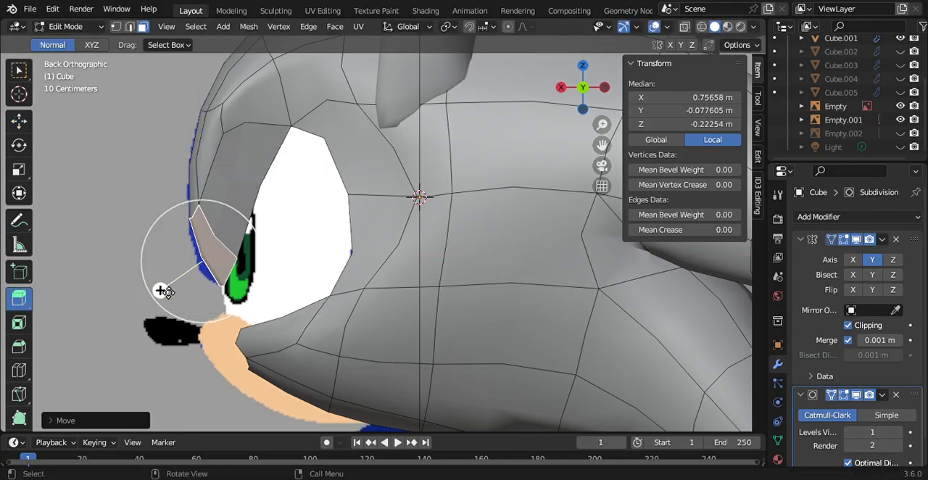
{"action": "left_click_drag", "start_coordinate": [163, 291], "coordinate": [155, 290]}
{"action": "key", "text": "s"}
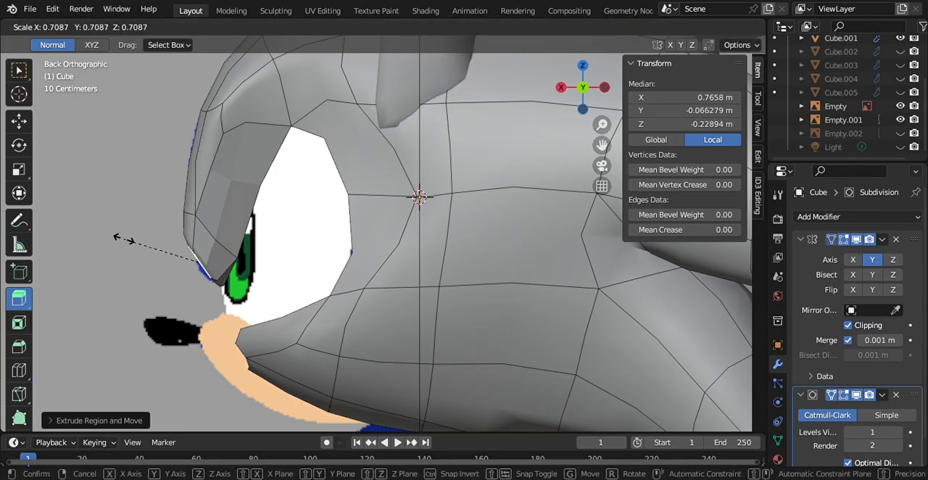
{"action": "left_click", "coordinate": [138, 260]}
{"action": "left_click", "coordinate": [19, 121]}
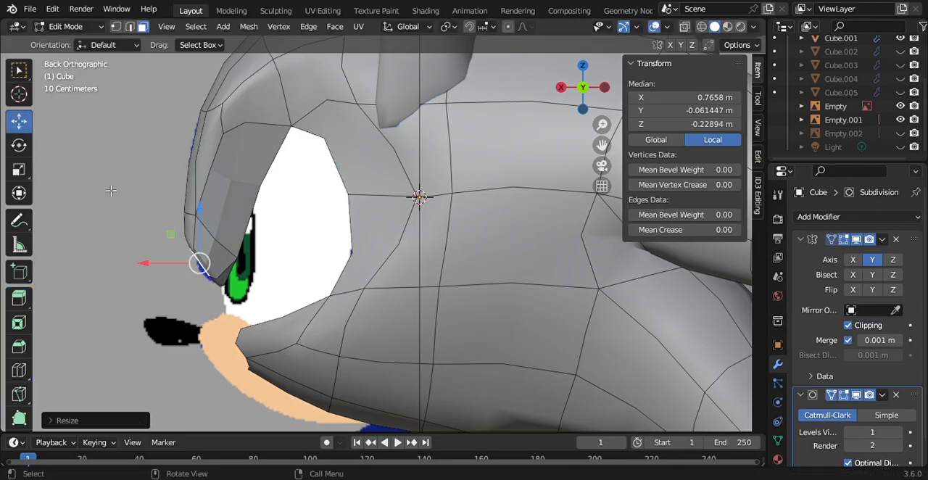
{"action": "left_click_drag", "start_coordinate": [203, 216], "coordinate": [204, 228]}
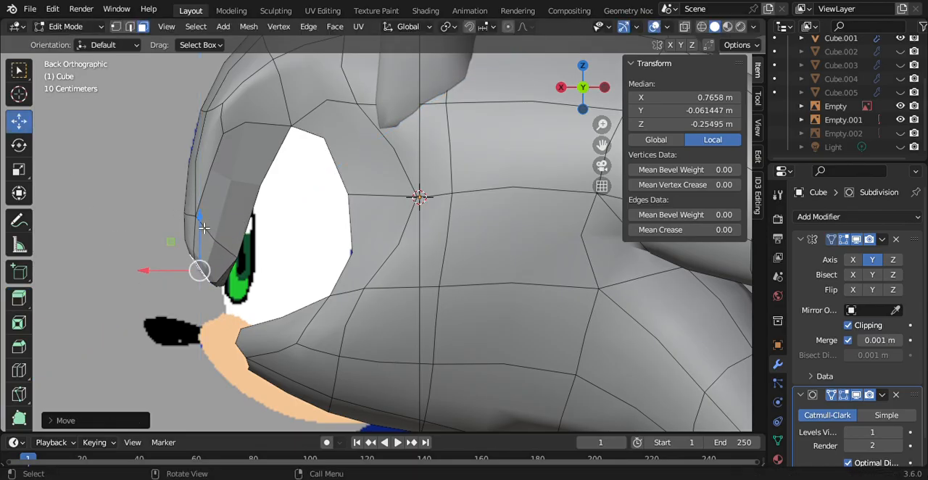
Step: Select the chain of faces along the upper edge of the eye opening, extrude them slightly outward, and scale them down
{"action": "left_click", "coordinate": [560, 87]}
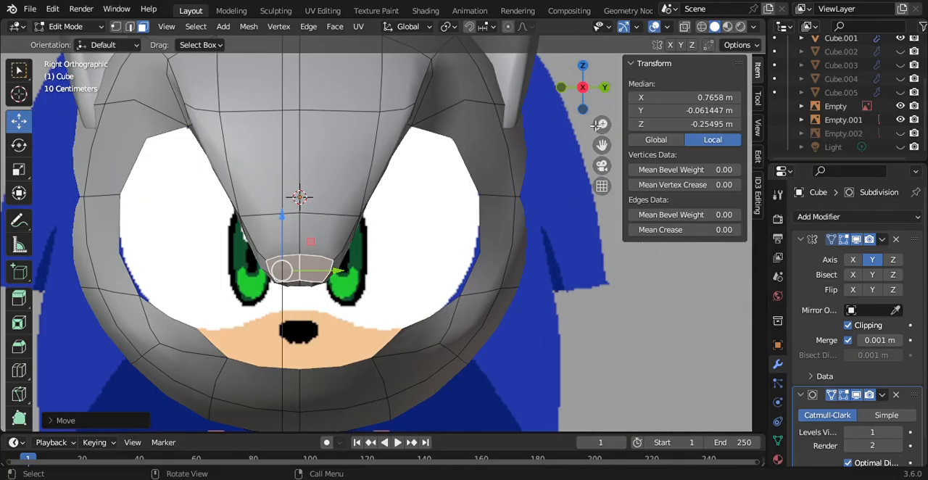
{"action": "left_click_drag", "start_coordinate": [612, 151], "coordinate": [692, 216]}
{"action": "left_click_drag", "start_coordinate": [596, 102], "coordinate": [691, 104]}
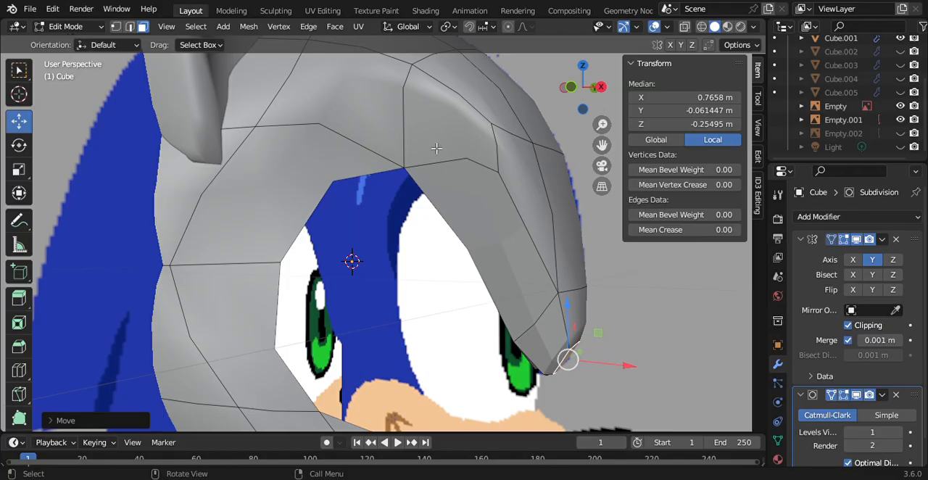
{"action": "left_click", "coordinate": [446, 184]}
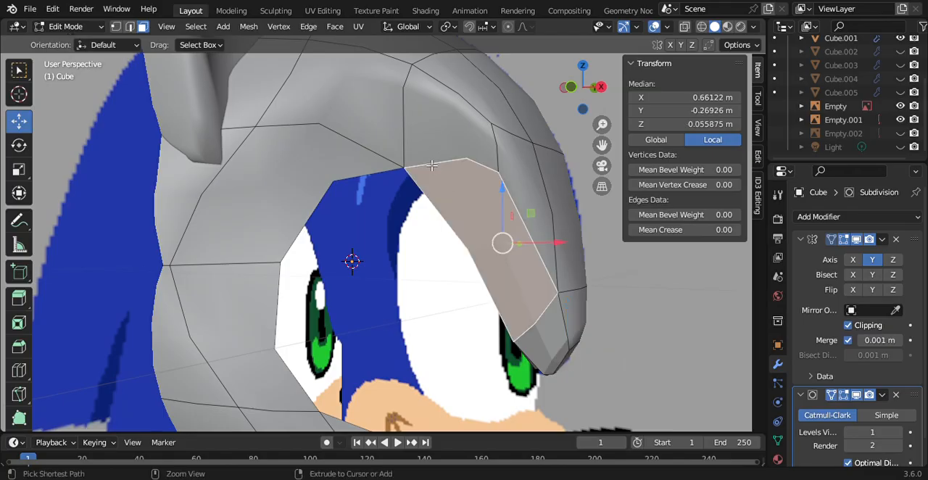
{"action": "left_click", "coordinate": [432, 164], "text": "ctrl"}
{"action": "left_click", "coordinate": [362, 177], "text": "ctrl"}
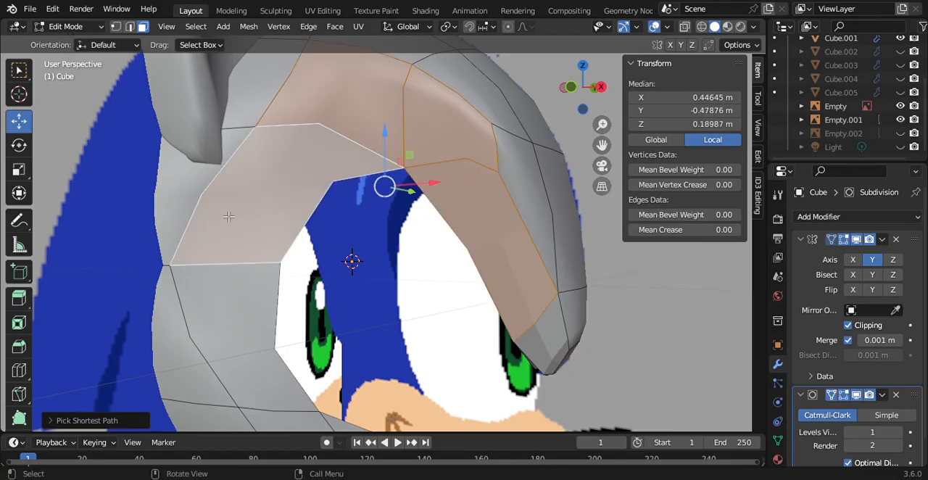
{"action": "left_click", "coordinate": [19, 297]}
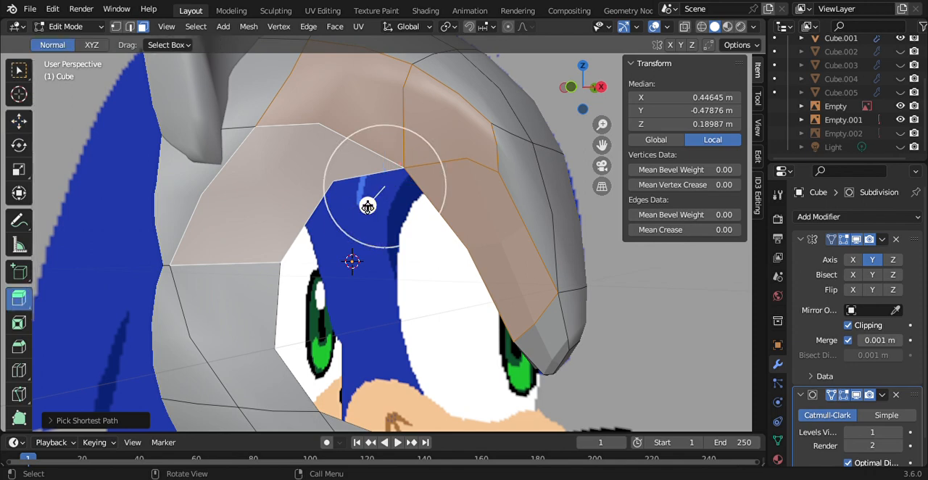
{"action": "left_click_drag", "start_coordinate": [367, 205], "coordinate": [367, 219]}
{"action": "key", "text": "s"}
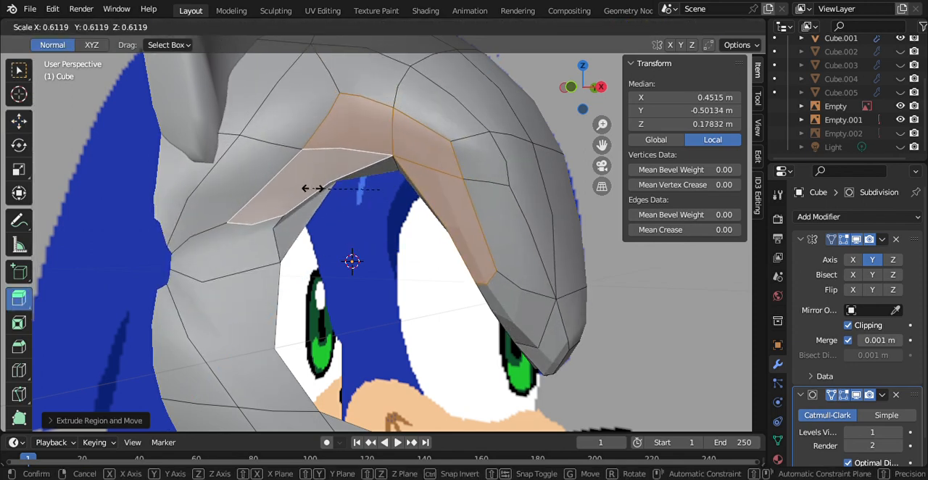
{"action": "left_click", "coordinate": [322, 194]}
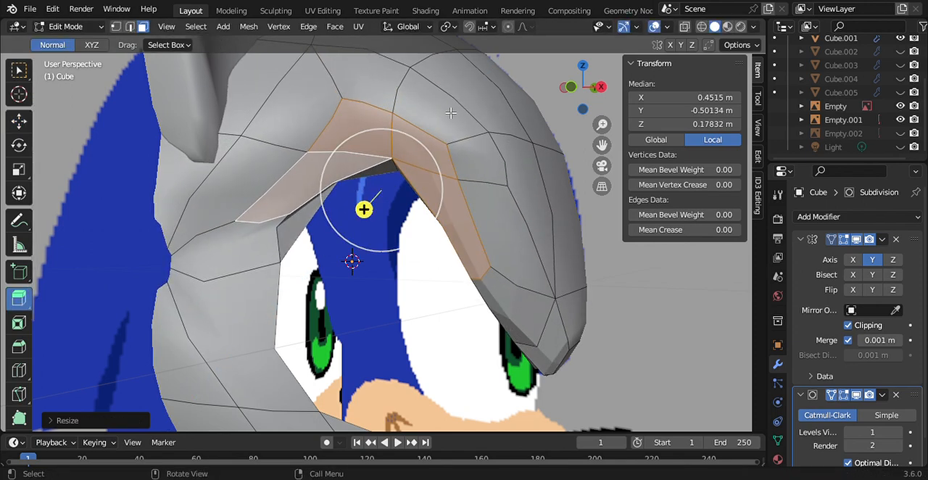
Step: Move the two vertices at the outer eye corner forward along X, bringing the upper one to X about 0.229 m
{"action": "left_click", "coordinate": [601, 87]}
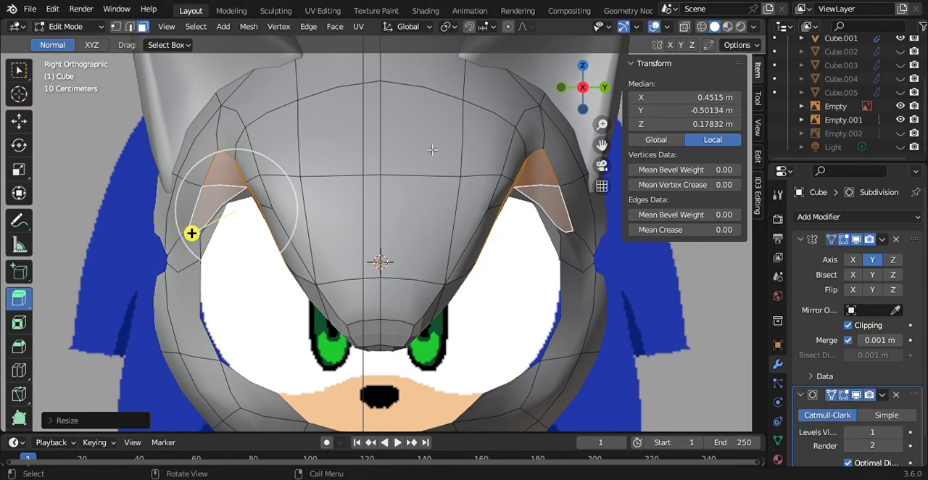
{"action": "left_click", "coordinate": [561, 89]}
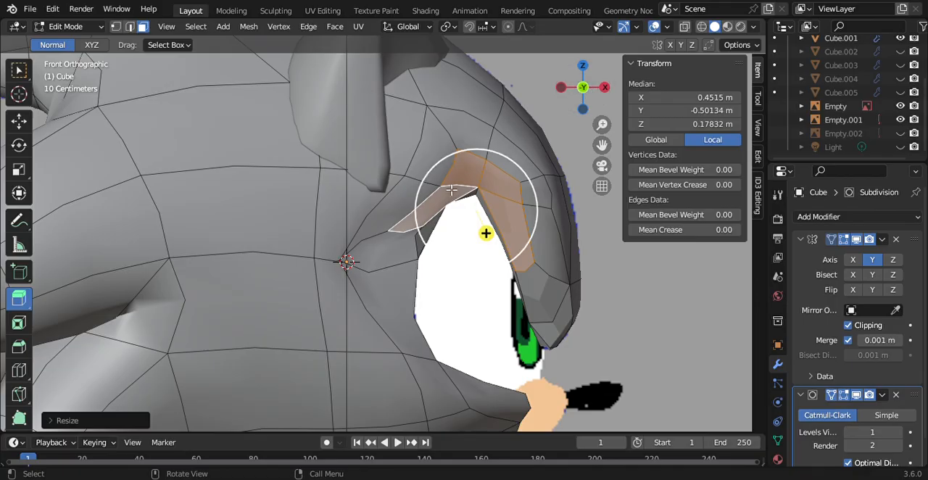
{"action": "left_click", "coordinate": [115, 26]}
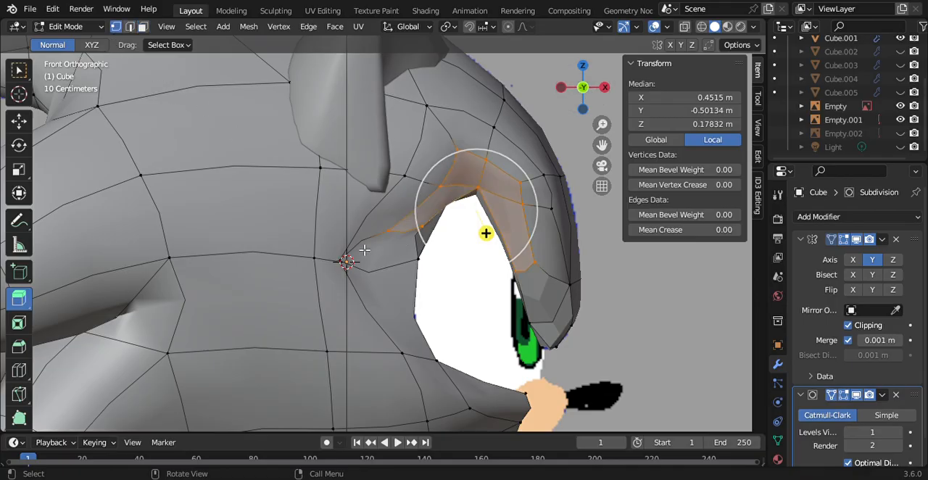
{"action": "left_click", "coordinate": [312, 260]}
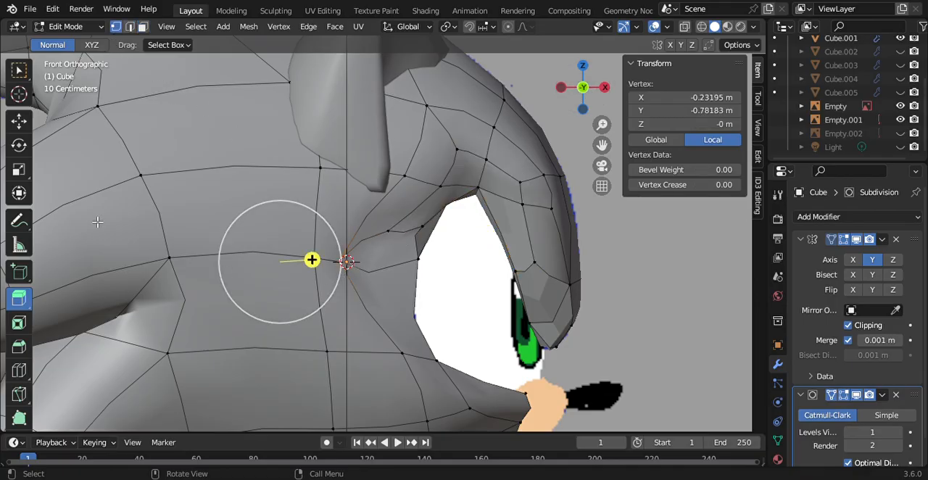
{"action": "left_click", "coordinate": [14, 118]}
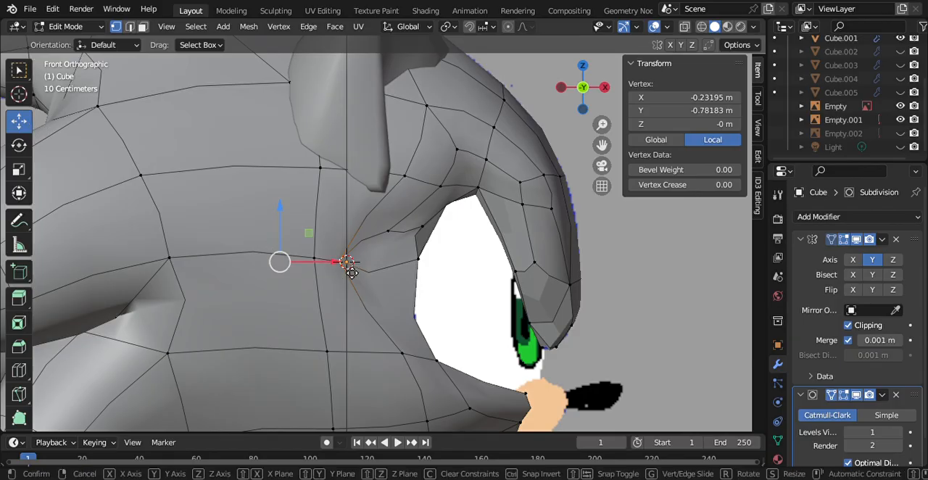
{"action": "left_click_drag", "start_coordinate": [347, 262], "coordinate": [462, 279]}
{"action": "left_click_drag", "start_coordinate": [575, 80], "coordinate": [529, 67]}
{"action": "left_click", "coordinate": [289, 201]}
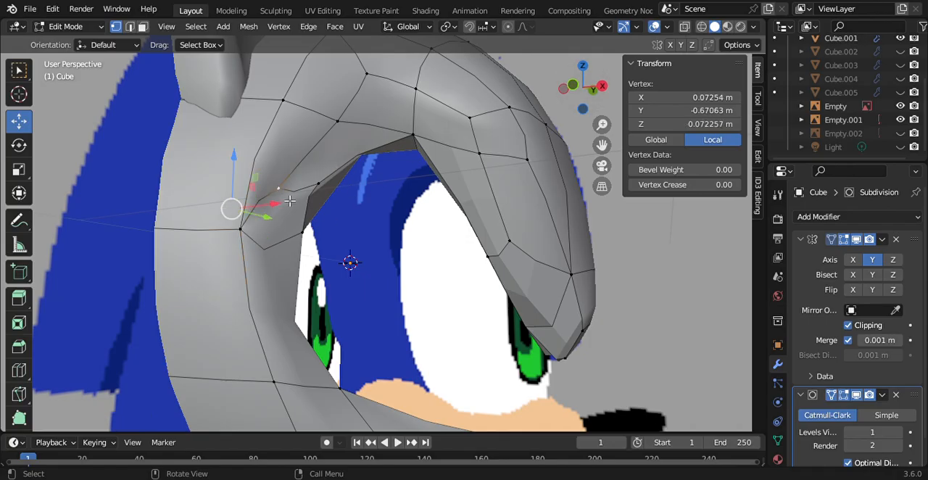
{"action": "left_click_drag", "start_coordinate": [287, 208], "coordinate": [341, 209]}
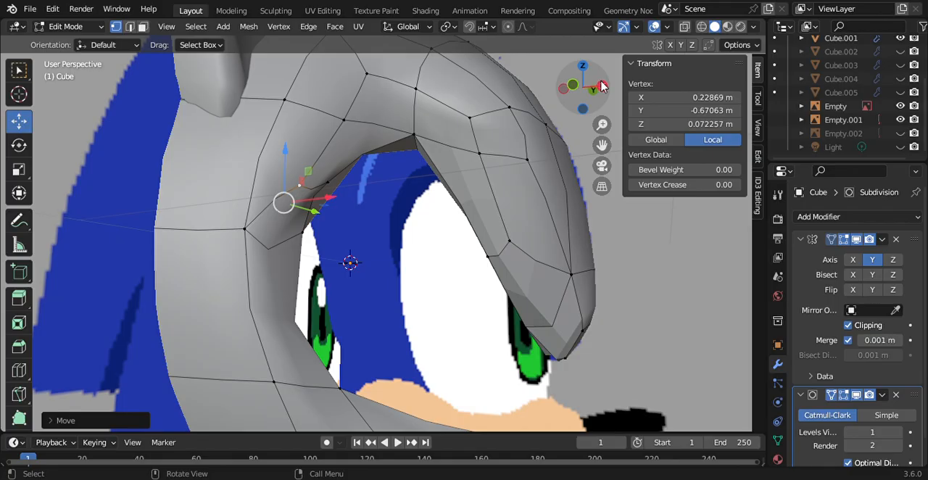
Step: Switch to Object Mode and apply smooth shading to the head mesh
{"action": "left_click_drag", "start_coordinate": [601, 86], "coordinate": [570, 88]}
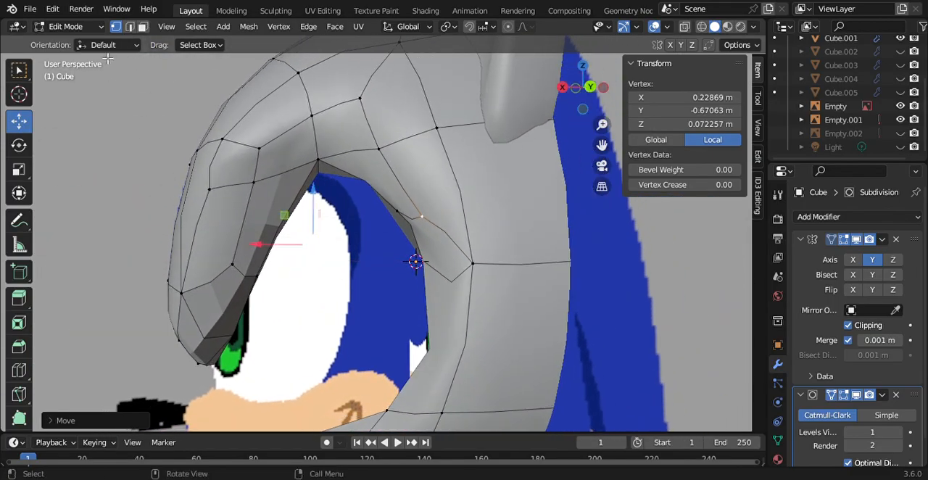
{"action": "left_click", "coordinate": [79, 26]}
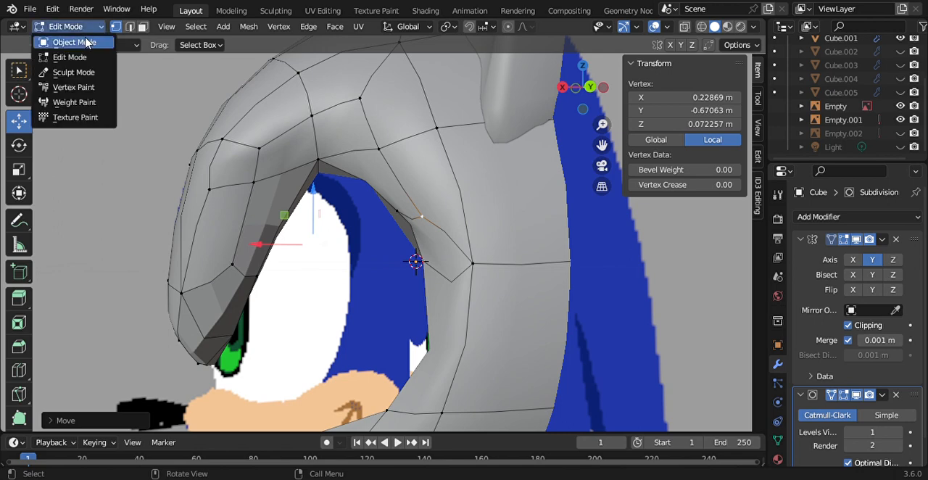
{"action": "left_click", "coordinate": [80, 40]}
{"action": "left_click_drag", "start_coordinate": [586, 89], "coordinate": [618, 88]}
{"action": "right_click", "coordinate": [453, 174]}
{"action": "left_click", "coordinate": [432, 173]}
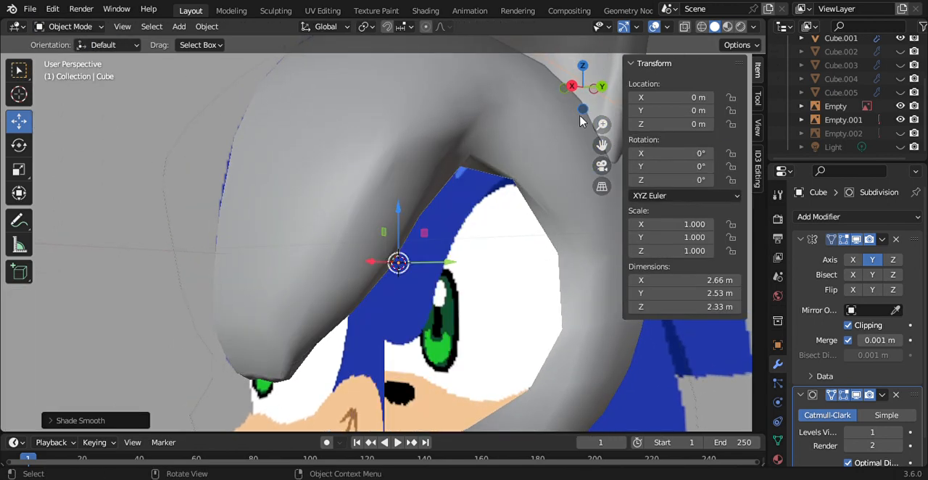
Step: Hide and reshow the head mesh in side view to compare its brow and eye opening with the reference image
{"action": "left_click_drag", "start_coordinate": [580, 121], "coordinate": [594, 97]}
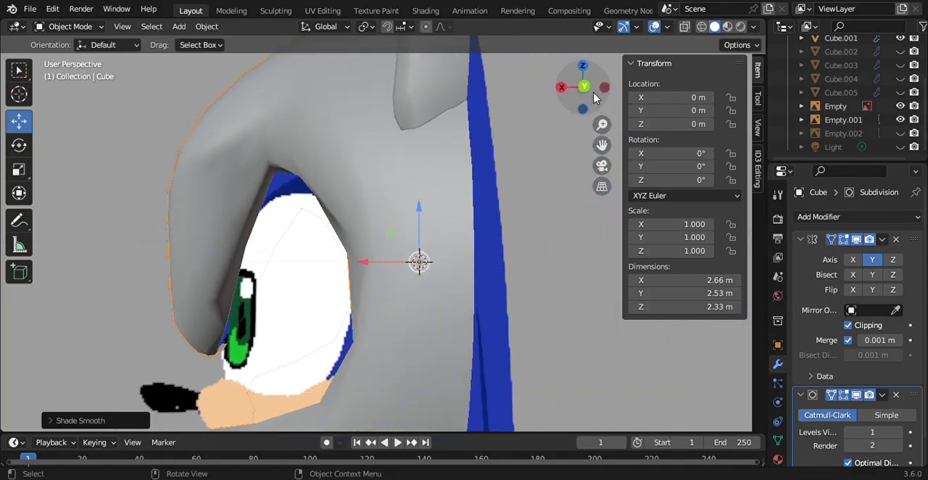
{"action": "left_click", "coordinate": [589, 92]}
{"action": "left_click_drag", "start_coordinate": [607, 125], "coordinate": [607, 173]}
{"action": "scroll", "coordinate": [900, 107], "scroll_direction": "up", "scroll_amount": 2}
{"action": "scroll", "coordinate": [900, 87], "scroll_direction": "up", "scroll_amount": 1}
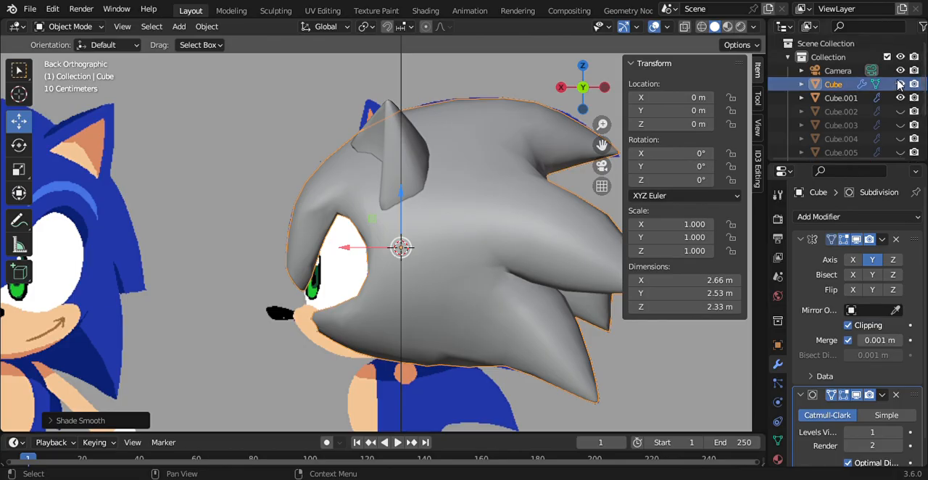
{"action": "left_click", "coordinate": [900, 85]}
{"action": "left_click", "coordinate": [900, 85]}
{"action": "left_click", "coordinate": [900, 85]}
{"action": "left_click", "coordinate": [901, 85]}
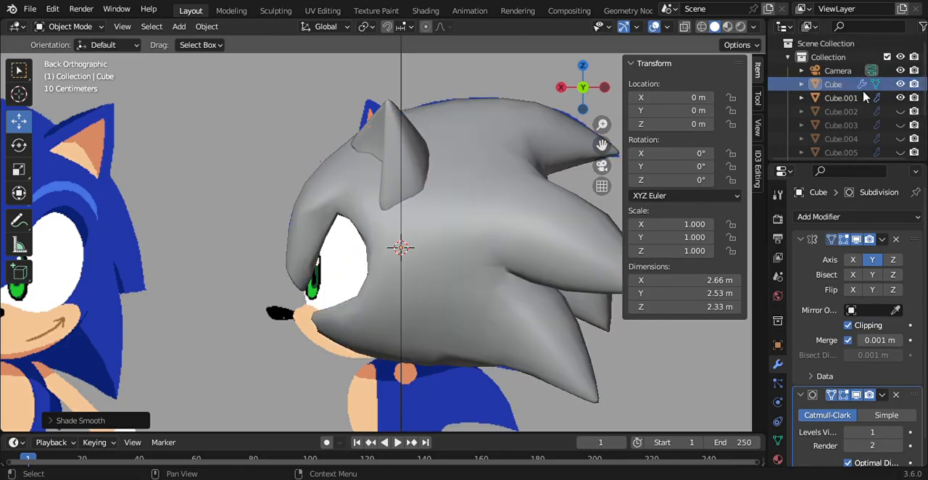
Step: Select the head mesh and return it to Edit Mode
{"action": "left_click", "coordinate": [862, 87]}
{"action": "left_click", "coordinate": [75, 27]}
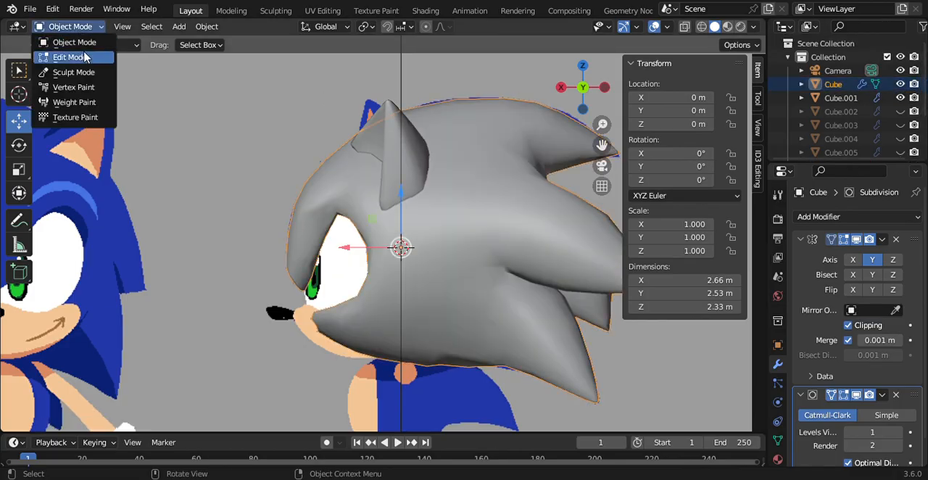
{"action": "left_click", "coordinate": [69, 57]}
{"action": "left_click", "coordinate": [343, 223]}
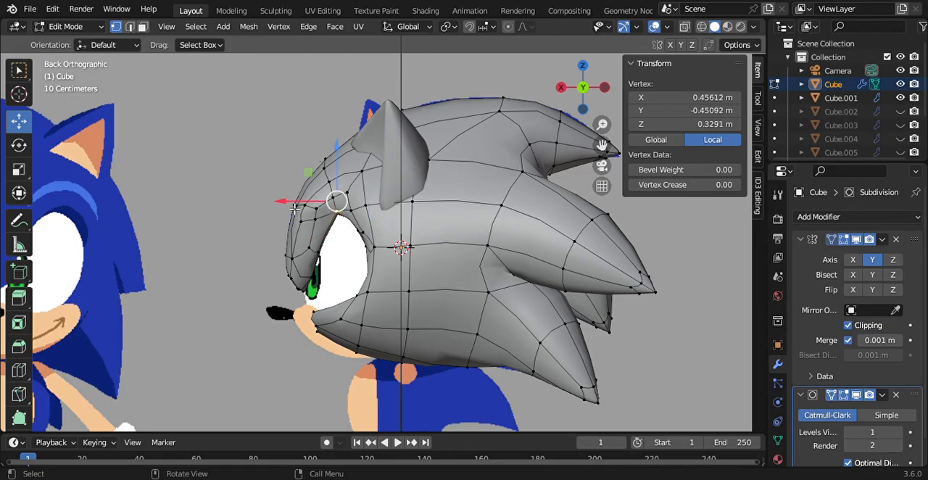
{"action": "left_click_drag", "start_coordinate": [295, 208], "coordinate": [281, 211]}
{"action": "key", "text": "ctrl+z"}
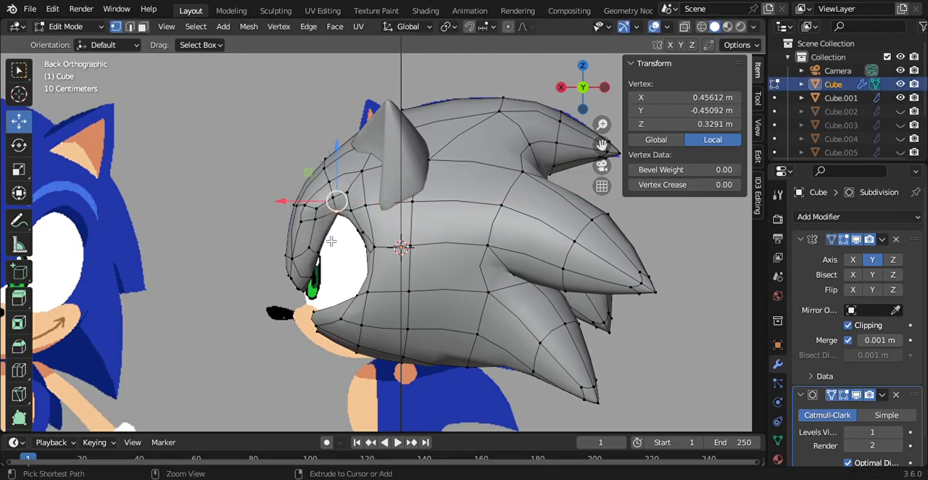
Step: Select the vertices at the rear edge of the eye opening and reposition them at X about 0.205 m and Z about 0.138 m
{"action": "left_click_drag", "start_coordinate": [354, 228], "coordinate": [378, 267]}
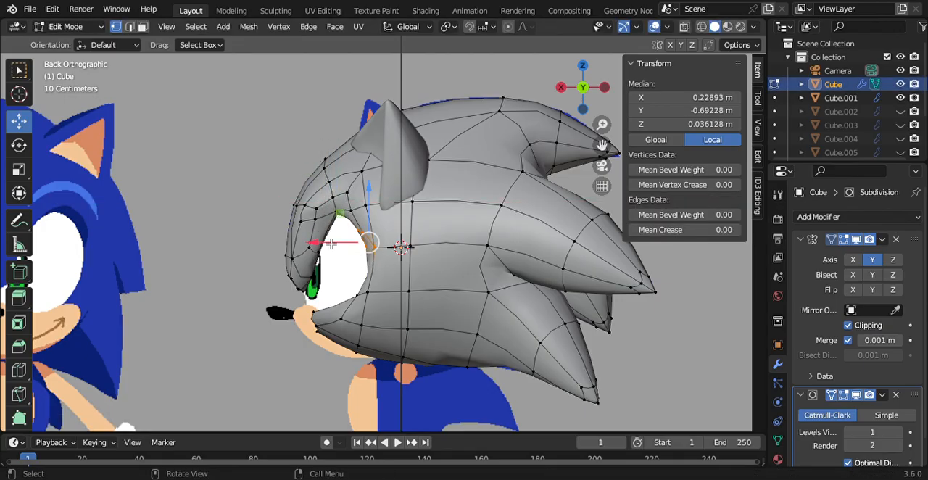
{"action": "left_click_drag", "start_coordinate": [331, 244], "coordinate": [340, 244]}
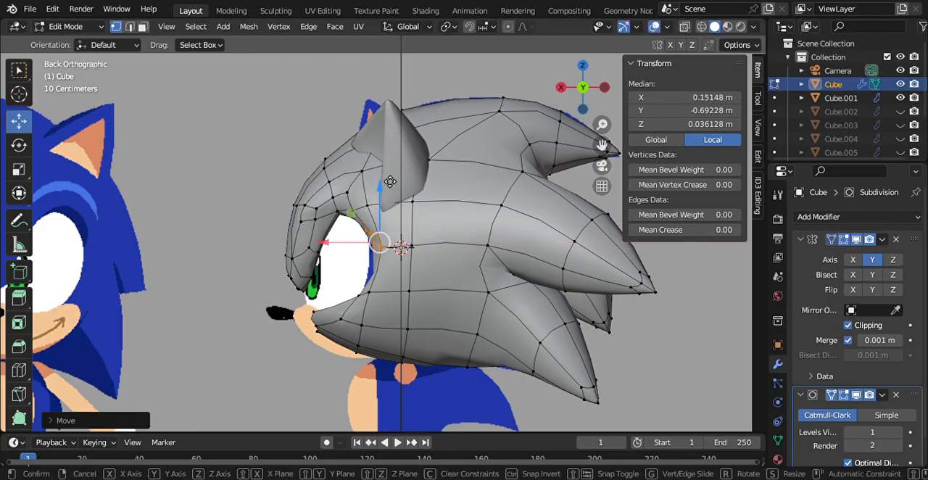
{"action": "left_click_drag", "start_coordinate": [390, 181], "coordinate": [388, 173]}
{"action": "left_click_drag", "start_coordinate": [343, 240], "coordinate": [337, 240]}
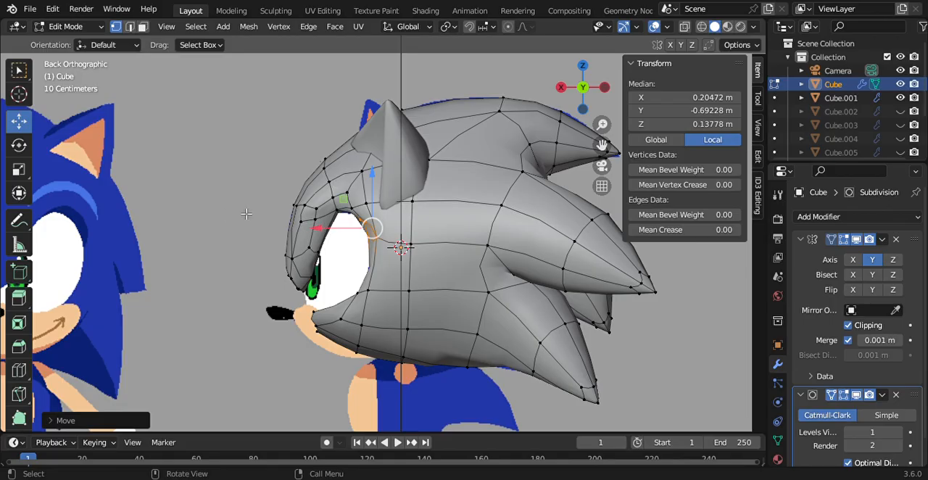
{"action": "left_click", "coordinate": [332, 198]}
{"action": "left_click_drag", "start_coordinate": [297, 205], "coordinate": [278, 213]}
{"action": "left_click", "coordinate": [270, 250]}
{"action": "left_click", "coordinate": [339, 199]}
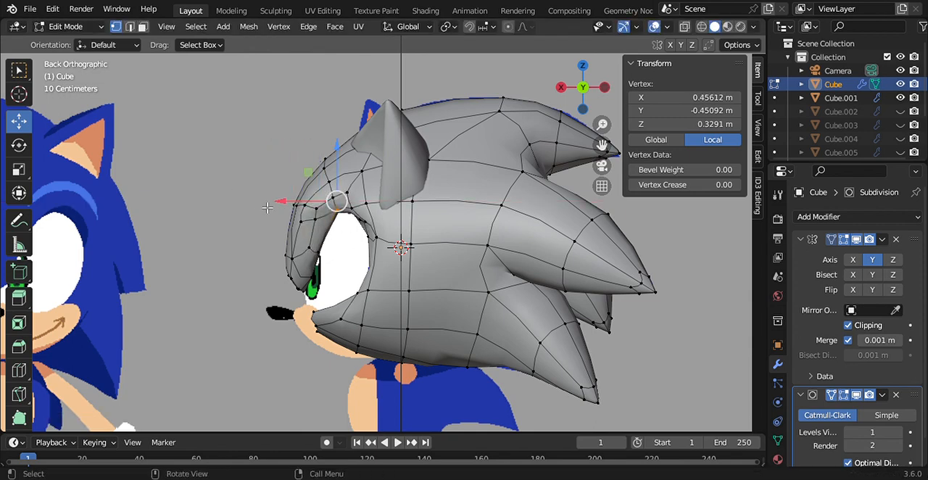
Step: Select all front brow vertices and nudge them along X to a median of about 0.689 m
{"action": "left_click_drag", "start_coordinate": [219, 177], "coordinate": [345, 294]}
{"action": "mouse_move", "coordinate": [257, 242]}
{"action": "left_mouse_down"}
{"action": "mouse_move", "coordinate": [225, 253]}
{"action": "mouse_move", "coordinate": [196, 242]}
{"action": "mouse_move", "coordinate": [254, 251]}
{"action": "left_mouse_up"}
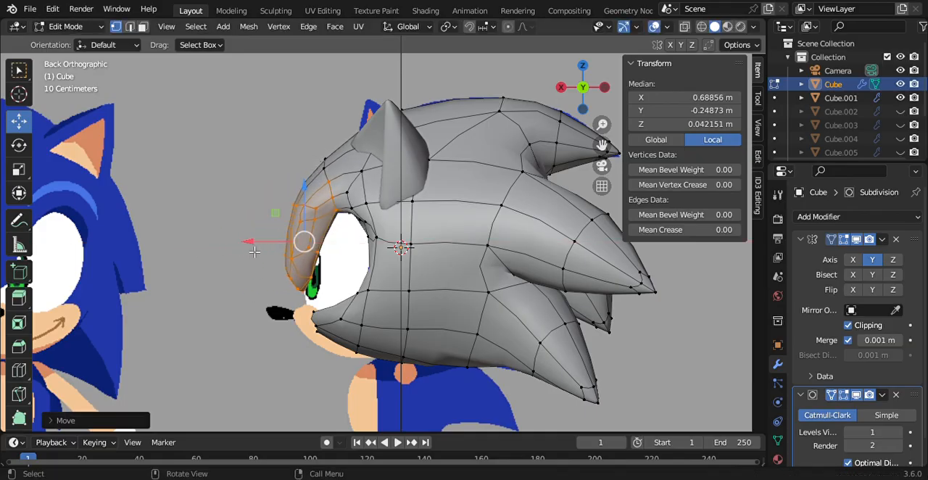
{"action": "left_click", "coordinate": [208, 226]}
{"action": "left_click_drag", "start_coordinate": [582, 91], "coordinate": [582, 109]}
{"action": "left_click", "coordinate": [584, 87]}
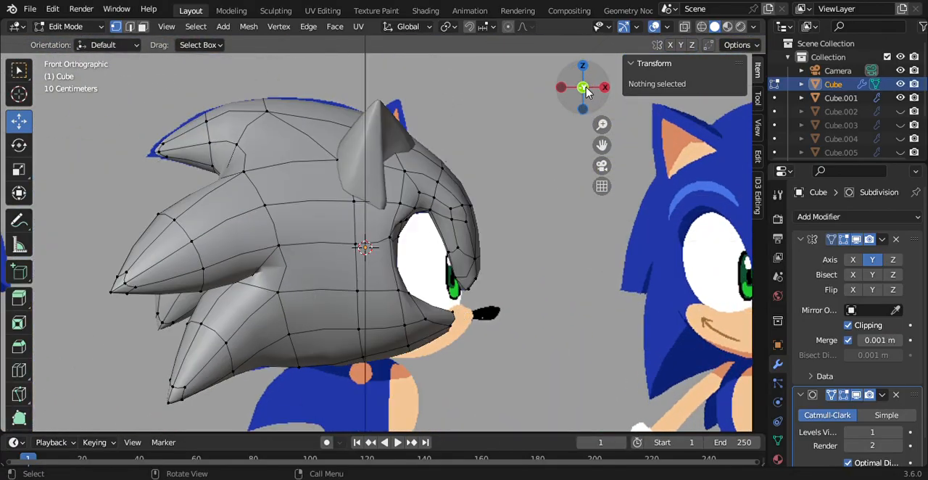
{"action": "left_click", "coordinate": [605, 88]}
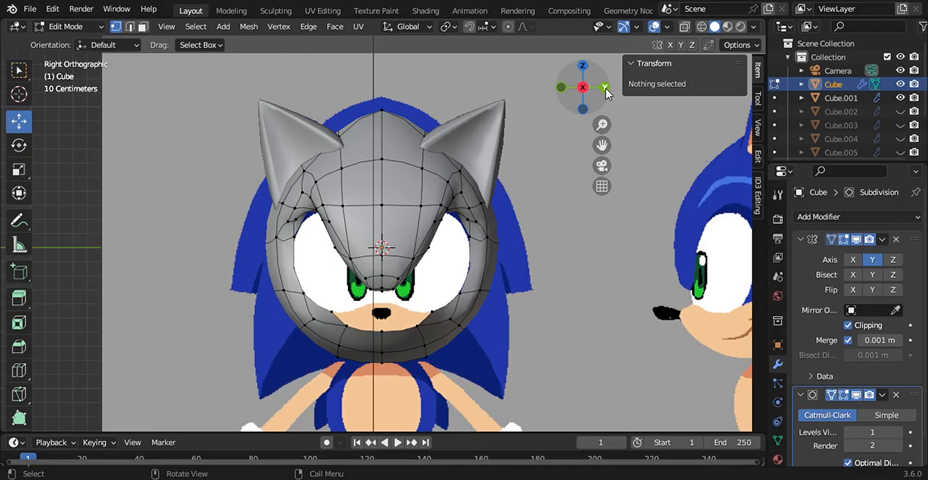
{"action": "left_click", "coordinate": [314, 214]}
{"action": "left_click_drag", "start_coordinate": [325, 159], "coordinate": [326, 168]}
{"action": "key", "text": "ctrl+z"}
Step: Return to Object Mode, hide the front and side reference images, and inspect the head on its own from the front and below
{"action": "left_click", "coordinate": [148, 144]}
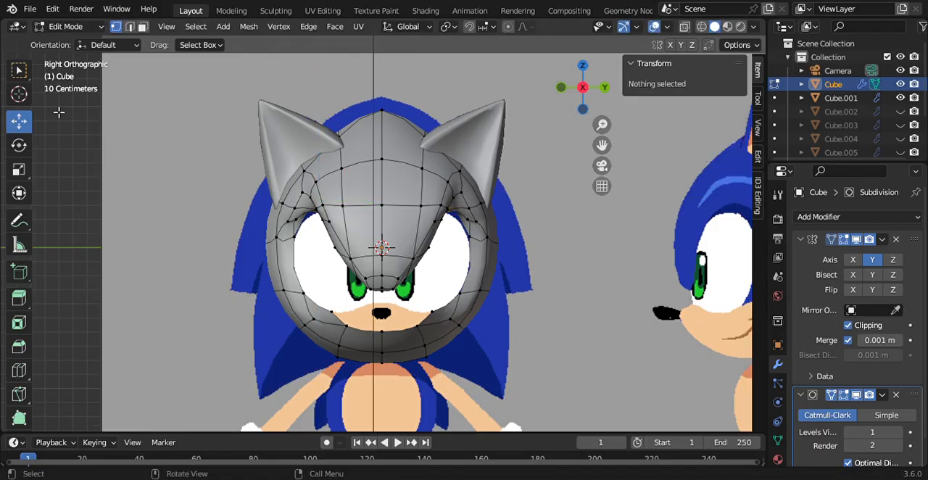
{"action": "left_click", "coordinate": [59, 27]}
{"action": "left_click", "coordinate": [70, 39]}
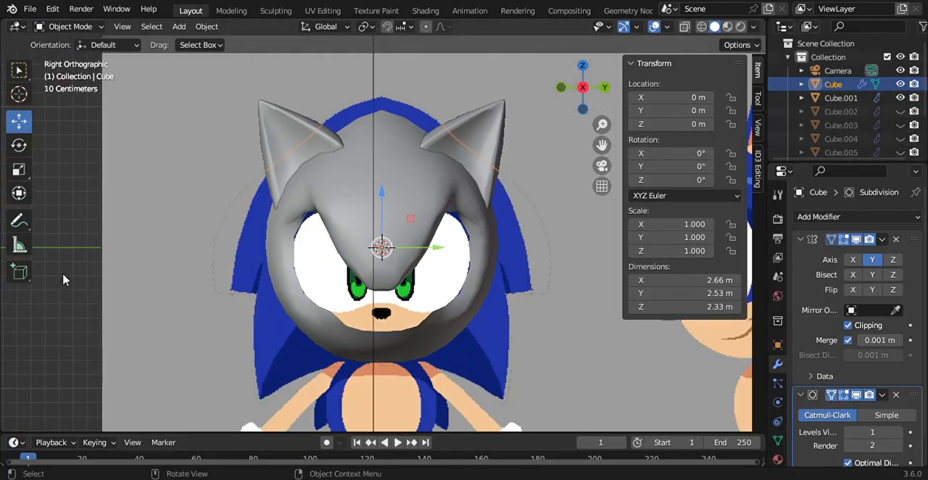
{"action": "scroll", "coordinate": [844, 101], "scroll_direction": "down", "scroll_amount": 3}
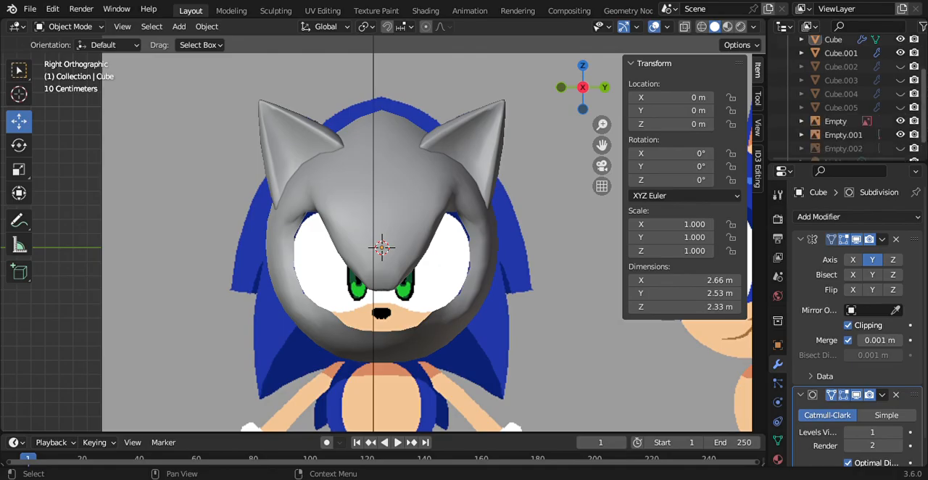
{"action": "left_click_drag", "start_coordinate": [925, 127], "coordinate": [924, 129]}
{"action": "left_click", "coordinate": [899, 118]}
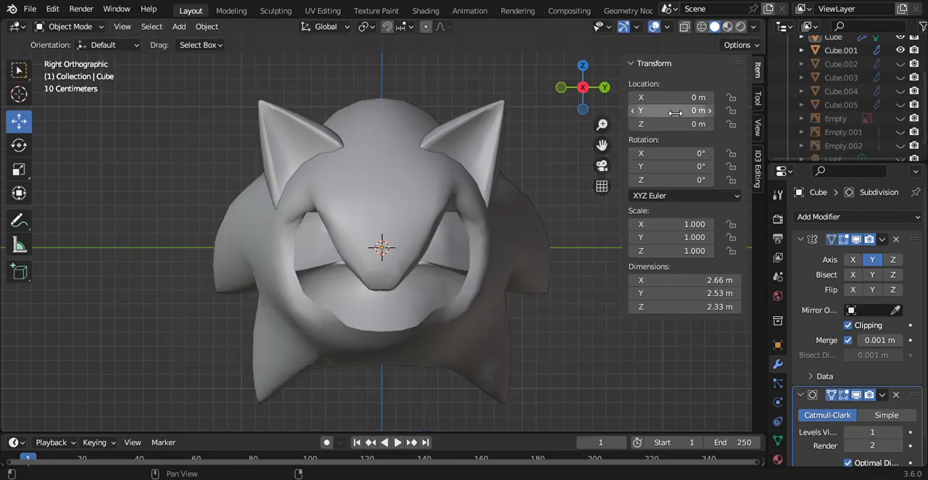
{"action": "left_click_drag", "start_coordinate": [580, 90], "coordinate": [438, 96]}
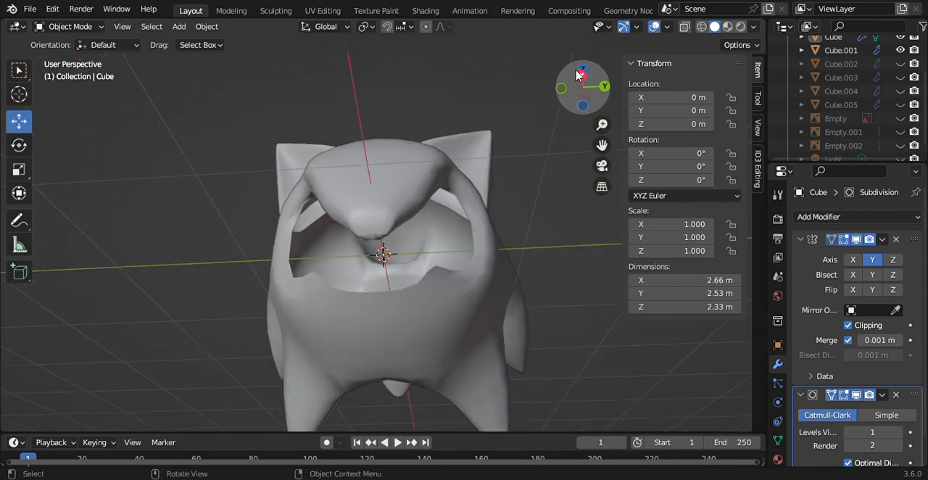
{"action": "left_click", "coordinate": [580, 75]}
{"action": "scroll", "coordinate": [884, 94], "scroll_direction": "up", "scroll_amount": 2}
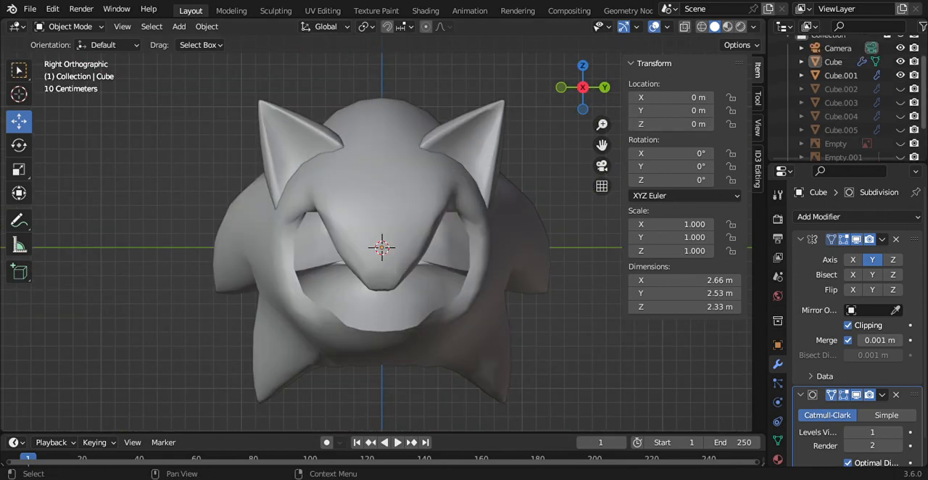
Step: Unhide and select the sphere Cube.002, show the front reference image, and hide the head meshes Cube and Cube.001
{"action": "left_click", "coordinate": [900, 89]}
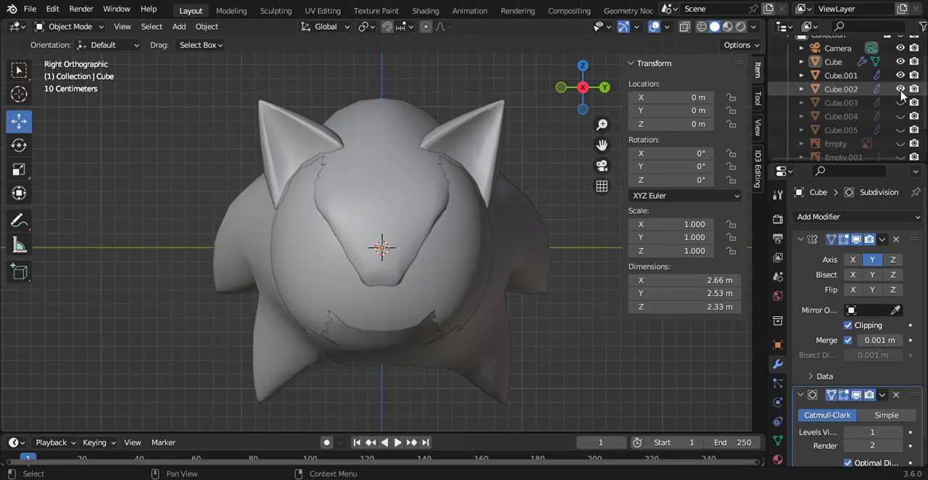
{"action": "left_click", "coordinate": [845, 88]}
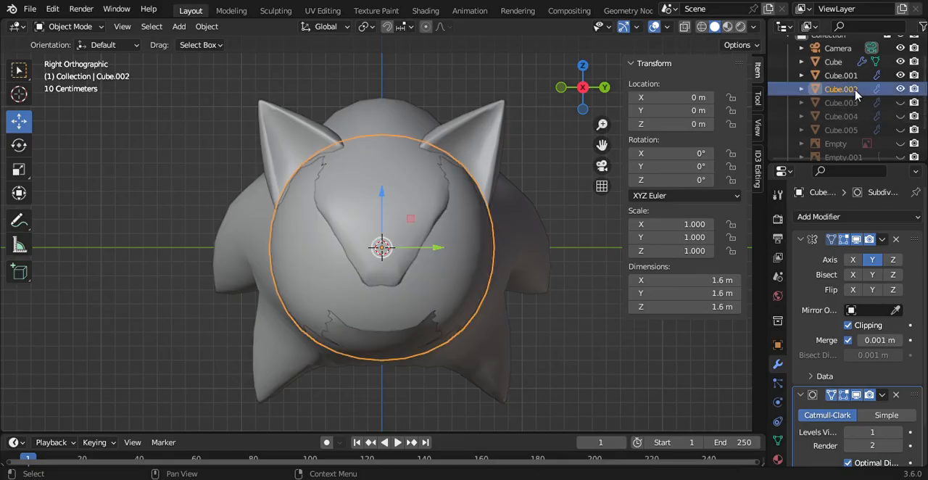
{"action": "left_click", "coordinate": [900, 145]}
{"action": "scroll", "coordinate": [919, 79], "scroll_direction": "up", "scroll_amount": 2}
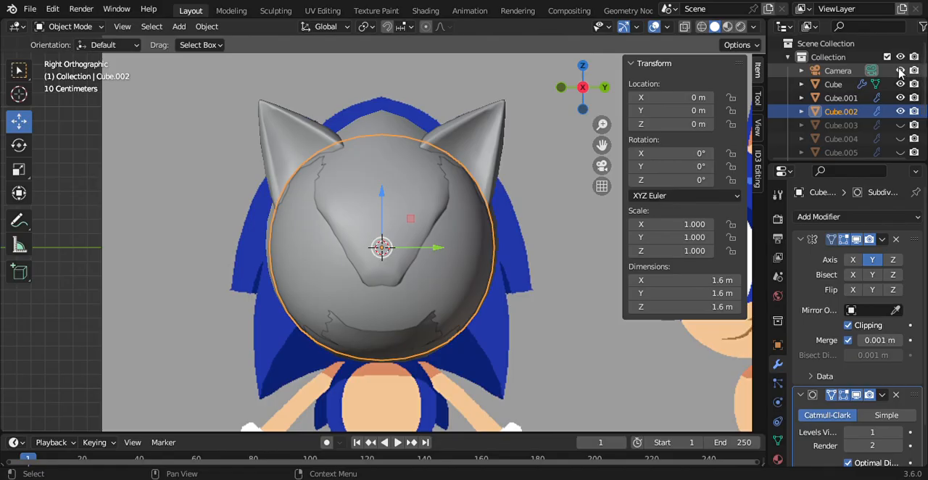
{"action": "left_click", "coordinate": [901, 85]}
{"action": "left_click", "coordinate": [901, 98]}
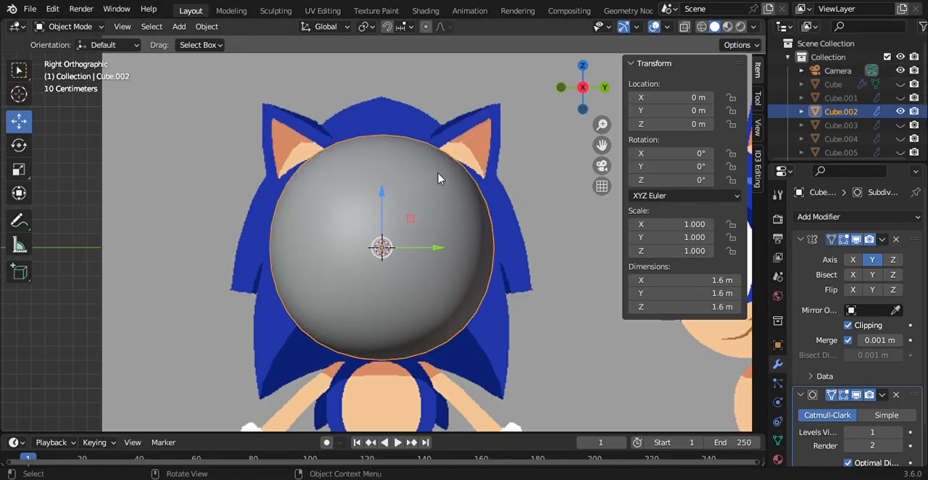
Step: Scale the sphere down to 0.253, lower it to Z about -0.59 m over the muzzle, and stretch its Y scale to about 0.654
{"action": "key", "text": "s"}
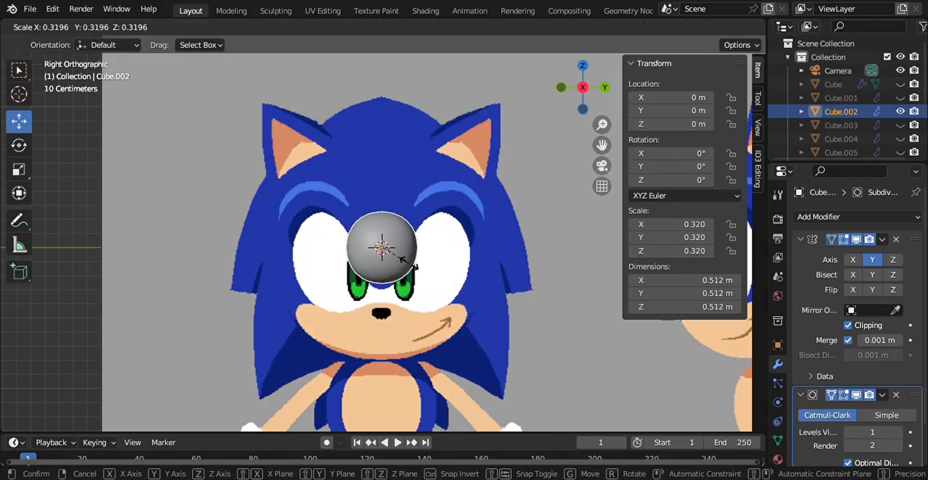
{"action": "left_click", "coordinate": [411, 268]}
{"action": "left_click_drag", "start_coordinate": [380, 193], "coordinate": [390, 277]}
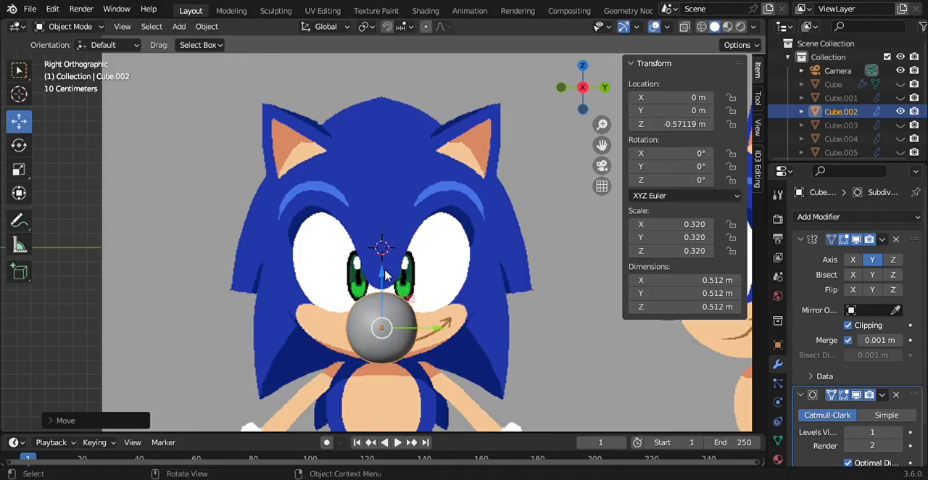
{"action": "key", "text": "s"}
{"action": "left_click", "coordinate": [335, 257]}
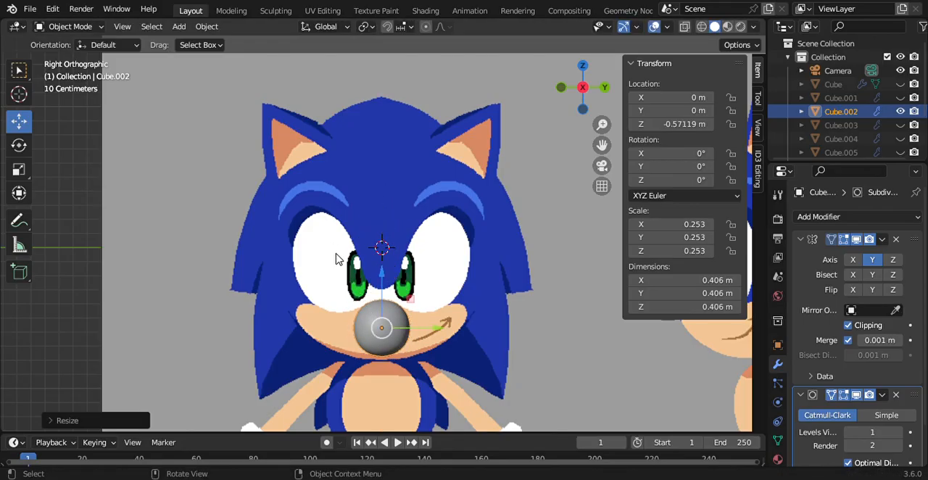
{"action": "left_click_drag", "start_coordinate": [383, 268], "coordinate": [382, 273]}
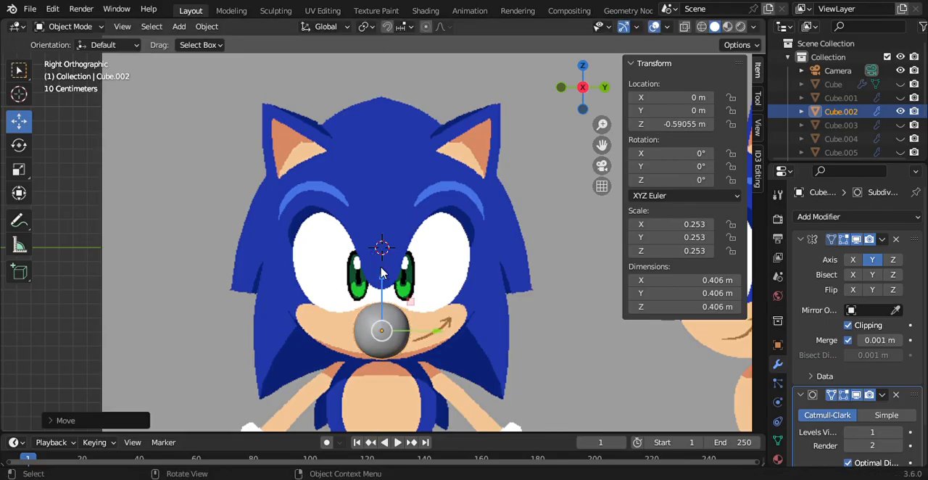
{"action": "left_click", "coordinate": [27, 177]}
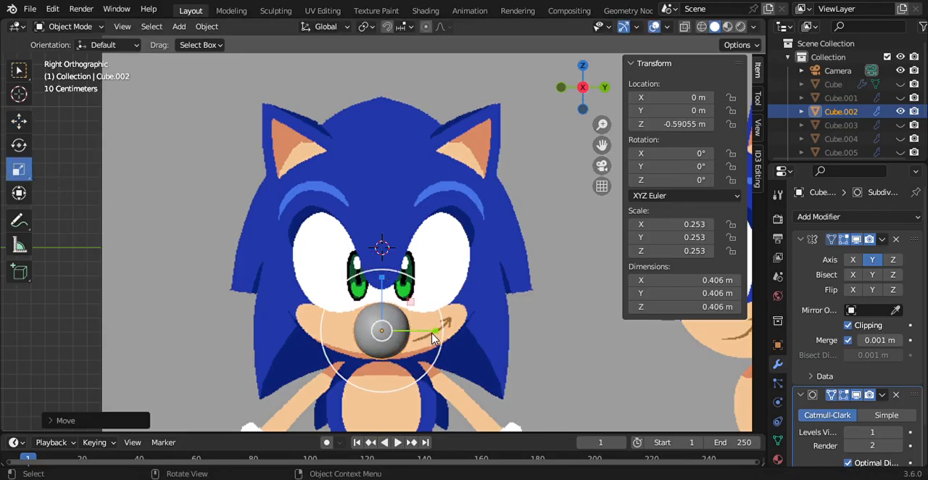
{"action": "left_click_drag", "start_coordinate": [433, 338], "coordinate": [522, 342]}
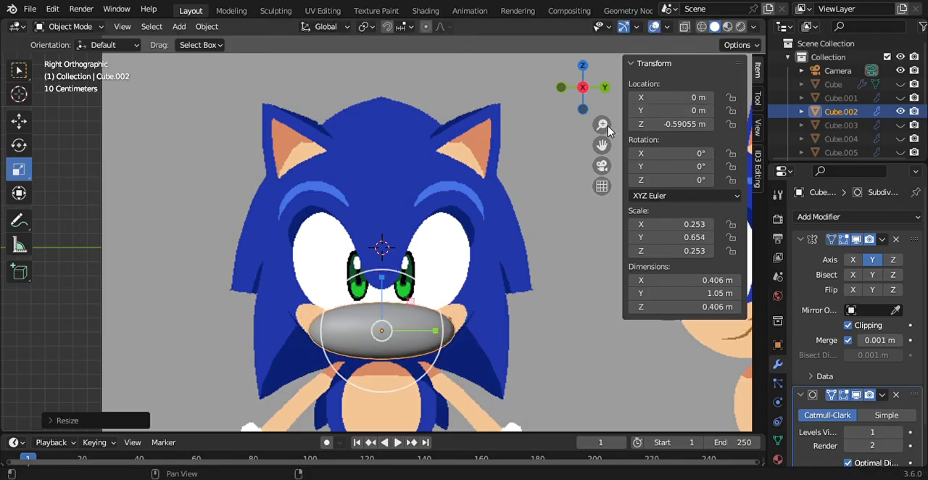
Step: Show the side reference, position the muzzle sphere at X about 0.363 m, and stretch its X scale to about 0.404
{"action": "left_click", "coordinate": [605, 88]}
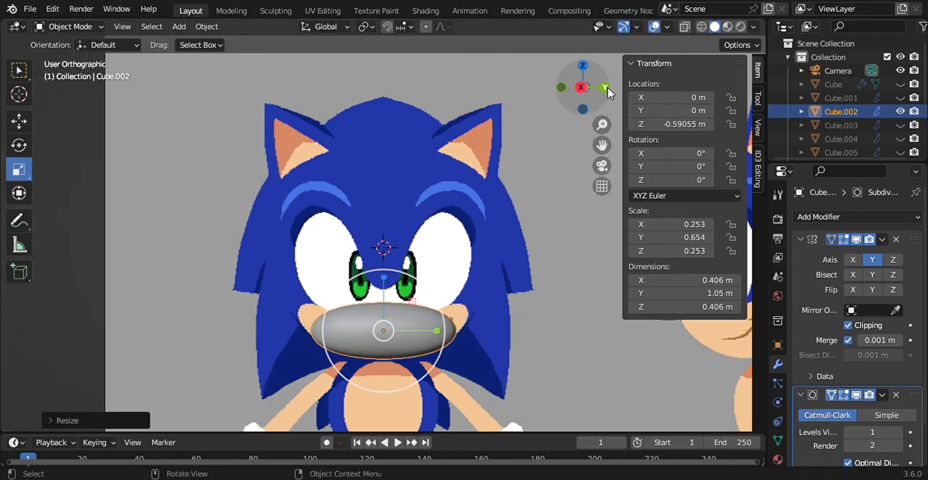
{"action": "scroll", "coordinate": [904, 137], "scroll_direction": "down", "scroll_amount": 3}
{"action": "left_click", "coordinate": [901, 127]}
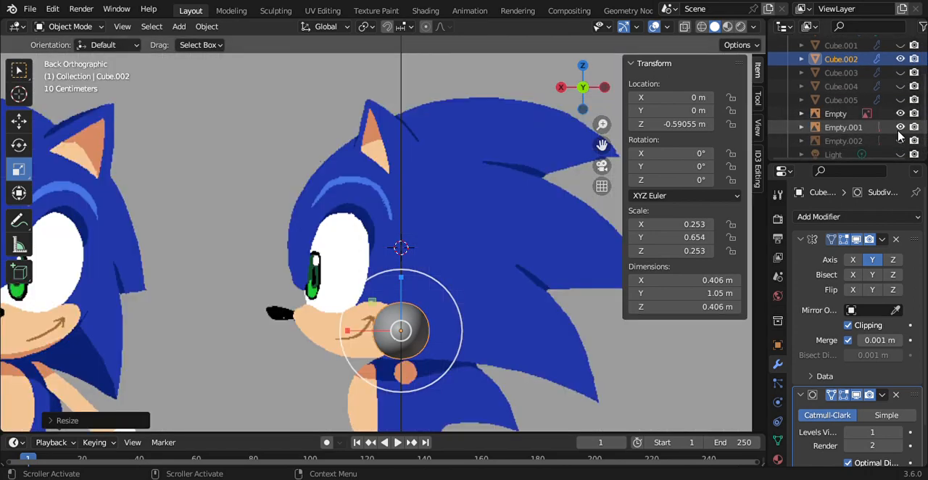
{"action": "left_click", "coordinate": [19, 121]}
{"action": "left_click_drag", "start_coordinate": [356, 344], "coordinate": [302, 335]}
{"action": "left_click", "coordinate": [20, 169]}
{"action": "key", "text": "ctrl+z"}
{"action": "left_click", "coordinate": [19, 120]}
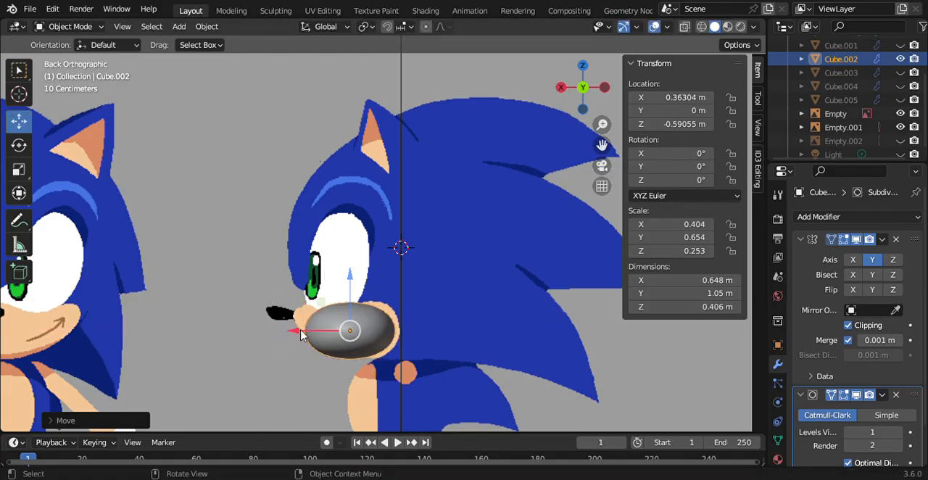
Step: Put the muzzle sphere in Edit Mode and view it from the front
{"action": "left_click", "coordinate": [72, 27]}
{"action": "left_click", "coordinate": [82, 57]}
{"action": "left_click", "coordinate": [561, 88]}
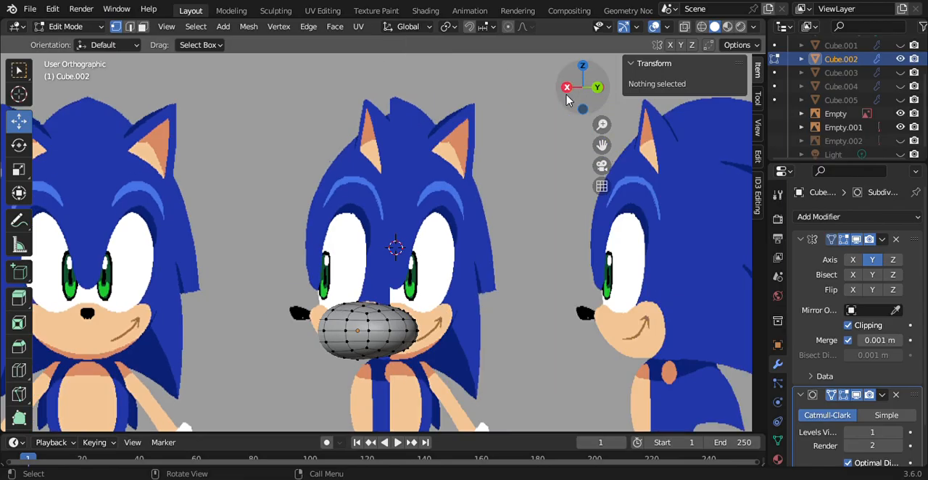
{"action": "key", "text": "b"}
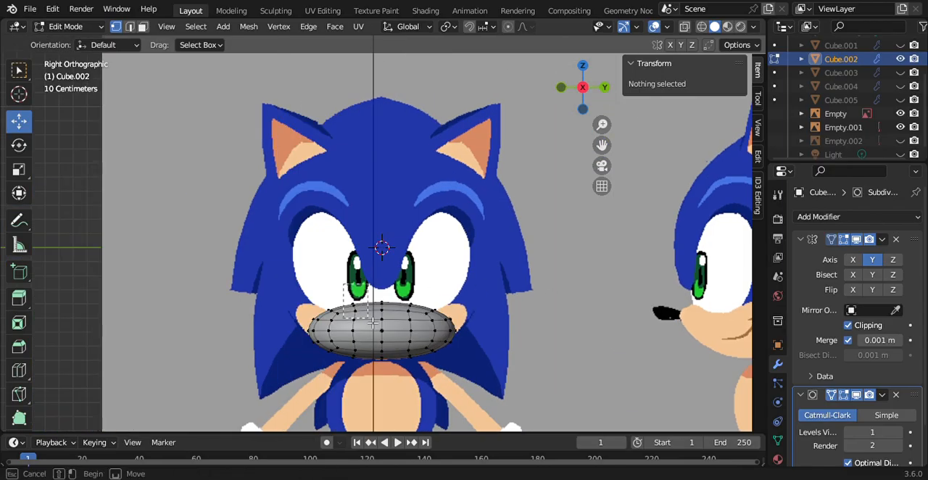
{"action": "left_click_drag", "start_coordinate": [372, 322], "coordinate": [363, 253]}
{"action": "key", "text": "g"}
{"action": "key", "text": "z"}
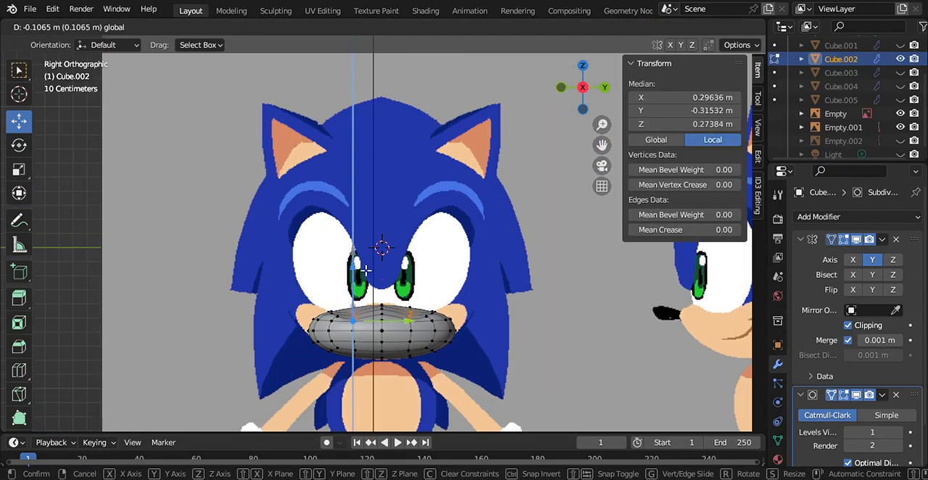
{"action": "left_click", "coordinate": [353, 308]}
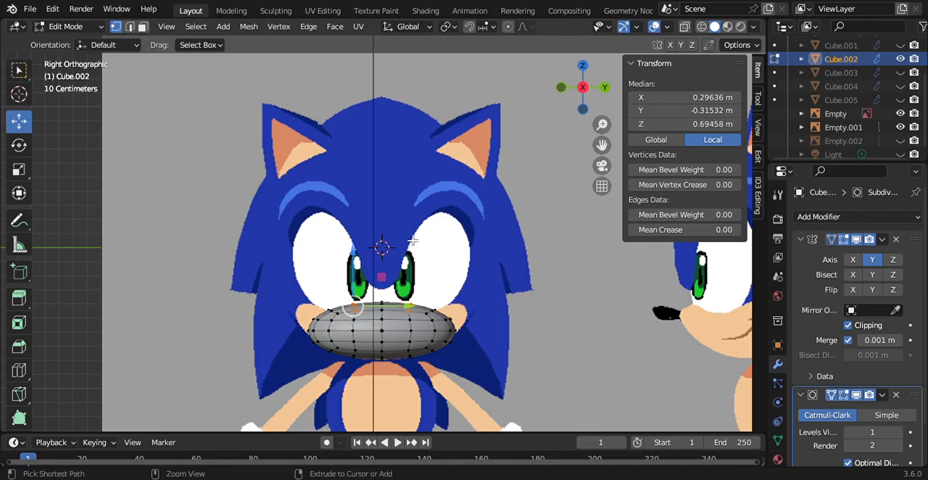
{"action": "left_click", "coordinate": [288, 263]}
{"action": "left_click_drag", "start_coordinate": [346, 283], "coordinate": [530, 121]}
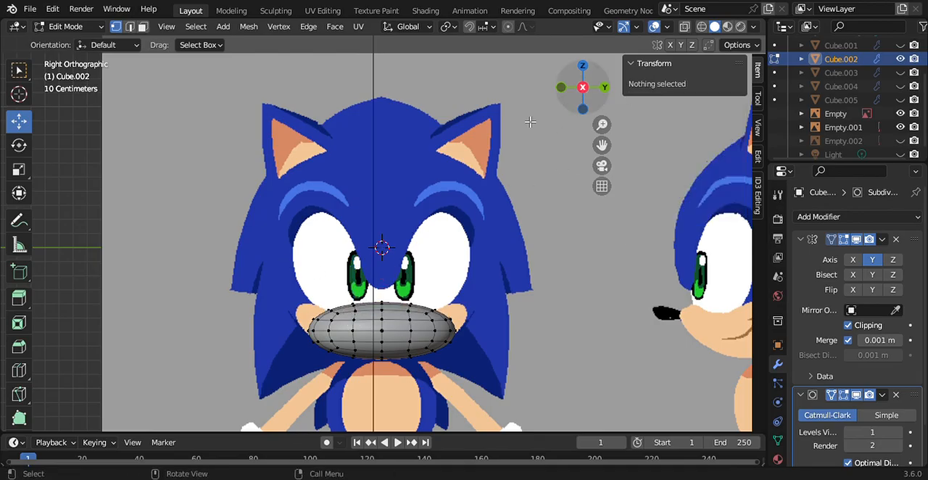
{"action": "left_click_drag", "start_coordinate": [338, 288], "coordinate": [371, 319]}
{"action": "left_click", "coordinate": [299, 283]}
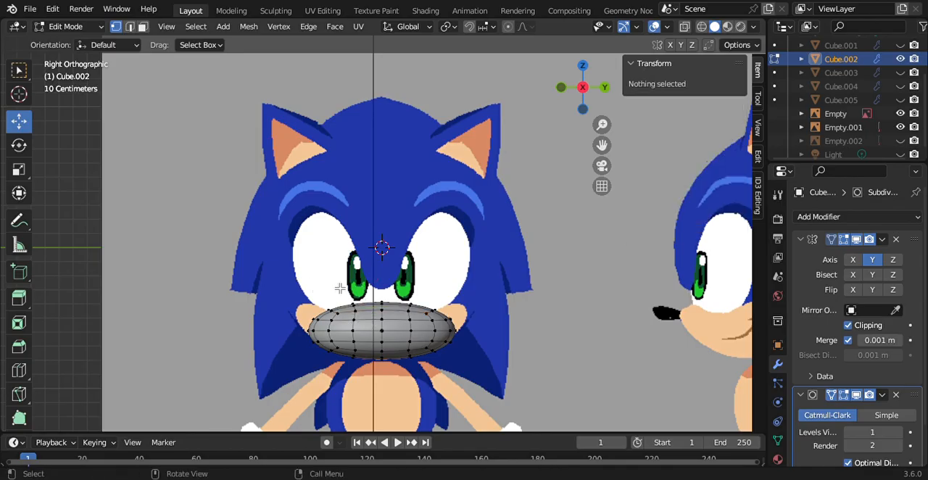
{"action": "left_click_drag", "start_coordinate": [354, 290], "coordinate": [366, 314]}
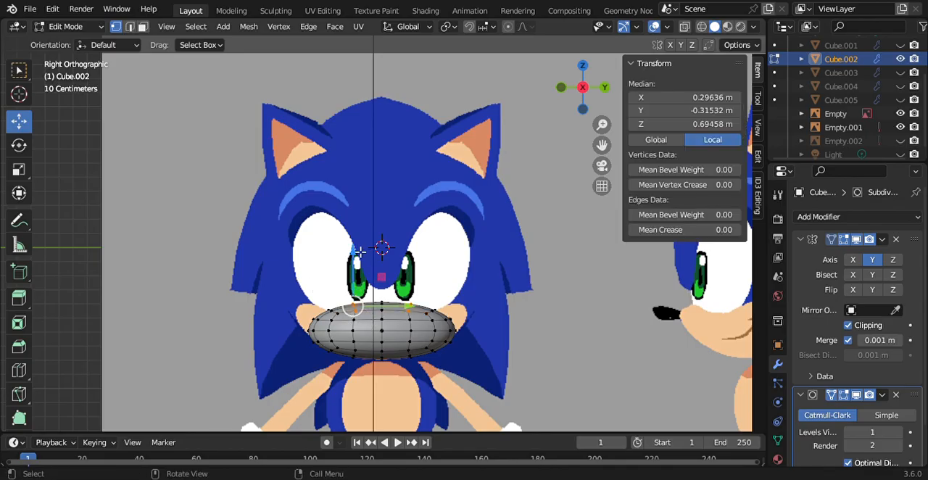
Step: Select the top centre vertices of the muzzle and raise them to a median Z of about 0.887 m
{"action": "left_click_drag", "start_coordinate": [360, 251], "coordinate": [393, 320]}
{"action": "left_click", "coordinate": [267, 315]}
{"action": "left_click_drag", "start_coordinate": [388, 272], "coordinate": [389, 265]}
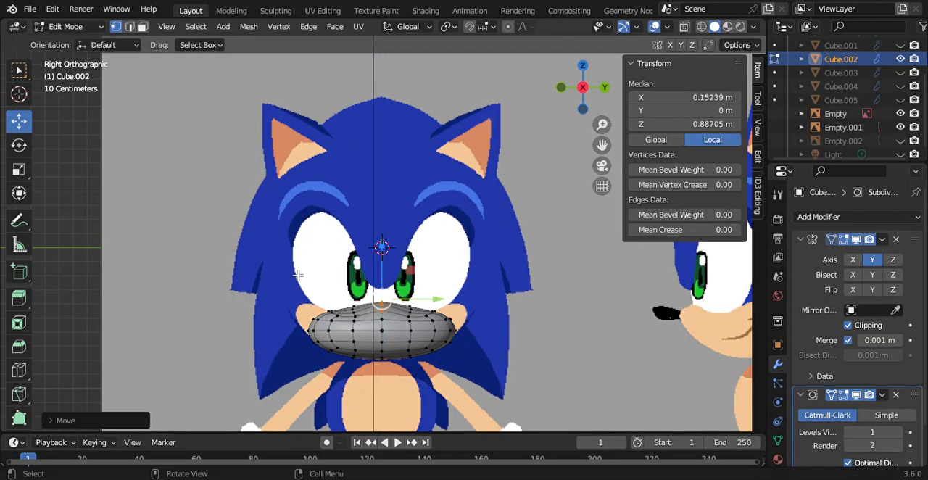
Step: Select the muzzle's outer side vertices and move them outward and up to a median of about Y -0.852 m and Z 0.462 m
{"action": "left_click_drag", "start_coordinate": [296, 274], "coordinate": [337, 370]}
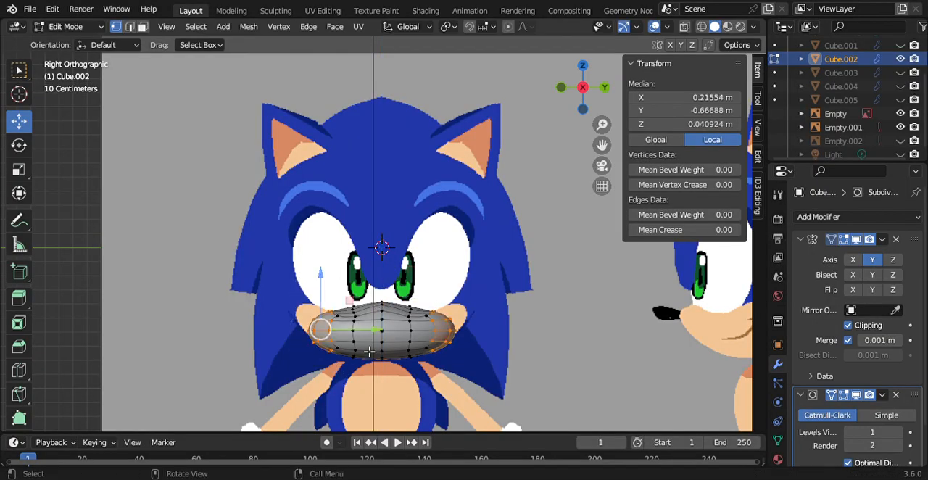
{"action": "left_click_drag", "start_coordinate": [372, 333], "coordinate": [359, 332]}
{"action": "left_click_drag", "start_coordinate": [312, 284], "coordinate": [316, 270]}
{"action": "left_click_drag", "start_coordinate": [371, 318], "coordinate": [375, 310]}
{"action": "left_click_drag", "start_coordinate": [584, 109], "coordinate": [584, 110]}
{"action": "left_click", "coordinate": [573, 91]}
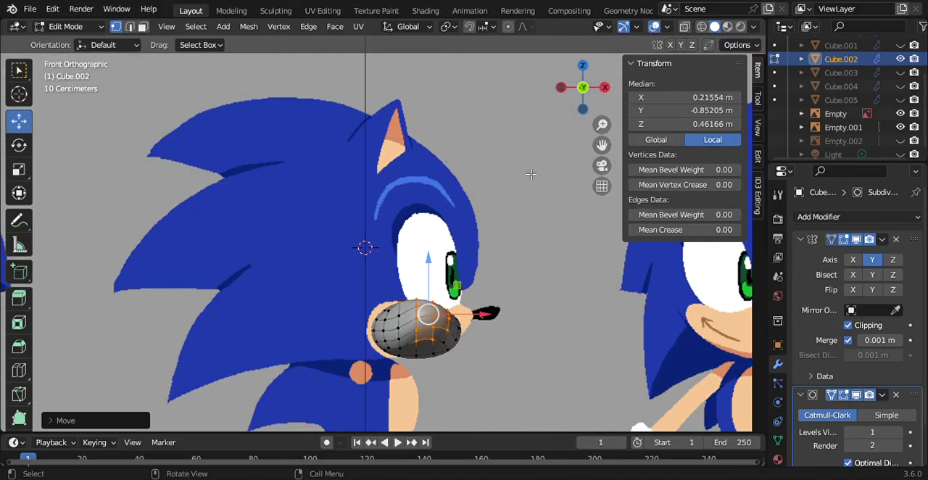
{"action": "left_click_drag", "start_coordinate": [476, 317], "coordinate": [438, 326]}
{"action": "key", "text": "ctrl+z"}
{"action": "left_click_drag", "start_coordinate": [356, 294], "coordinate": [409, 362]}
{"action": "left_click_drag", "start_coordinate": [563, 99], "coordinate": [456, 133]}
{"action": "left_click_drag", "start_coordinate": [409, 322], "coordinate": [389, 329]}
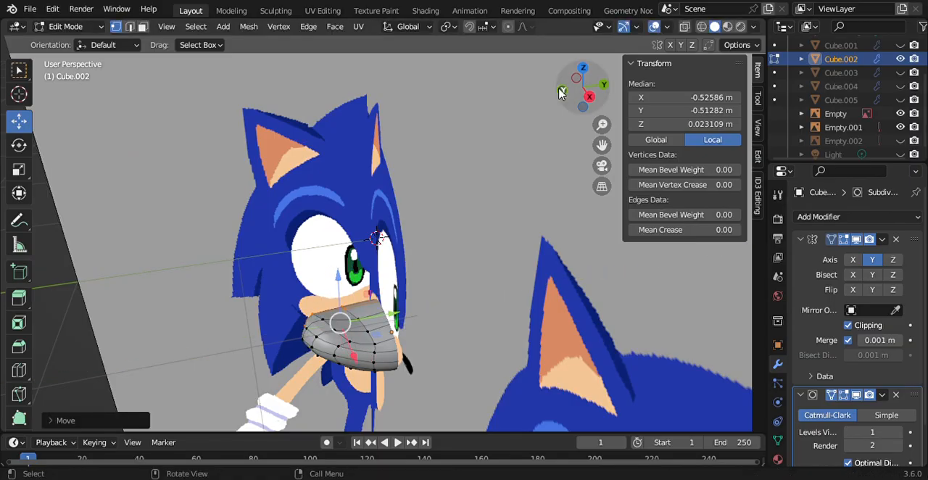
{"action": "mouse_move", "coordinate": [573, 85]}
{"action": "left_mouse_down"}
{"action": "mouse_move", "coordinate": [640, 46]}
{"action": "mouse_move", "coordinate": [602, 83]}
{"action": "mouse_move", "coordinate": [617, 80]}
{"action": "mouse_move", "coordinate": [569, 94]}
{"action": "left_mouse_up"}
{"action": "key", "text": "alt+a"}
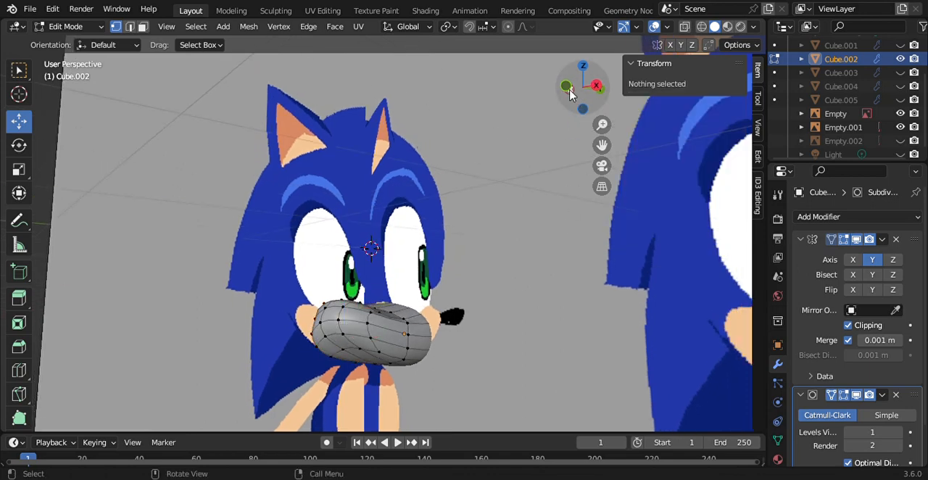
Step: In side view, select the rear vertices of the muzzle and move them back along X to a median of about -0.721 m
{"action": "left_click", "coordinate": [566, 87]}
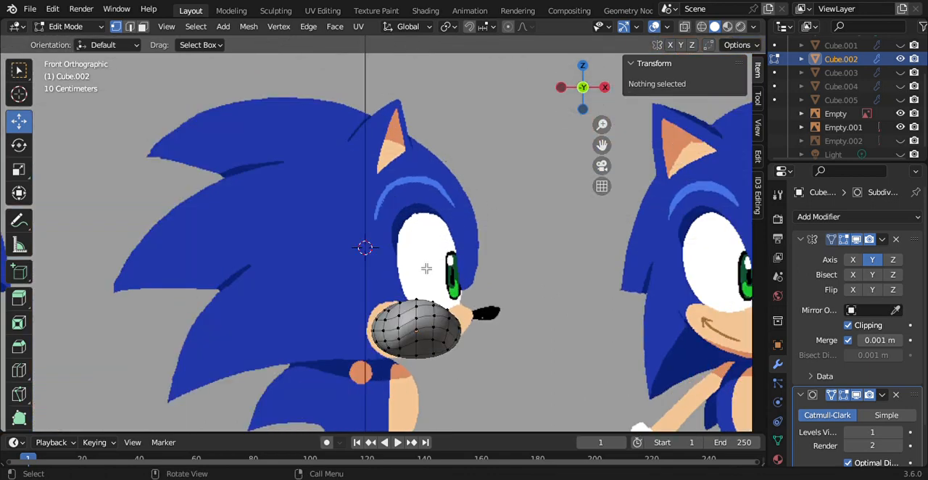
{"action": "left_click_drag", "start_coordinate": [366, 292], "coordinate": [448, 368]}
{"action": "left_click_drag", "start_coordinate": [458, 335], "coordinate": [433, 341]}
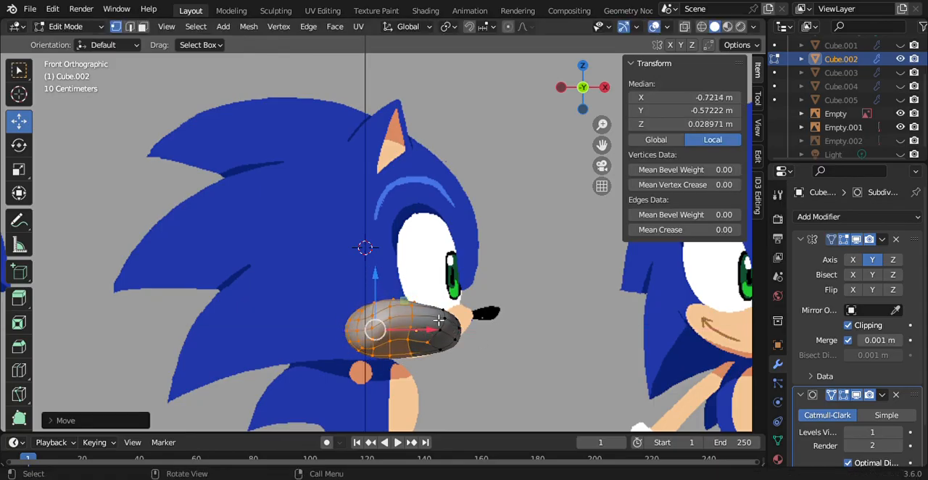
Step: Select the upper front vertices of the muzzle and lower them slightly along Z toward the reference slope
{"action": "left_click", "coordinate": [437, 308]}
{"action": "left_click_drag", "start_coordinate": [408, 284], "coordinate": [455, 317]}
{"action": "key", "text": "g"}
{"action": "key", "text": "z"}
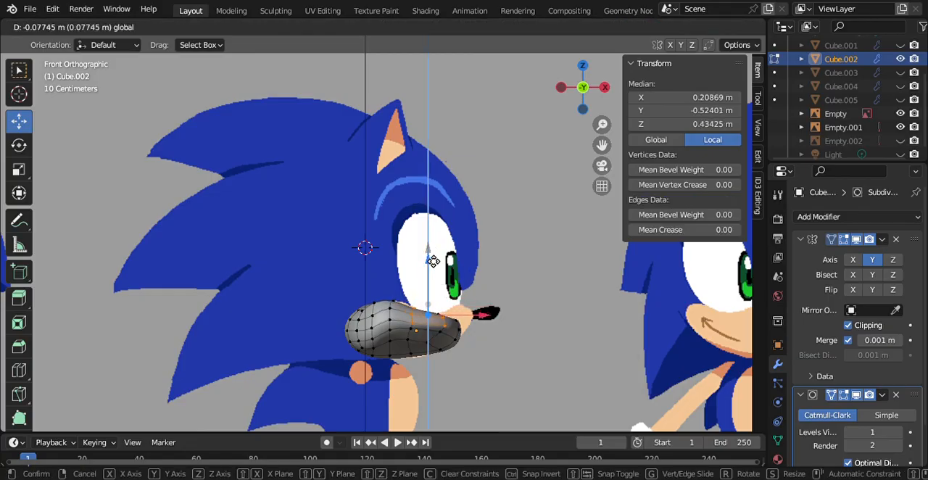
{"action": "left_click", "coordinate": [431, 256]}
Step: Try to raise the muzzle's upper tip vertices and extend them forward along X, undo both moves, and clear the selection
{"action": "left_click", "coordinate": [354, 309]}
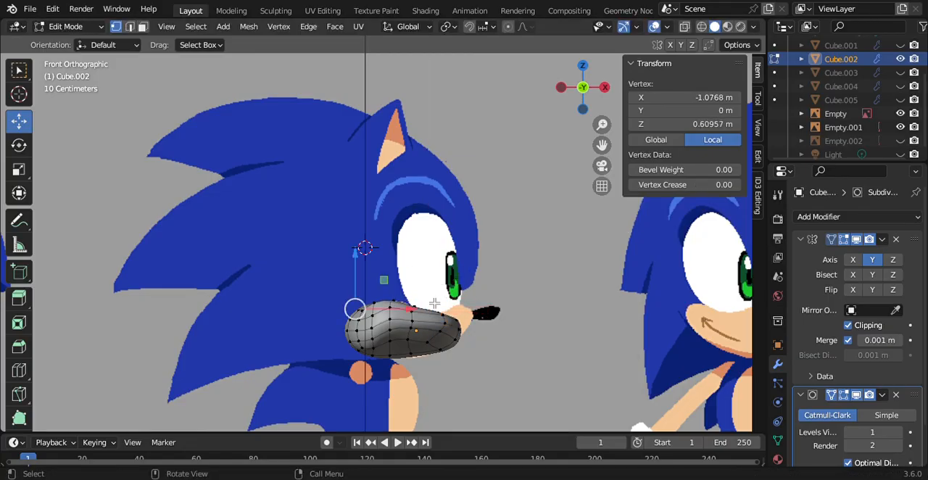
{"action": "left_click_drag", "start_coordinate": [439, 298], "coordinate": [457, 331]}
{"action": "key", "text": "g"}
{"action": "key", "text": "z"}
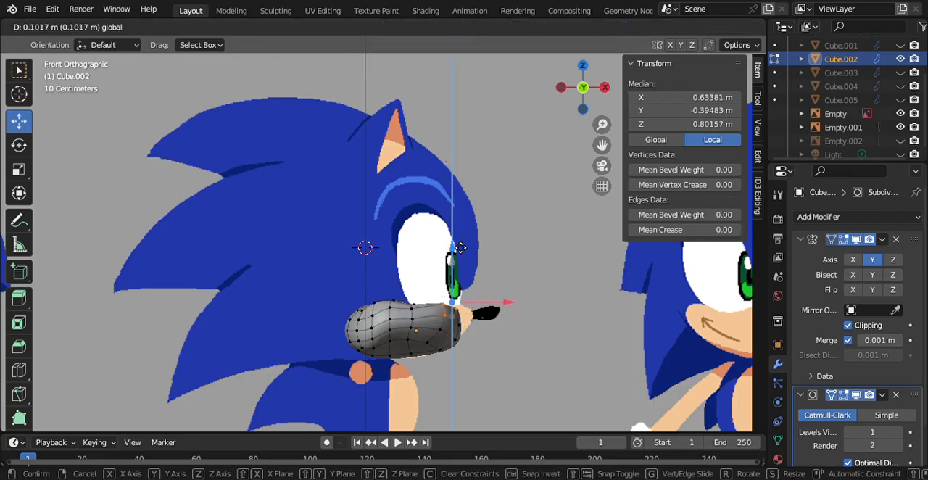
{"action": "left_click", "coordinate": [464, 306]}
{"action": "key", "text": "g"}
{"action": "key", "text": "x"}
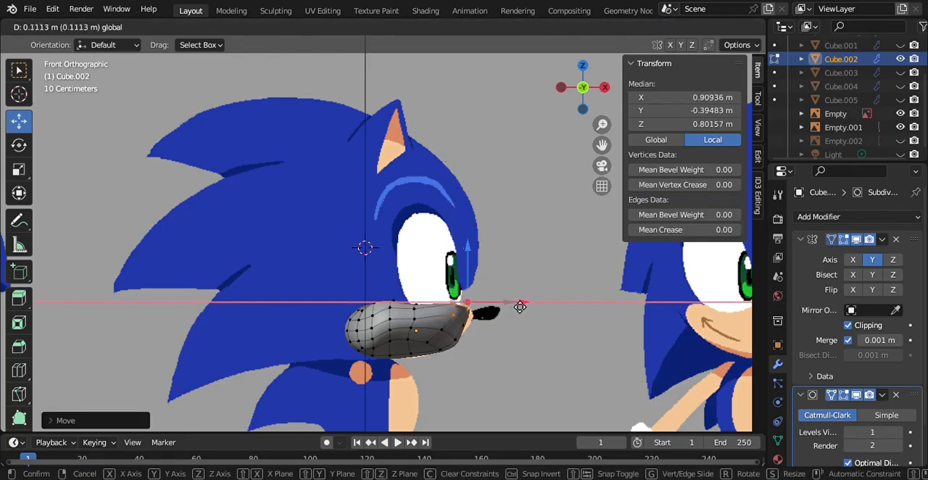
{"action": "left_click", "coordinate": [519, 305]}
{"action": "key", "text": "ctrl+z"}
{"action": "key", "text": "ctrl+z"}
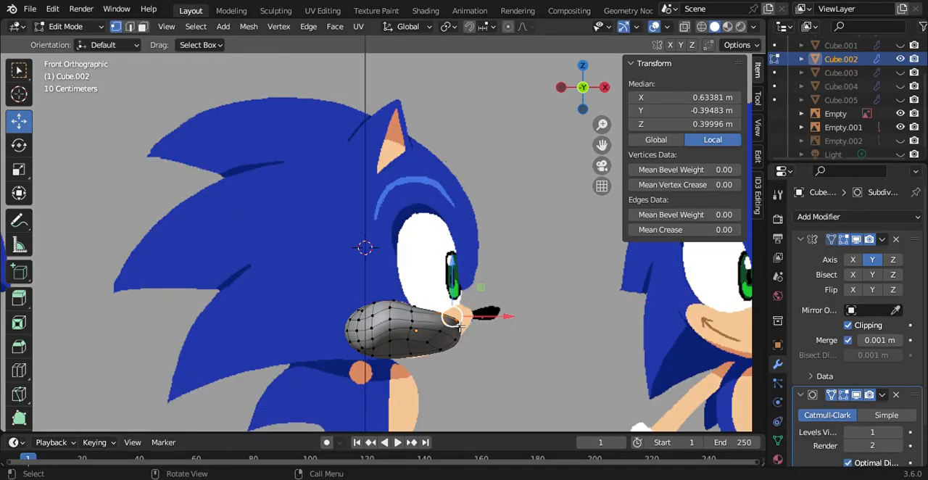
{"action": "left_click", "coordinate": [465, 321]}
{"action": "left_click", "coordinate": [549, 346]}
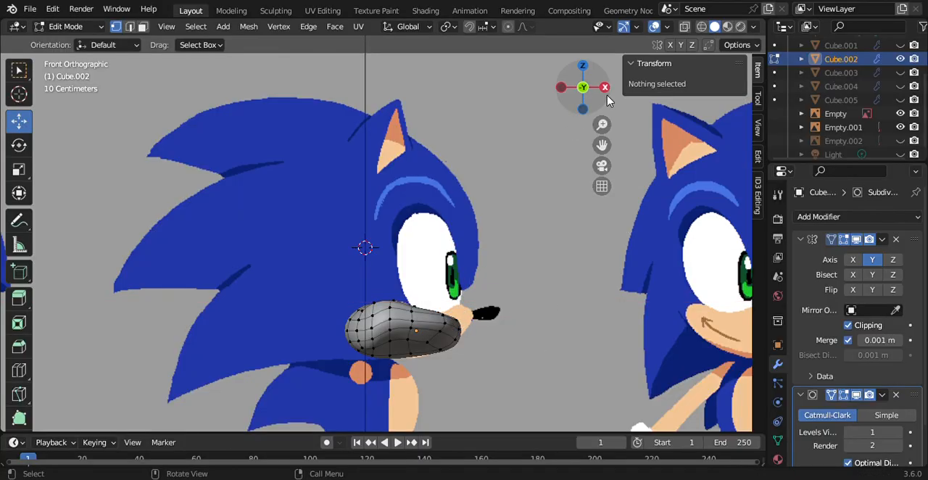
Step: In front view, select the front centre vertex of the muzzle and raise it to Z about 1.289 m
{"action": "left_click", "coordinate": [605, 87]}
{"action": "left_click", "coordinate": [387, 328]}
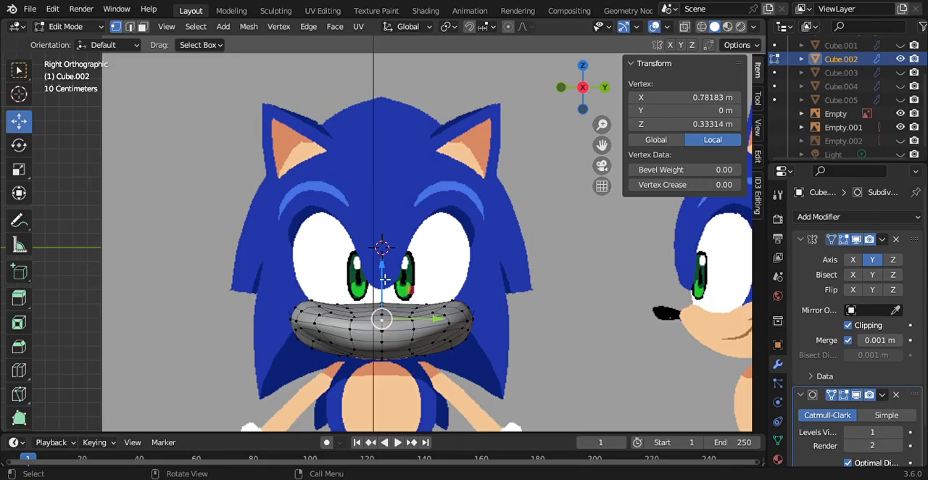
{"action": "left_click_drag", "start_coordinate": [385, 279], "coordinate": [384, 243]}
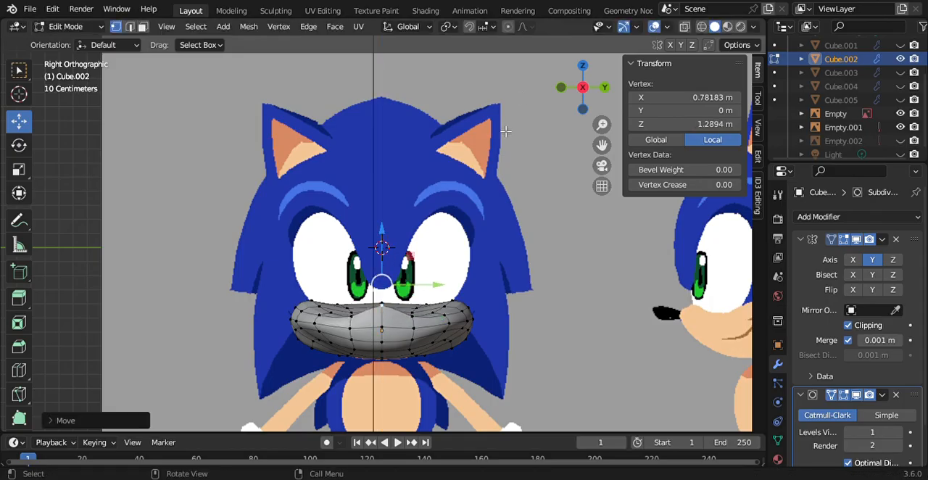
Step: In side view, move the muzzle's front centre vertex forward to X about 1.261 m and down to Z about 0.850 m
{"action": "left_click", "coordinate": [561, 88]}
{"action": "left_click_drag", "start_coordinate": [461, 236], "coordinate": [475, 227]}
{"action": "left_click_drag", "start_coordinate": [510, 285], "coordinate": [543, 297]}
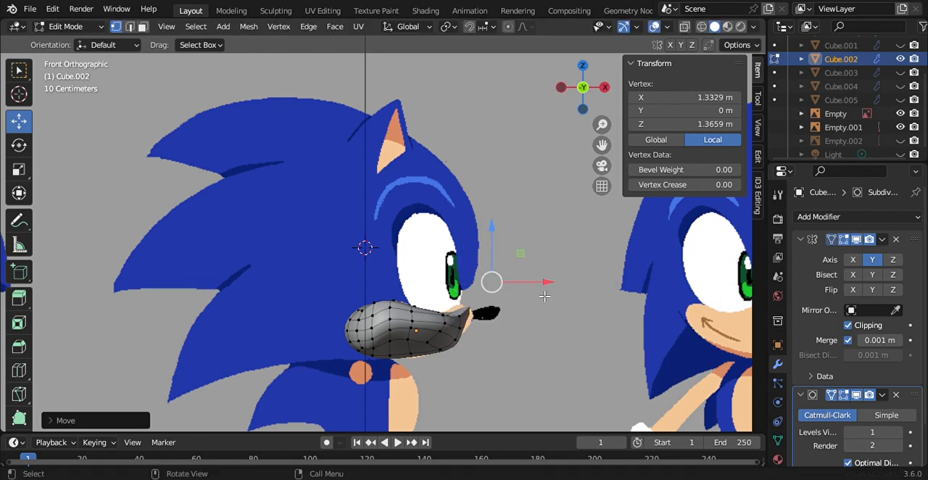
{"action": "left_click", "coordinate": [900, 127]}
{"action": "left_click", "coordinate": [900, 127]}
{"action": "left_click_drag", "start_coordinate": [503, 230], "coordinate": [501, 258]}
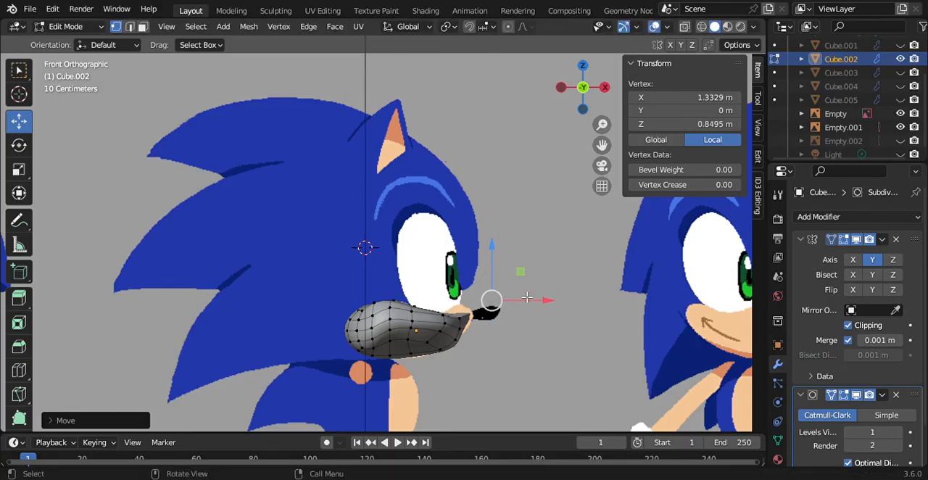
{"action": "left_click_drag", "start_coordinate": [534, 311], "coordinate": [529, 311]}
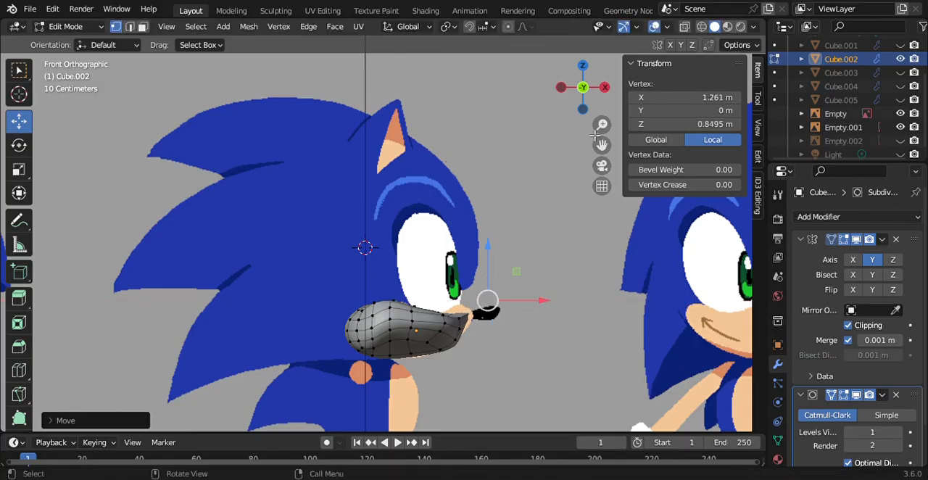
Step: In front view, raise the front centre vertex to Z about 1.538 m and the upper cheek vertices to Z about 0.966 m
{"action": "left_click_drag", "start_coordinate": [584, 87], "coordinate": [507, 93]}
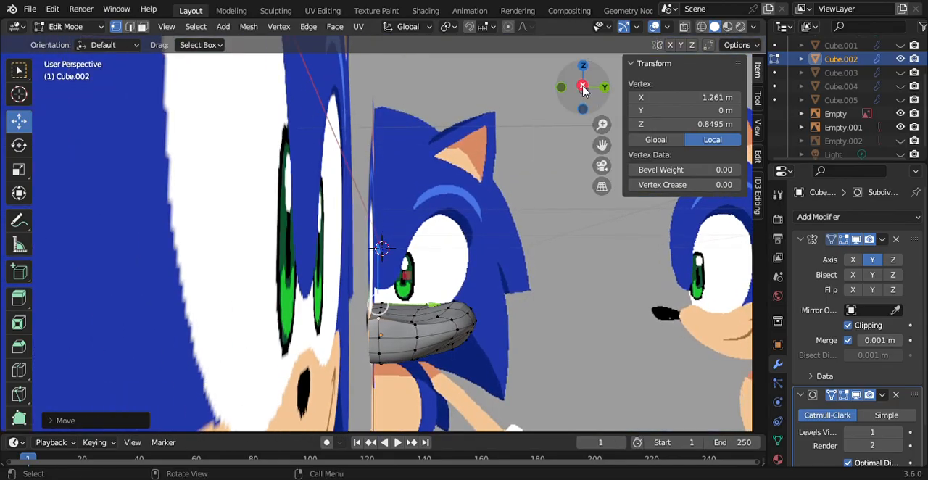
{"action": "left_click", "coordinate": [584, 87]}
{"action": "left_click", "coordinate": [701, 29]}
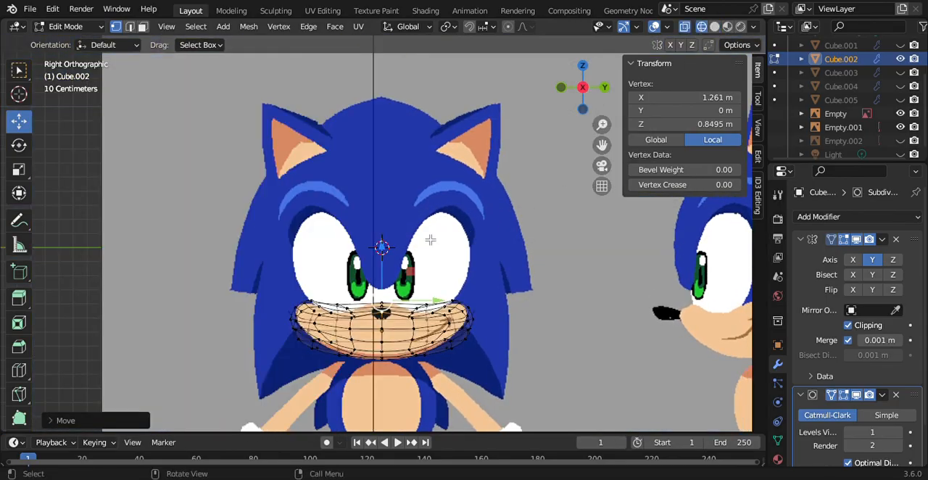
{"action": "left_click_drag", "start_coordinate": [380, 253], "coordinate": [387, 224]}
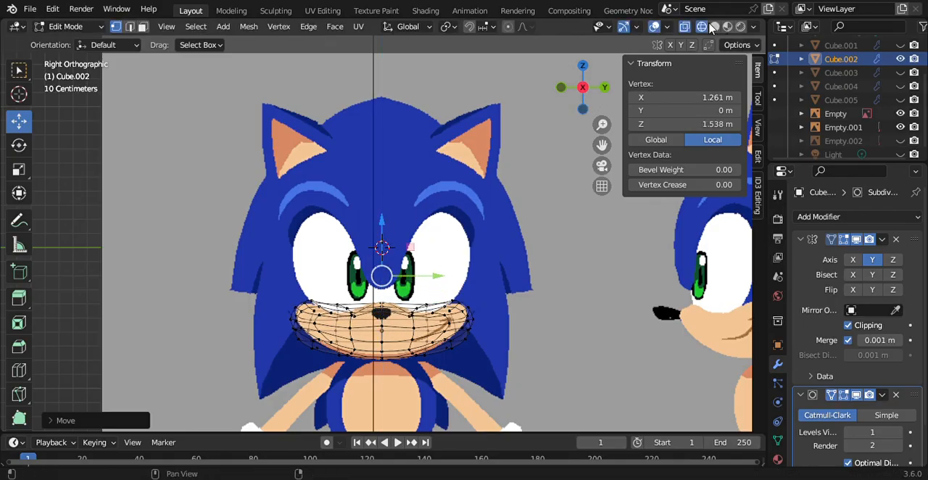
{"action": "left_click", "coordinate": [716, 26]}
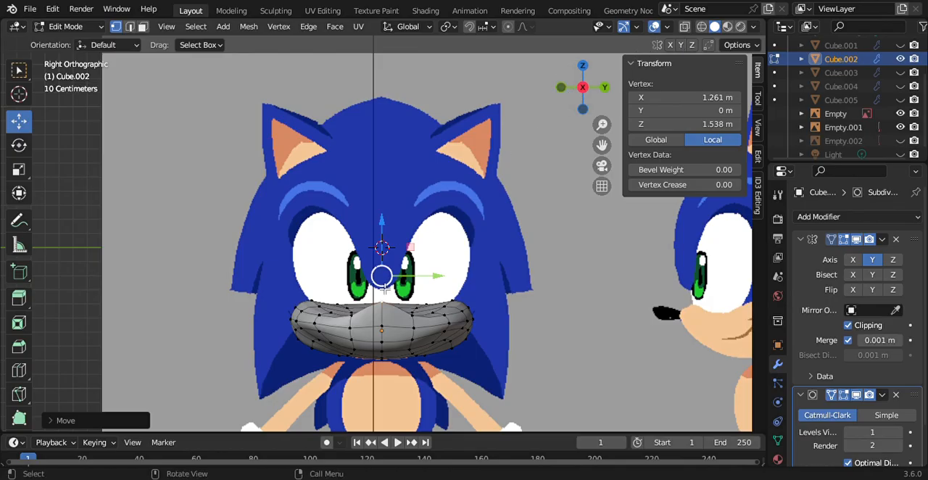
{"action": "left_click", "coordinate": [323, 320]}
{"action": "left_click_drag", "start_coordinate": [315, 270], "coordinate": [326, 254]}
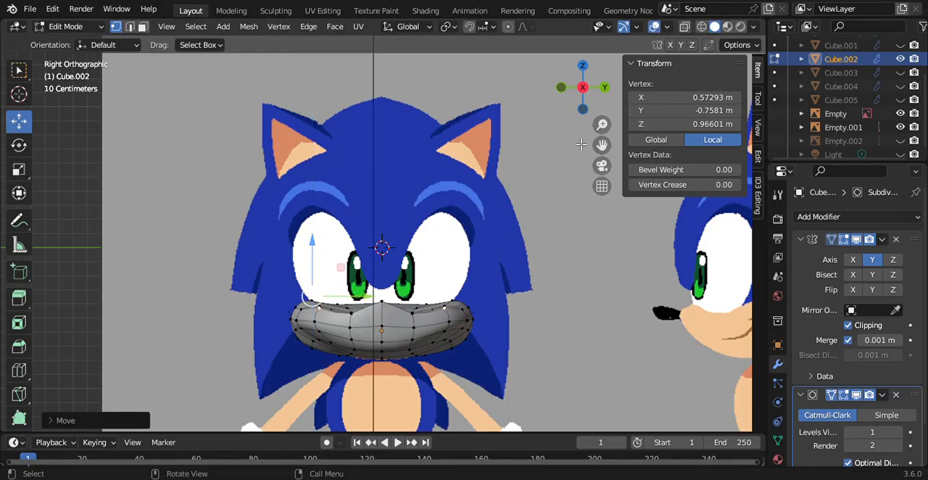
Step: Hide both reference images and raise the centre vertex behind the muzzle tip along Z to about 1.379 m
{"action": "left_click_drag", "start_coordinate": [596, 107], "coordinate": [493, 237]}
{"action": "left_click", "coordinate": [900, 129]}
{"action": "left_click", "coordinate": [899, 116]}
{"action": "left_click", "coordinate": [455, 317]}
{"action": "key", "text": "g"}
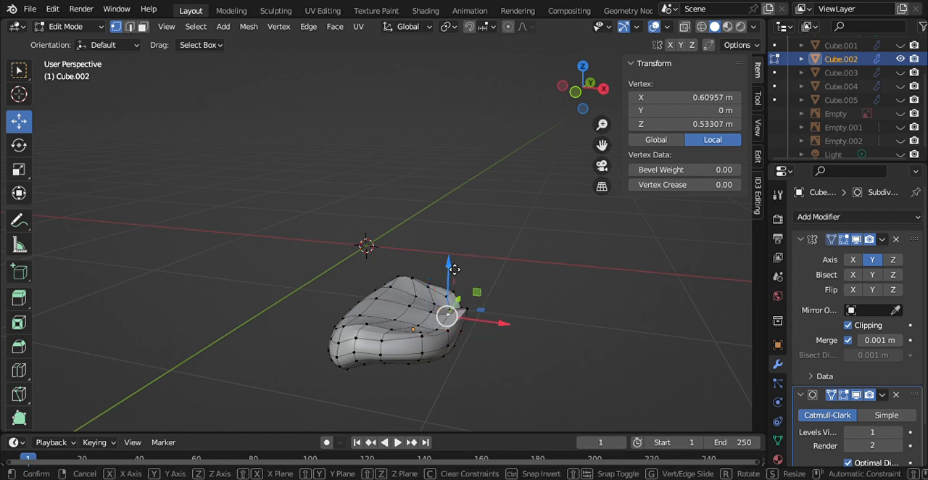
{"action": "key", "text": "z"}
{"action": "left_click", "coordinate": [460, 240]}
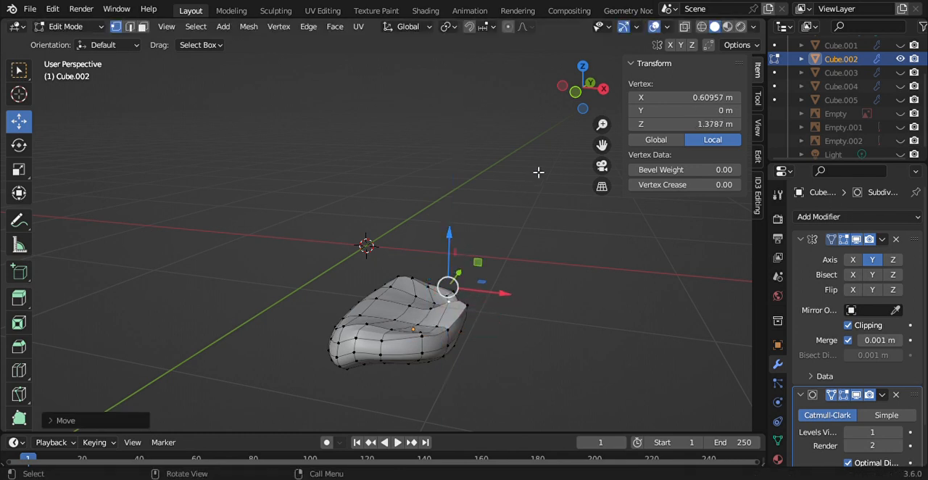
Step: In side view, show the side reference image and toggle the head mesh on and off to compare it with the muzzle
{"action": "left_click", "coordinate": [575, 93]}
{"action": "left_click_drag", "start_coordinate": [479, 307], "coordinate": [508, 295]}
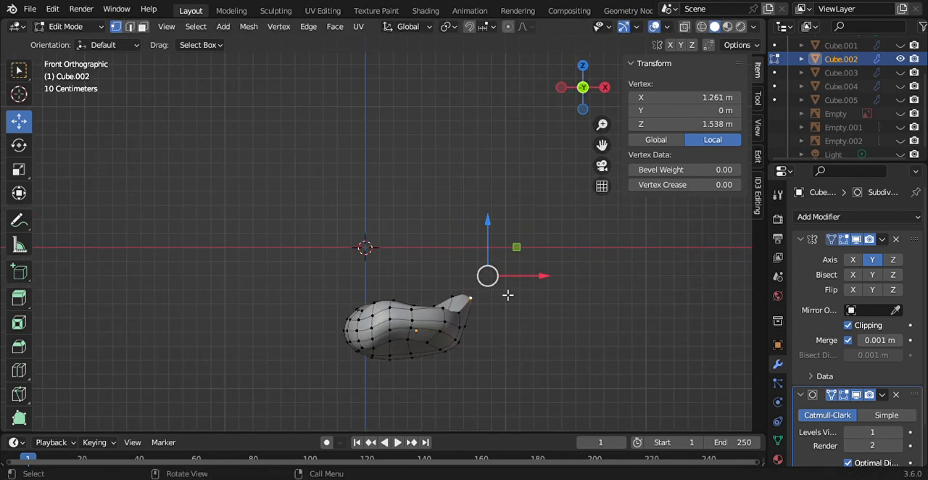
{"action": "scroll", "coordinate": [897, 82], "scroll_direction": "up", "scroll_amount": 3}
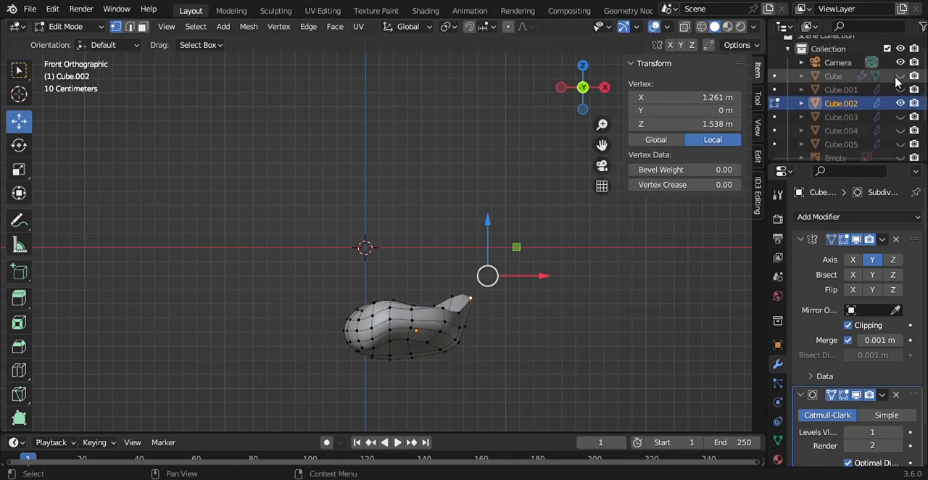
{"action": "left_click", "coordinate": [900, 76]}
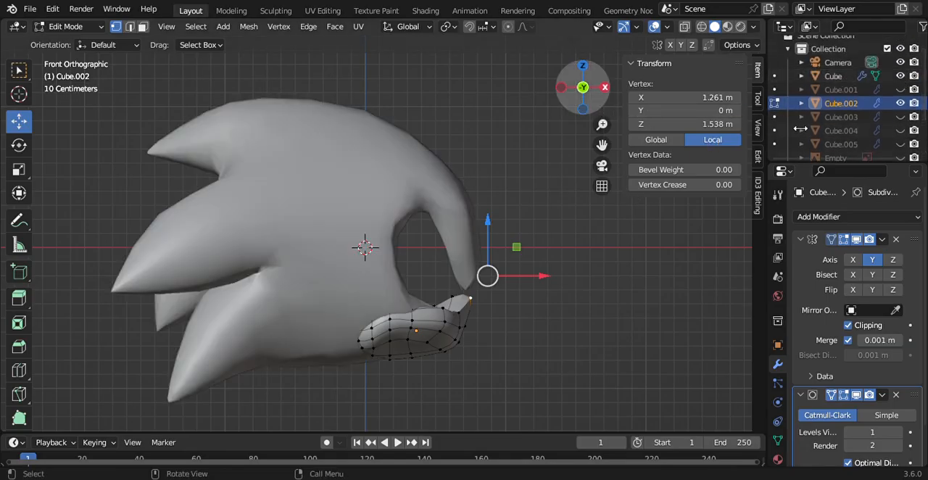
{"action": "scroll", "coordinate": [845, 99], "scroll_direction": "down", "scroll_amount": 1}
{"action": "scroll", "coordinate": [892, 108], "scroll_direction": "down", "scroll_amount": 3}
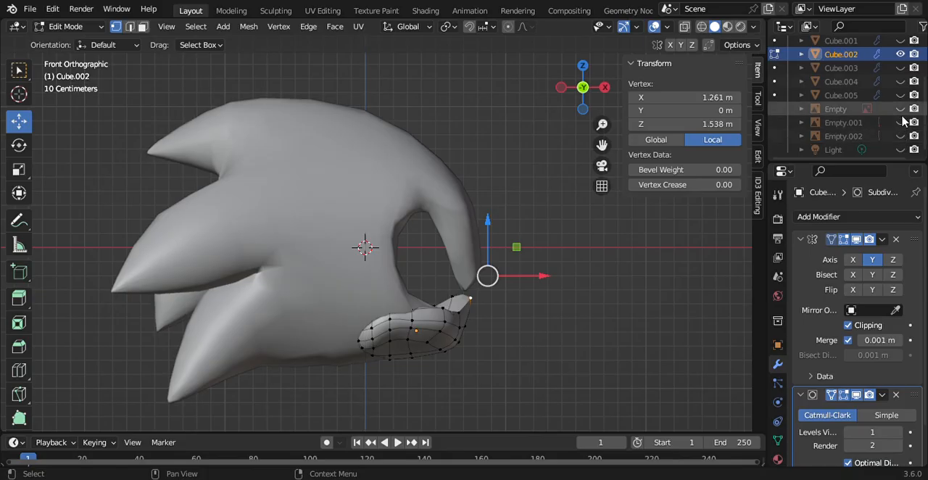
{"action": "left_click", "coordinate": [899, 122]}
{"action": "scroll", "coordinate": [900, 101], "scroll_direction": "up", "scroll_amount": 4}
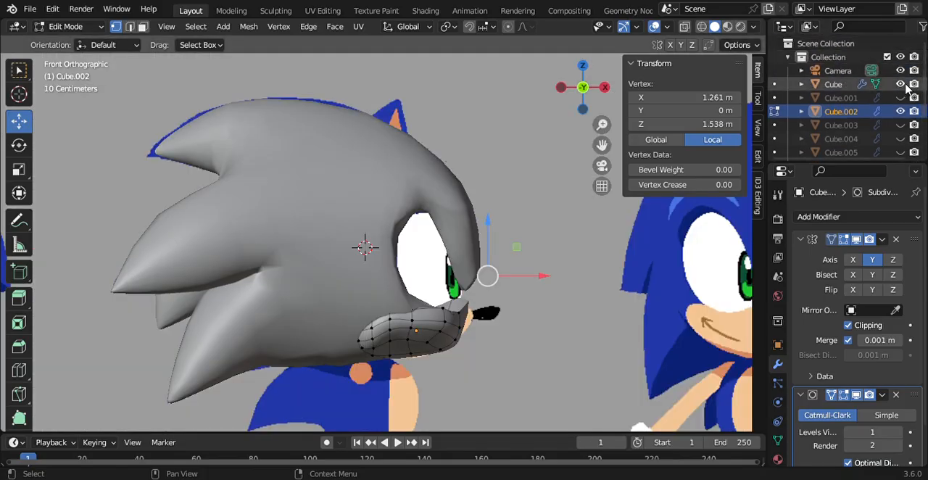
{"action": "left_click", "coordinate": [901, 84]}
{"action": "left_click", "coordinate": [901, 84]}
{"action": "left_click", "coordinate": [901, 84]}
{"action": "left_click", "coordinate": [901, 85]}
{"action": "left_click", "coordinate": [900, 84]}
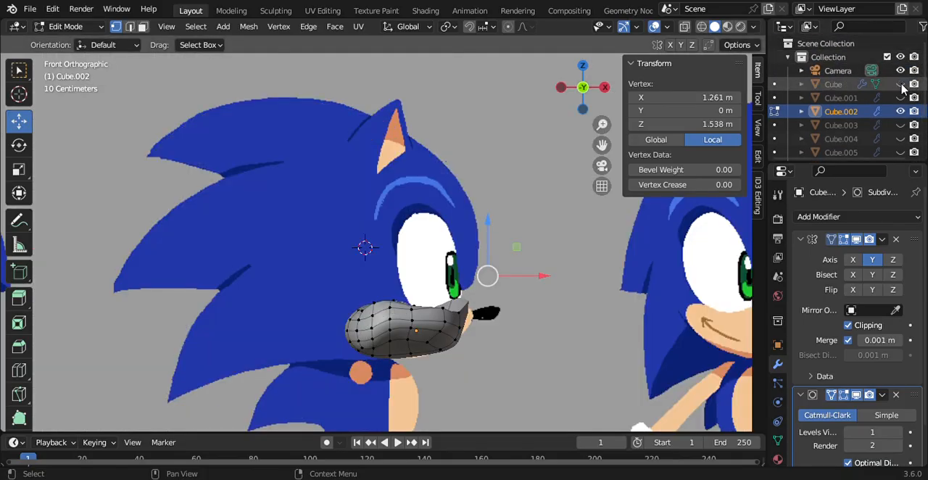
Step: Select the upper rear vertices of the muzzle, move them along Y to a median of about -0.724 m, and show the head mesh
{"action": "left_click_drag", "start_coordinate": [349, 282], "coordinate": [399, 317]}
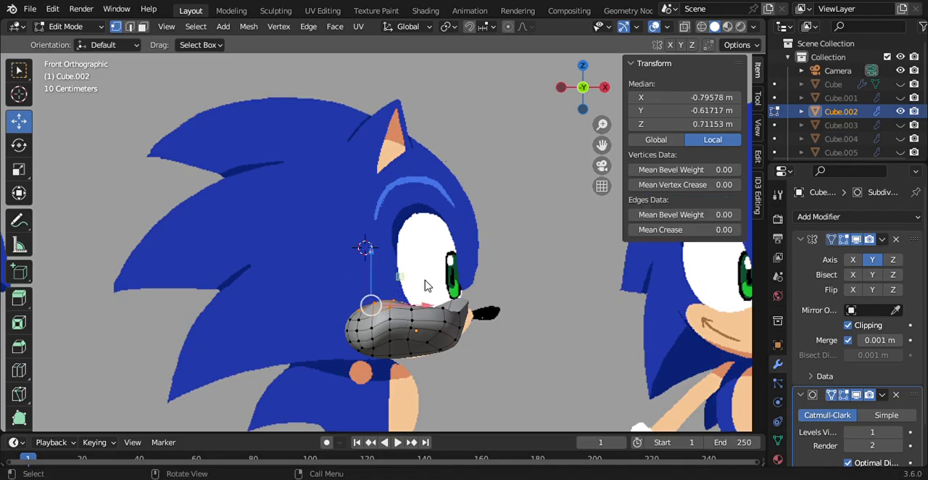
{"action": "left_click_drag", "start_coordinate": [580, 87], "coordinate": [551, 98]}
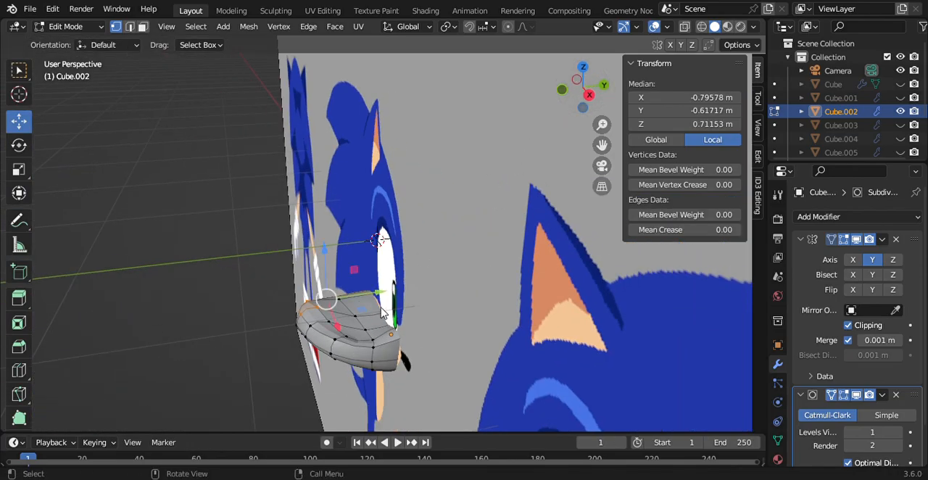
{"action": "key", "text": "g"}
{"action": "left_click", "coordinate": [373, 303]}
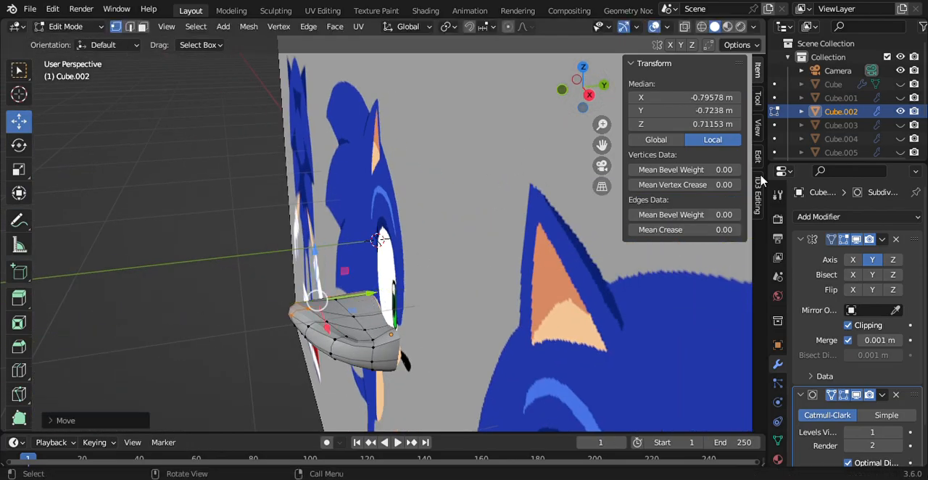
{"action": "left_click", "coordinate": [900, 84]}
{"action": "left_click_drag", "start_coordinate": [592, 106], "coordinate": [714, 73]}
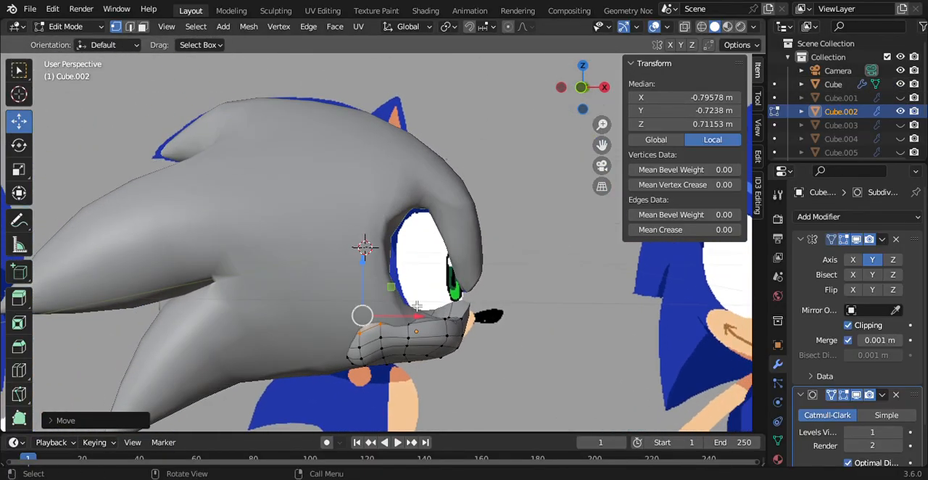
Step: Try to reposition the upper muzzle vertex below the eye opening and undo the moves
{"action": "left_click", "coordinate": [413, 323]}
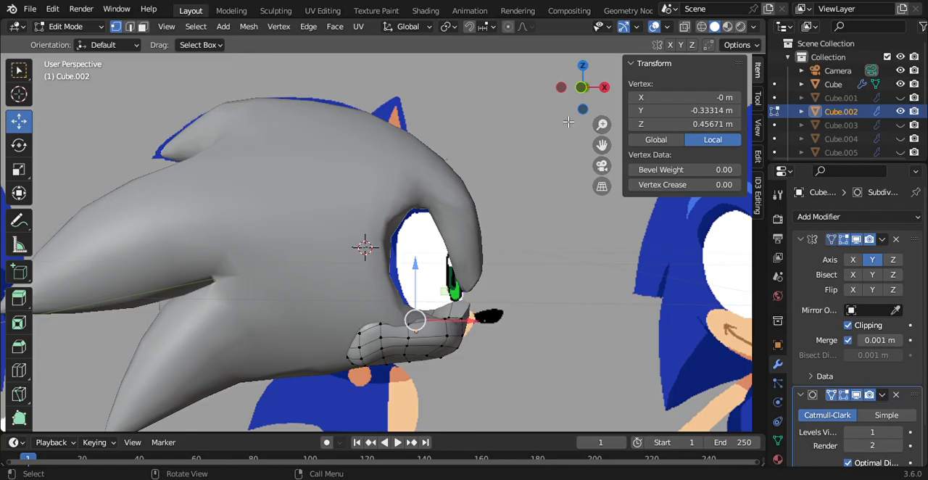
{"action": "left_click_drag", "start_coordinate": [580, 110], "coordinate": [617, 101]}
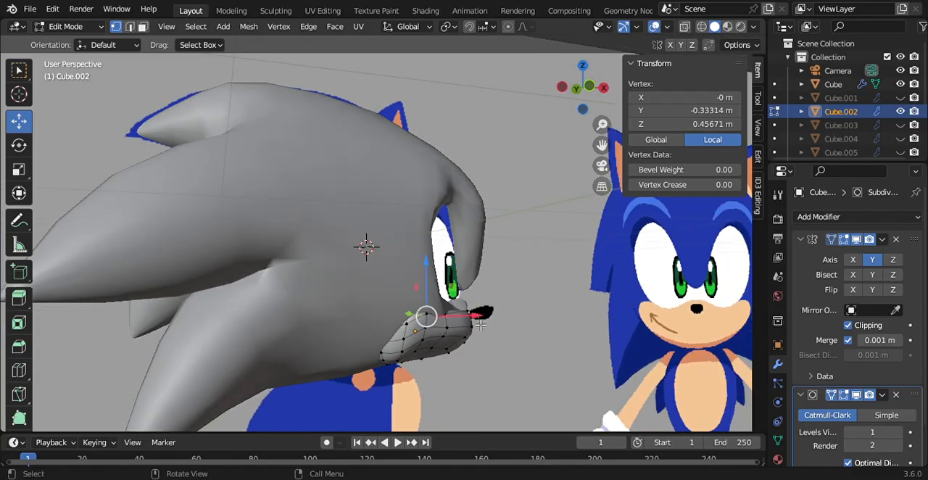
{"action": "mouse_move", "coordinate": [479, 322]}
{"action": "left_mouse_down"}
{"action": "mouse_move", "coordinate": [495, 325]}
{"action": "mouse_move", "coordinate": [473, 326]}
{"action": "left_mouse_up"}
{"action": "key", "text": "ctrl+z"}
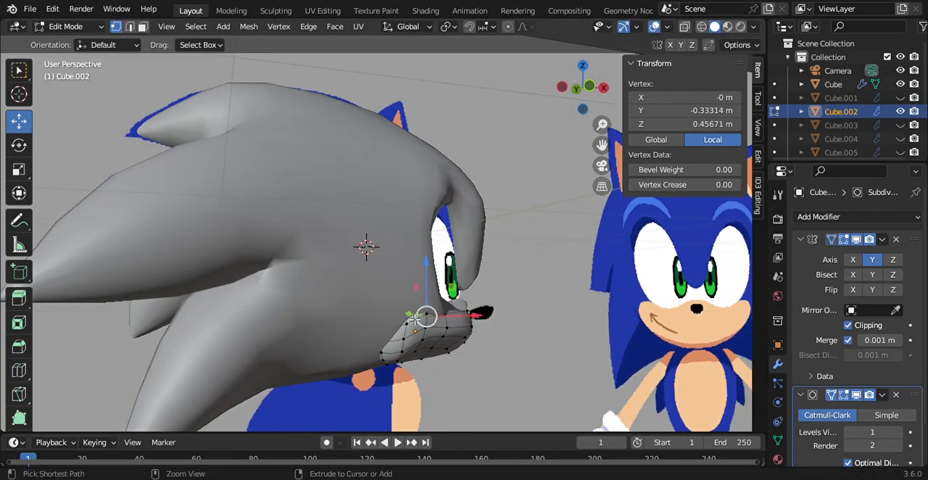
{"action": "left_click_drag", "start_coordinate": [414, 319], "coordinate": [443, 304]}
{"action": "key", "text": "ctrl+z"}
Step: Select the vertex on the muzzle's outer side edge and move it along Y to about -1.200 m
{"action": "left_click", "coordinate": [436, 307]}
{"action": "left_click_drag", "start_coordinate": [577, 109], "coordinate": [557, 147]}
{"action": "mouse_move", "coordinate": [343, 328]}
{"action": "left_mouse_down"}
{"action": "mouse_move", "coordinate": [335, 332]}
{"action": "mouse_move", "coordinate": [347, 324]}
{"action": "left_mouse_up"}
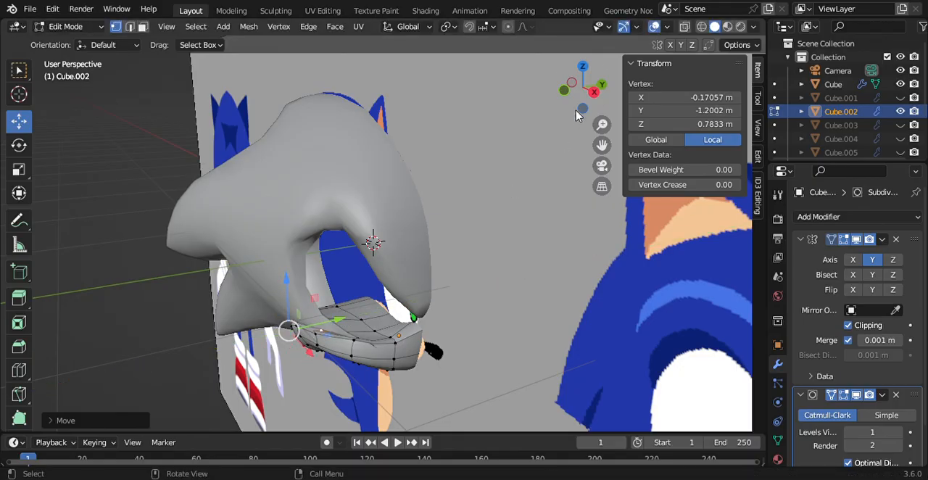
{"action": "left_click_drag", "start_coordinate": [578, 116], "coordinate": [578, 166]}
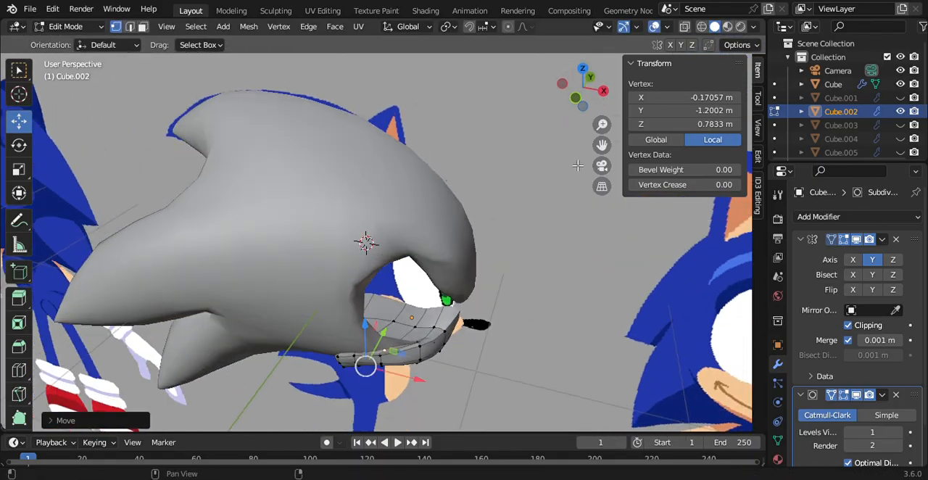
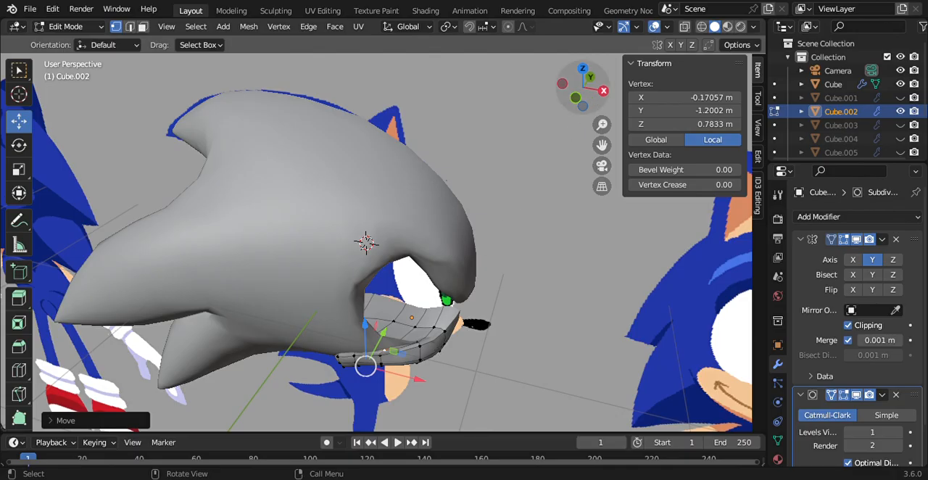
Step: Align the view to the character's front, hide the head mesh and show the front reference image
{"action": "mouse_move", "coordinate": [582, 104]}
{"action": "left_mouse_down"}
{"action": "mouse_move", "coordinate": [560, 75]}
{"action": "mouse_move", "coordinate": [508, 57]}
{"action": "mouse_move", "coordinate": [589, 95]}
{"action": "left_mouse_up"}
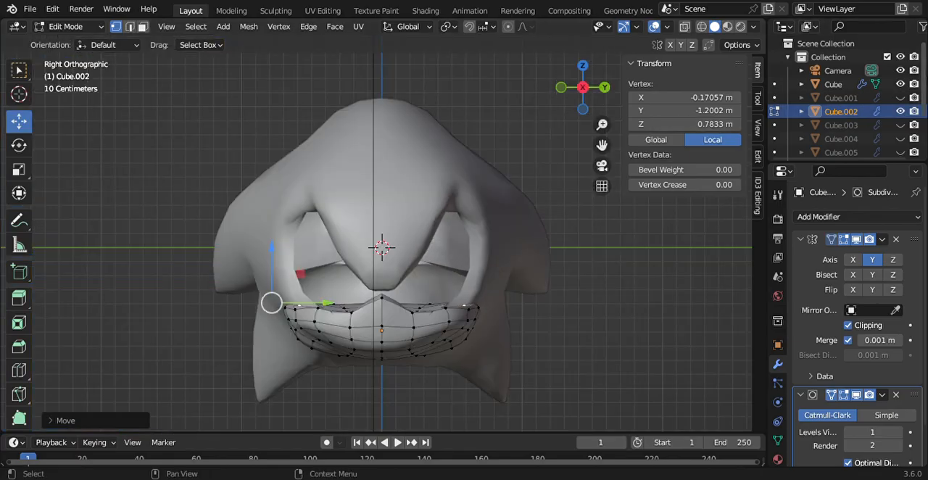
{"action": "left_click", "coordinate": [900, 84]}
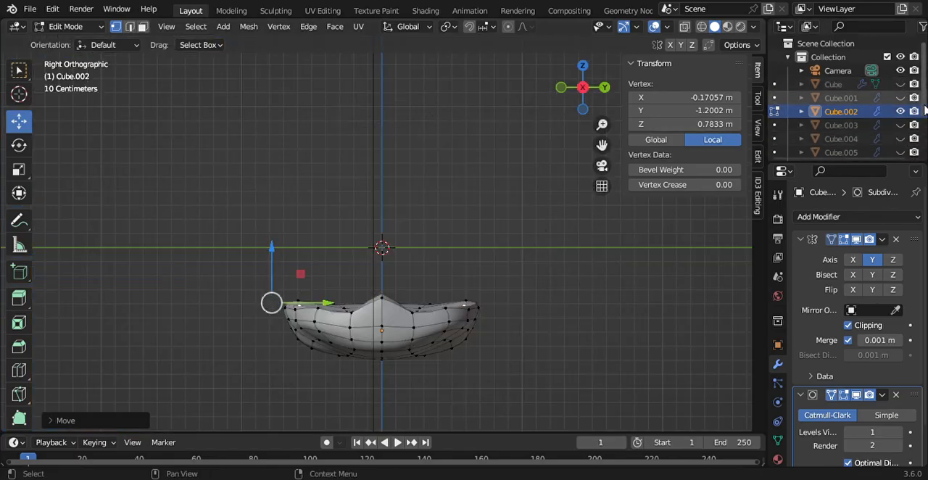
{"action": "left_click_drag", "start_coordinate": [923, 98], "coordinate": [920, 122]}
{"action": "left_click", "coordinate": [901, 140]}
{"action": "left_click", "coordinate": [900, 84]}
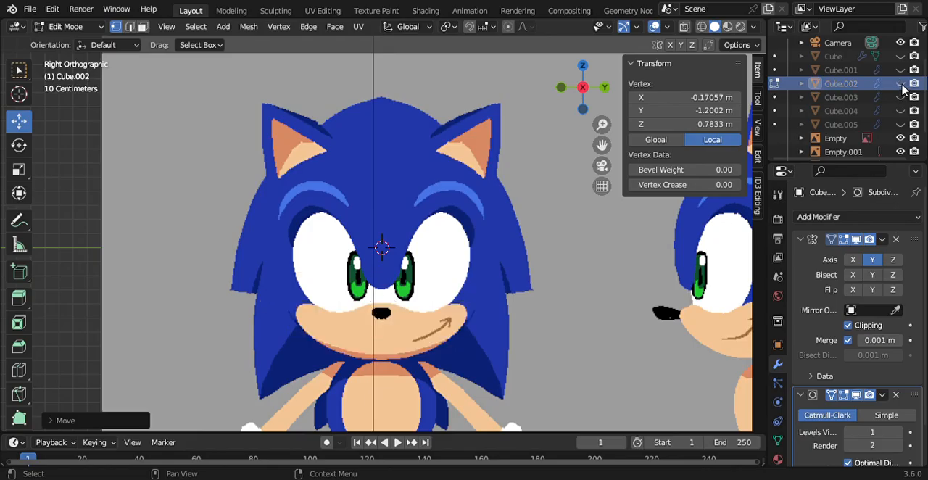
Step: Toggle the muzzle and head meshes on and off to compare them with the front reference, leaving only the muzzle shown
{"action": "left_click", "coordinate": [900, 84]}
{"action": "left_click", "coordinate": [899, 84]}
{"action": "left_click", "coordinate": [900, 85]}
{"action": "left_click", "coordinate": [900, 85]}
{"action": "left_click", "coordinate": [900, 84]}
{"action": "scroll", "coordinate": [905, 91], "scroll_direction": "up", "scroll_amount": 2}
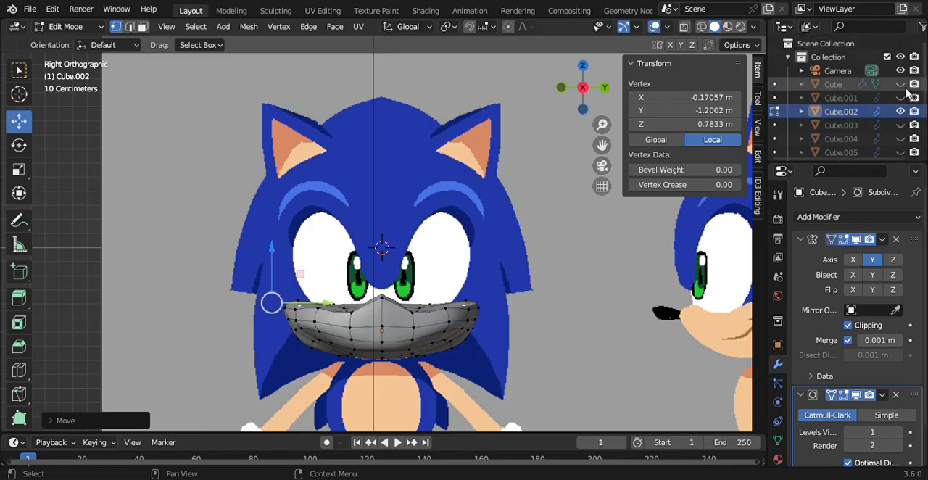
{"action": "left_click", "coordinate": [900, 84]}
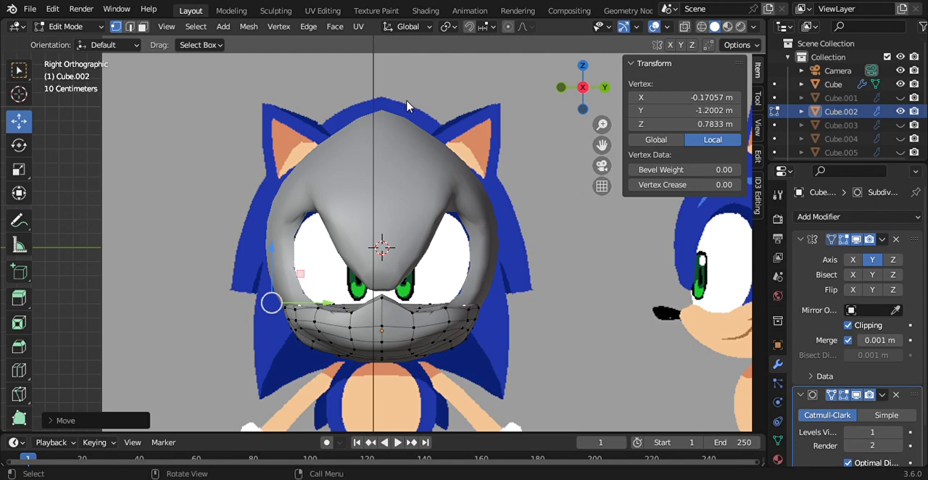
{"action": "left_click", "coordinate": [900, 85]}
{"action": "left_click", "coordinate": [900, 111]}
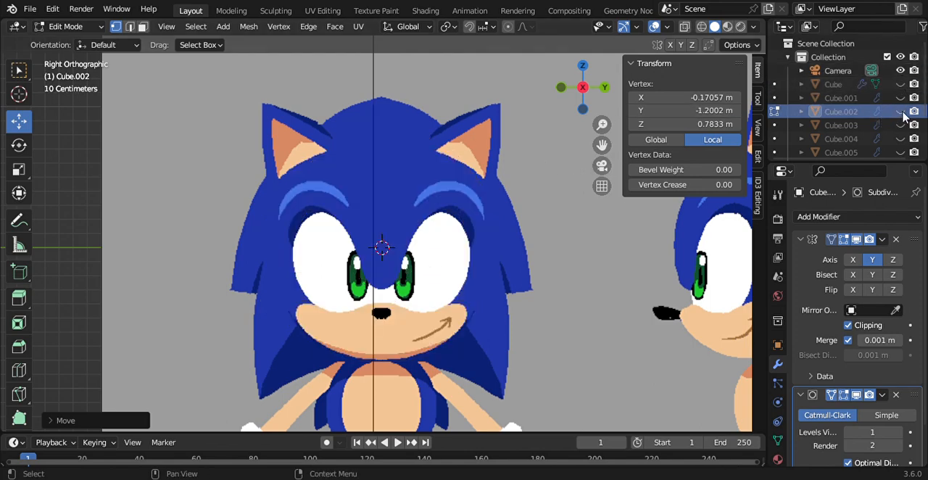
{"action": "left_click", "coordinate": [900, 111]}
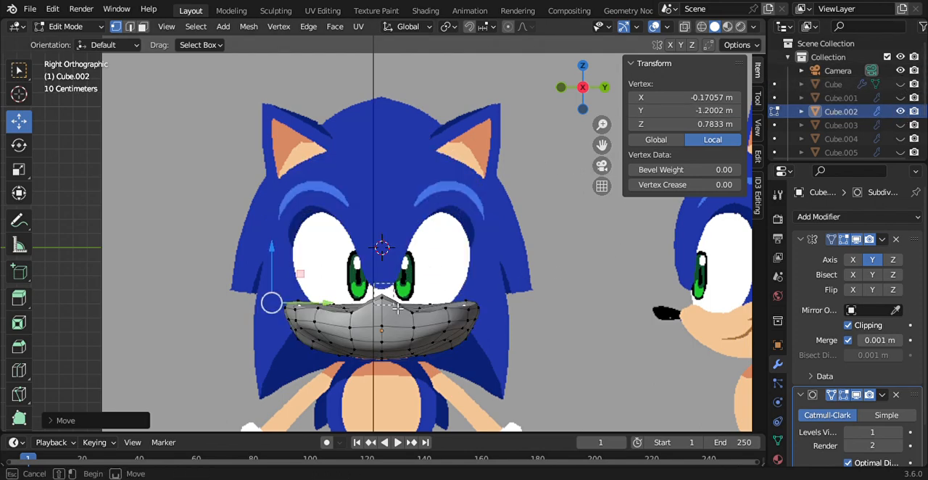
Step: Try to lower the muzzle's top centre vertex along Z and undo the move
{"action": "left_click", "coordinate": [387, 247]}
{"action": "left_click_drag", "start_coordinate": [387, 243], "coordinate": [387, 258]}
{"action": "key", "text": "ctrl+z"}
Step: In side view, select the two centre vertices at the muzzle's upper front tip and lower them along Z to a median of about 0.961 m
{"action": "left_click_drag", "start_coordinate": [581, 94], "coordinate": [638, 99]}
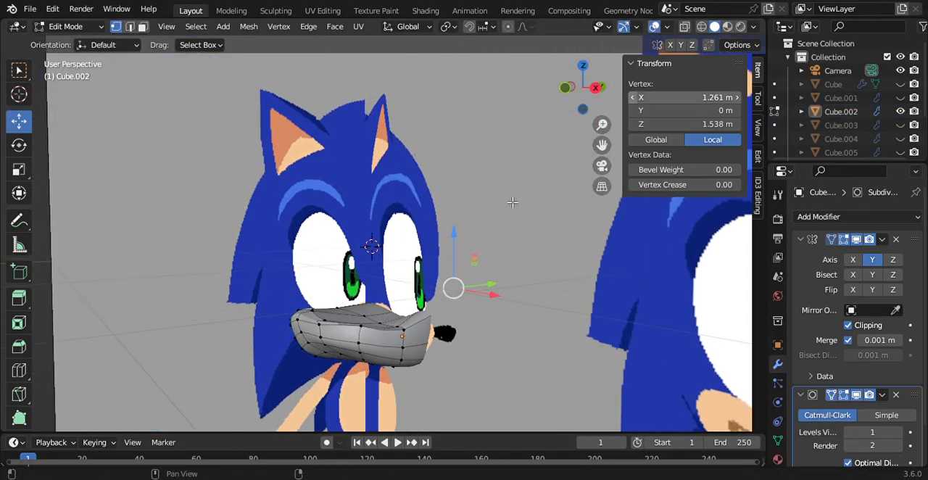
{"action": "left_click_drag", "start_coordinate": [414, 288], "coordinate": [455, 324]}
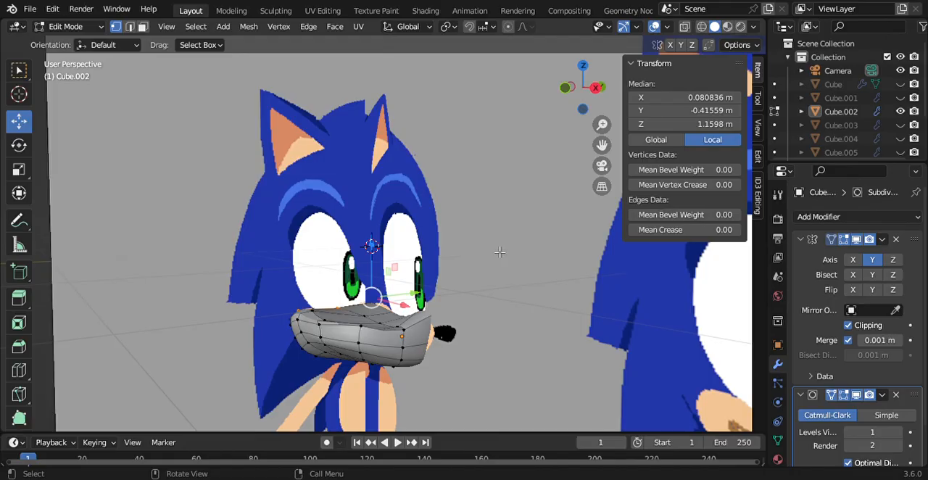
{"action": "left_click", "coordinate": [509, 301]}
{"action": "left_click", "coordinate": [567, 88]}
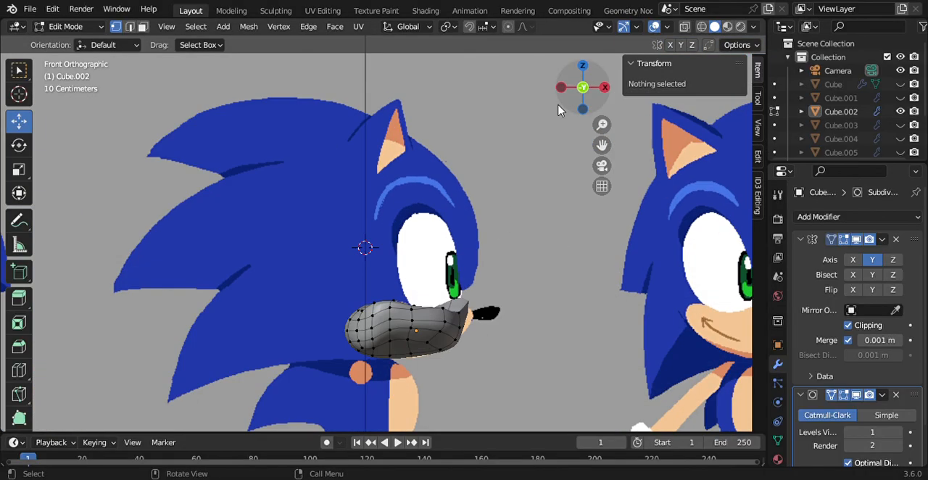
{"action": "left_click_drag", "start_coordinate": [450, 279], "coordinate": [485, 313]}
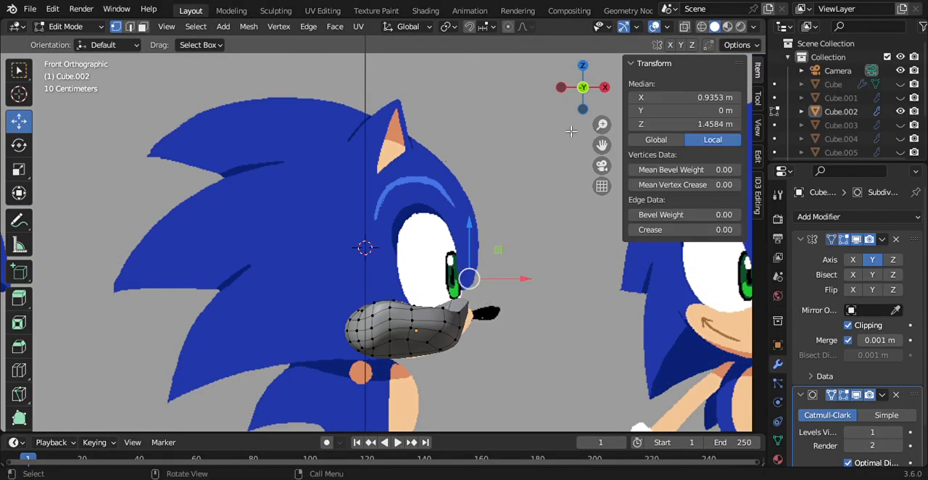
{"action": "left_click", "coordinate": [605, 87]}
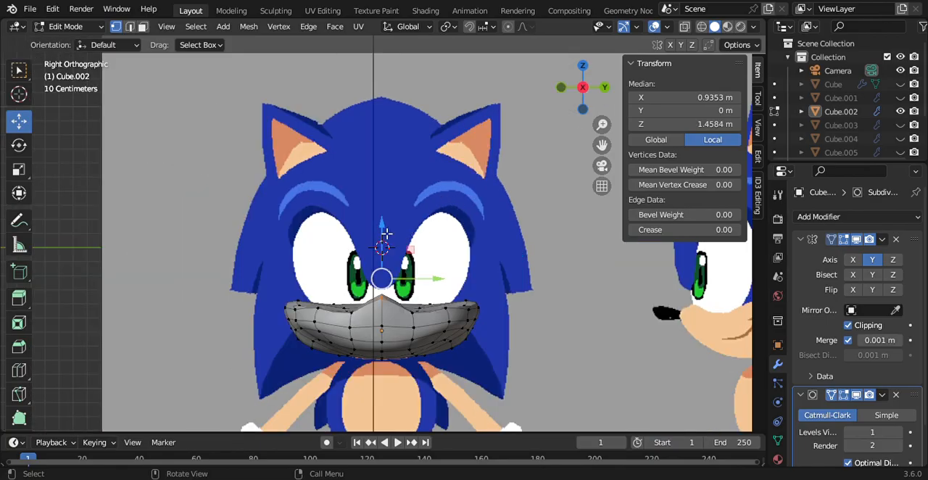
{"action": "left_click_drag", "start_coordinate": [385, 232], "coordinate": [393, 254]}
{"action": "left_click_drag", "start_coordinate": [477, 223], "coordinate": [477, 223]}
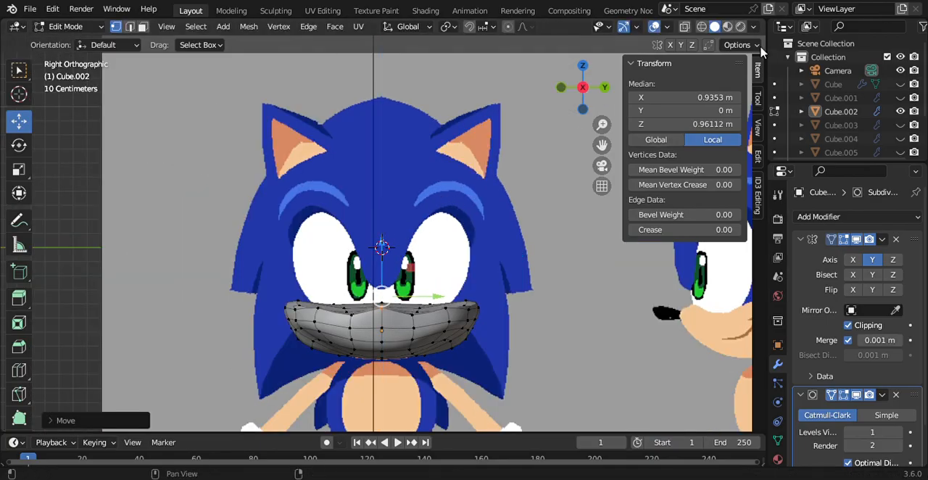
Step: Check the muzzle in wireframe, raise the selected tip vertices to a median Z of about 1.076 m, and restore solid shading
{"action": "key", "text": "alt+z"}
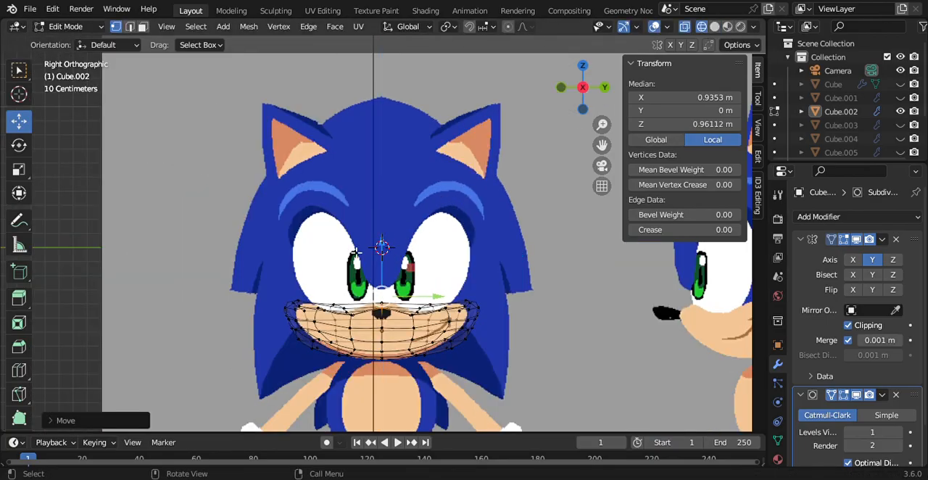
{"action": "left_click_drag", "start_coordinate": [382, 249], "coordinate": [383, 242]}
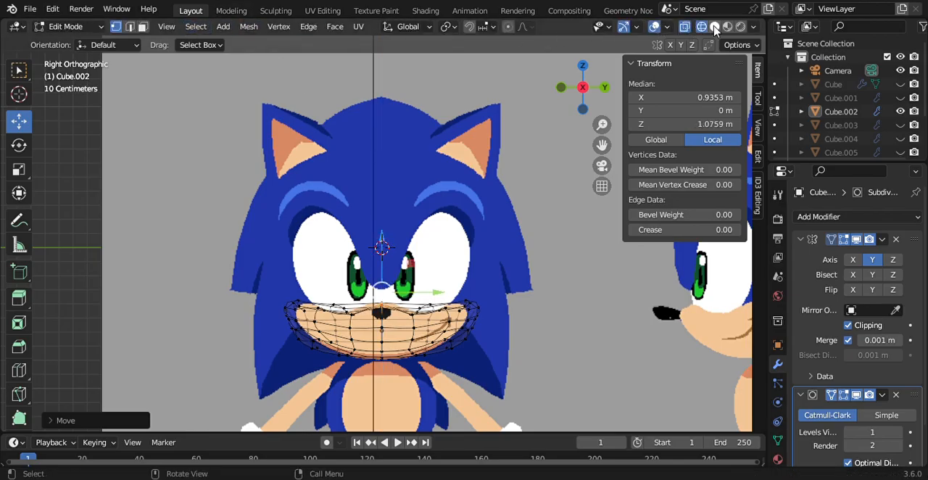
{"action": "key", "text": "alt+z"}
Step: Show the head mesh, toggle the muzzle to compare the fit, and switch to Object Mode
{"action": "left_click", "coordinate": [901, 84]}
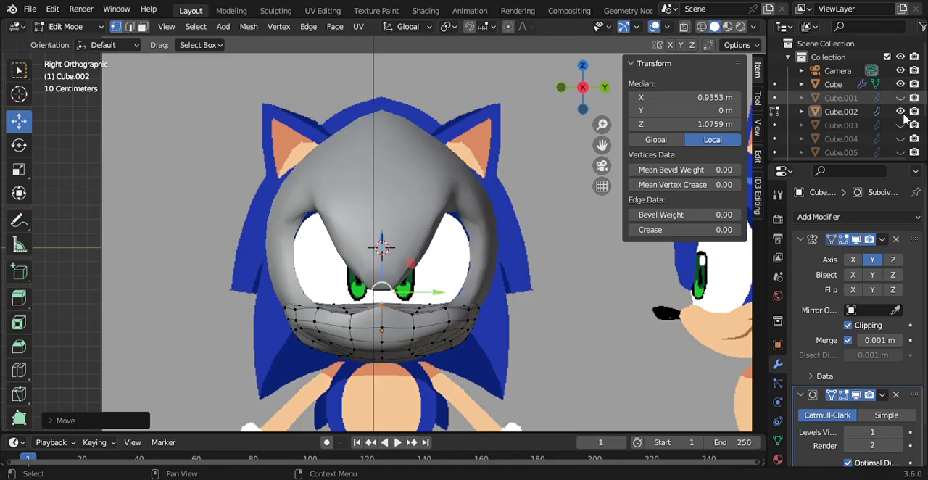
{"action": "left_click", "coordinate": [900, 112]}
{"action": "left_click", "coordinate": [900, 112]}
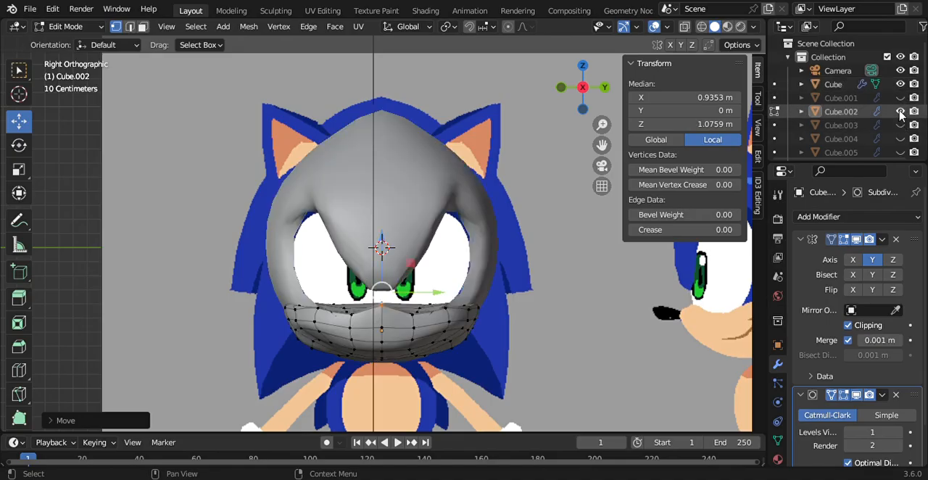
{"action": "left_click", "coordinate": [69, 26]}
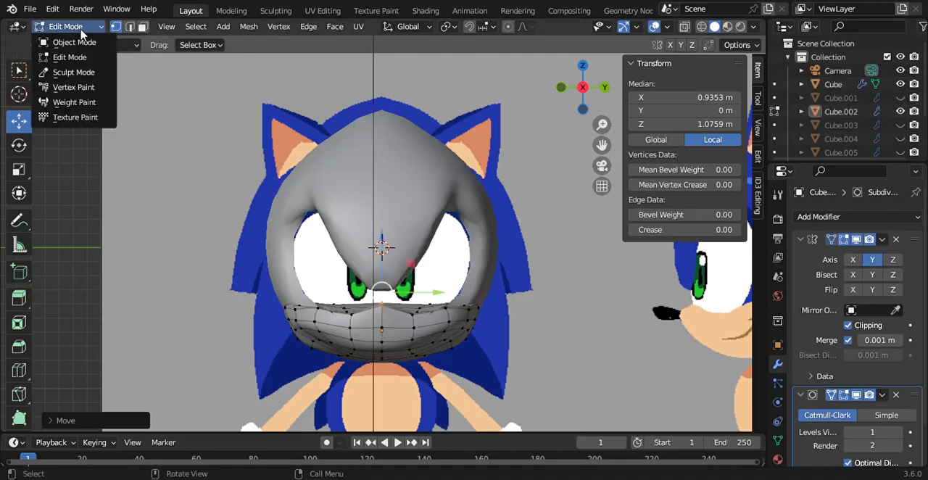
{"action": "left_click", "coordinate": [72, 39]}
Step: Examine the muzzle's fit against the head from both sides and the front, and undo the accidental reference image selection
{"action": "mouse_move", "coordinate": [575, 101]}
{"action": "left_mouse_down"}
{"action": "mouse_move", "coordinate": [591, 100]}
{"action": "mouse_move", "coordinate": [570, 87]}
{"action": "left_mouse_up"}
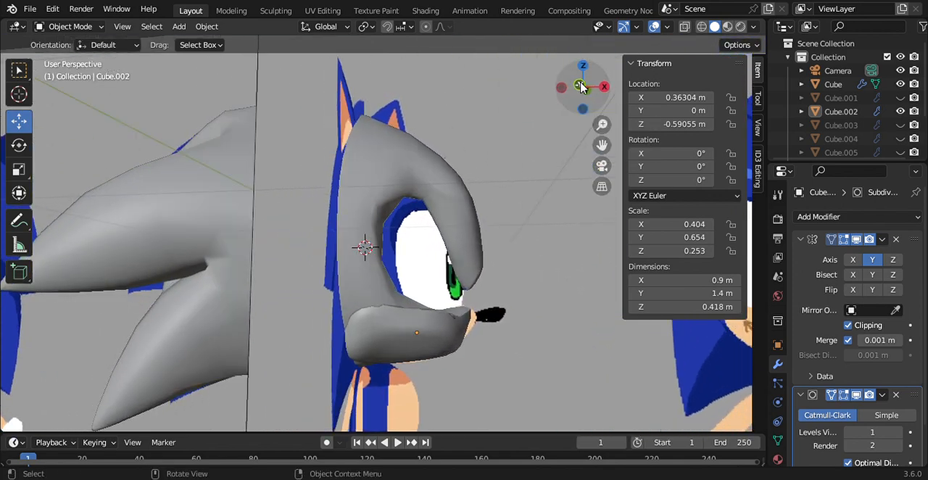
{"action": "left_click", "coordinate": [580, 86]}
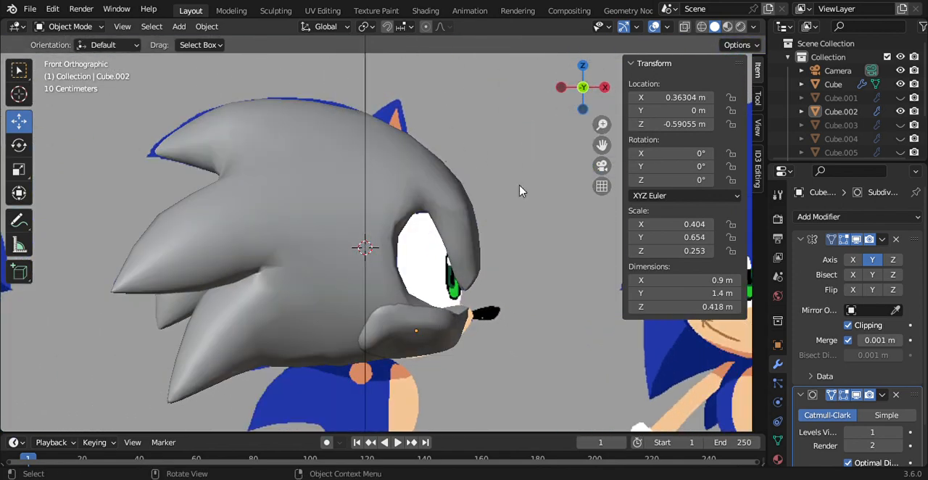
{"action": "left_click", "coordinate": [604, 87]}
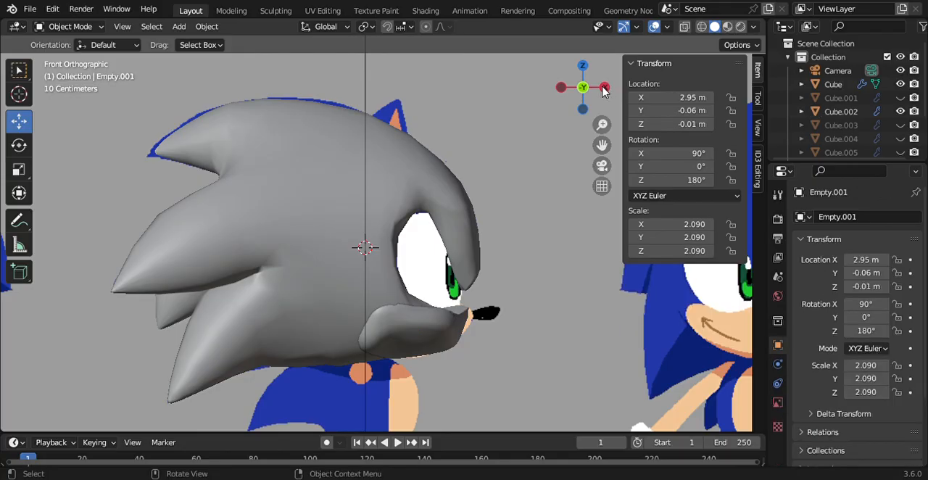
{"action": "left_click", "coordinate": [583, 87]}
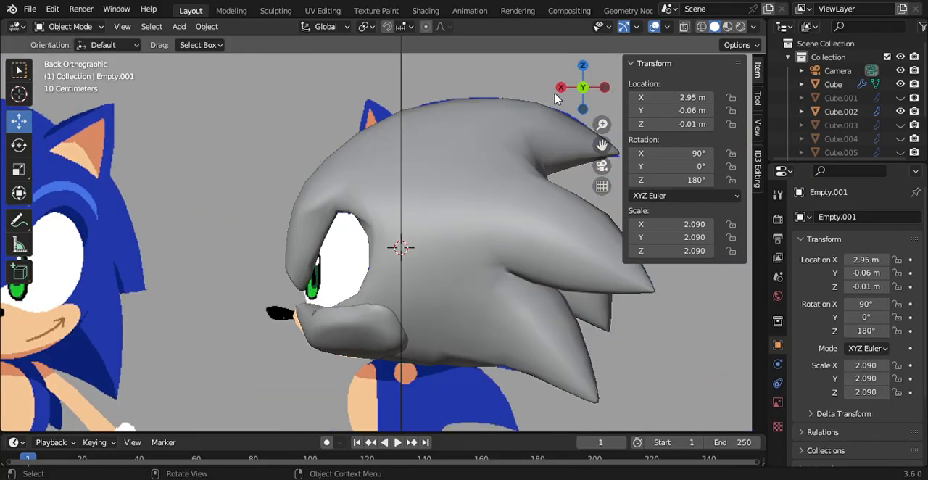
{"action": "left_click", "coordinate": [559, 88]}
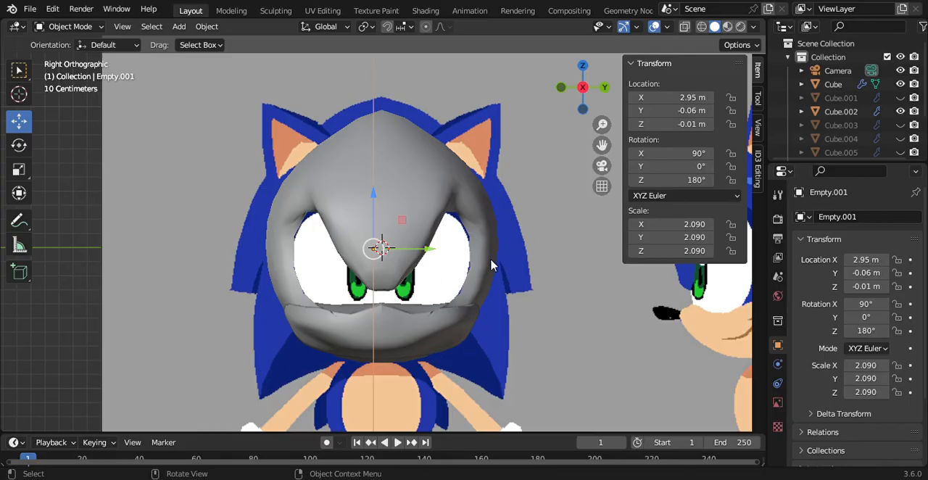
{"action": "key", "text": "ctrl+z"}
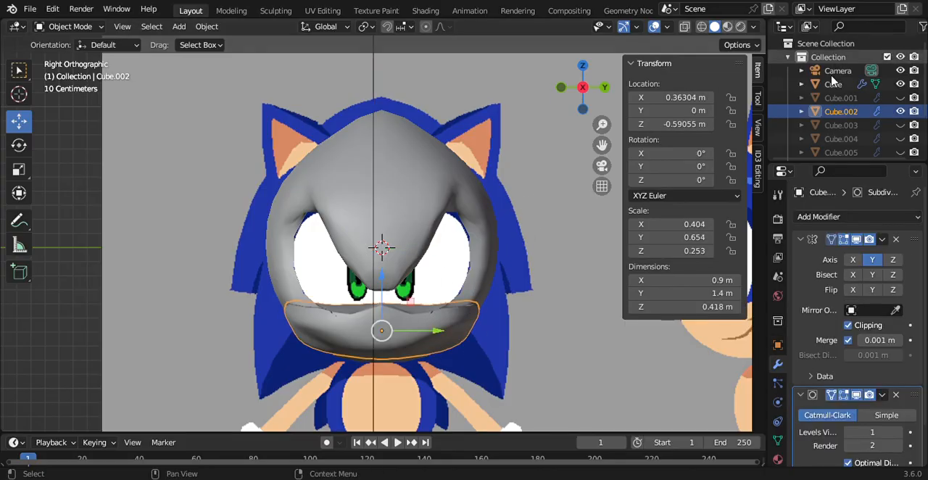
Step: Put the head mesh in Edit Mode, select the eye opening's lower vertex above the muzzle, and lower it to Z of about -0.606 m
{"action": "left_click", "coordinate": [833, 85]}
{"action": "left_click", "coordinate": [71, 26]}
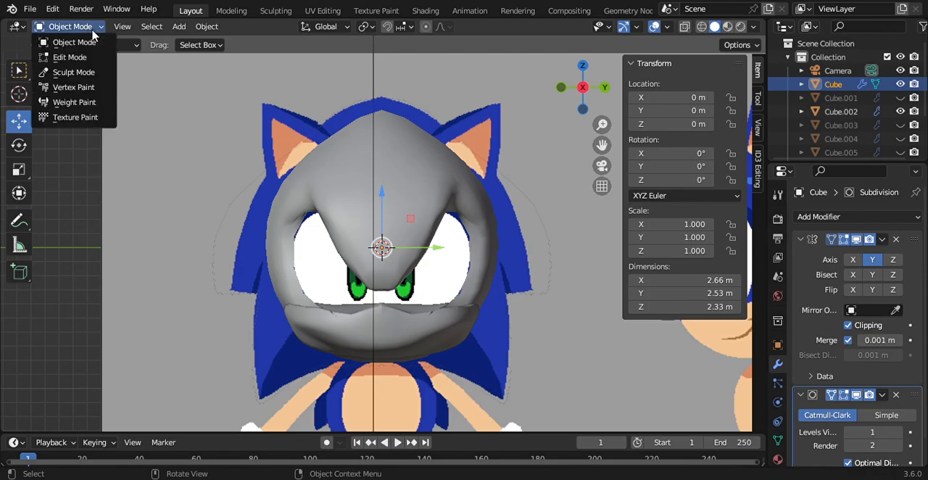
{"action": "left_click", "coordinate": [72, 57]}
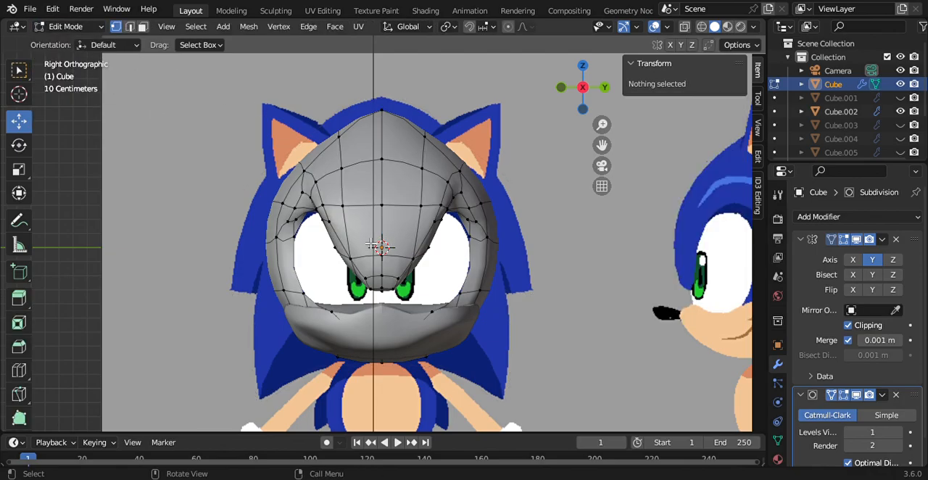
{"action": "left_click", "coordinate": [338, 315]}
{"action": "left_click_drag", "start_coordinate": [401, 312], "coordinate": [414, 313]}
{"action": "key", "text": "g"}
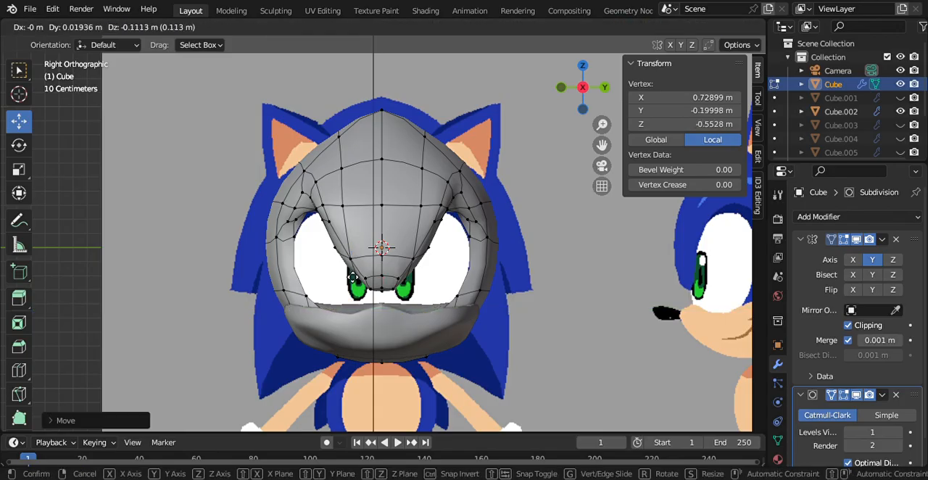
{"action": "left_click", "coordinate": [353, 284]}
Step: Move the head's lower eye-opening vertex outward along Y to about -0.332 m and deselect it in front view
{"action": "middle_click_drag", "start_coordinate": [352, 286], "coordinate": [418, 309]}
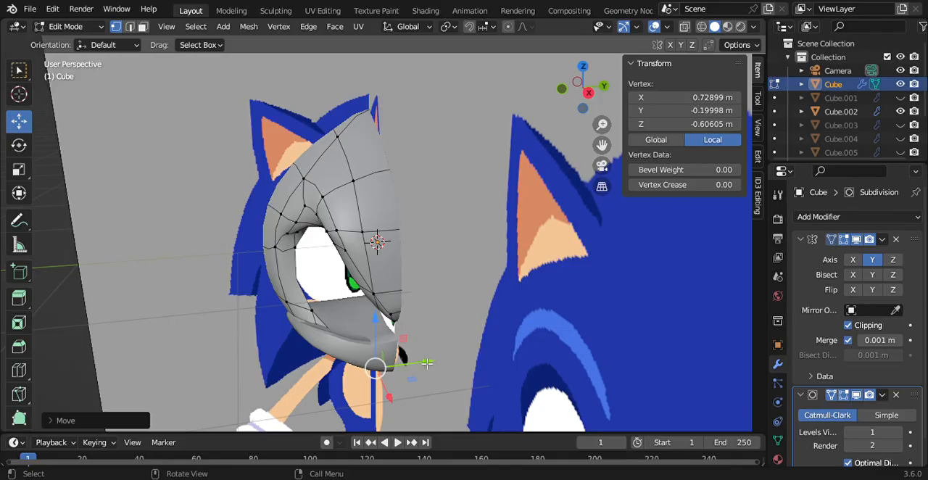
{"action": "left_click_drag", "start_coordinate": [426, 362], "coordinate": [406, 365]}
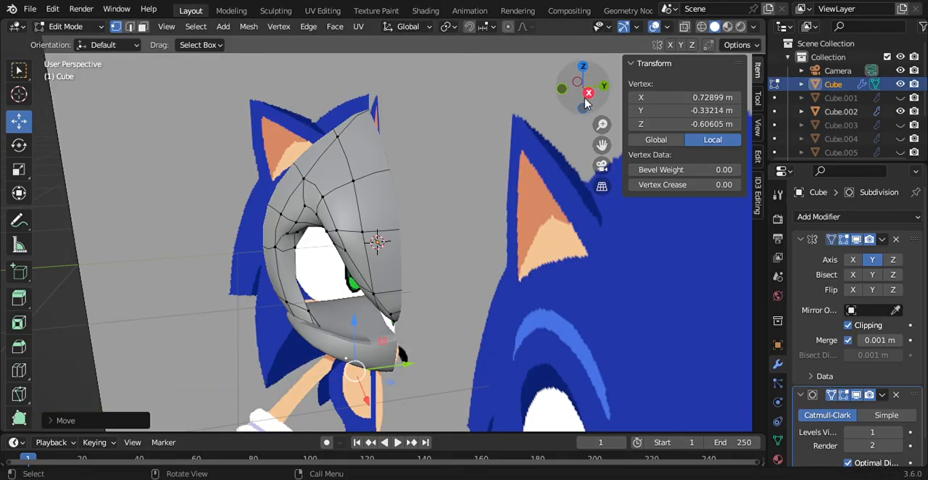
{"action": "left_click", "coordinate": [587, 96]}
{"action": "left_click", "coordinate": [200, 328]}
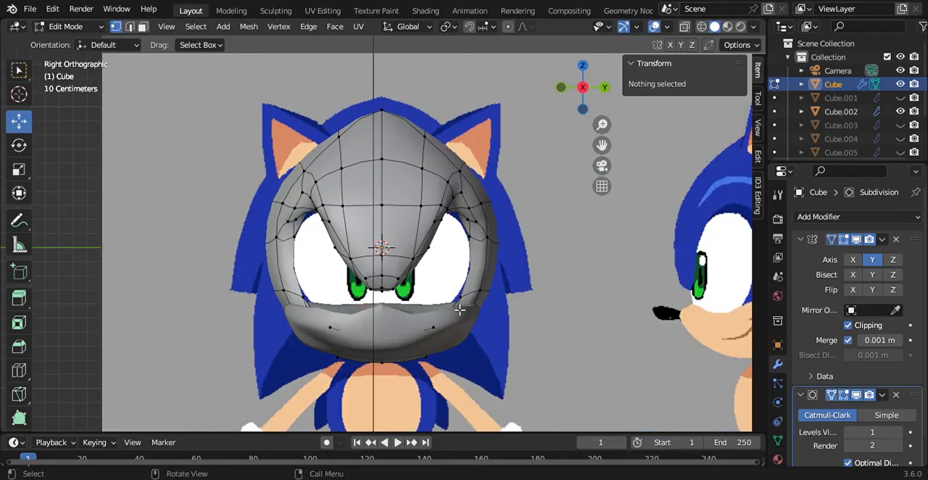
Step: Reselect the head's lower eye-opening vertex and push it back along X to about 0.677 m
{"action": "left_click", "coordinate": [433, 334]}
{"action": "left_click_drag", "start_coordinate": [578, 68], "coordinate": [629, 67]}
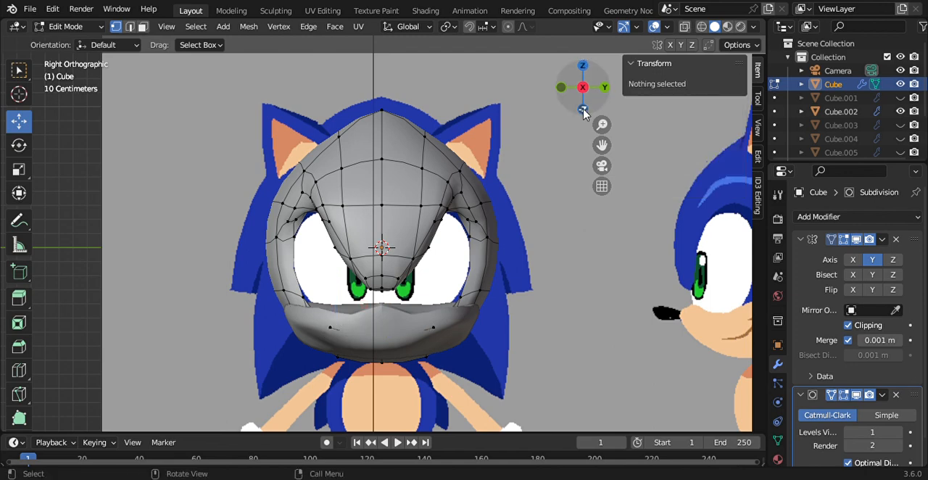
{"action": "left_click_drag", "start_coordinate": [584, 110], "coordinate": [631, 103]}
{"action": "left_click", "coordinate": [378, 346]}
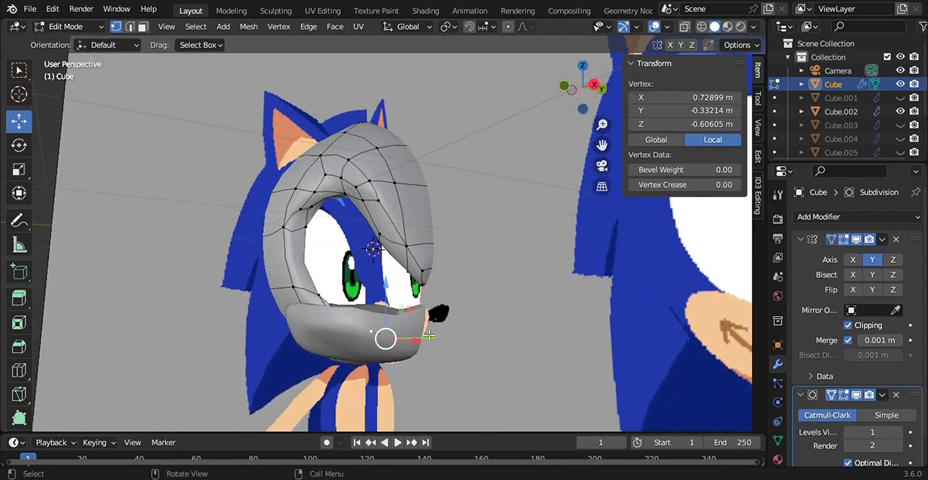
{"action": "left_click_drag", "start_coordinate": [422, 348], "coordinate": [416, 348]}
{"action": "left_click", "coordinate": [594, 85]}
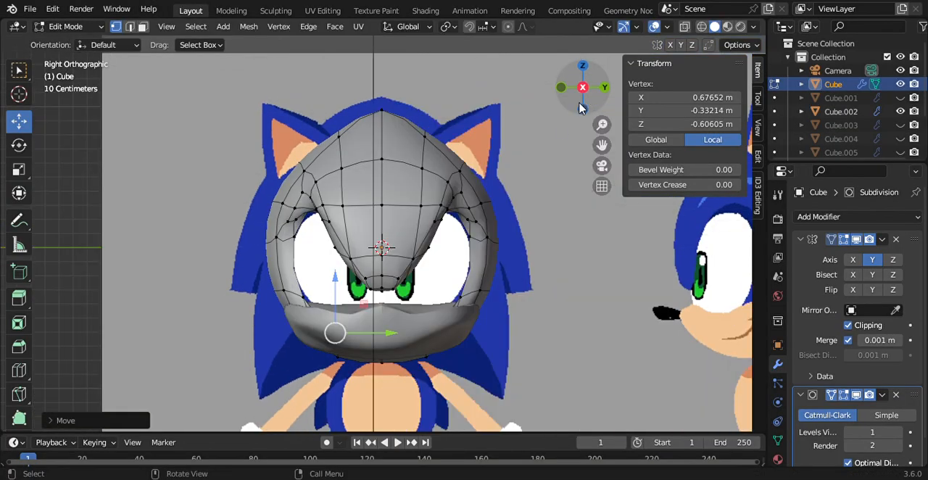
Step: Return to Object Mode and select the muzzle object
{"action": "left_click", "coordinate": [65, 26]}
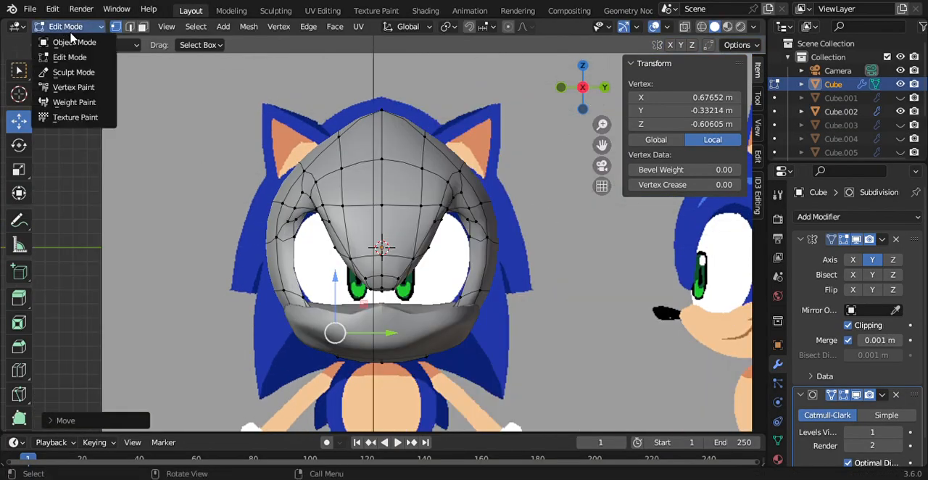
{"action": "left_click", "coordinate": [73, 39]}
{"action": "left_click", "coordinate": [841, 111]}
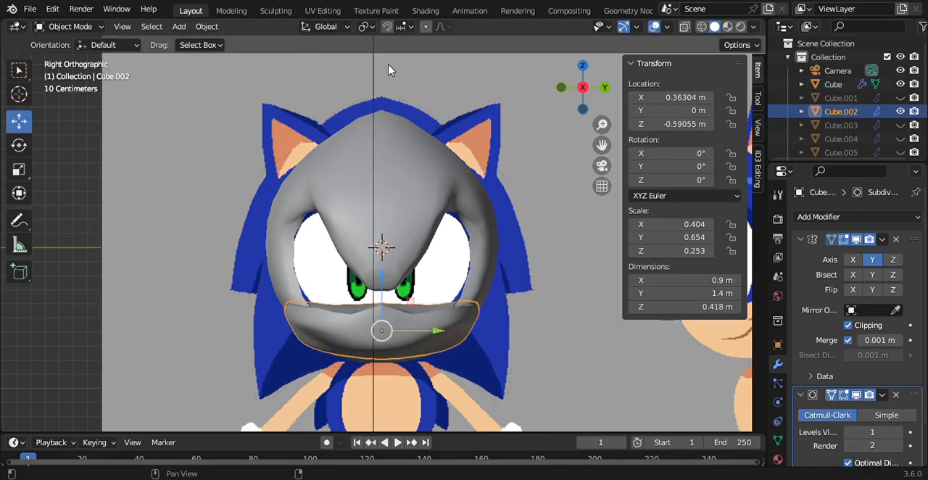
Step: Put the muzzle in Edit Mode, hide the head, and pull the muzzle's front centre vertex forward to a local X of about 1.127 m
{"action": "left_click", "coordinate": [77, 27]}
{"action": "left_click", "coordinate": [82, 55]}
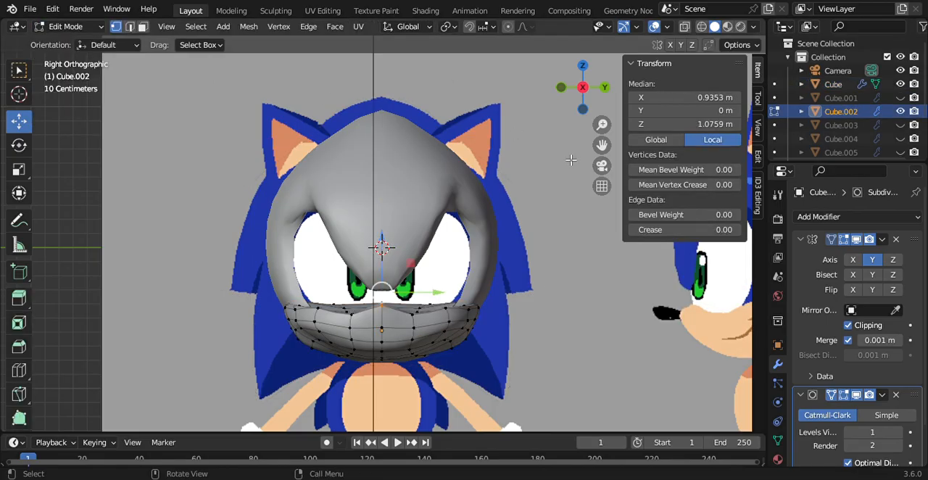
{"action": "left_click", "coordinate": [561, 88]}
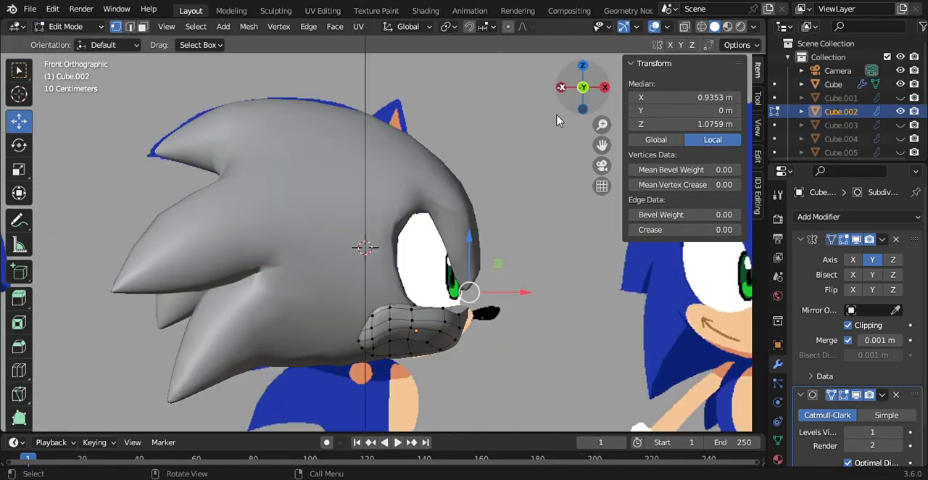
{"action": "left_click", "coordinate": [901, 84]}
{"action": "scroll", "coordinate": [912, 145], "scroll_direction": "down", "scroll_amount": 4}
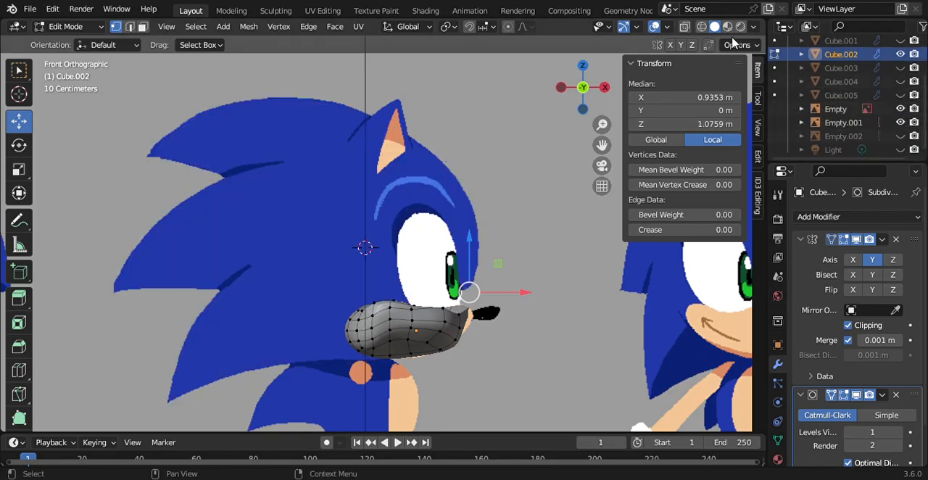
{"action": "left_click", "coordinate": [478, 325]}
{"action": "left_click_drag", "start_coordinate": [523, 331], "coordinate": [543, 344]}
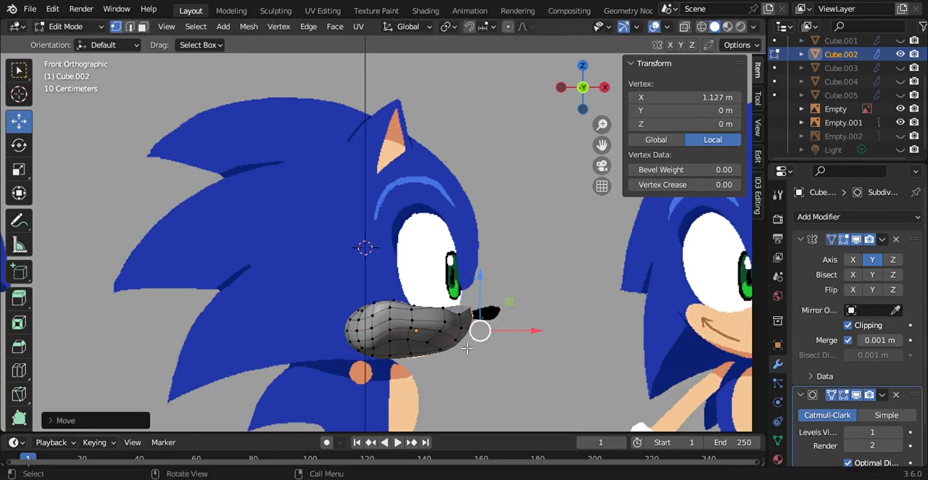
Step: Nudge the muzzle's lower front vertices up and forward to follow the side reference's profile, and deselect everything
{"action": "left_click_drag", "start_coordinate": [452, 337], "coordinate": [473, 369]}
{"action": "left_click_drag", "start_coordinate": [470, 299], "coordinate": [464, 290]}
{"action": "mouse_move", "coordinate": [508, 346]}
{"action": "left_mouse_down"}
{"action": "mouse_move", "coordinate": [497, 346]}
{"action": "mouse_move", "coordinate": [513, 348]}
{"action": "left_mouse_up"}
{"action": "left_click_drag", "start_coordinate": [438, 346], "coordinate": [499, 366]}
{"action": "left_click", "coordinate": [443, 368]}
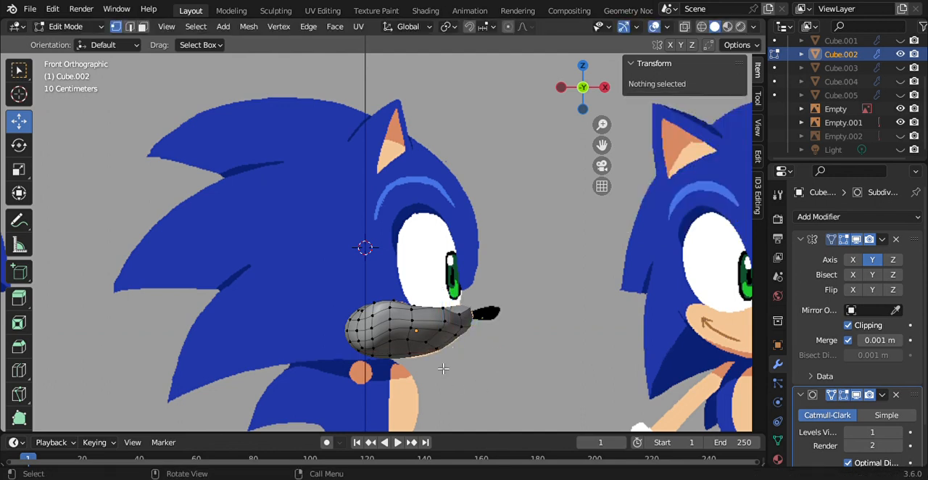
Step: Toggle the visibility of the head and muzzle to compare the muzzle's fit with the head and the face reference
{"action": "scroll", "coordinate": [905, 85], "scroll_direction": "up", "scroll_amount": 4}
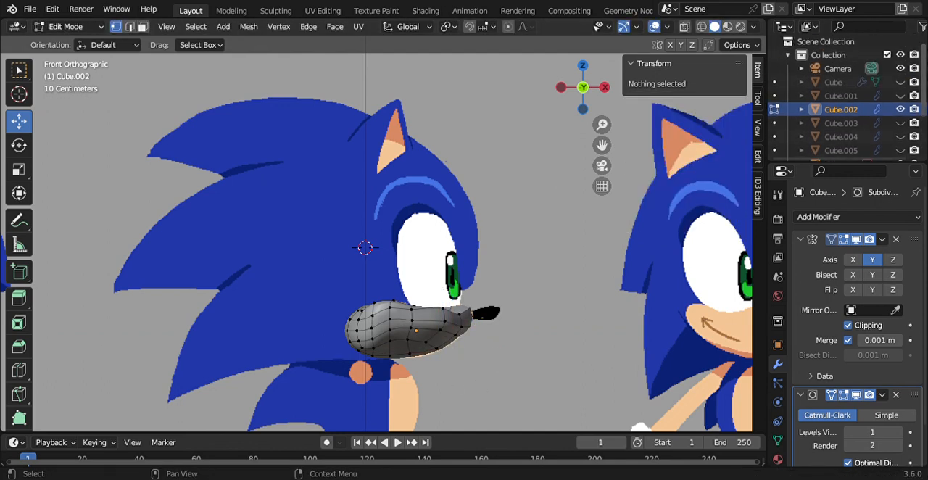
{"action": "left_click", "coordinate": [900, 85]}
{"action": "left_click", "coordinate": [901, 85]}
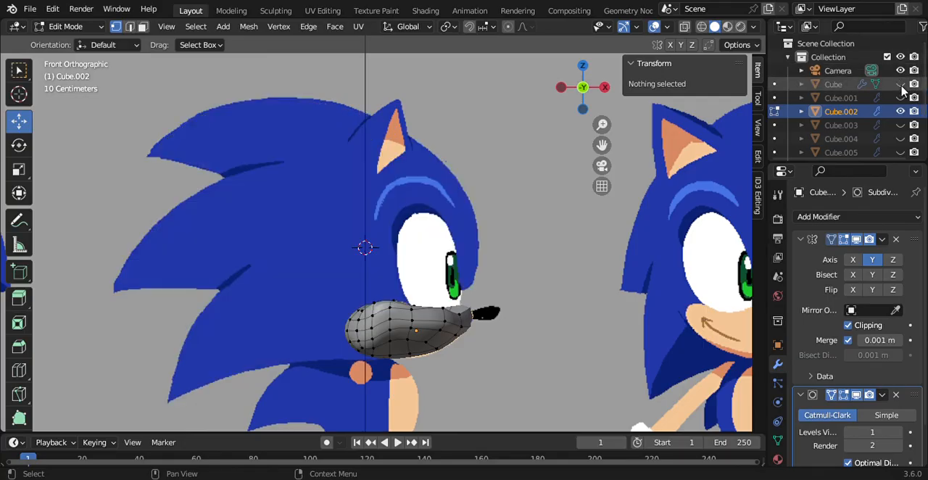
{"action": "left_click", "coordinate": [900, 85]}
{"action": "left_click_drag", "start_coordinate": [582, 87], "coordinate": [528, 92]}
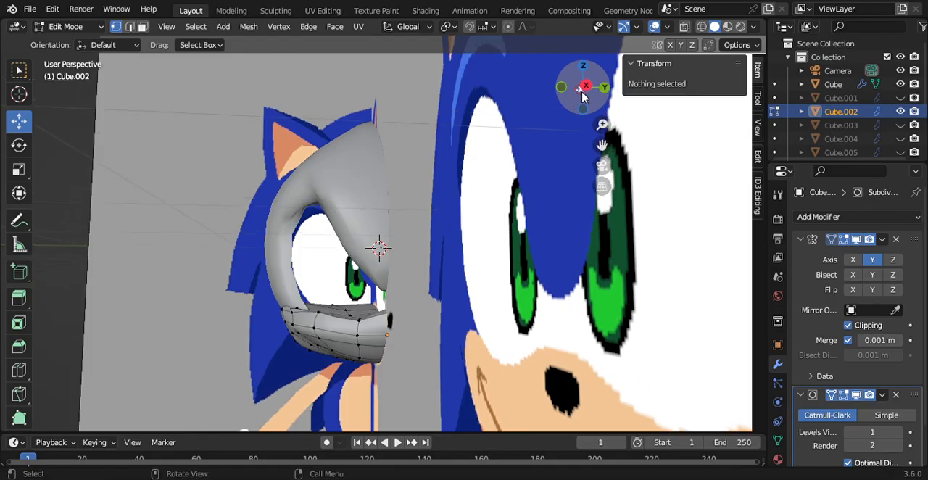
{"action": "left_click", "coordinate": [583, 88]}
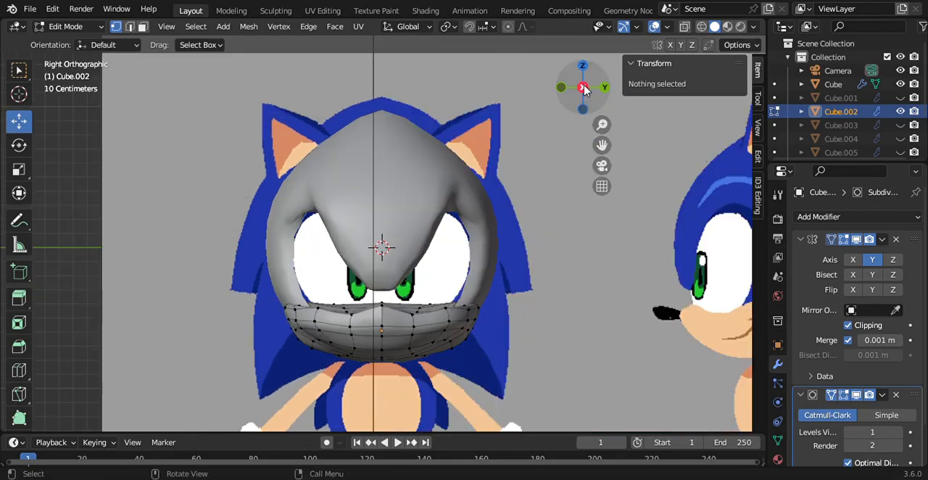
{"action": "left_click", "coordinate": [901, 84]}
{"action": "left_click", "coordinate": [901, 112]}
{"action": "left_click", "coordinate": [900, 111]}
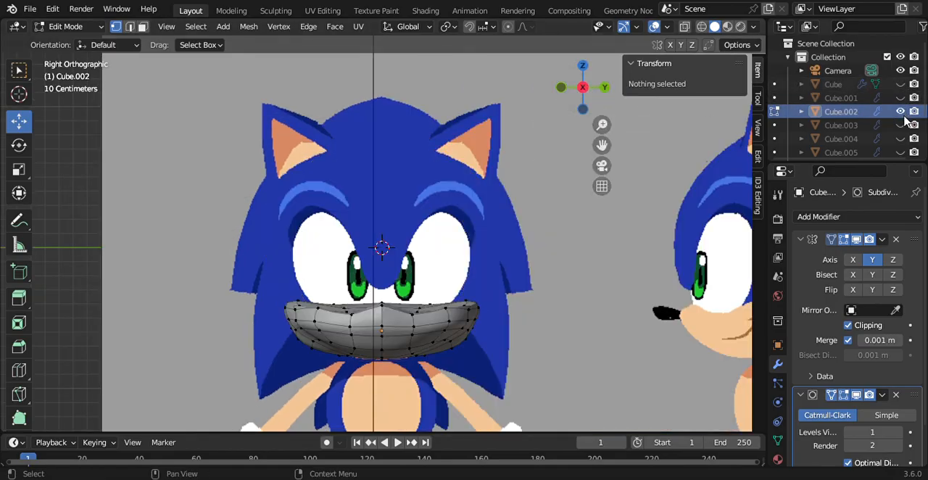
{"action": "left_click", "coordinate": [901, 112]}
{"action": "left_click", "coordinate": [901, 112]}
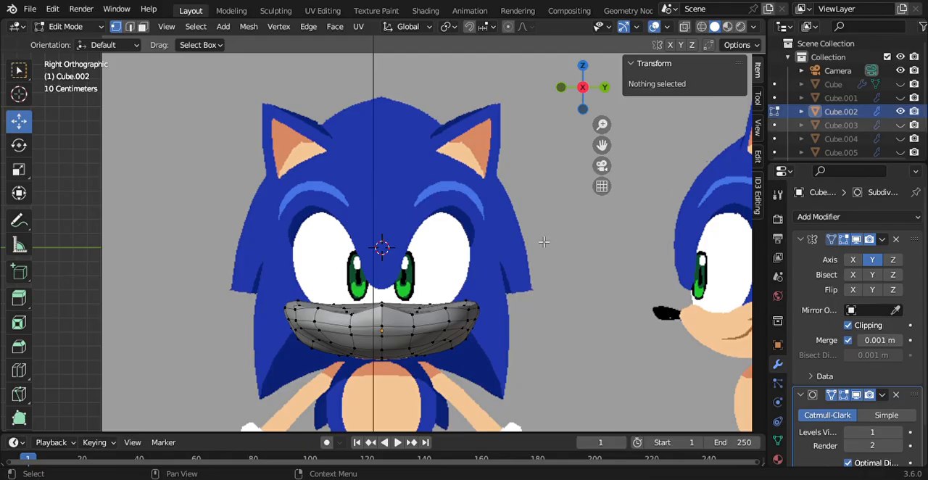
Step: Raise the muzzle's top centre vertices to a median local Z of about 1.284 m and check the muzzle against the face reference
{"action": "left_click", "coordinate": [380, 305]}
{"action": "left_click_drag", "start_coordinate": [387, 250], "coordinate": [388, 261]}
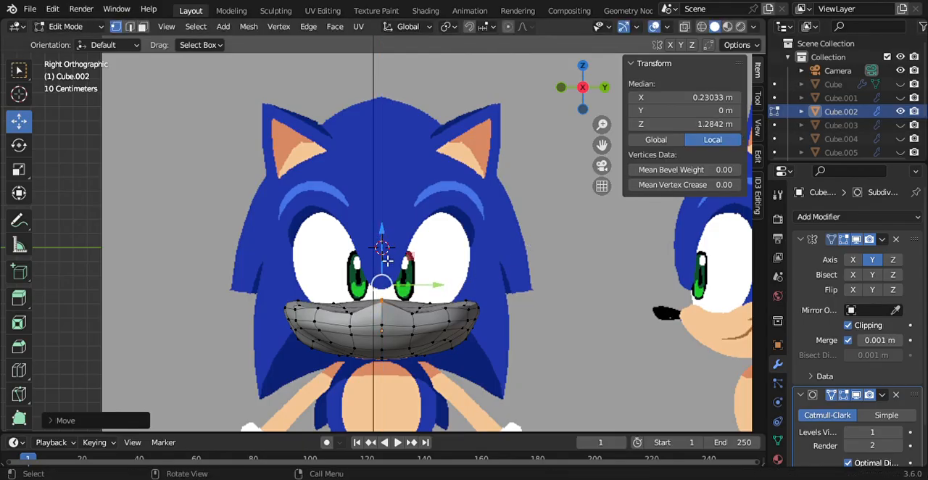
{"action": "left_click", "coordinate": [355, 313]}
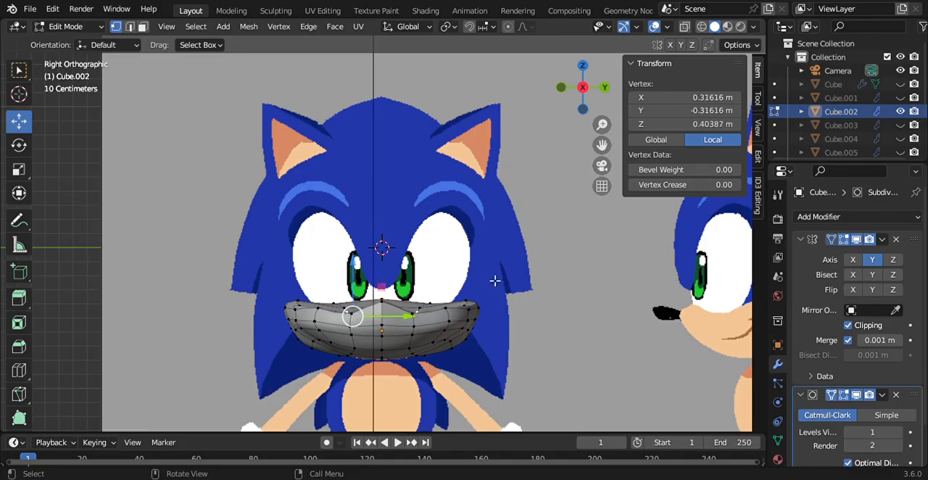
{"action": "left_click", "coordinate": [900, 111]}
{"action": "left_click", "coordinate": [900, 112]}
{"action": "left_click", "coordinate": [900, 112]}
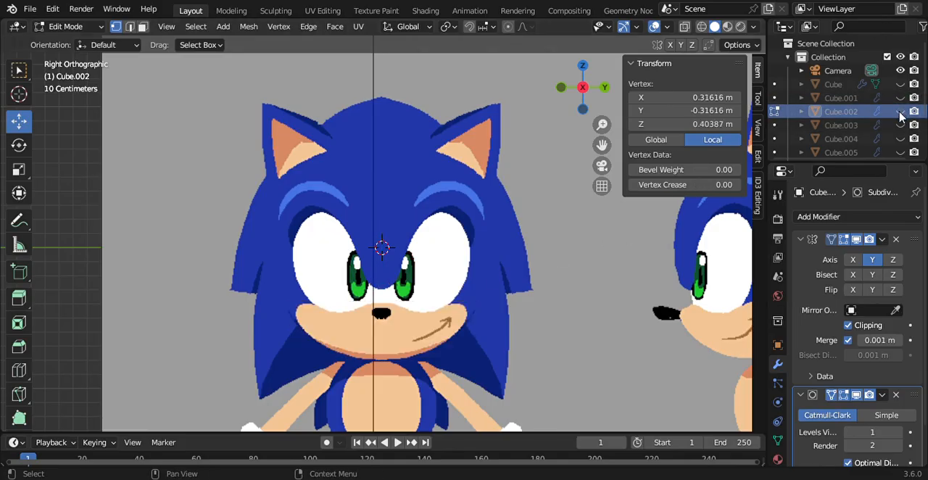
{"action": "left_click", "coordinate": [900, 112]}
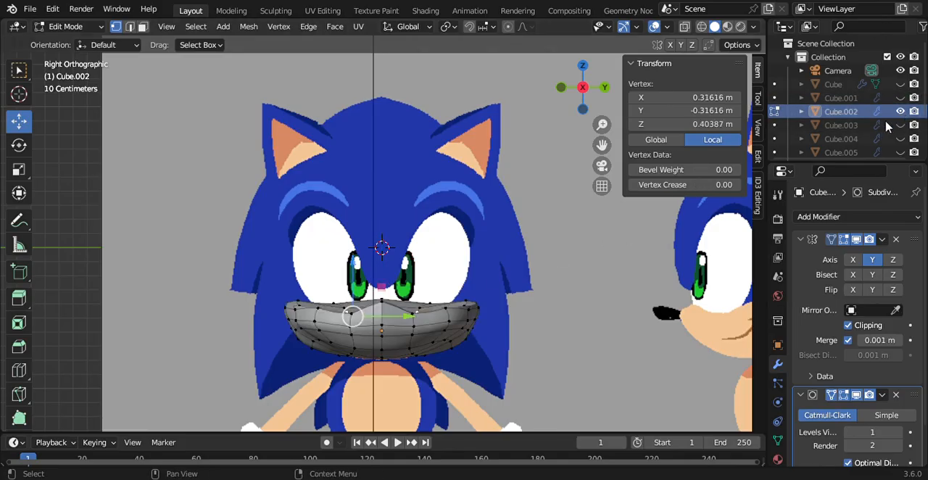
{"action": "left_click", "coordinate": [611, 333]}
Step: Return to Object Mode, switch to the bottom view, and unhide the head mesh
{"action": "left_click_drag", "start_coordinate": [573, 96], "coordinate": [572, 91]}
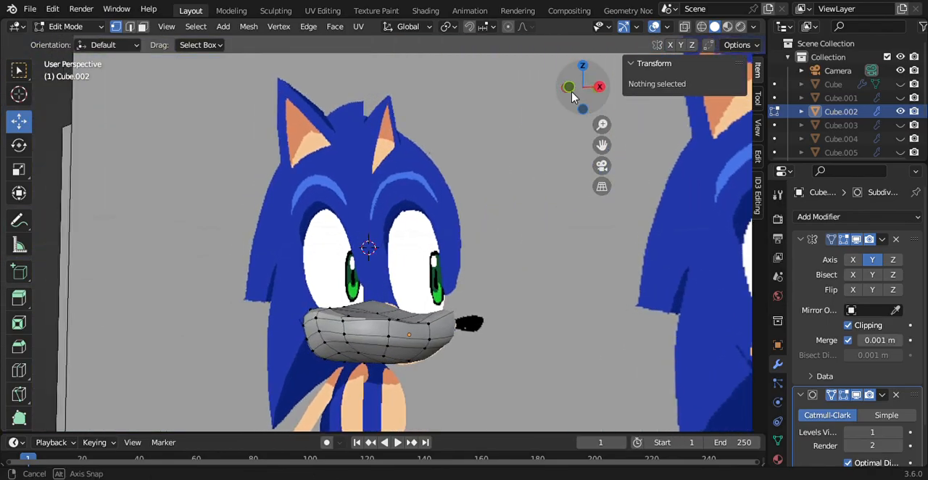
{"action": "left_click", "coordinate": [76, 27]}
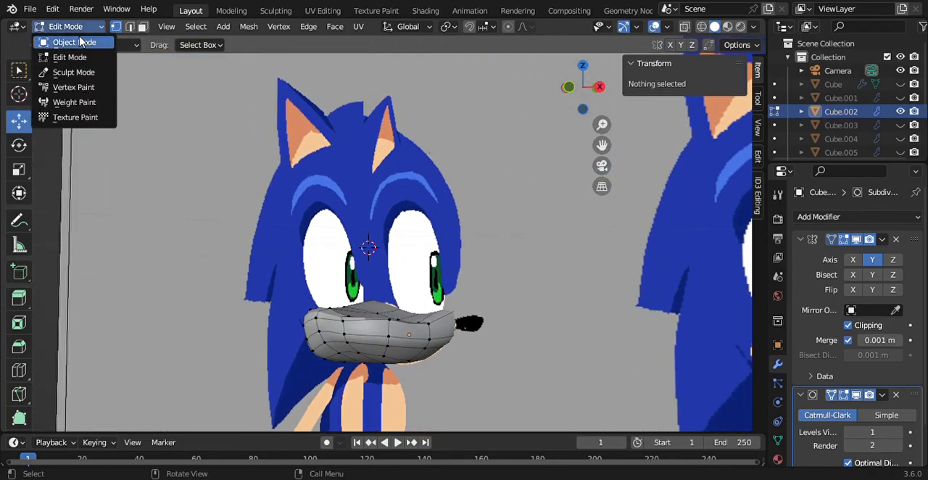
{"action": "left_click", "coordinate": [84, 39]}
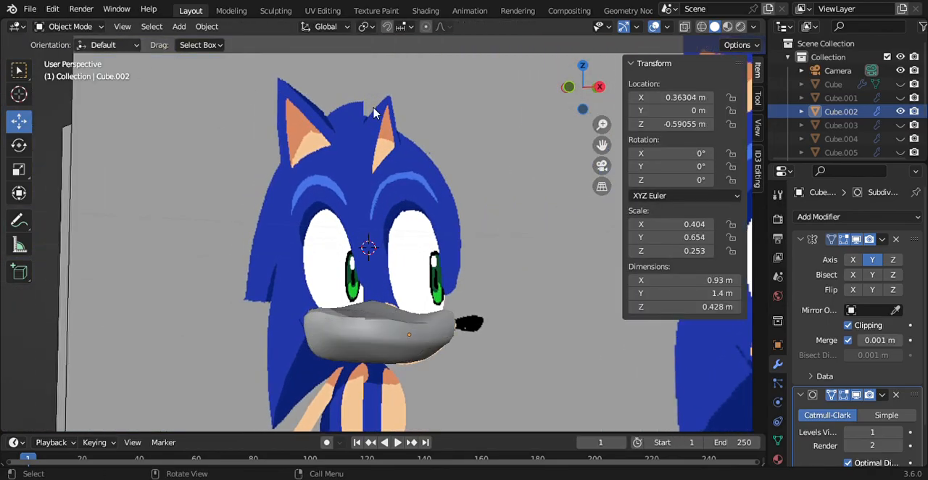
{"action": "left_click", "coordinate": [582, 110]}
{"action": "left_click", "coordinate": [900, 84]}
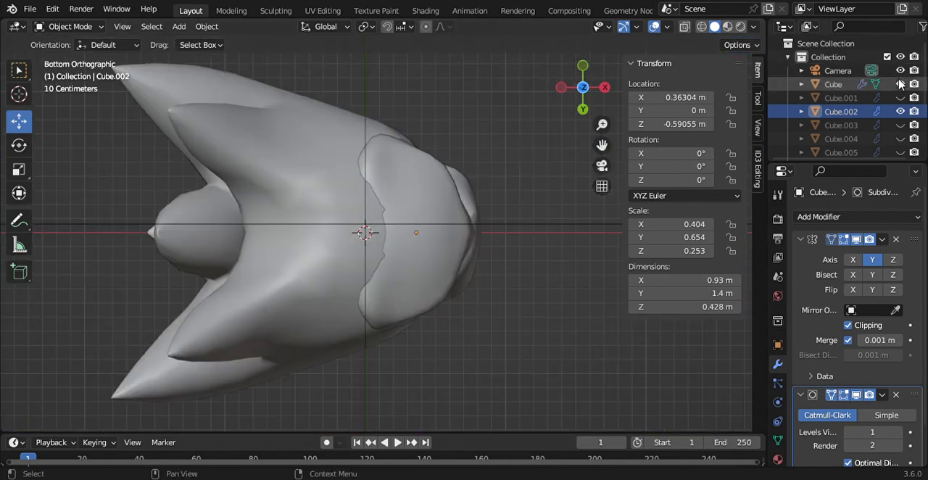
Step: In Edit Mode, hide both visible reference images and lower the muzzle's rear bottom centre vertex to a local Z of about -1.205 m
{"action": "left_click", "coordinate": [89, 29]}
{"action": "left_click", "coordinate": [78, 57]}
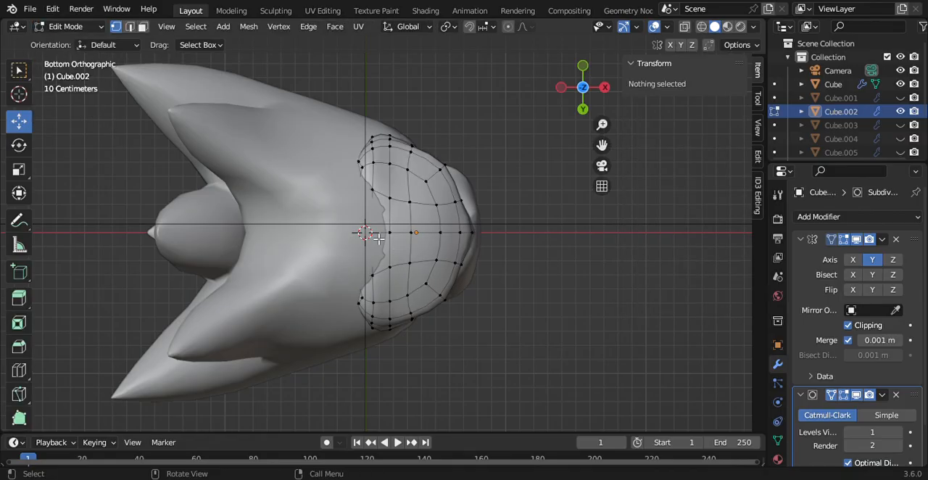
{"action": "left_click", "coordinate": [369, 232]}
{"action": "left_click_drag", "start_coordinate": [584, 114], "coordinate": [637, 150]}
{"action": "scroll", "coordinate": [866, 127], "scroll_direction": "down", "scroll_amount": 3}
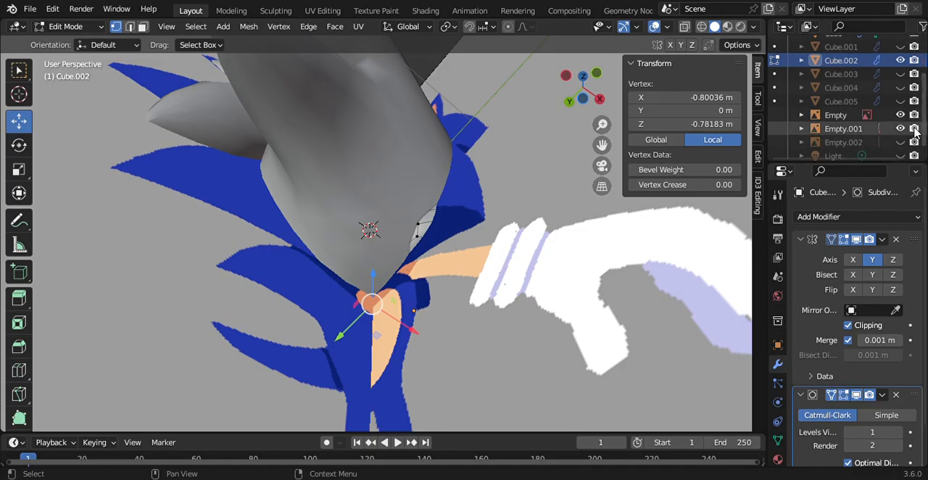
{"action": "left_click", "coordinate": [901, 128]}
{"action": "left_click", "coordinate": [900, 116]}
{"action": "left_click_drag", "start_coordinate": [374, 268], "coordinate": [378, 291]}
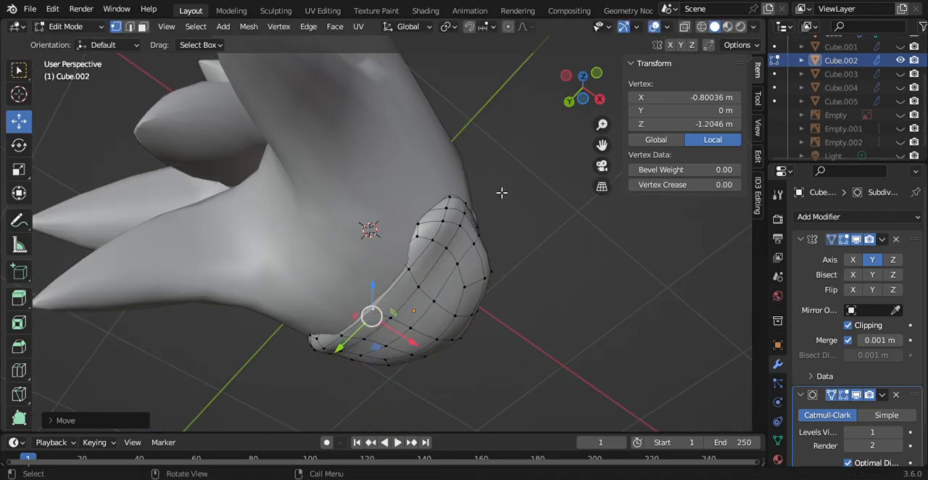
Step: Move the muzzle's top front centre vertex vertically to a local Z of about 1.152 m and deselect it facing the front of the head
{"action": "left_click_drag", "start_coordinate": [596, 79], "coordinate": [426, 154]}
{"action": "left_click", "coordinate": [583, 87]}
{"action": "left_click", "coordinate": [622, 276]}
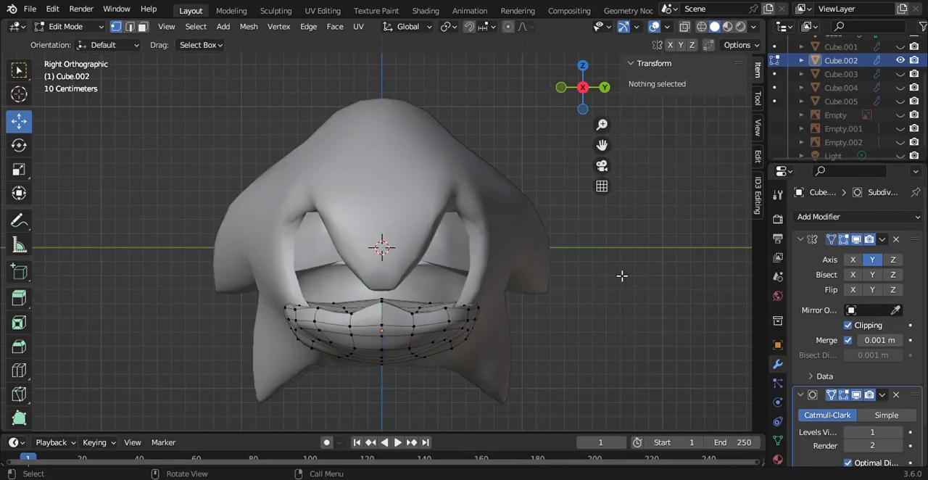
{"action": "left_click_drag", "start_coordinate": [588, 88], "coordinate": [681, 80]}
{"action": "left_click", "coordinate": [491, 281]}
{"action": "left_click_drag", "start_coordinate": [491, 230], "coordinate": [496, 244]}
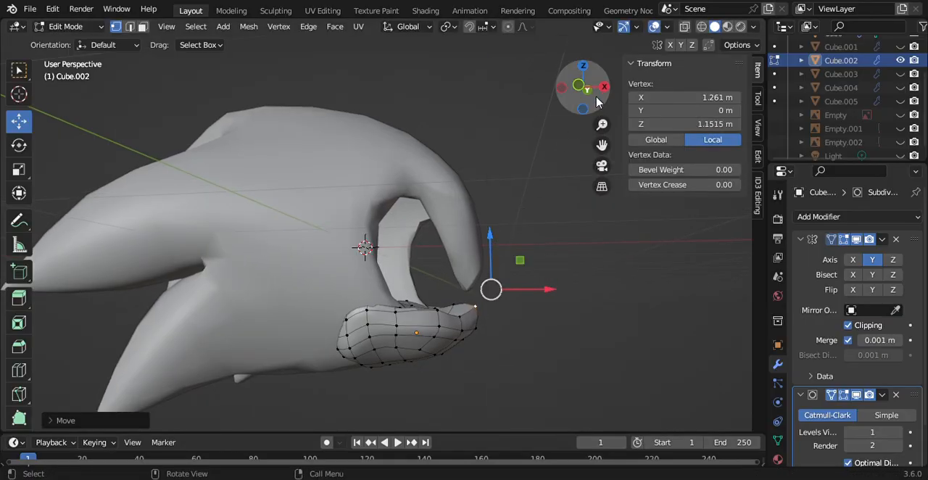
{"action": "left_click", "coordinate": [604, 87]}
{"action": "key", "text": "alt+a"}
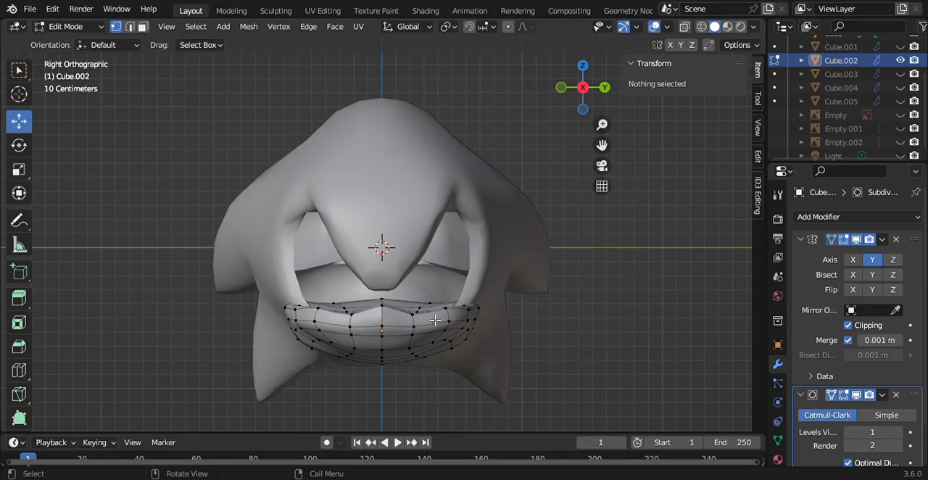
Step: Move the muzzle's upper front vertex beside the centre to local Y of about -0.227 m and Z of about 0.240 m, and return to Object Mode
{"action": "left_click", "coordinate": [356, 319]}
{"action": "left_click_drag", "start_coordinate": [356, 275], "coordinate": [359, 270]}
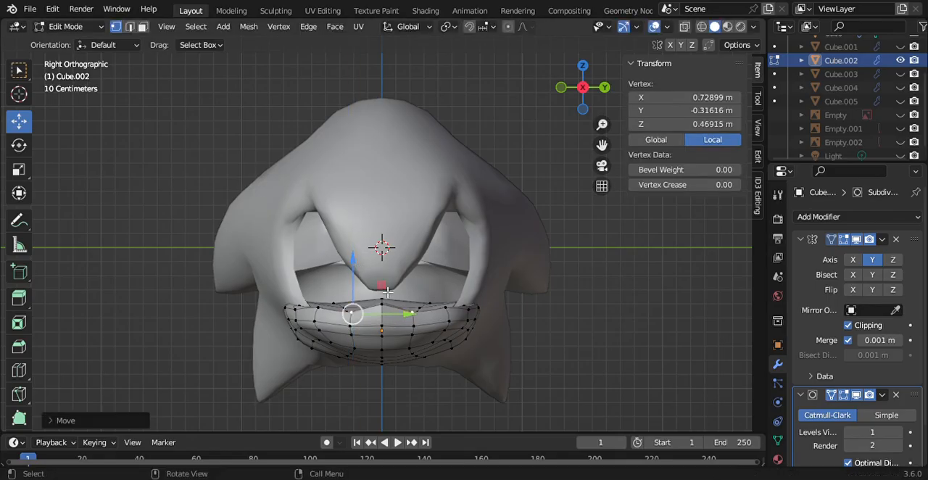
{"action": "mouse_move", "coordinate": [406, 315]}
{"action": "left_mouse_down"}
{"action": "mouse_move", "coordinate": [426, 315]}
{"action": "mouse_move", "coordinate": [417, 314]}
{"action": "left_mouse_up"}
{"action": "left_click_drag", "start_coordinate": [367, 280], "coordinate": [375, 289]}
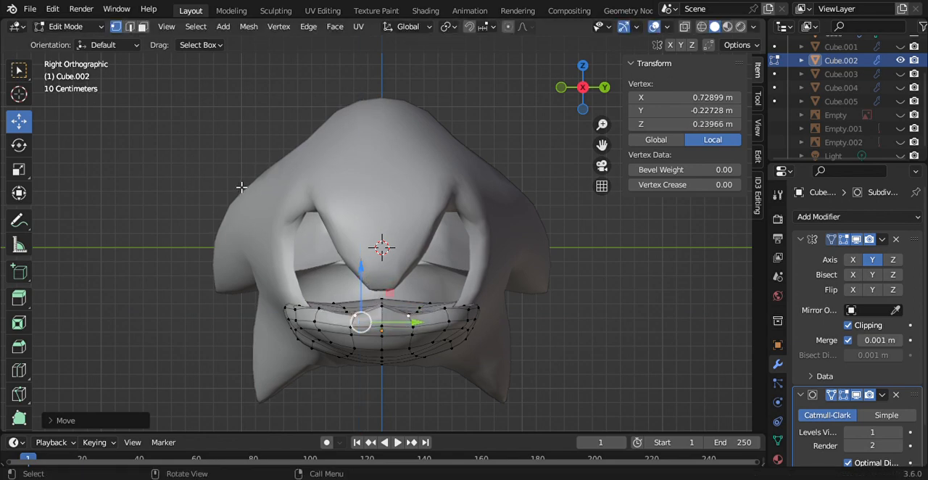
{"action": "left_click", "coordinate": [81, 27]}
{"action": "left_click", "coordinate": [83, 40]}
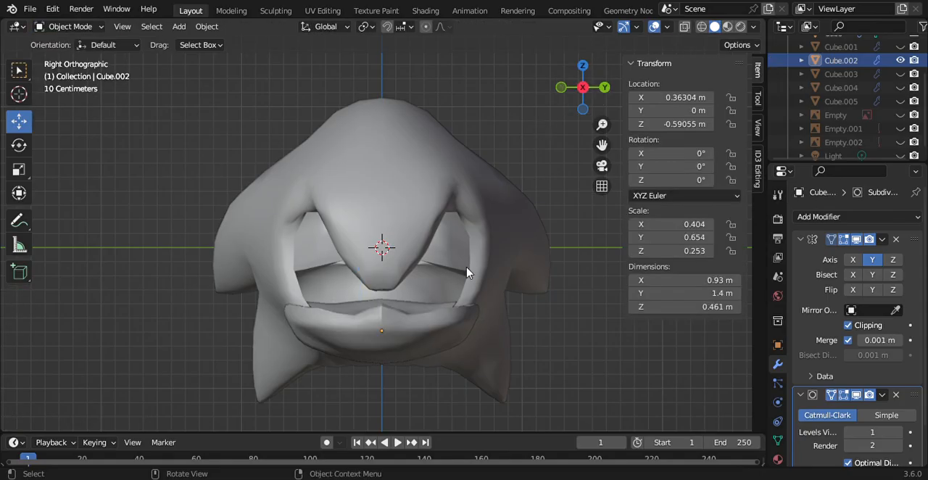
Step: Select the muzzle object, apply Shade Smooth to it, and inspect it from the front of the face
{"action": "left_click", "coordinate": [438, 340]}
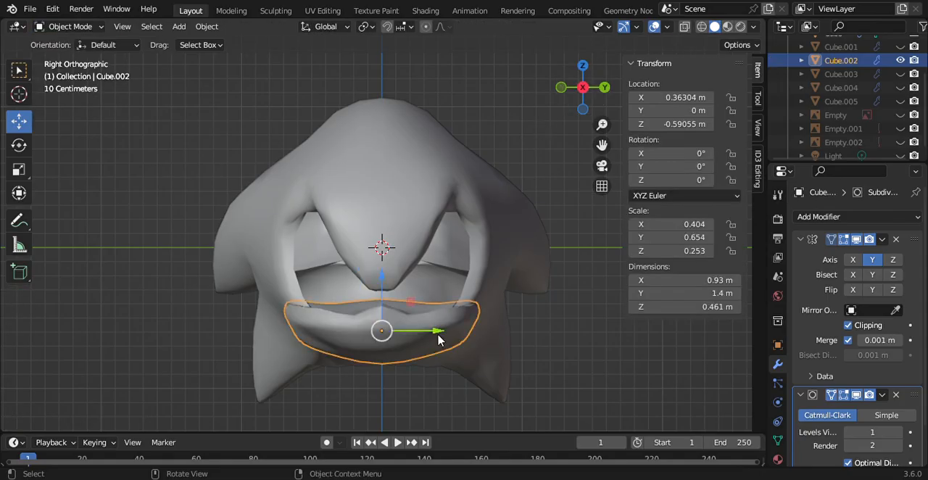
{"action": "right_click", "coordinate": [398, 331]}
{"action": "left_click", "coordinate": [398, 231]}
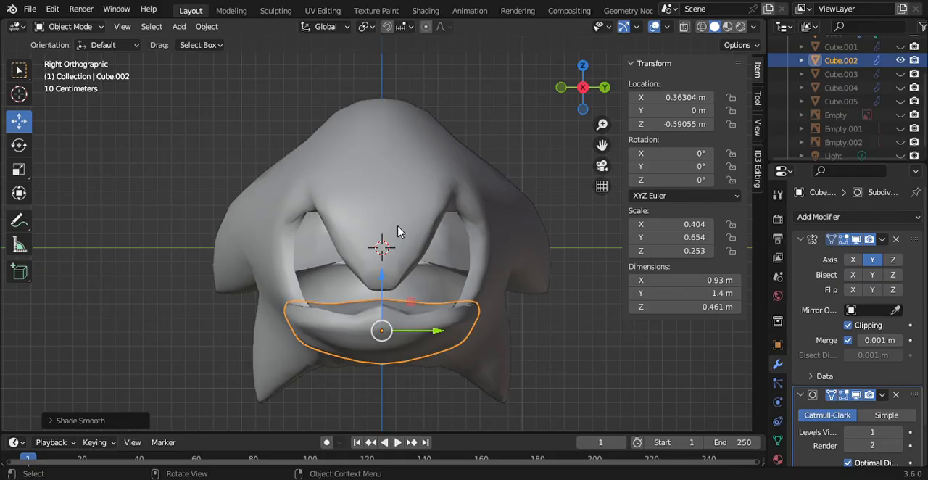
{"action": "right_click", "coordinate": [403, 352]}
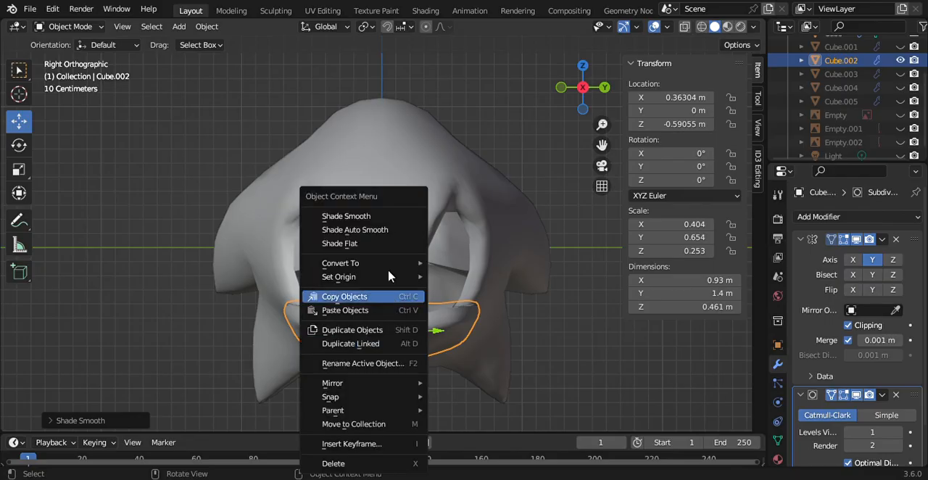
{"action": "left_click", "coordinate": [399, 208]}
{"action": "mouse_move", "coordinate": [571, 82]}
{"action": "left_mouse_down"}
{"action": "mouse_move", "coordinate": [728, 73]}
{"action": "mouse_move", "coordinate": [464, 85]}
{"action": "mouse_move", "coordinate": [580, 81]}
{"action": "left_mouse_up"}
{"action": "left_click", "coordinate": [582, 81]}
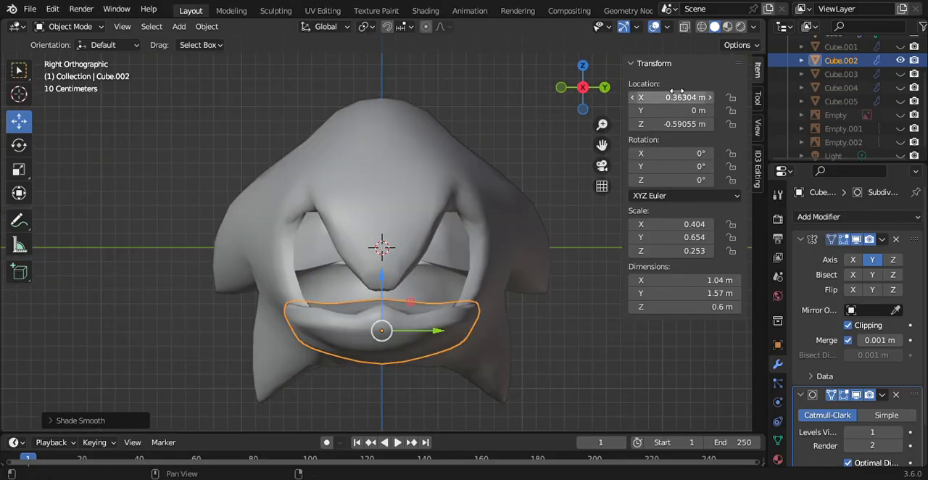
Step: Unhide the ears mesh Cube.001 and make the head mesh the selected object
{"action": "scroll", "coordinate": [896, 96], "scroll_direction": "up", "scroll_amount": 3}
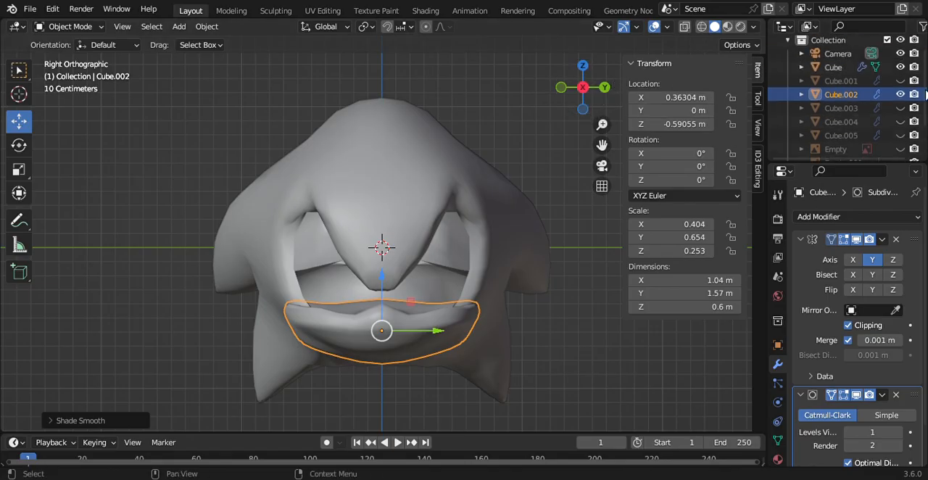
{"action": "left_click", "coordinate": [900, 85]}
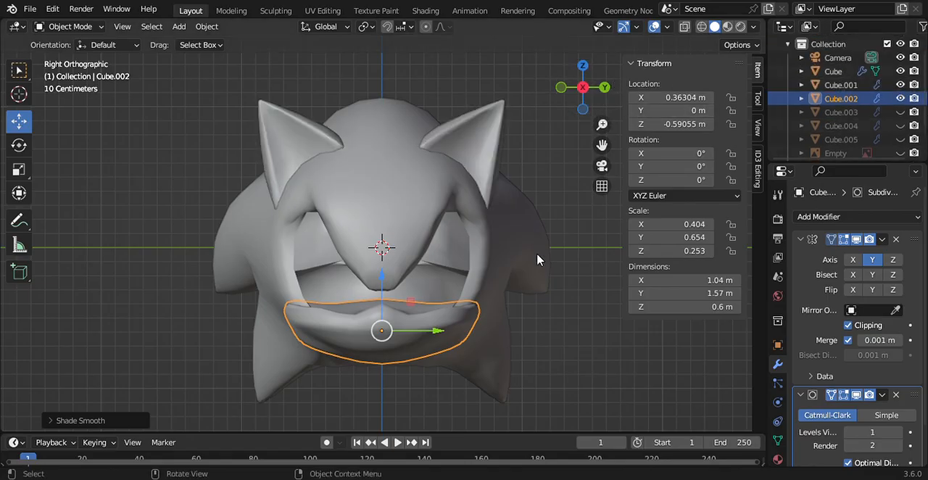
{"action": "key", "text": "ctrl+z"}
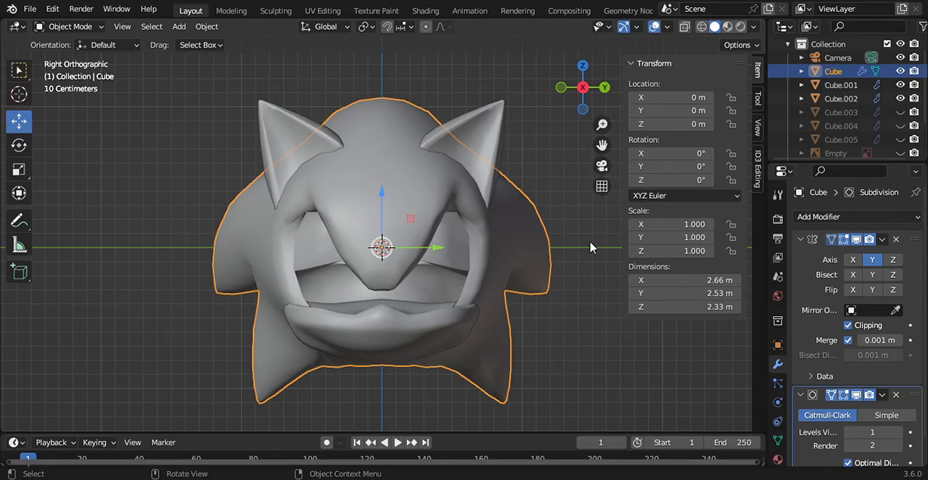
Step: Deselect the head, unhide Cube.003 and the Empty.001 reference image in the back view, and select Cube.003
{"action": "left_click", "coordinate": [590, 248]}
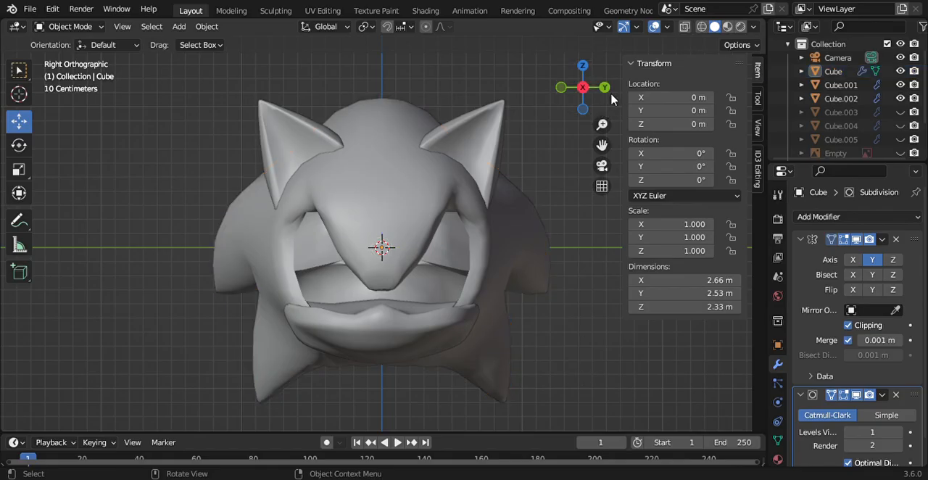
{"action": "left_click", "coordinate": [604, 88]}
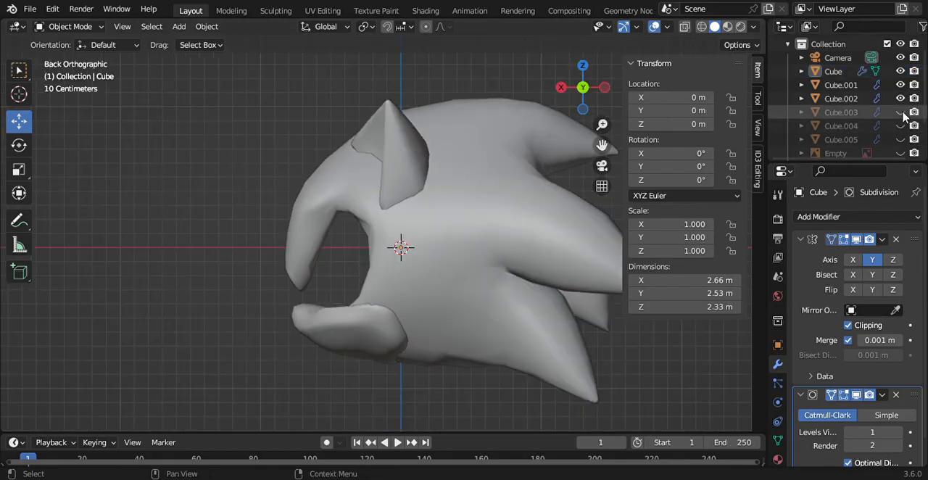
{"action": "left_click", "coordinate": [900, 112]}
{"action": "left_click", "coordinate": [842, 112]}
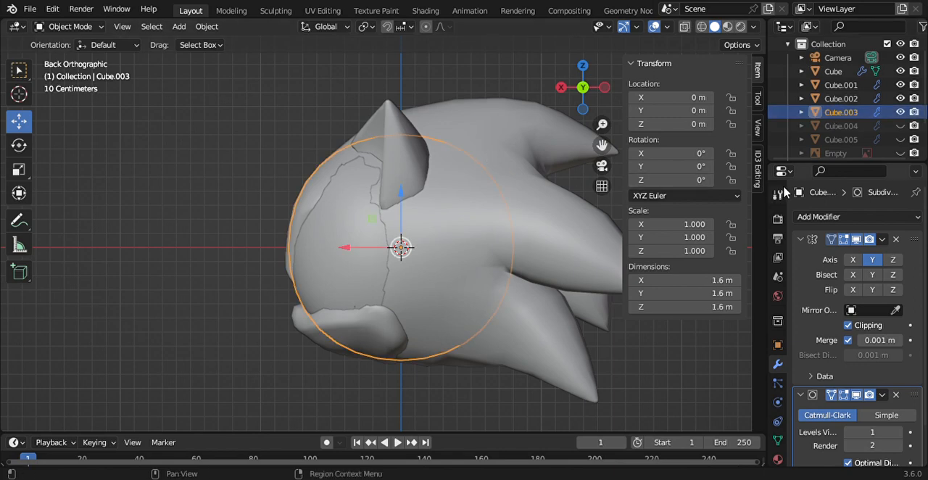
{"action": "scroll", "coordinate": [870, 108], "scroll_direction": "down", "scroll_amount": 3}
{"action": "left_click", "coordinate": [900, 120]}
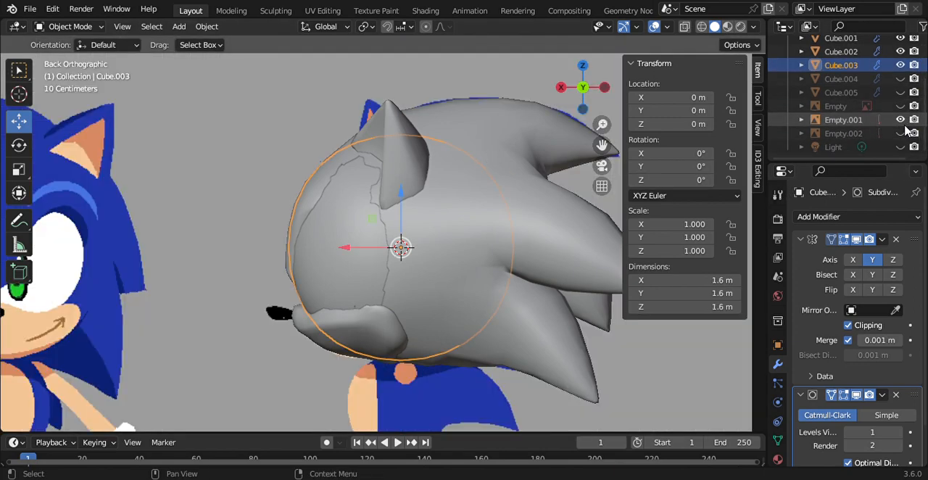
Step: Shrink the Cube.003 sphere to a scale of about 0.055 and place it at the muzzle's tip, near X 0.755 m and Z -0.494 m
{"action": "key", "text": "s"}
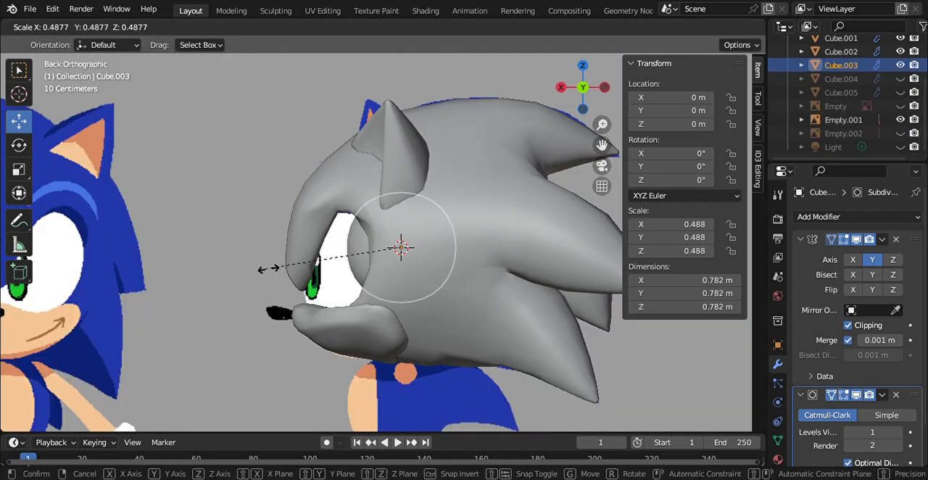
{"action": "left_click", "coordinate": [377, 258]}
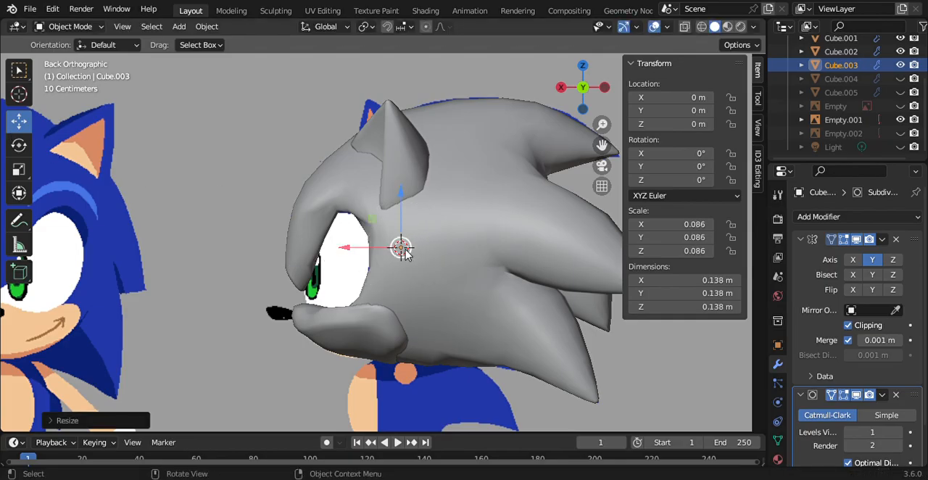
{"action": "scroll", "coordinate": [404, 251], "scroll_direction": "down", "scroll_amount": 11, "text": "alt"}
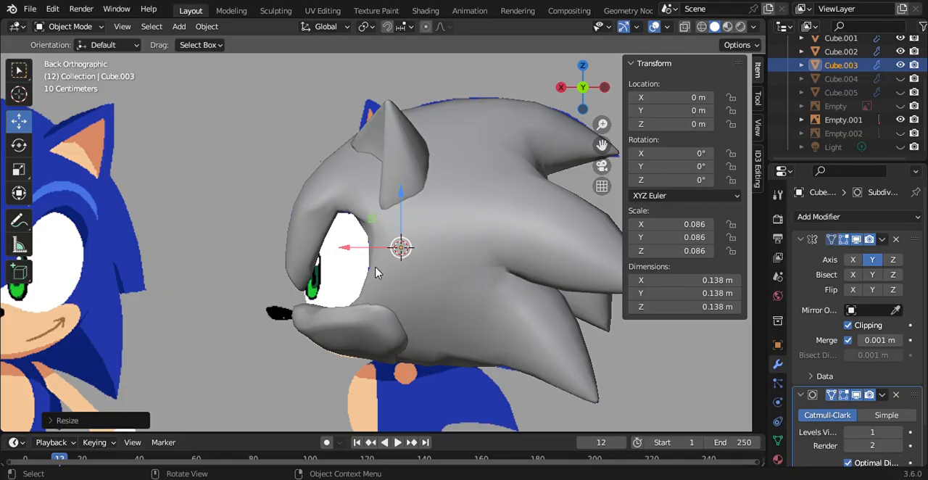
{"action": "left_click_drag", "start_coordinate": [396, 252], "coordinate": [294, 319]}
{"action": "key", "text": "s"}
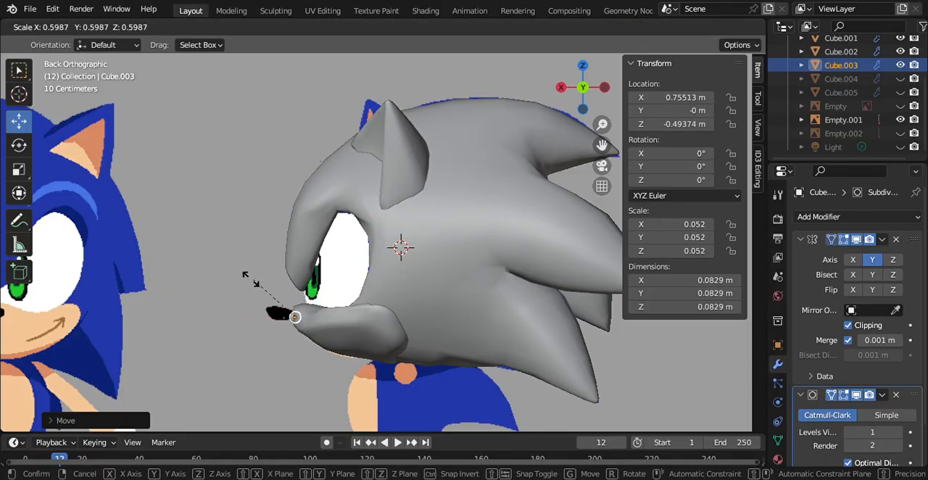
{"action": "left_click", "coordinate": [251, 282]}
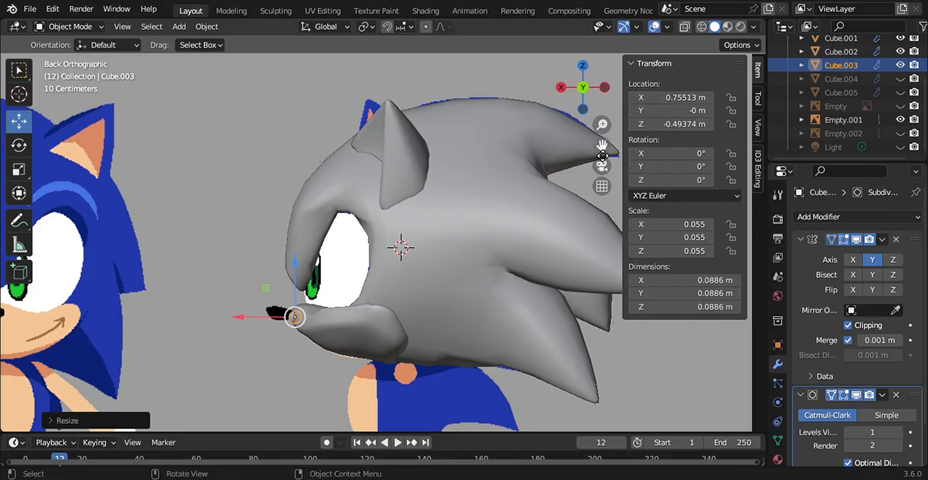
Step: Reduce the nose sphere to a scale of about 0.038 and reposition it at about X 0.761 m, Z -0.474 m
{"action": "left_click_drag", "start_coordinate": [602, 151], "coordinate": [668, 86]}
{"action": "left_click_drag", "start_coordinate": [603, 127], "coordinate": [602, 79]}
{"action": "left_click_drag", "start_coordinate": [273, 271], "coordinate": [273, 256]}
{"action": "key", "text": "s"}
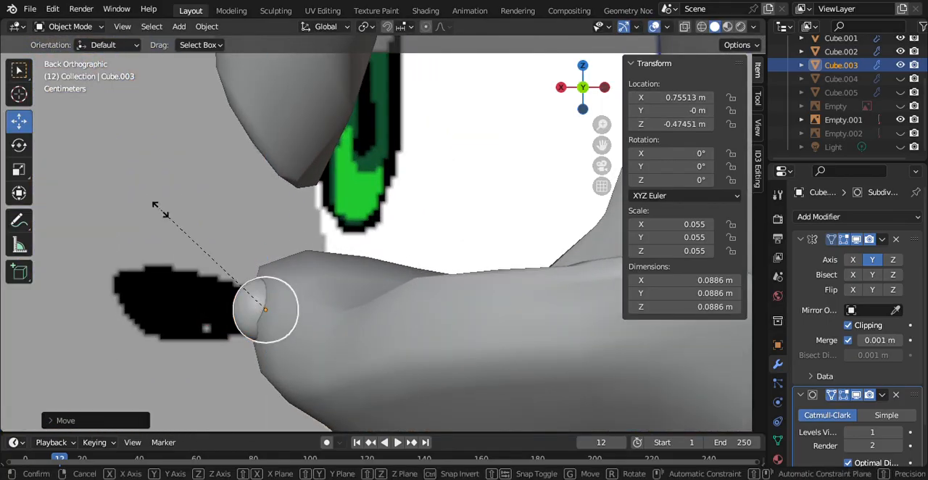
{"action": "left_click", "coordinate": [188, 252]}
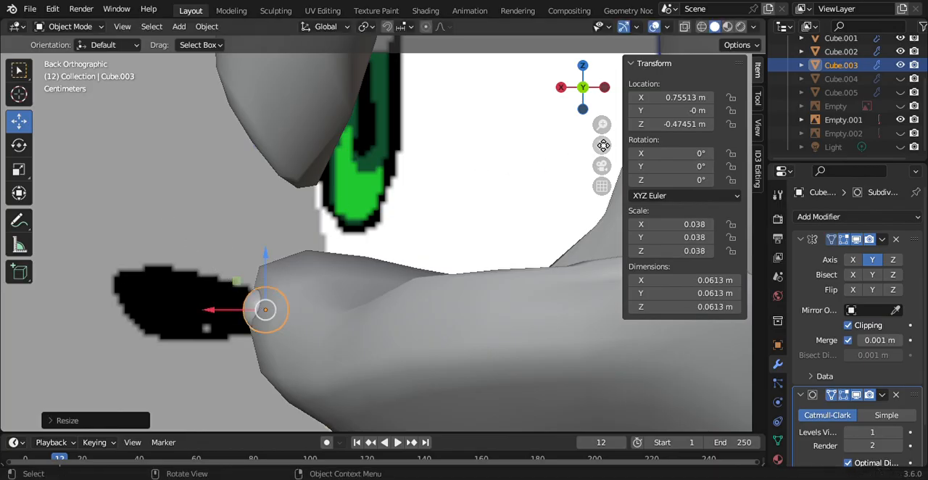
{"action": "left_click_drag", "start_coordinate": [603, 145], "coordinate": [672, 96]}
{"action": "left_click_drag", "start_coordinate": [268, 258], "coordinate": [277, 260]}
{"action": "left_click_drag", "start_coordinate": [328, 205], "coordinate": [328, 203]}
Step: Stretch the nose sphere along X to a scale of about 0.072 and enter Edit Mode
{"action": "left_click", "coordinate": [17, 181]}
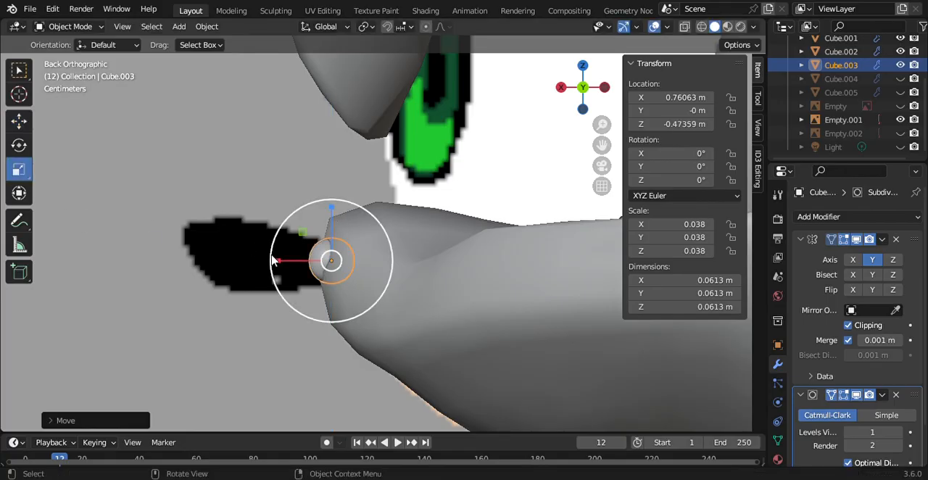
{"action": "left_click_drag", "start_coordinate": [271, 260], "coordinate": [230, 263]}
{"action": "left_click", "coordinate": [69, 28]}
{"action": "left_click", "coordinate": [81, 57]}
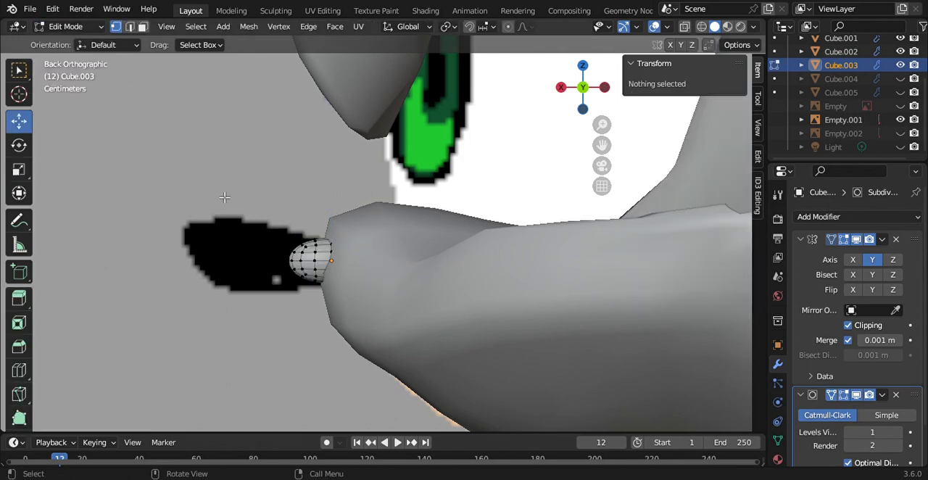
Step: Move the nose's front vertices forward to a local X of about 2.004 m and enlarge them towards the reference outline
{"action": "left_click_drag", "start_coordinate": [220, 191], "coordinate": [314, 330]}
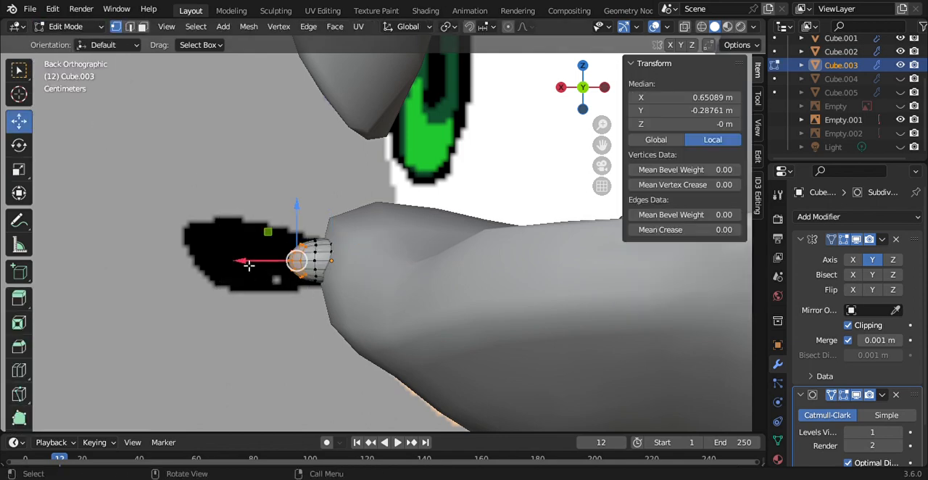
{"action": "left_click_drag", "start_coordinate": [249, 265], "coordinate": [178, 260]}
{"action": "key", "text": "s"}
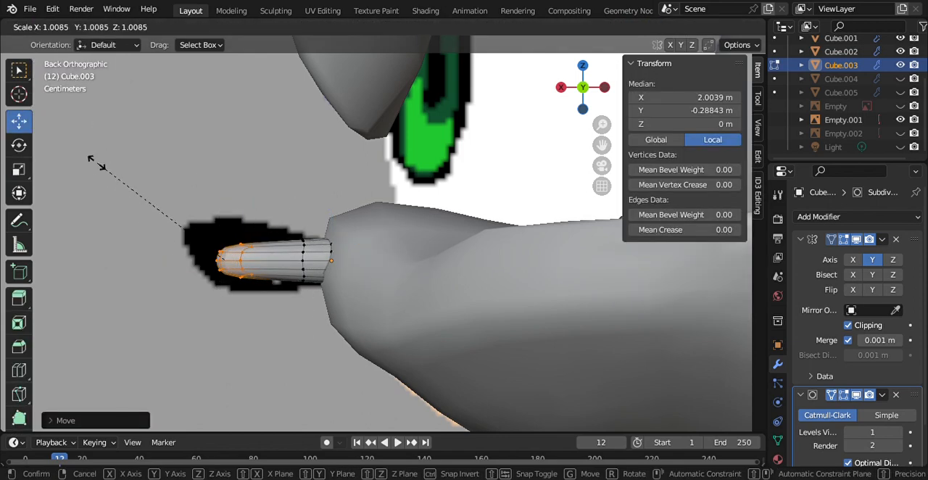
{"action": "left_click", "coordinate": [718, 372]}
Step: Fit the nose's front end to the reference outline, moving the upper tip vertices to local X of about 2.884 m and Z 1.175 m
{"action": "left_click_drag", "start_coordinate": [233, 216], "coordinate": [232, 206]}
{"action": "mouse_move", "coordinate": [168, 255]}
{"action": "left_mouse_down"}
{"action": "mouse_move", "coordinate": [179, 253]}
{"action": "mouse_move", "coordinate": [163, 247]}
{"action": "left_mouse_up"}
{"action": "left_click", "coordinate": [120, 208]}
{"action": "left_click_drag", "start_coordinate": [152, 196], "coordinate": [158, 216]}
{"action": "left_click_drag", "start_coordinate": [179, 182], "coordinate": [183, 177]}
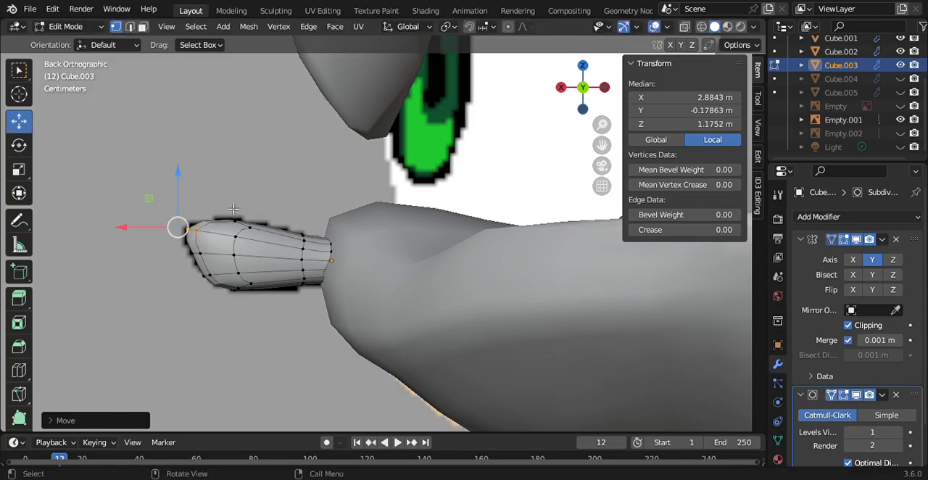
Step: Move the nose's bottom vertex beside the muzzle to a local Z of about -1.165 m, deselect it and return to Object Mode
{"action": "left_click", "coordinate": [254, 281]}
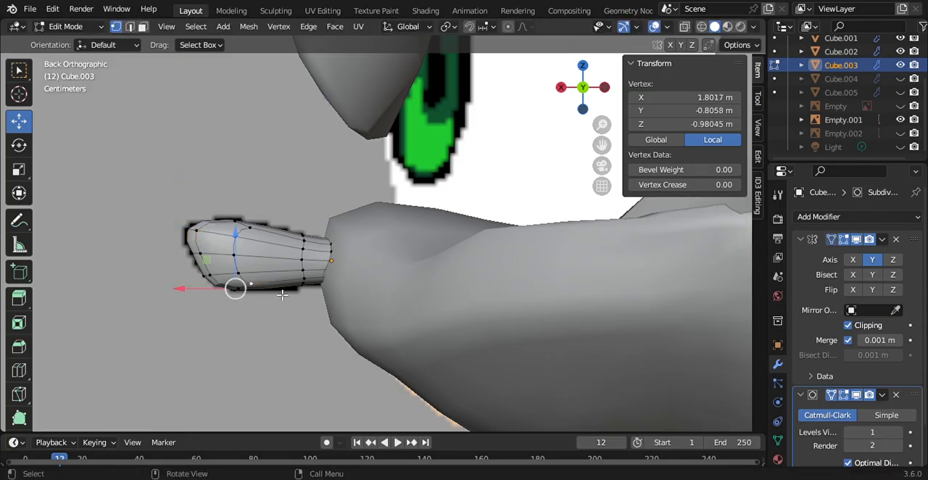
{"action": "left_click", "coordinate": [307, 292]}
{"action": "left_click_drag", "start_coordinate": [321, 238], "coordinate": [322, 258]}
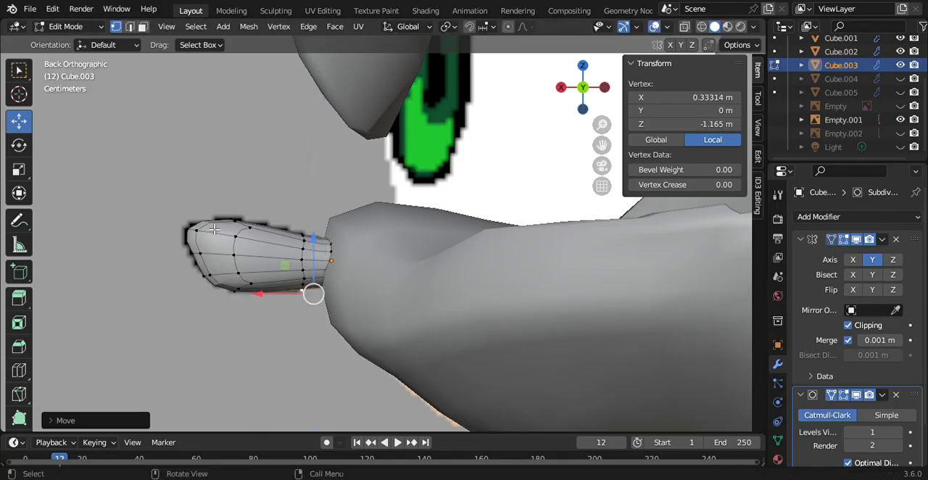
{"action": "key", "text": "alt+a"}
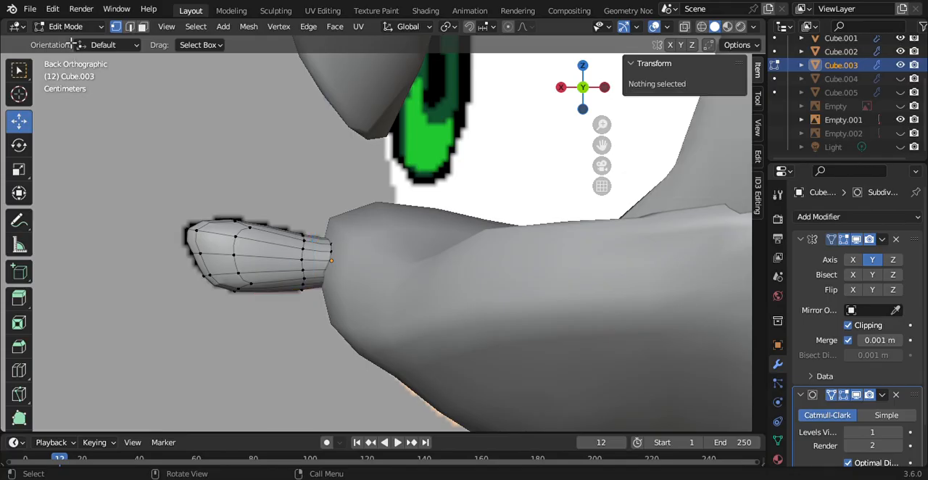
{"action": "left_click", "coordinate": [67, 26]}
{"action": "left_click", "coordinate": [79, 56]}
{"action": "left_click", "coordinate": [67, 26]}
{"action": "left_click", "coordinate": [69, 38]}
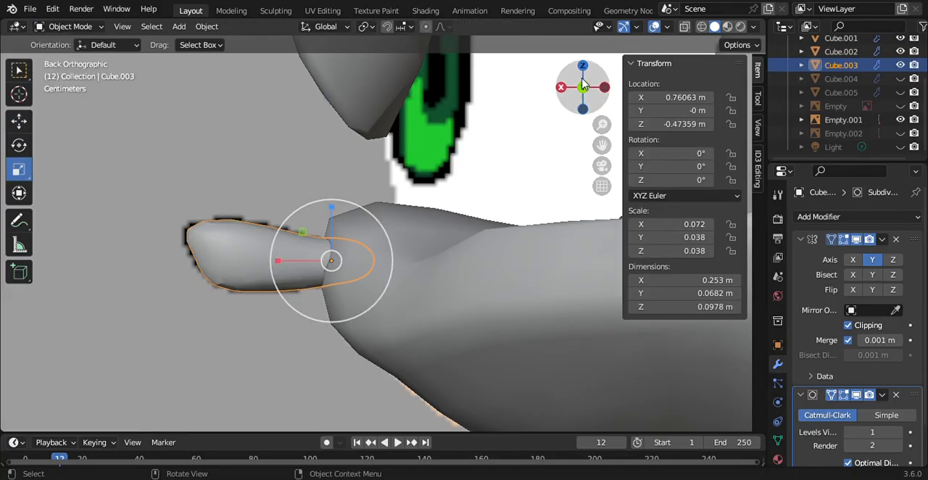
Step: Widen the nose along Y to a scale of about 0.060 and apply Shade Smooth to it
{"action": "left_click", "coordinate": [562, 88]}
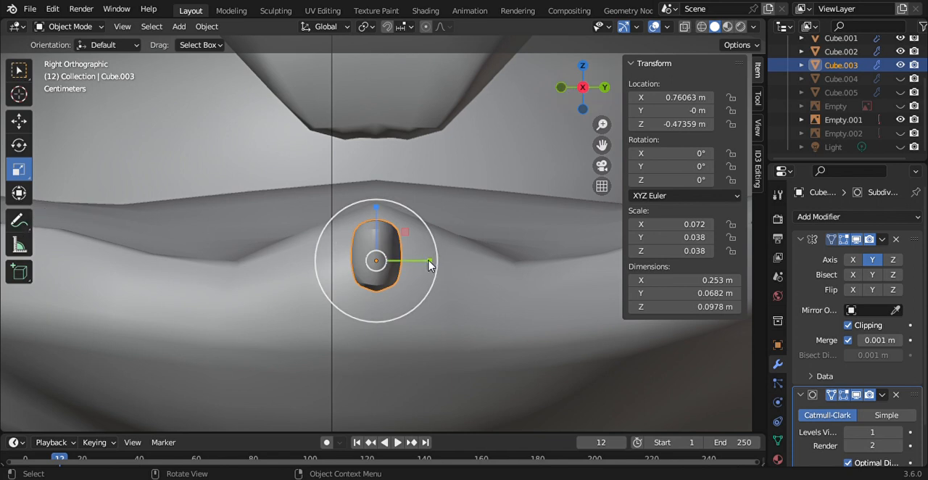
{"action": "left_click_drag", "start_coordinate": [430, 260], "coordinate": [465, 261]}
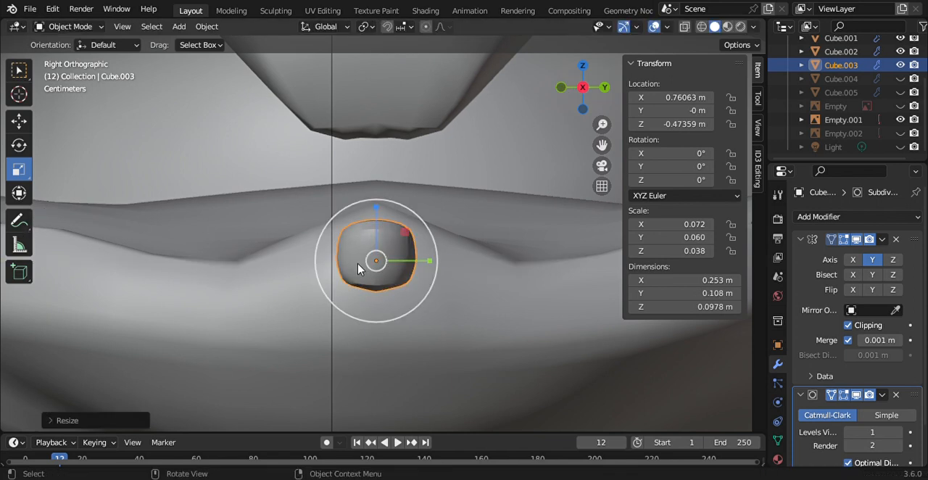
{"action": "right_click", "coordinate": [370, 261]}
{"action": "left_click", "coordinate": [343, 221]}
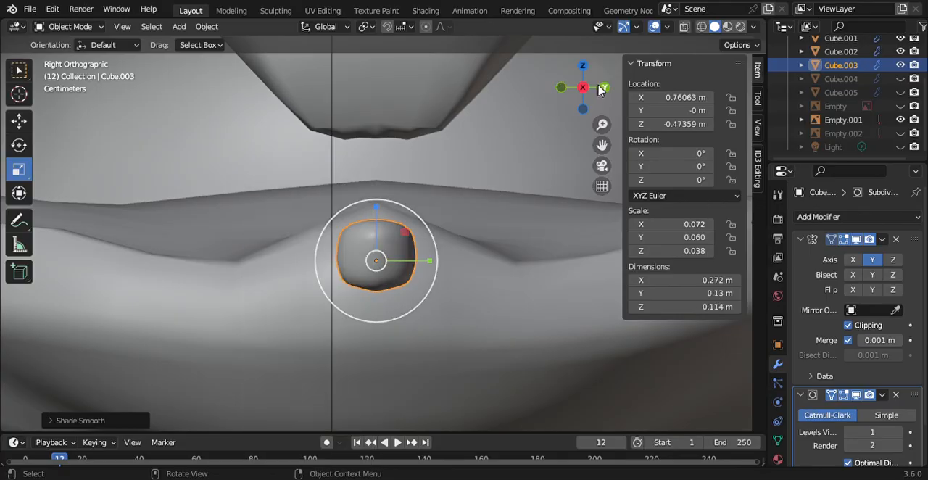
{"action": "left_click_drag", "start_coordinate": [599, 89], "coordinate": [575, 94]}
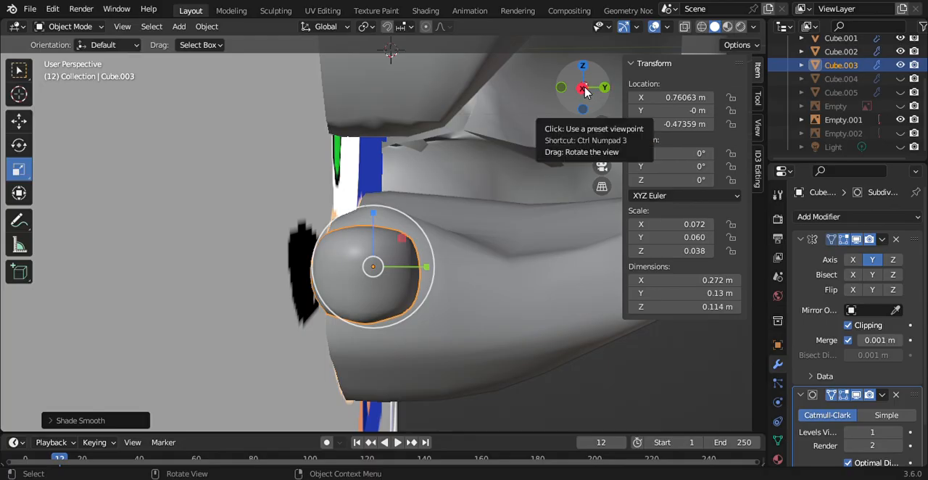
{"action": "left_click", "coordinate": [582, 87]}
Step: Hide the Empty.001 reference image, unhide the Cube.004 sphere and select it, keeping Cube.005 hidden
{"action": "scroll", "coordinate": [377, 239], "scroll_direction": "down", "scroll_amount": 5}
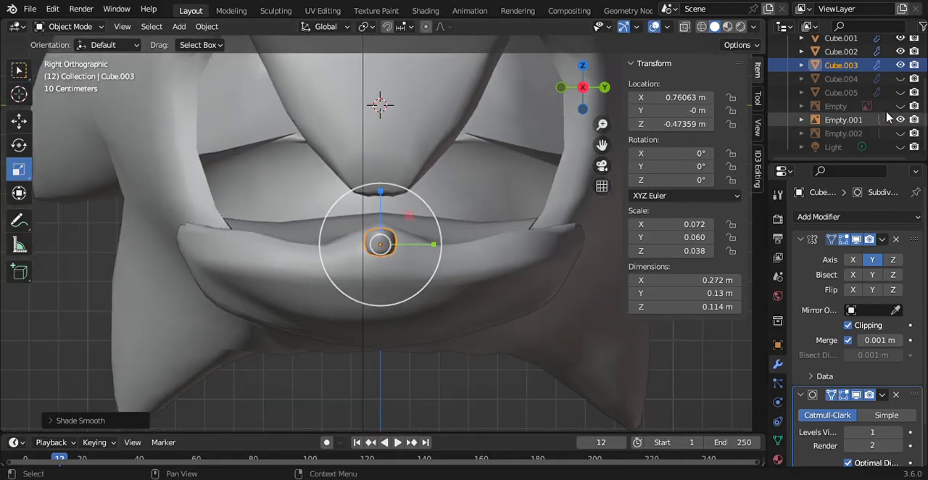
{"action": "left_click", "coordinate": [901, 92]}
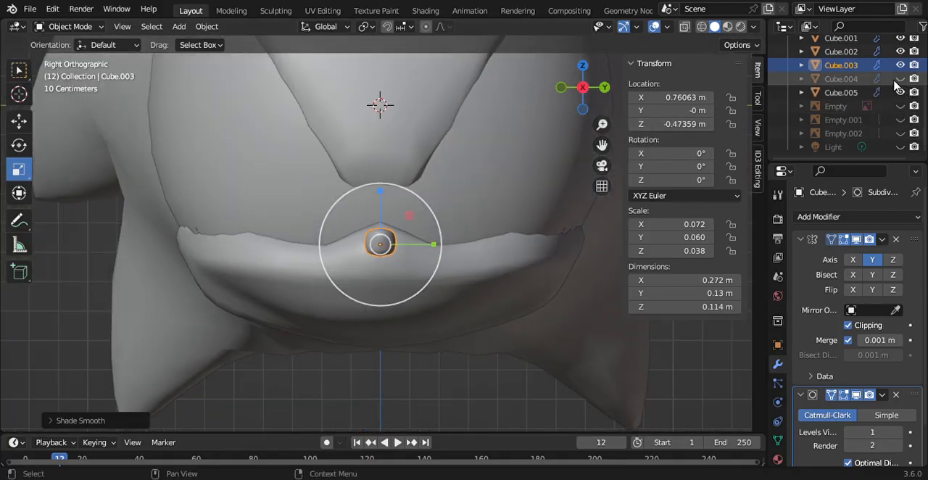
{"action": "left_click", "coordinate": [900, 92]}
{"action": "left_click", "coordinate": [900, 78]}
{"action": "left_click", "coordinate": [834, 78]}
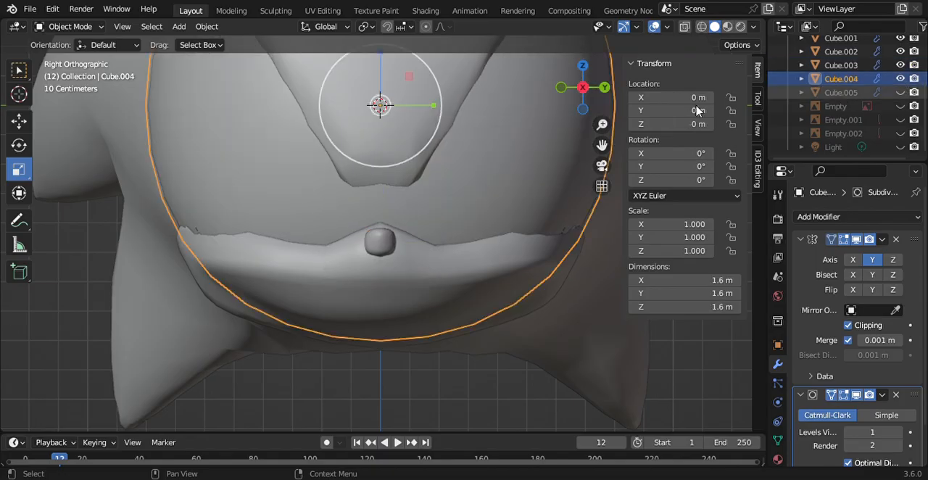
Step: Scale the Cube.004 eye sphere uniformly down to about 0.858 so it sits inside the eye sockets
{"action": "left_click_drag", "start_coordinate": [603, 125], "coordinate": [595, 203]}
{"action": "key", "text": "s"}
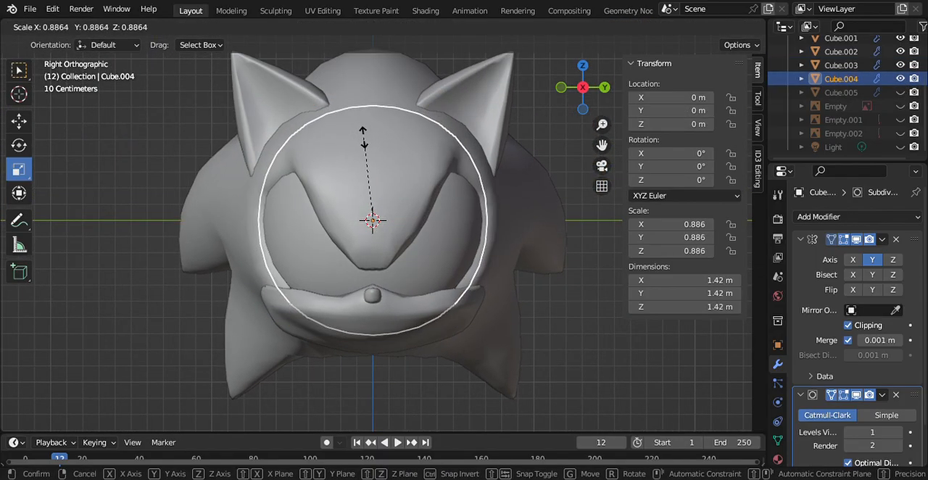
{"action": "left_click", "coordinate": [364, 141]}
{"action": "left_click_drag", "start_coordinate": [564, 95], "coordinate": [502, 97]}
{"action": "key", "text": "s"}
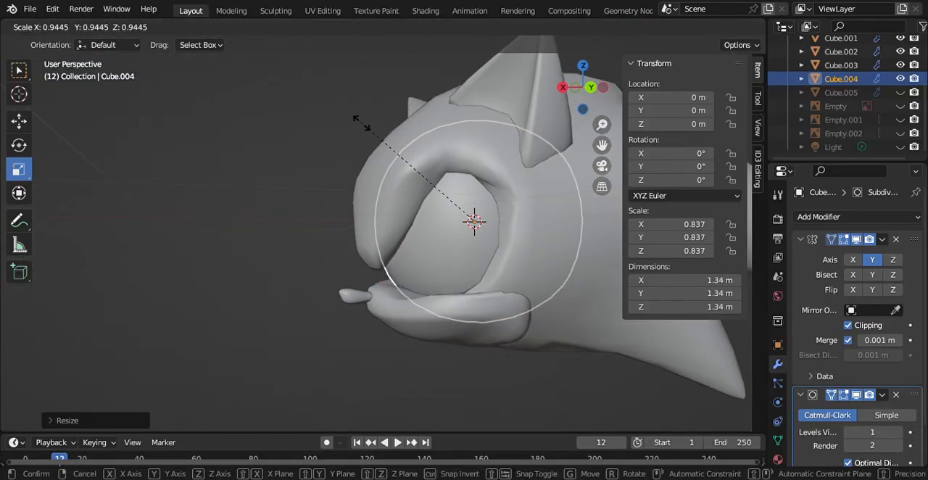
{"action": "left_click", "coordinate": [354, 116]}
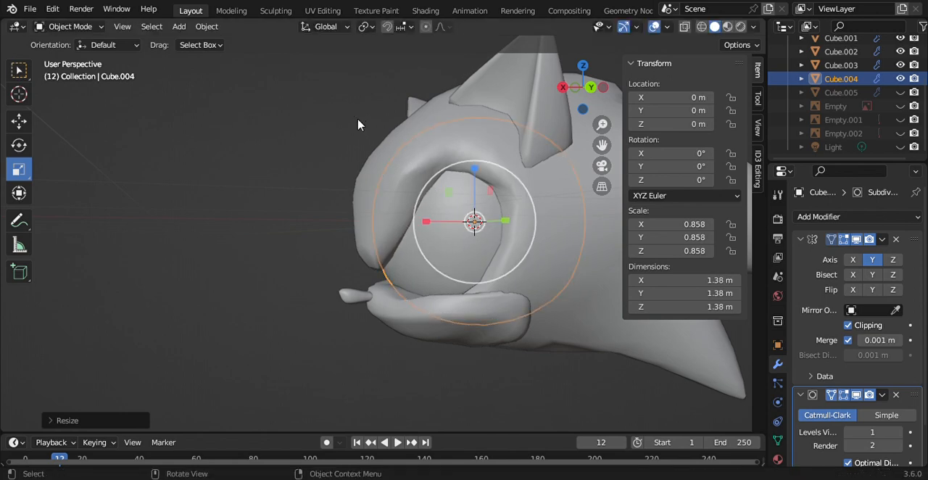
Step: Deselect the eye sphere and examine its fit in the eye sockets from the front and both sides
{"action": "left_click", "coordinate": [563, 90]}
{"action": "mouse_move", "coordinate": [564, 90]}
{"action": "left_mouse_down"}
{"action": "mouse_move", "coordinate": [622, 41]}
{"action": "mouse_move", "coordinate": [497, 130]}
{"action": "mouse_move", "coordinate": [572, 130]}
{"action": "mouse_move", "coordinate": [614, 100]}
{"action": "mouse_move", "coordinate": [664, 94]}
{"action": "mouse_move", "coordinate": [616, 117]}
{"action": "mouse_move", "coordinate": [458, 108]}
{"action": "mouse_move", "coordinate": [476, 119]}
{"action": "mouse_move", "coordinate": [543, 109]}
{"action": "mouse_move", "coordinate": [570, 93]}
{"action": "left_mouse_up"}
{"action": "left_click", "coordinate": [580, 90]}
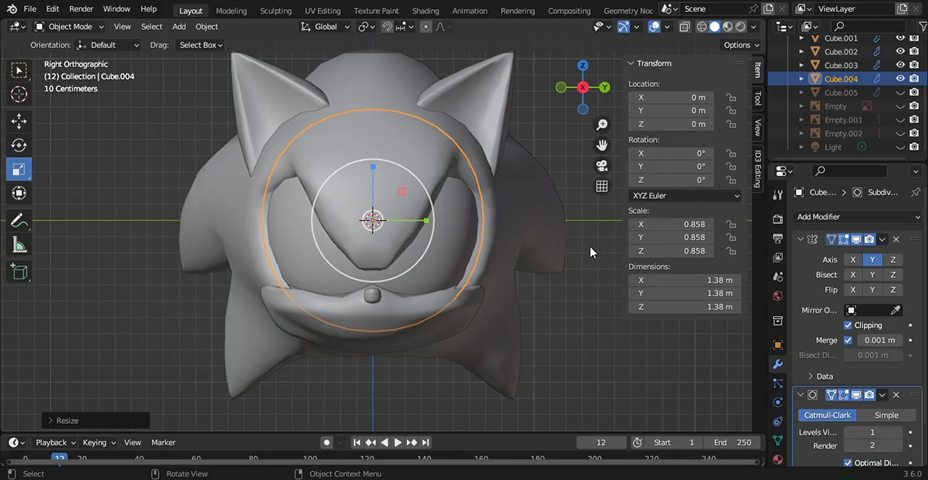
{"action": "left_click_drag", "start_coordinate": [604, 128], "coordinate": [604, 178]}
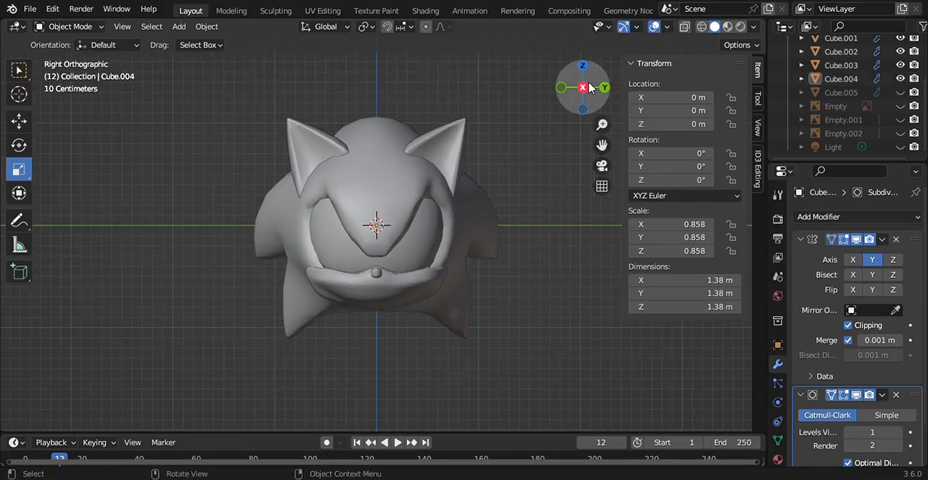
{"action": "left_click_drag", "start_coordinate": [589, 89], "coordinate": [356, 108]}
{"action": "left_click_drag", "start_coordinate": [601, 124], "coordinate": [566, 90]}
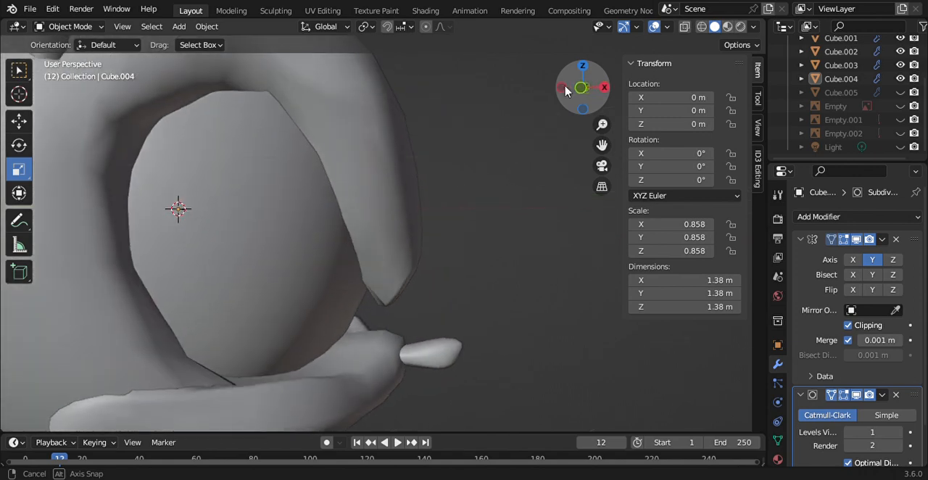
{"action": "left_click", "coordinate": [603, 89]}
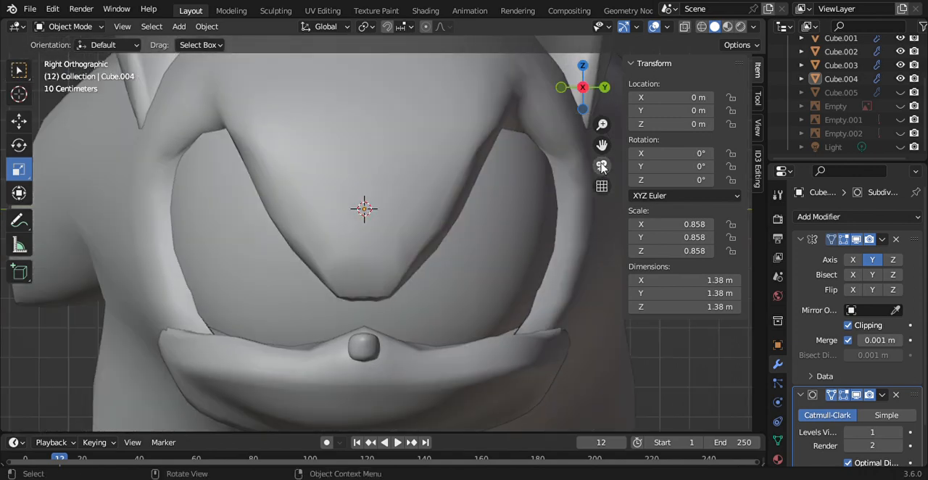
{"action": "mouse_move", "coordinate": [601, 125]}
{"action": "left_mouse_down"}
{"action": "mouse_move", "coordinate": [602, 152]}
{"action": "mouse_move", "coordinate": [602, 122]}
{"action": "mouse_move", "coordinate": [601, 138]}
{"action": "left_mouse_up"}
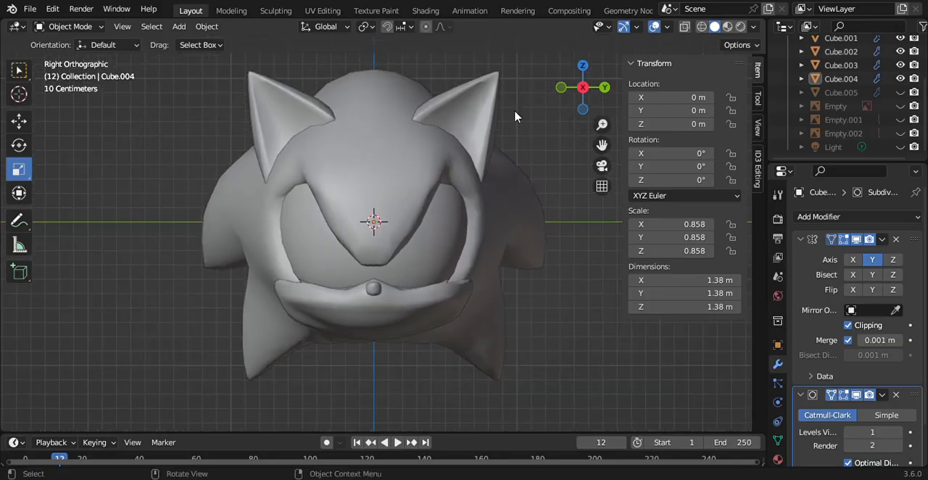